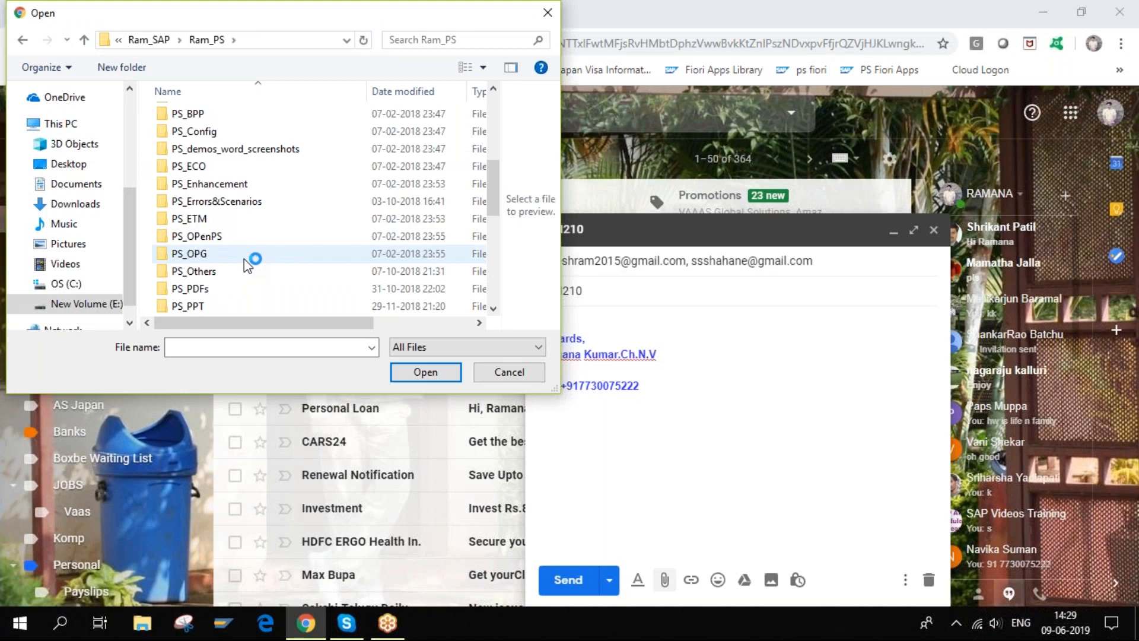
scroll(244, 259, down, 1)
- Choose PLM210_EN_Col31.pdf from Ram_PS > PS_PDFs to attach to the draft
double_click(208, 254)
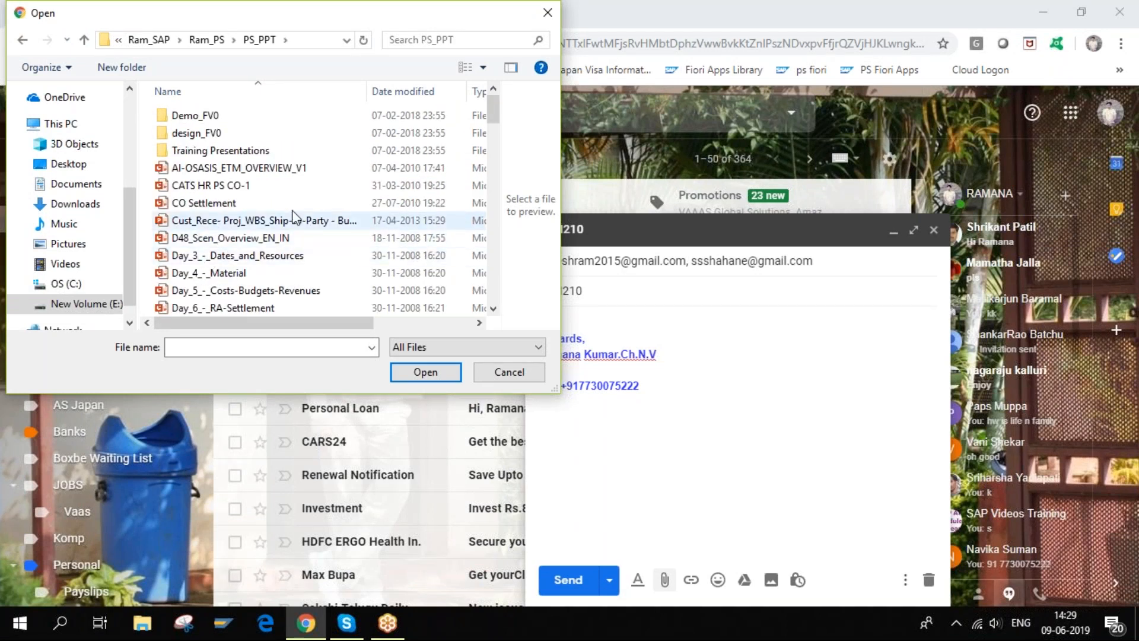
click(84, 40)
scroll(325, 233, down, 1)
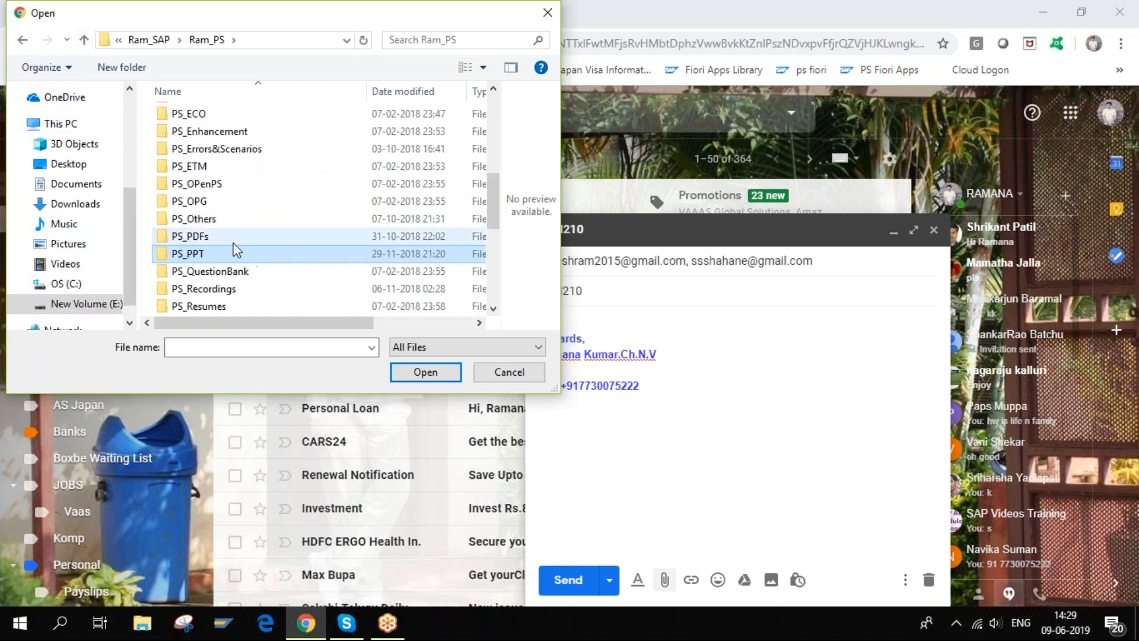
double_click(212, 235)
scroll(278, 239, down, 3)
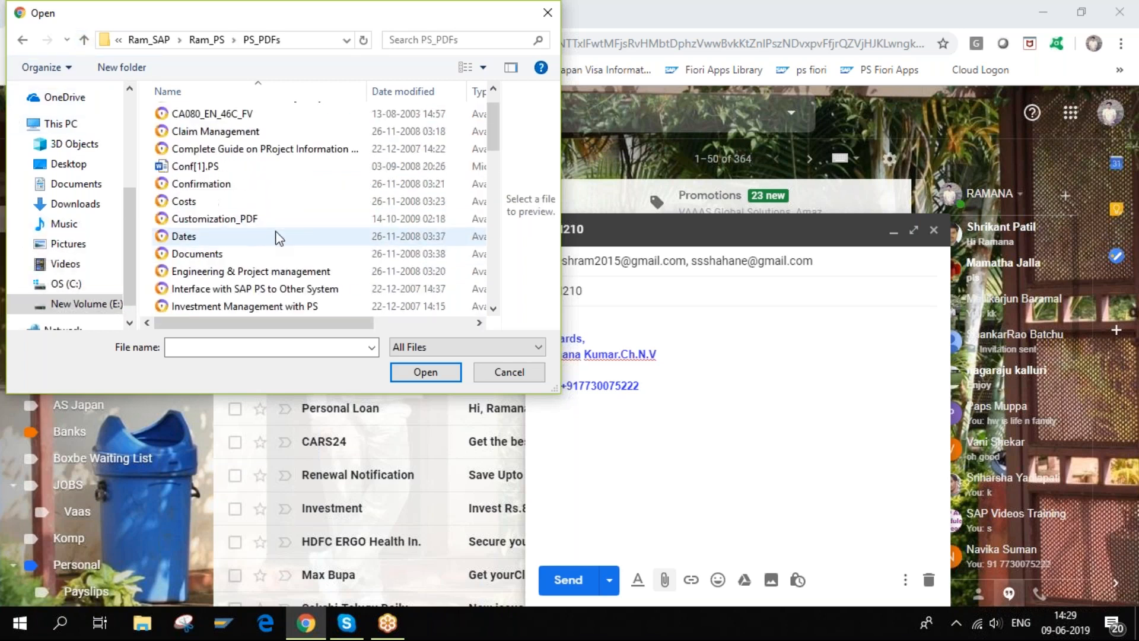
click(228, 273)
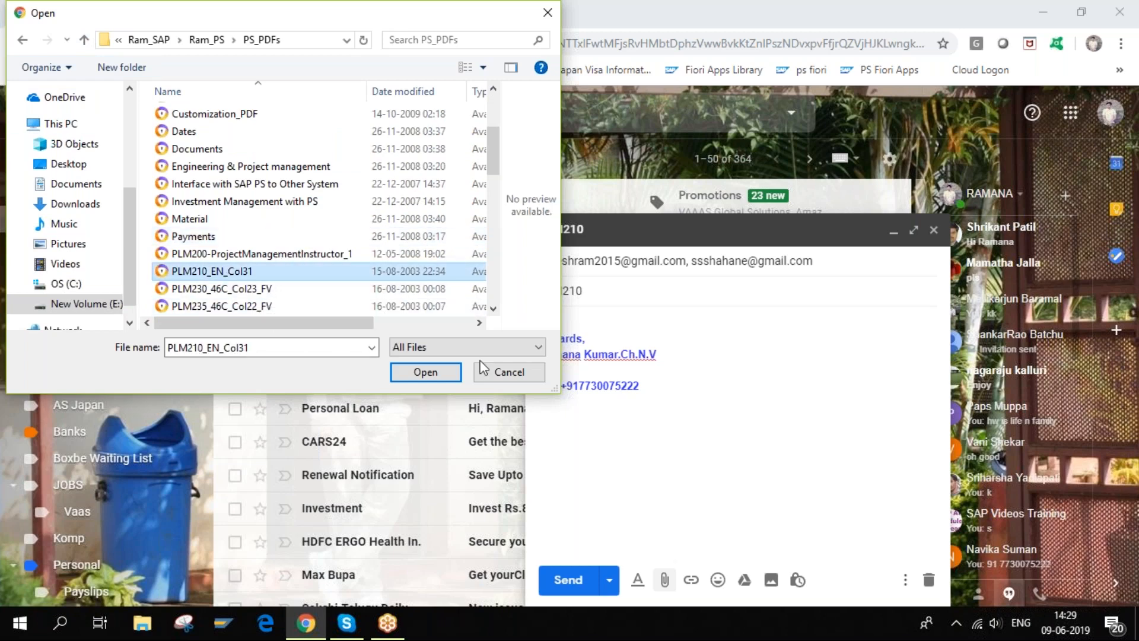
click(439, 365)
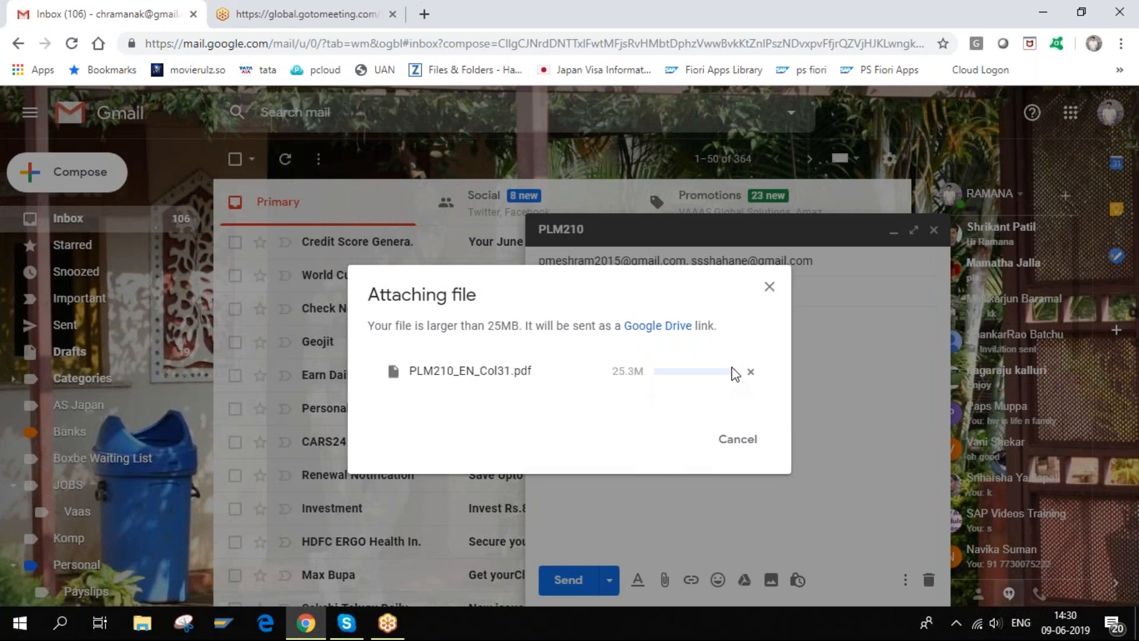
- Cancel the oversized 25.3 MB attachment and expand the draft's recipient list
click(770, 288)
click(613, 259)
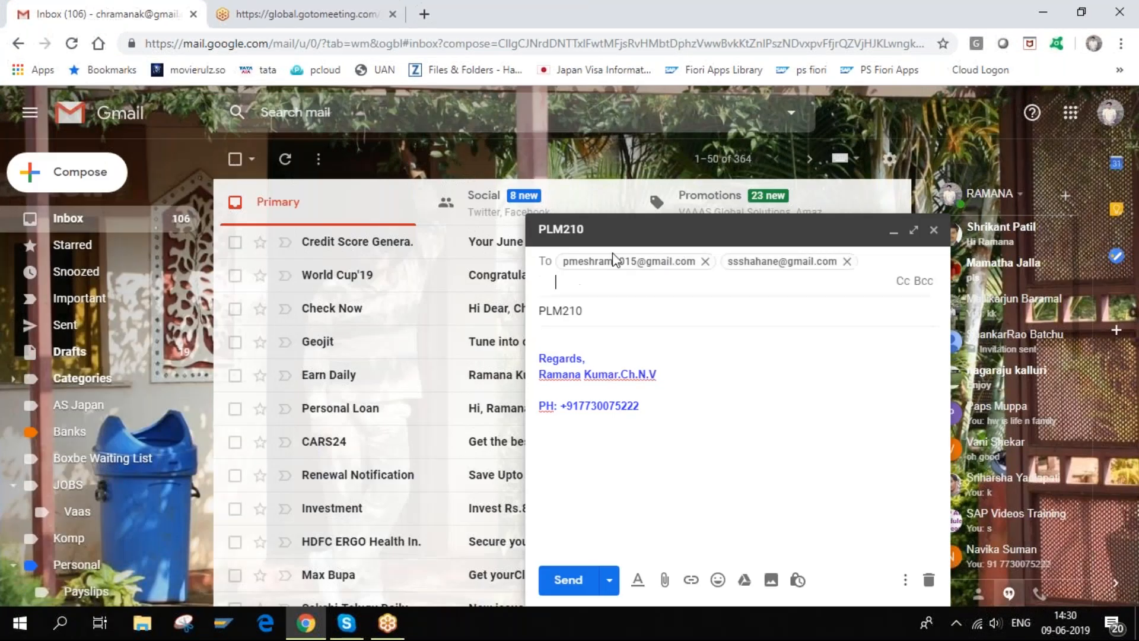
- Open pCloud Transfer in a new tab and paste the draft's first recipient into Send to
click(425, 13)
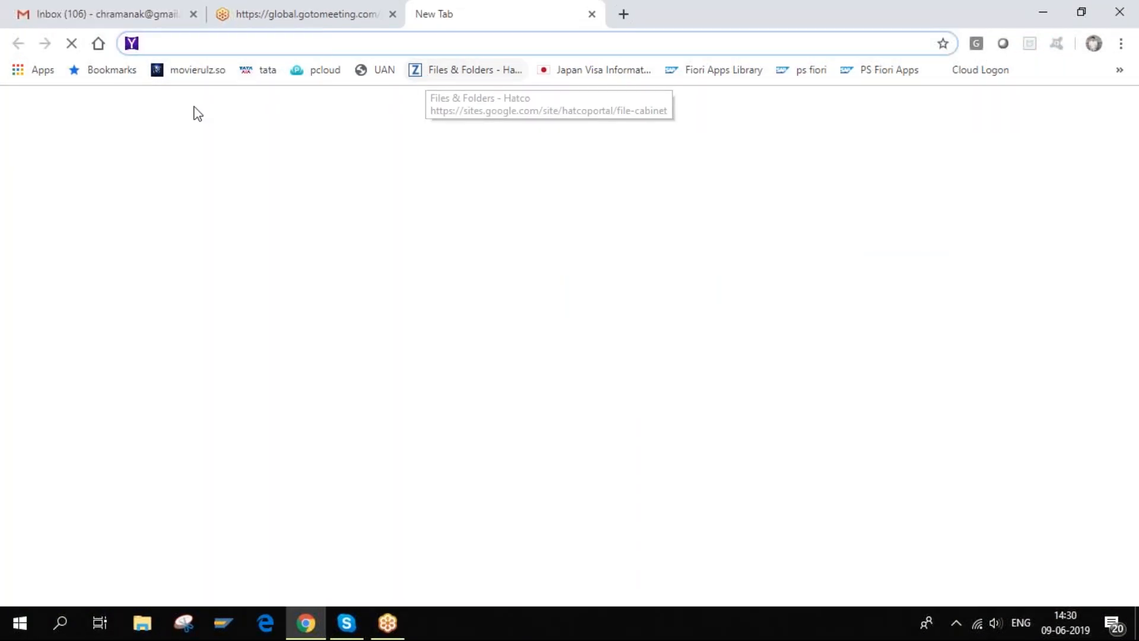
click(323, 73)
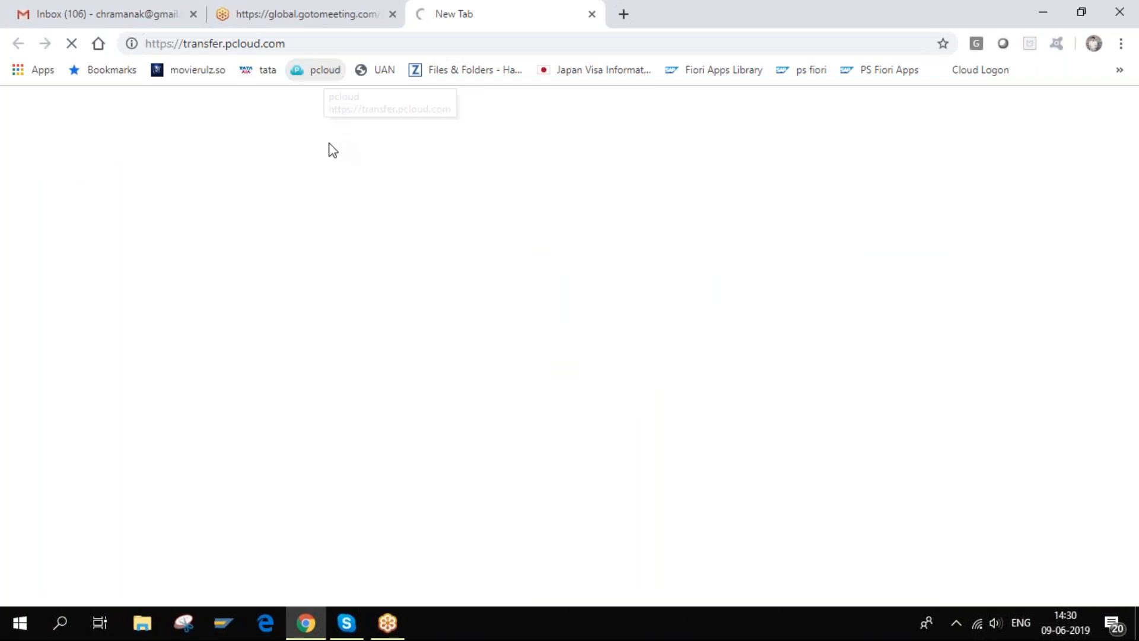
click(102, 15)
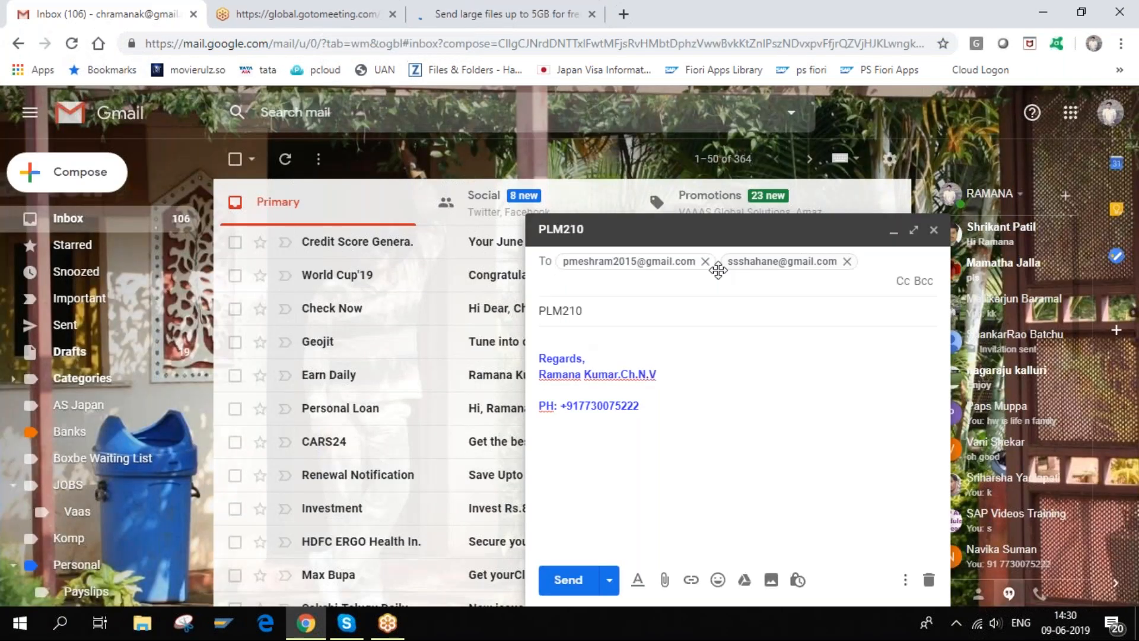
double_click(646, 263)
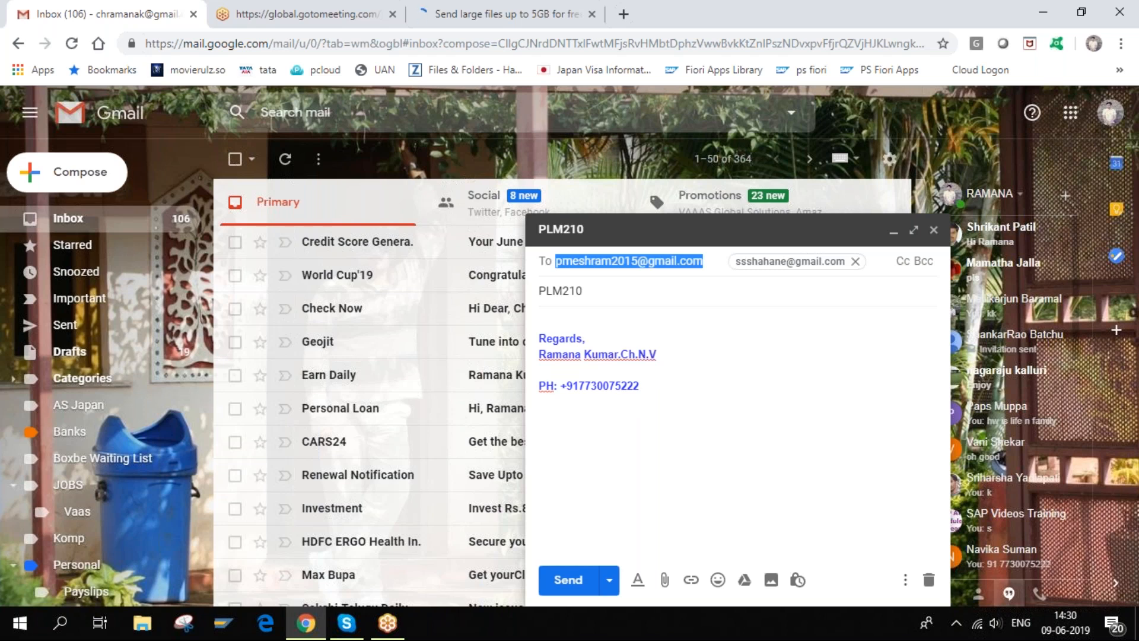
click(479, 17)
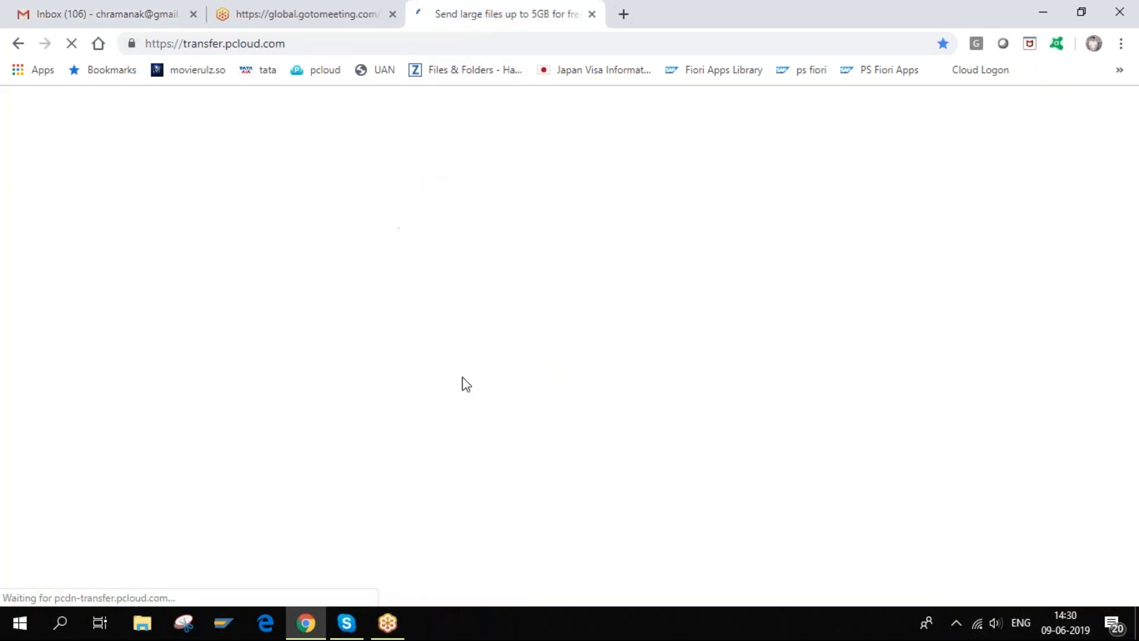
click(598, 249)
key(ctrl+v)
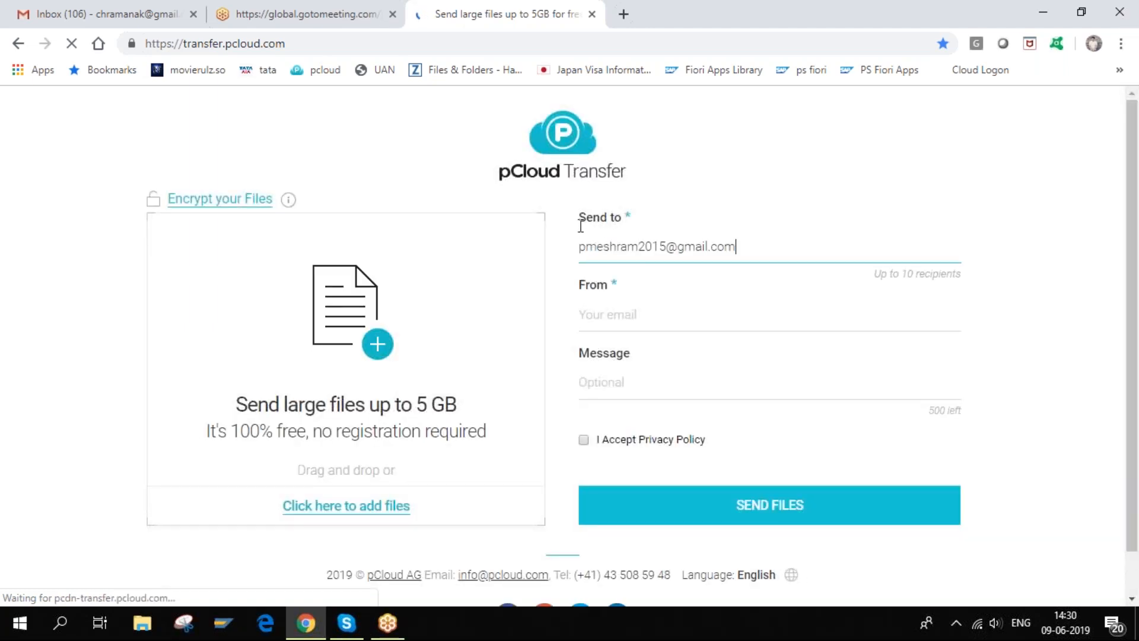
- Add the draft's second recipient as a separate Send to address
click(152, 16)
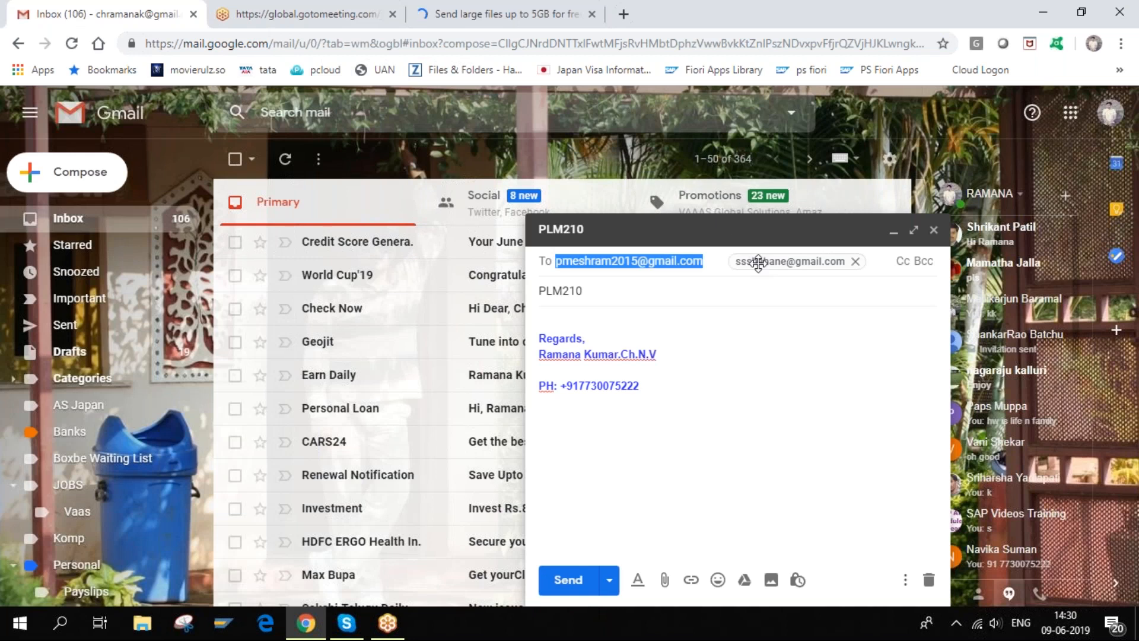
double_click(756, 260)
key(ctrl+c)
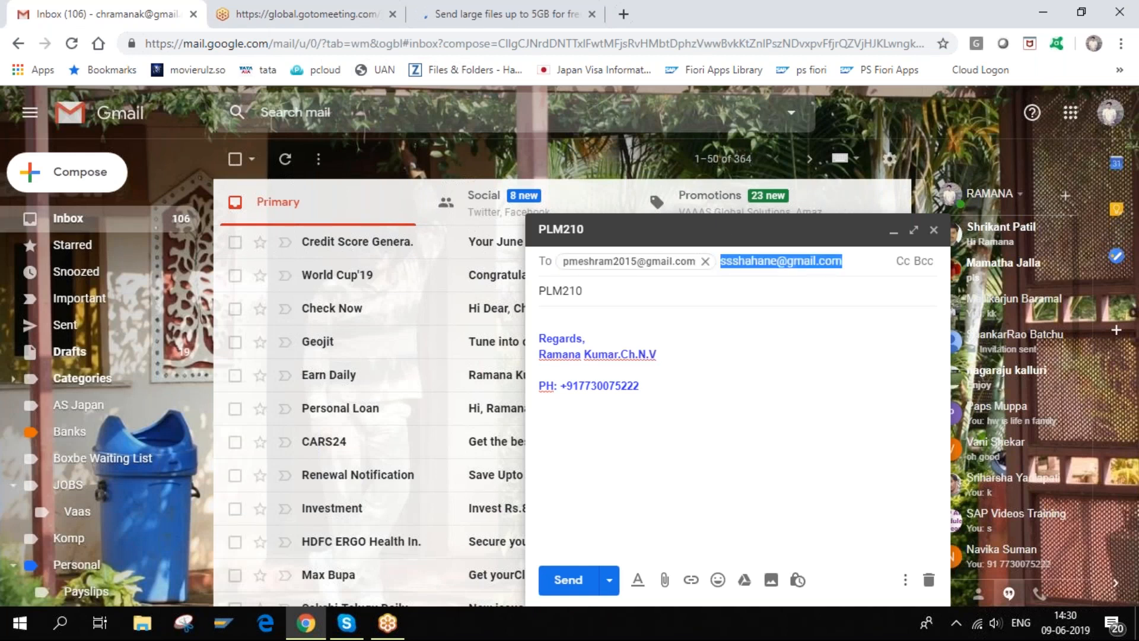
click(447, 18)
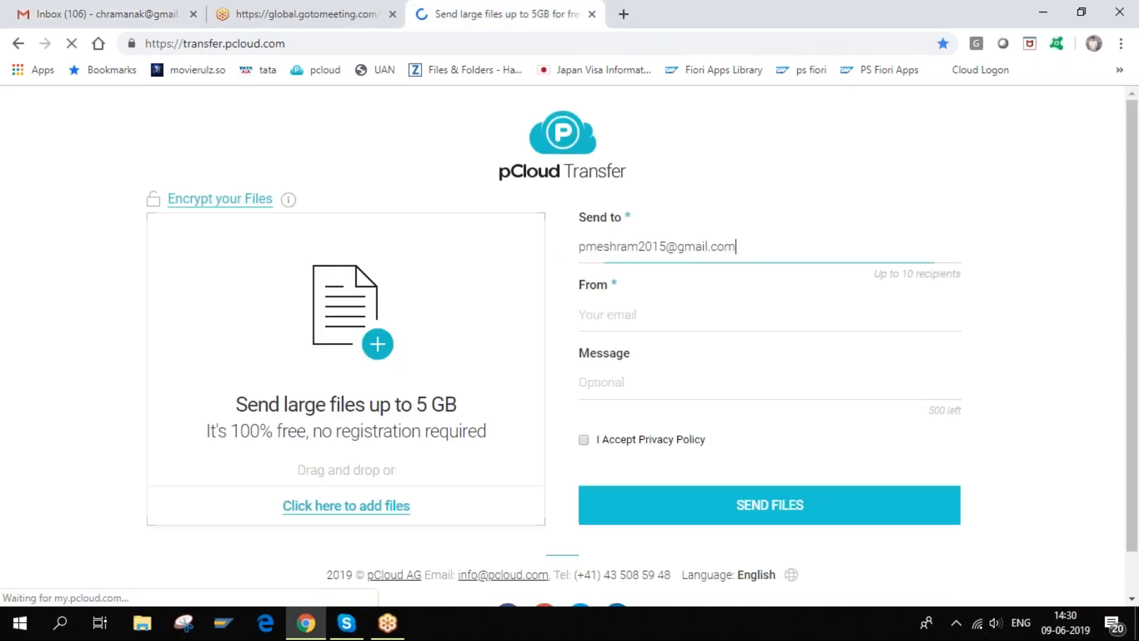
key(ctrl+v)
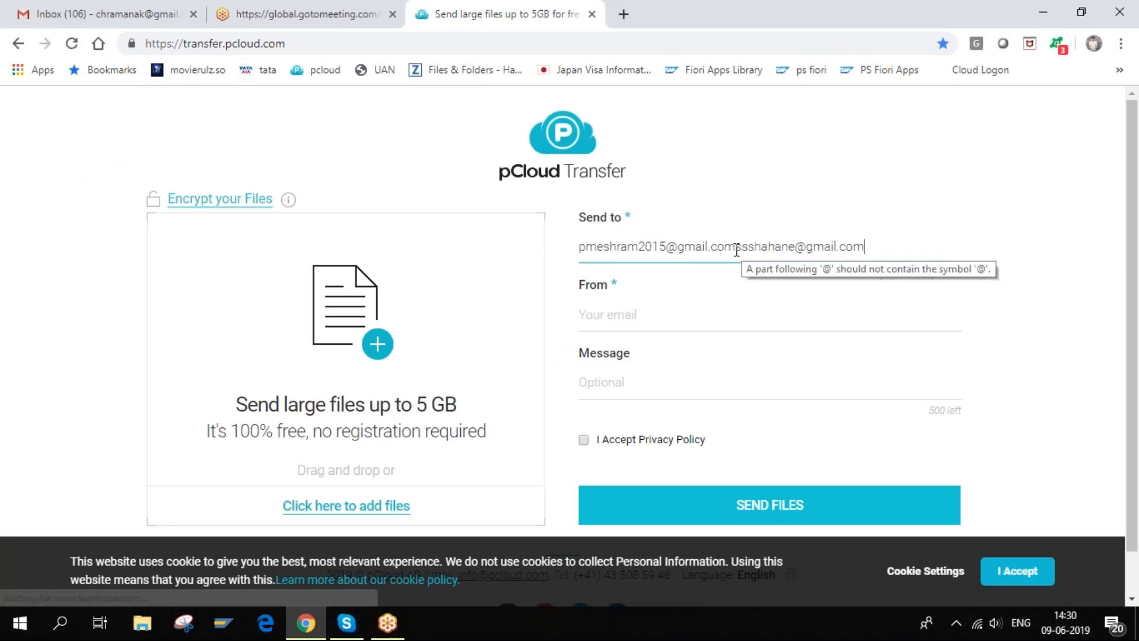
click(737, 247)
key(Return)
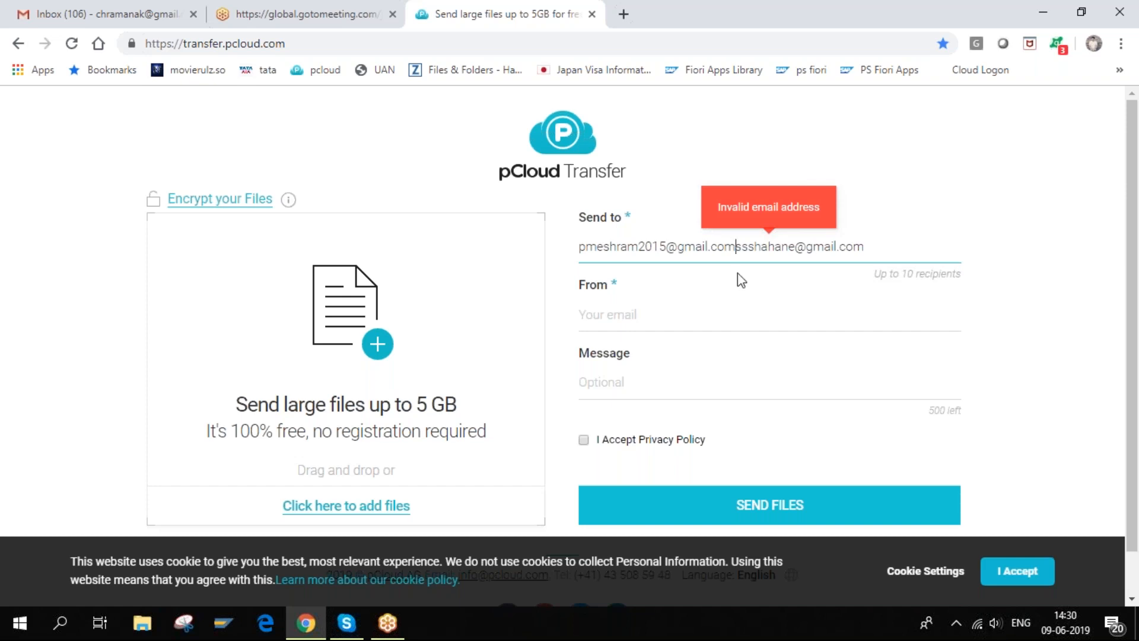
drag(868, 247, 740, 245)
key(ctrl+c)
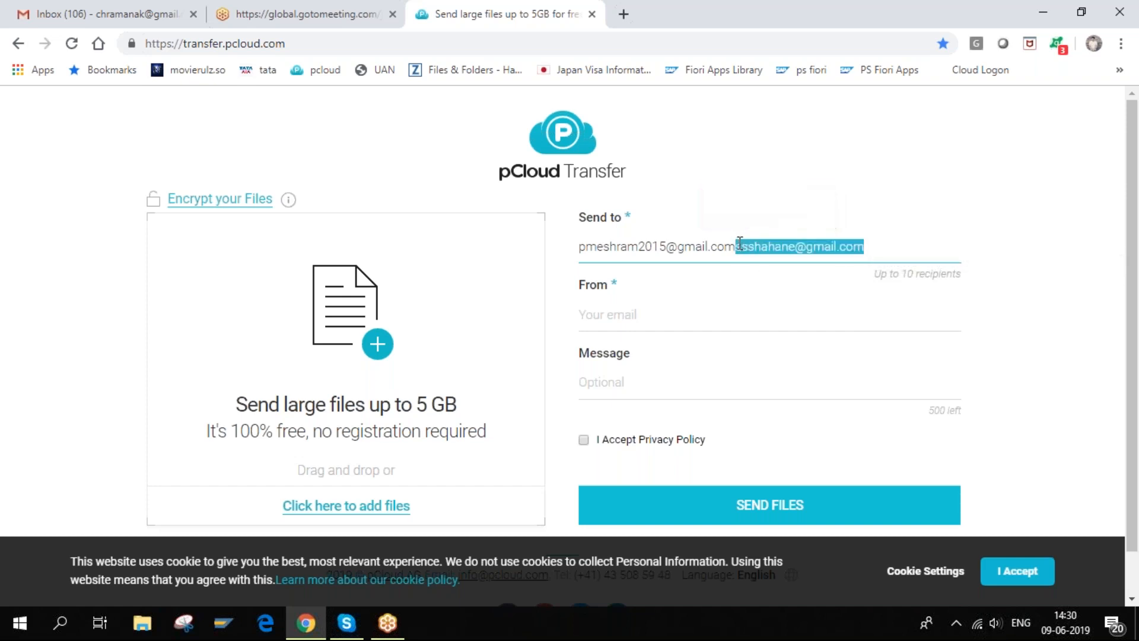
key(BackSpace)
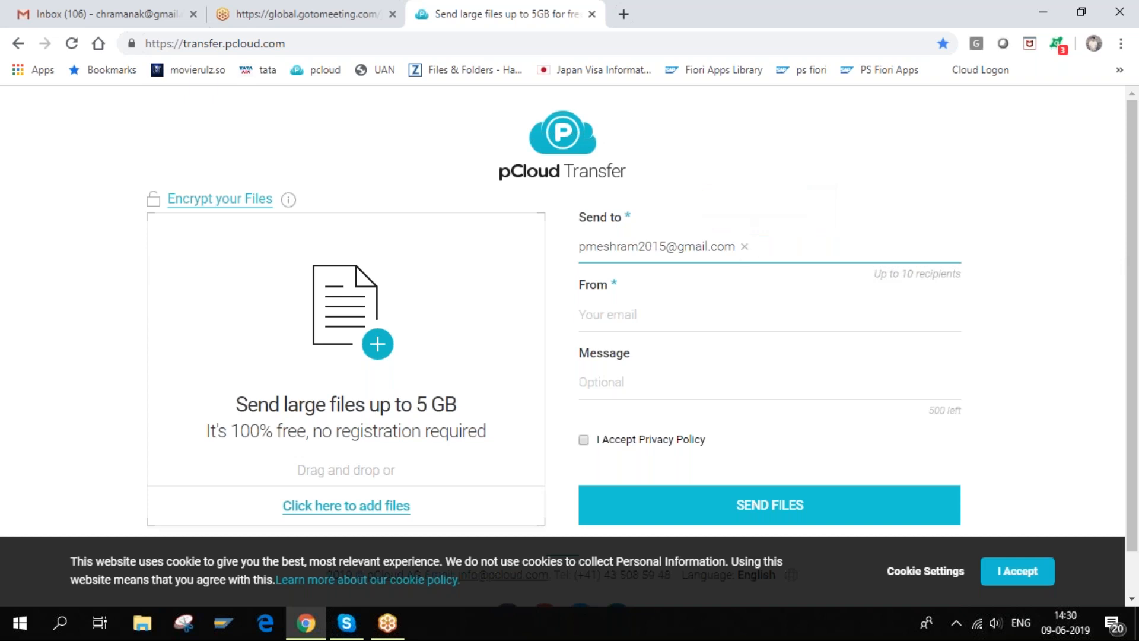
key(ctrl+v)
- Enter the sender's e-mail address in the From field and minimise the browser
click(637, 314)
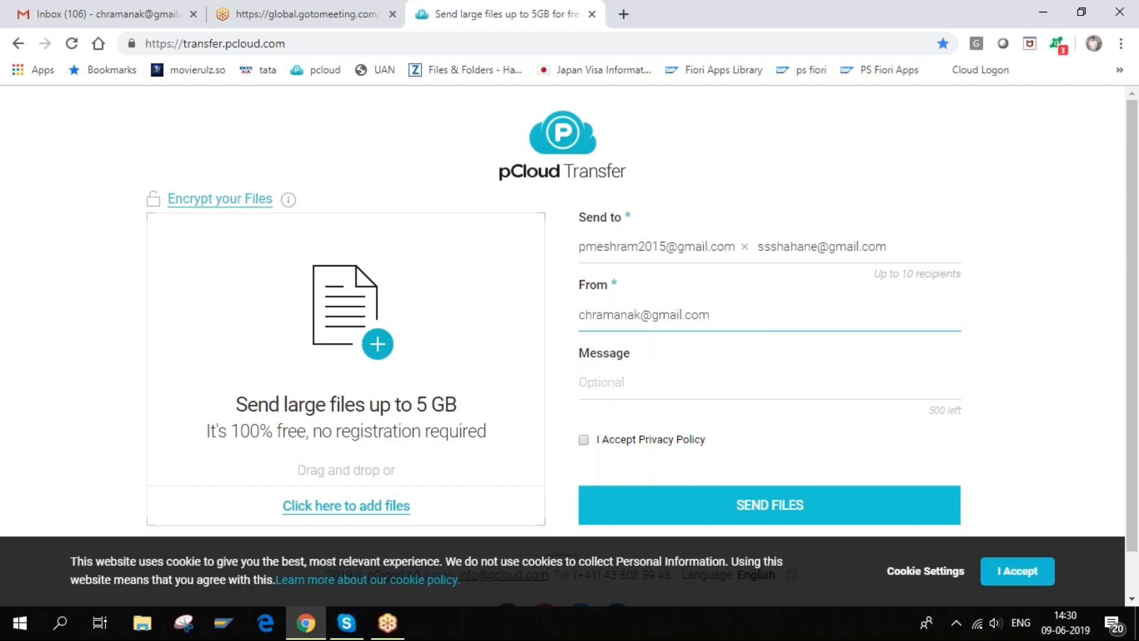
click(617, 408)
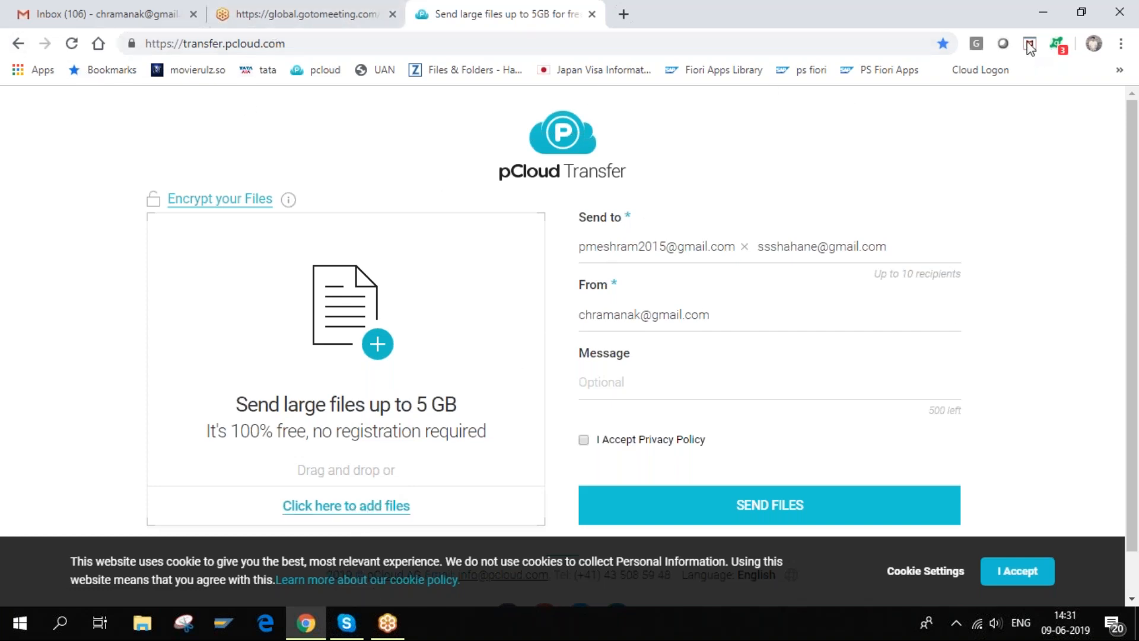
click(1036, 12)
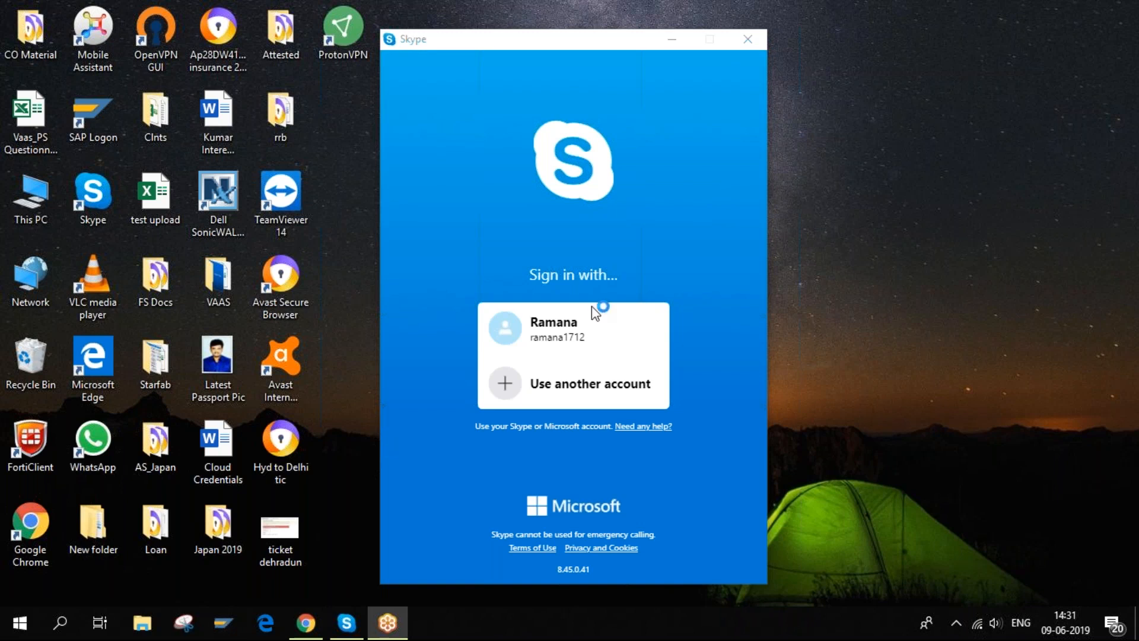
- Close the Skype sign-in window and launch SAP Logon from the taskbar
click(747, 39)
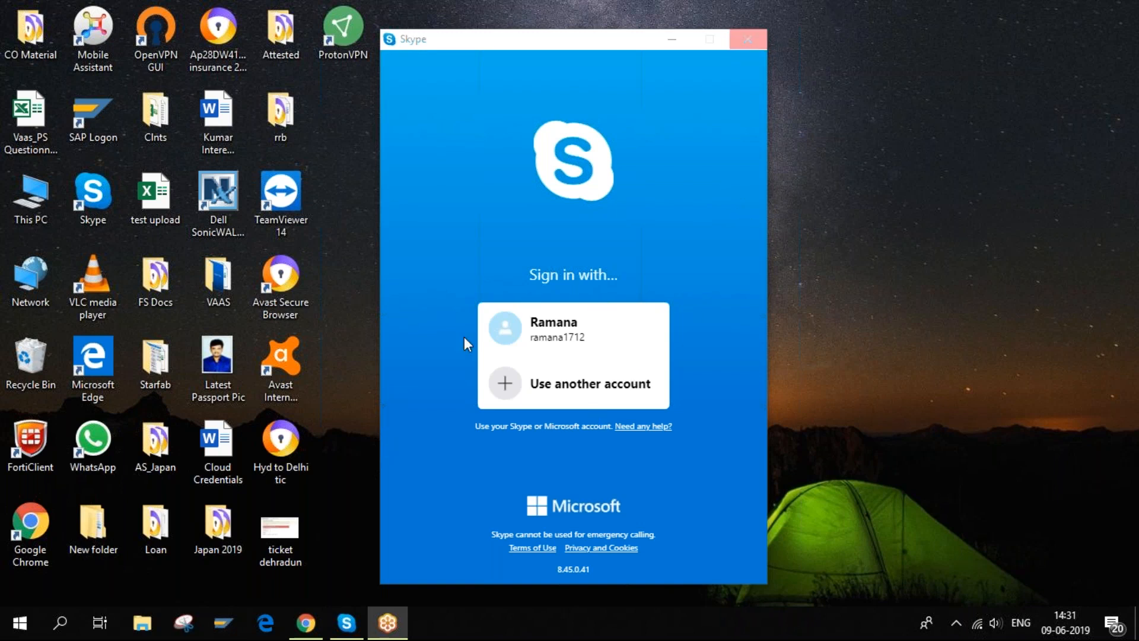
click(225, 626)
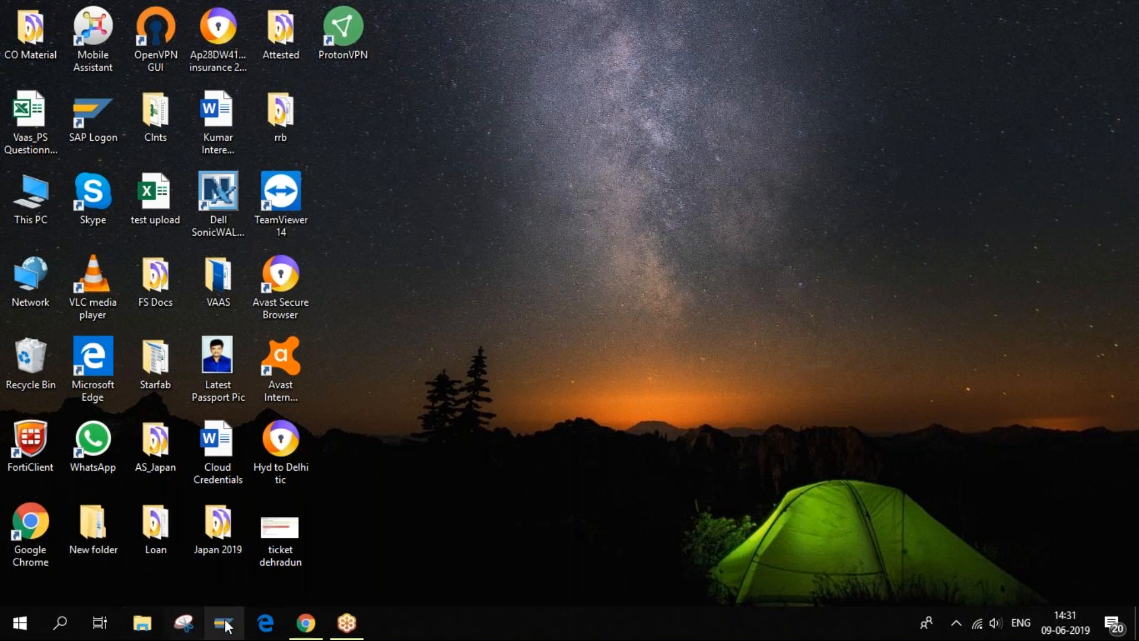
- Connect to the ehp6 system and log on to client 800 with the saved user name and password
click(225, 623)
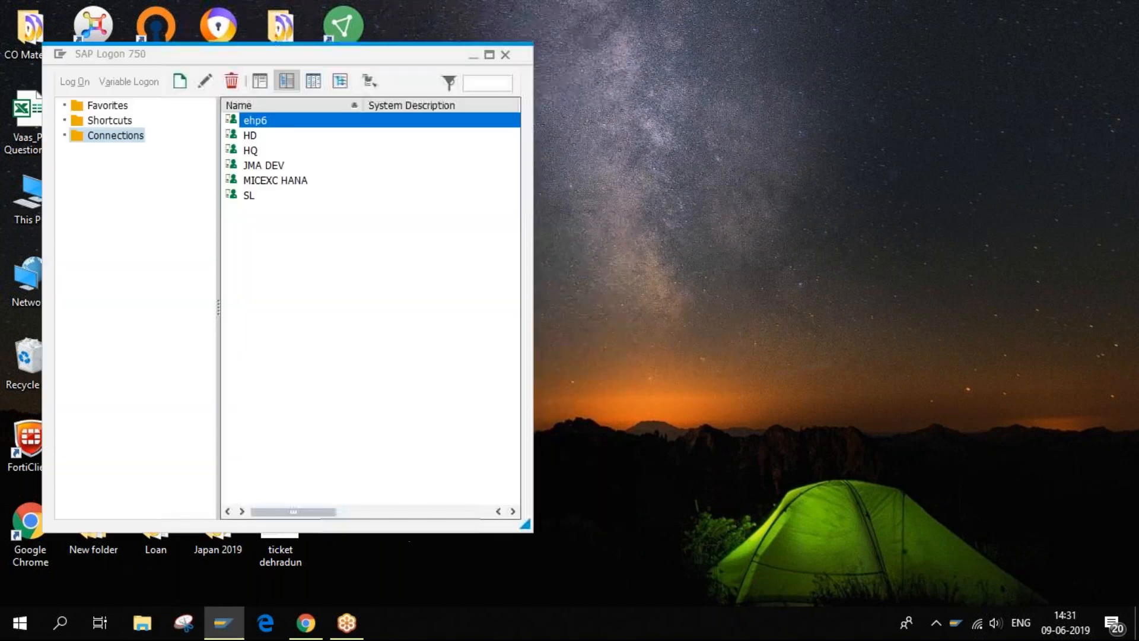
double_click(256, 121)
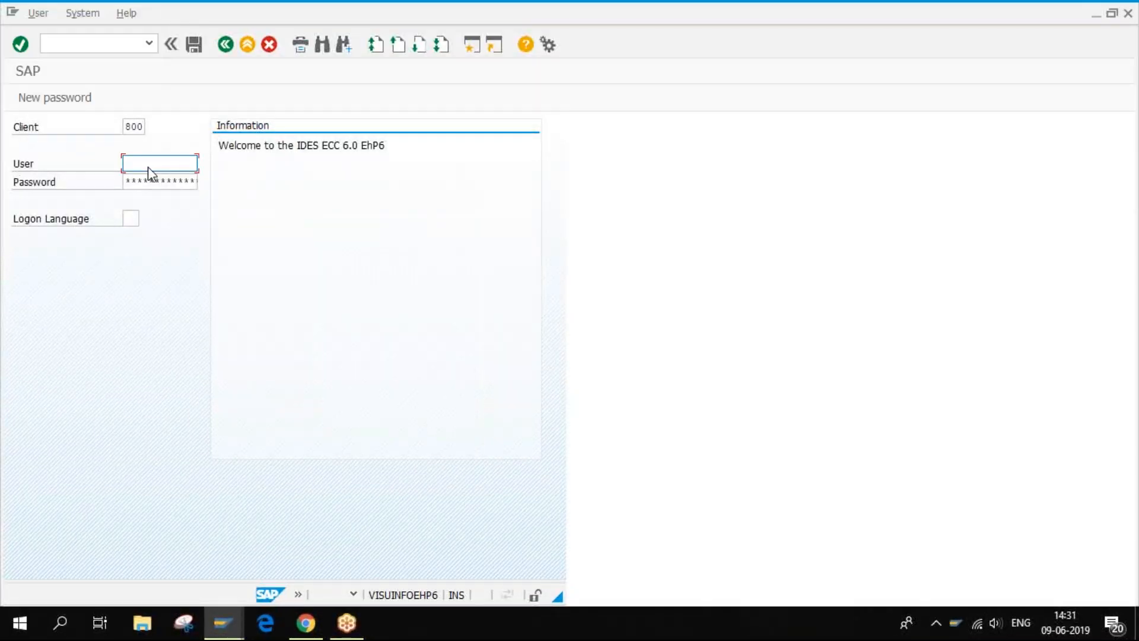
click(150, 172)
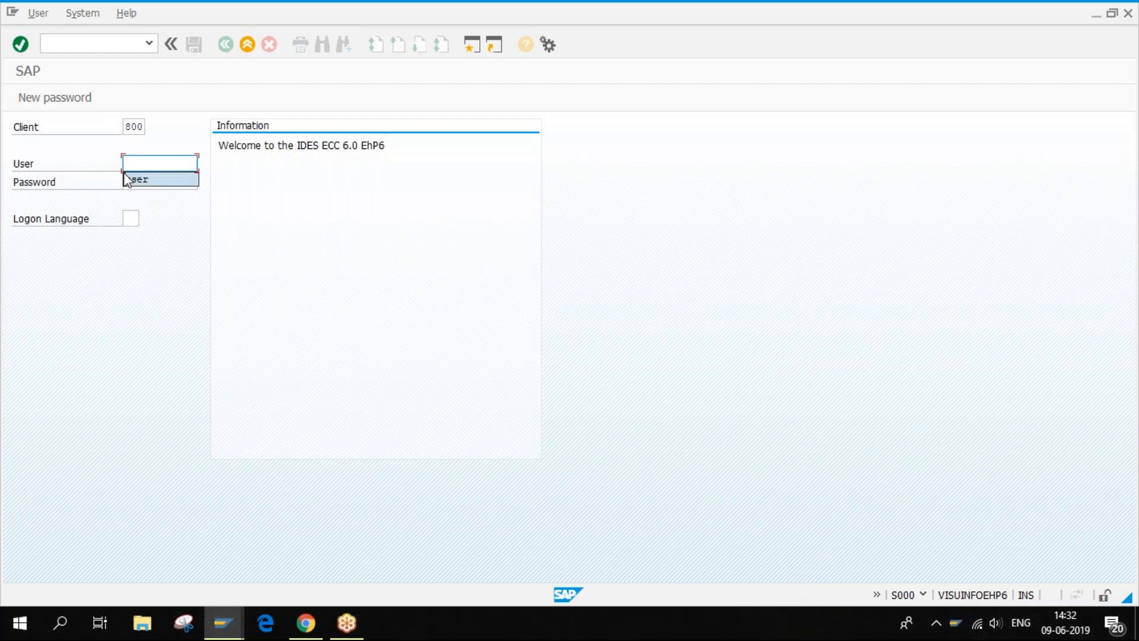
click(140, 181)
click(140, 182)
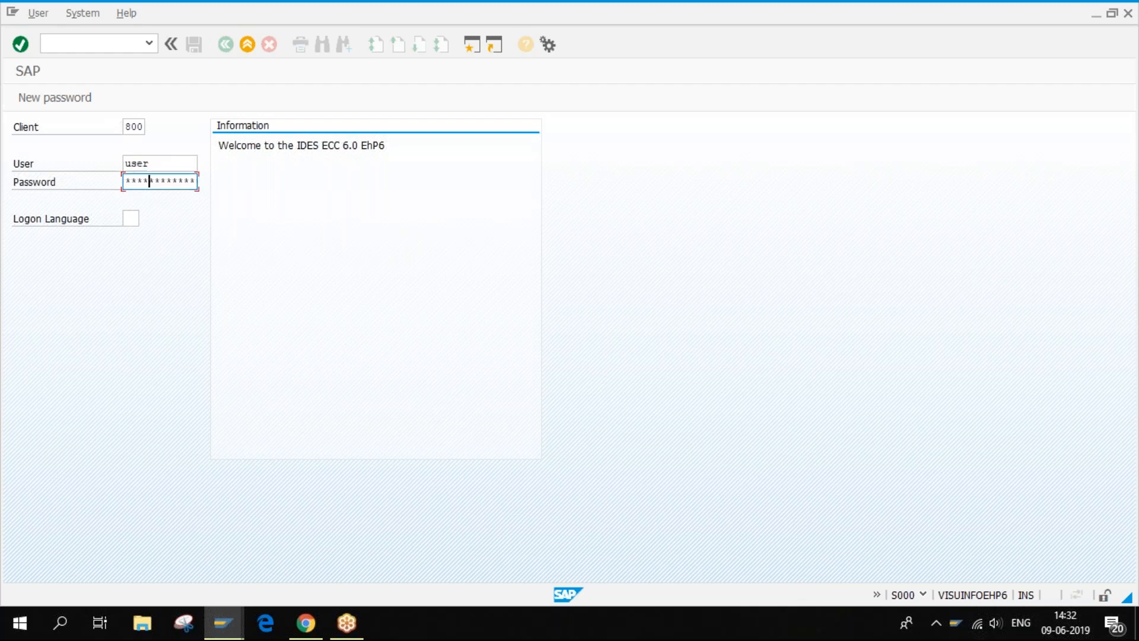
click(95, 96)
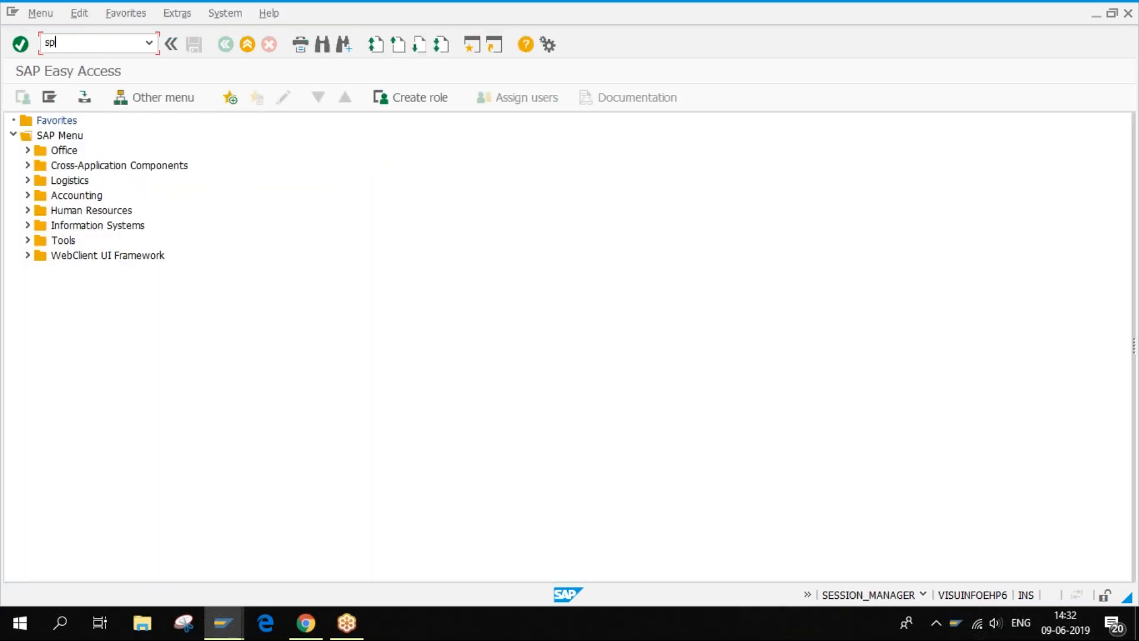
- Open SPRO and start Project Builder (CJ20N) in a second session
key(Return)
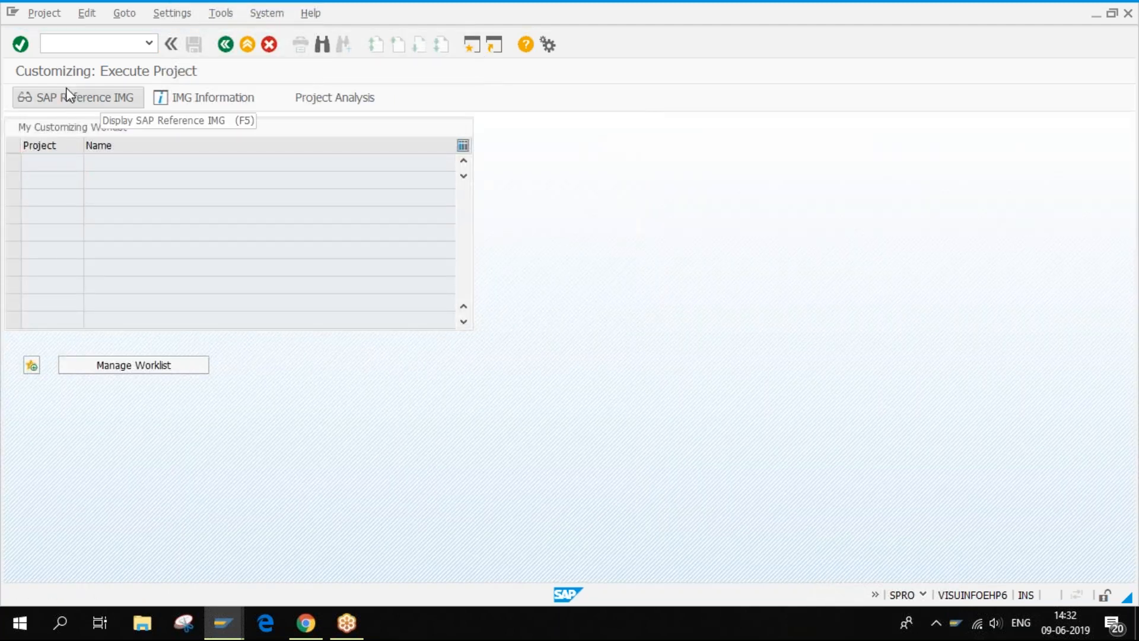
key(ctrl+n)
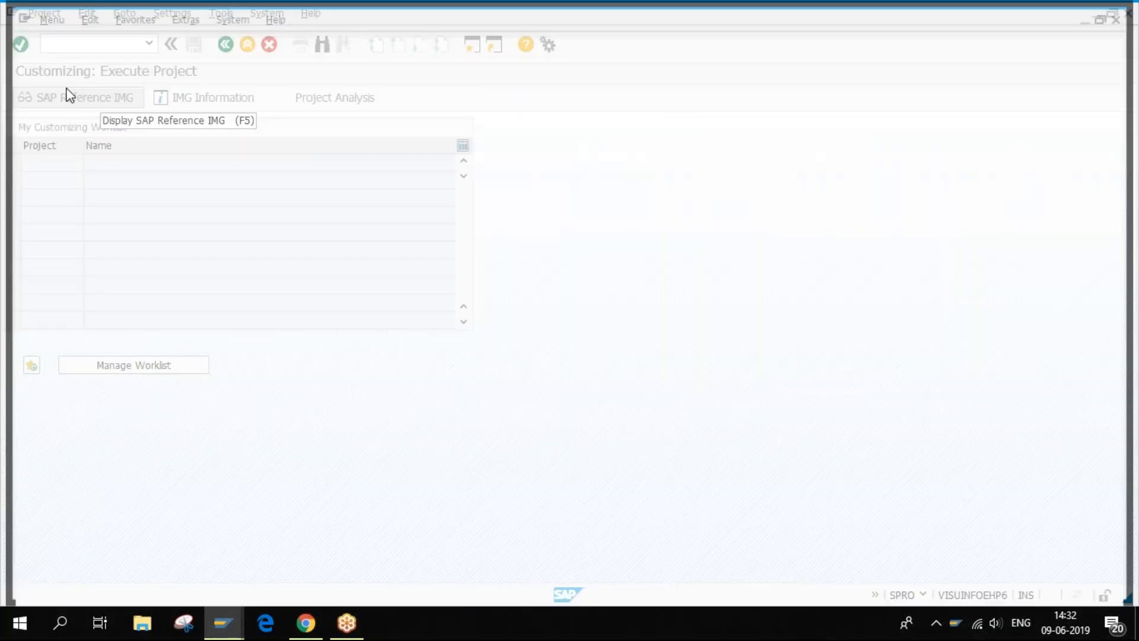
text(d)
key(Return)
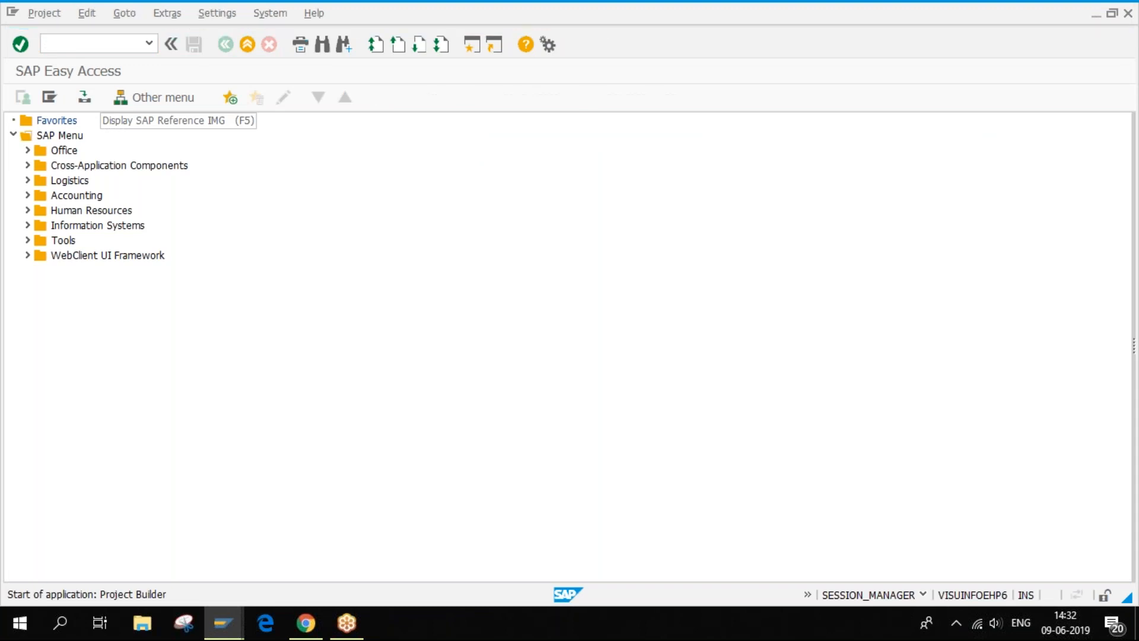
click(102, 335)
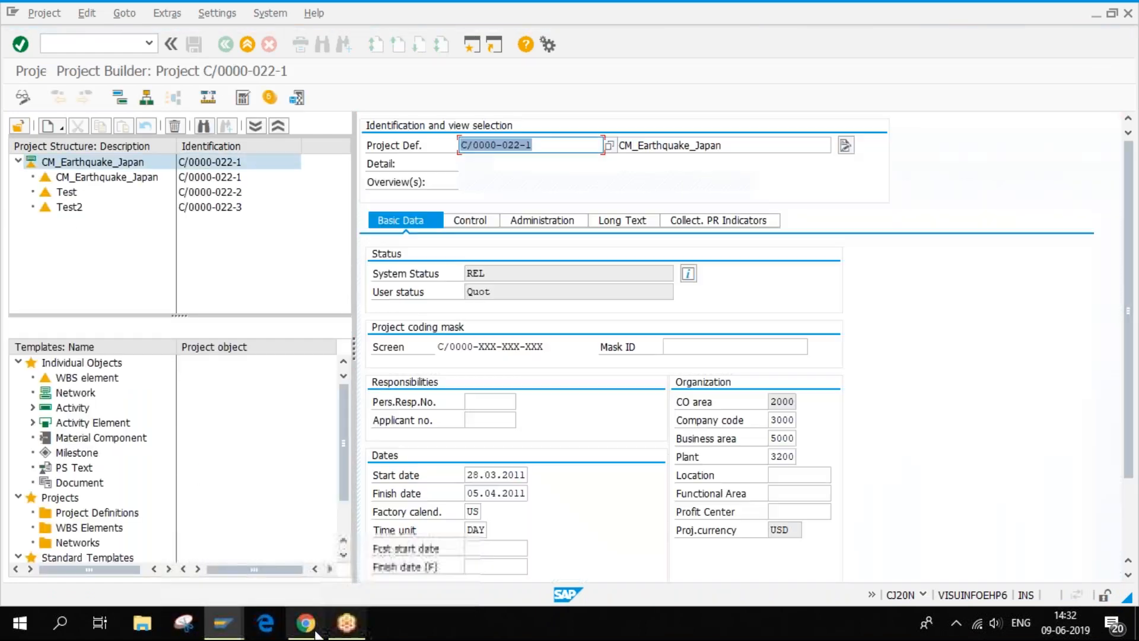
mouse_move(222, 623)
click(356, 549)
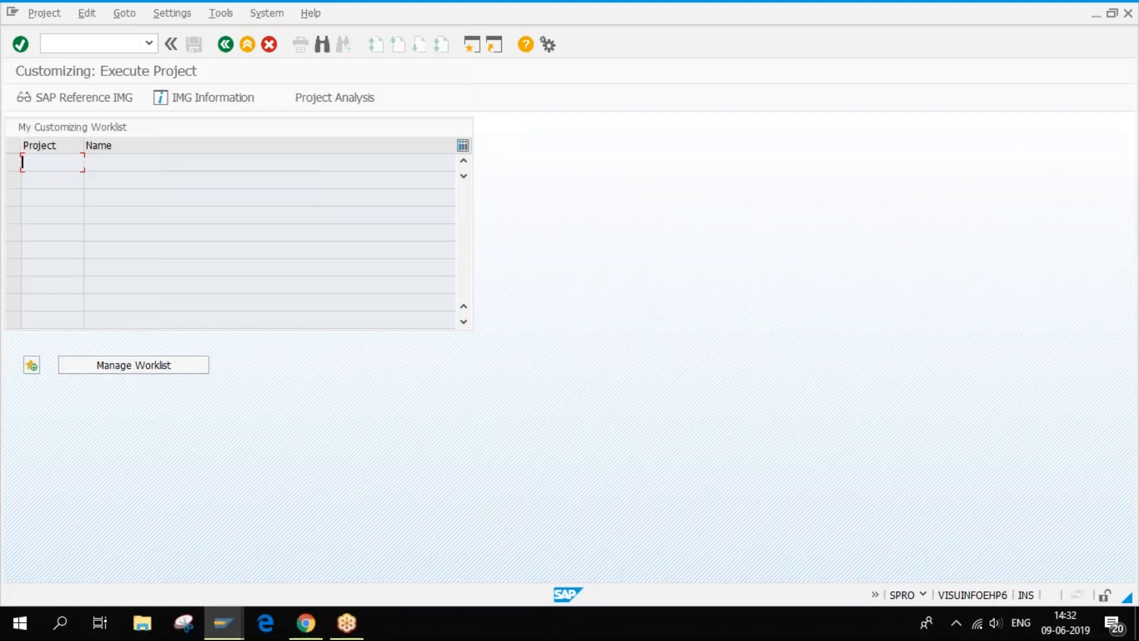
- In the SAP Reference IMG, expand Project System > Structures > Operative Structures > WBS > Project Coding Mask
click(100, 99)
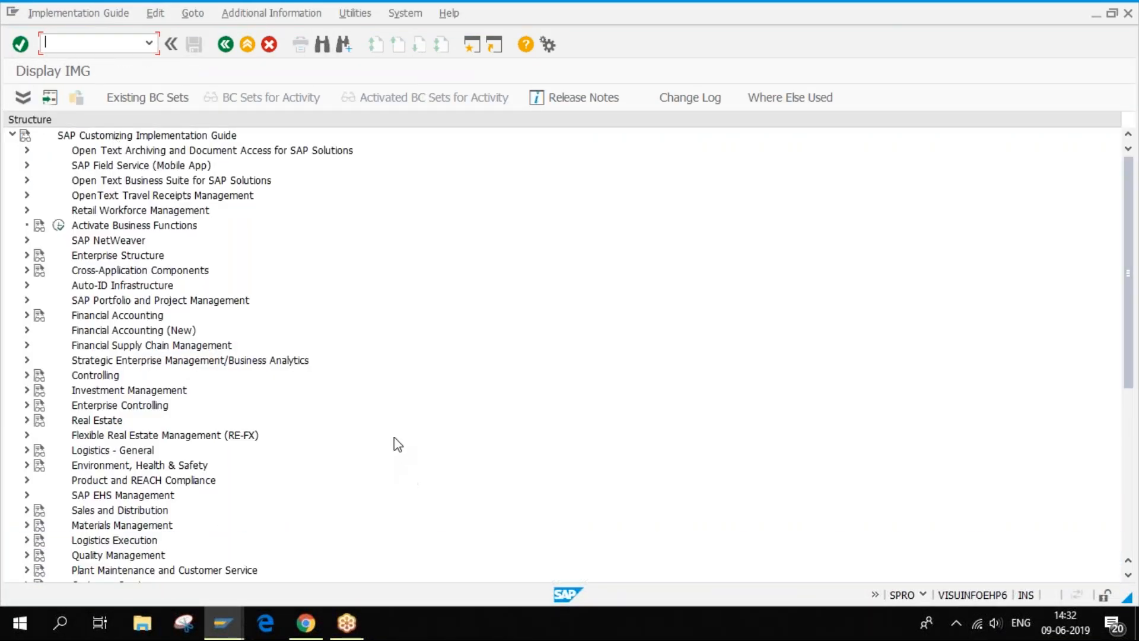
scroll(394, 443, down, 1)
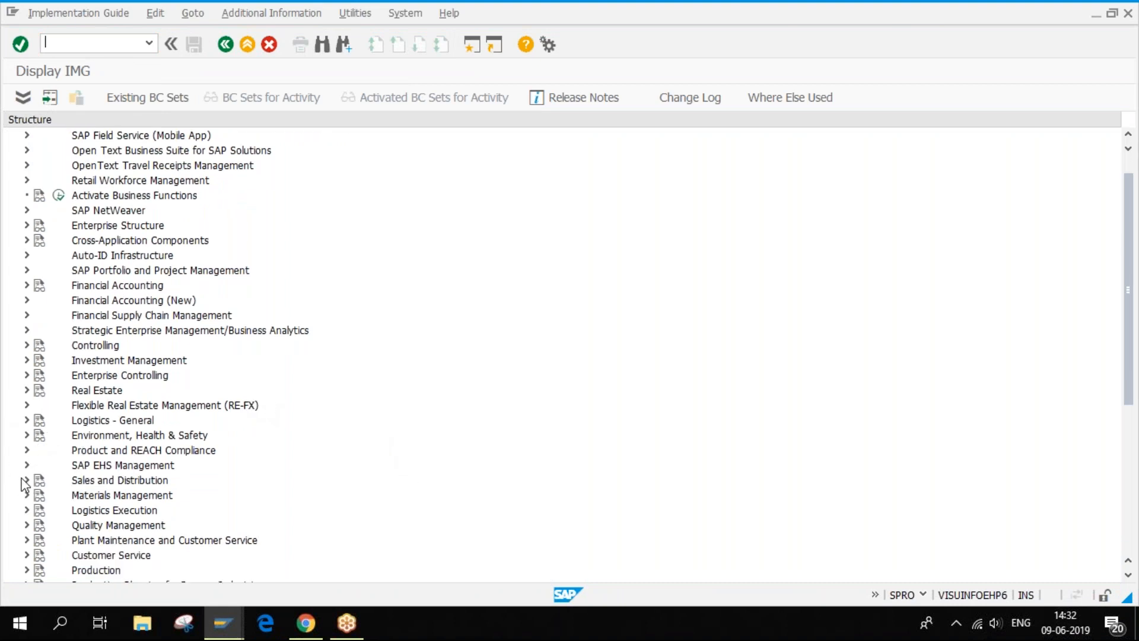
scroll(254, 448, down, 2)
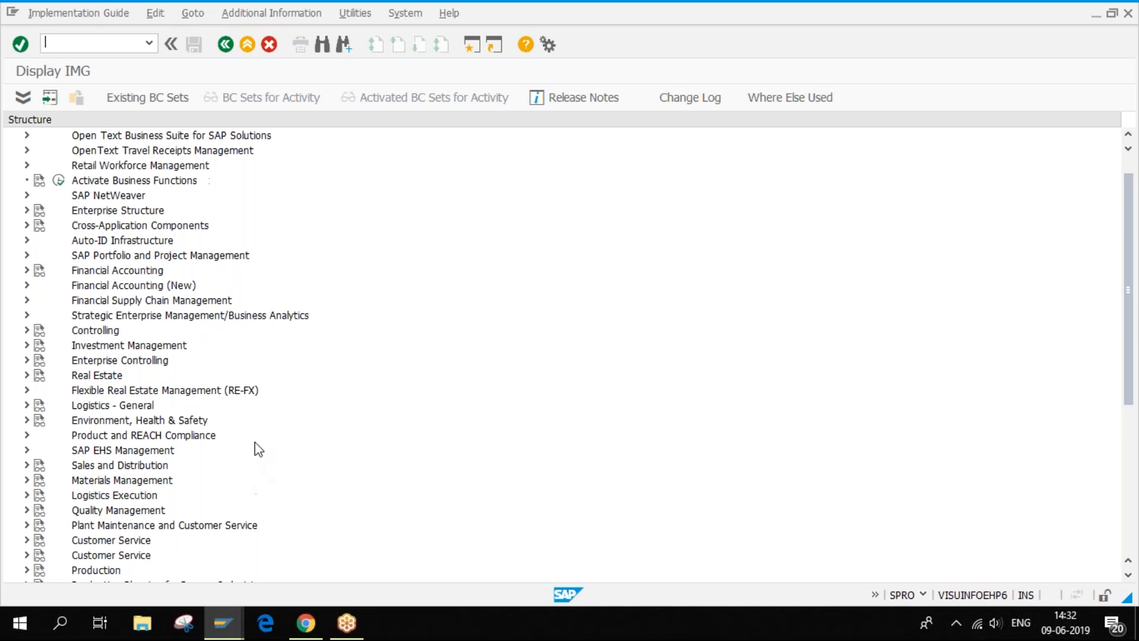
scroll(254, 448, down, 5)
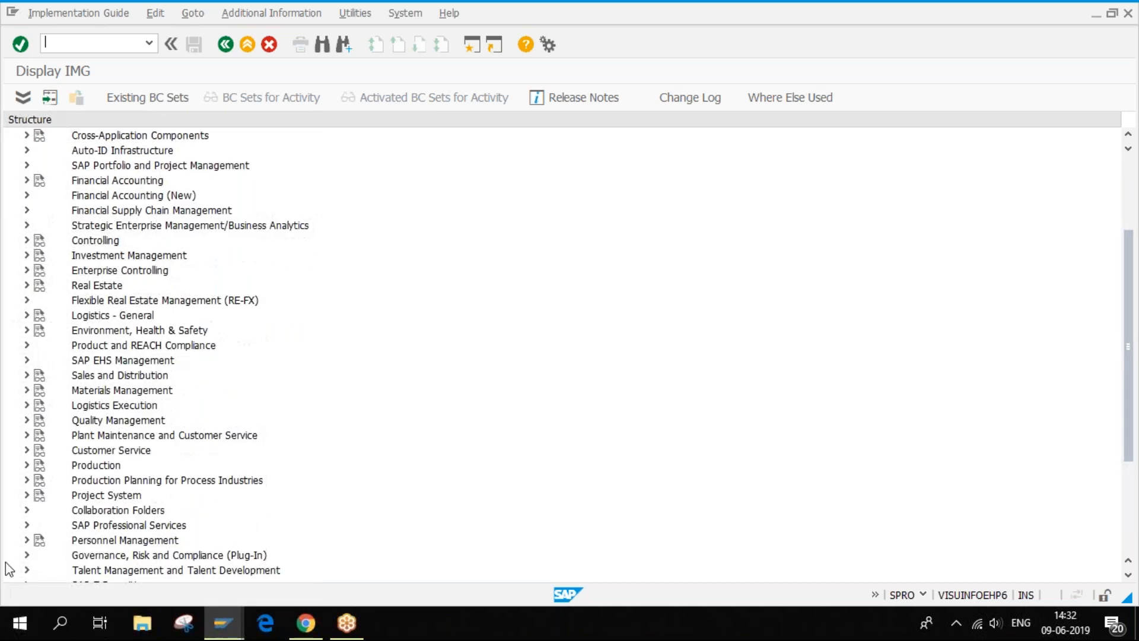
click(26, 493)
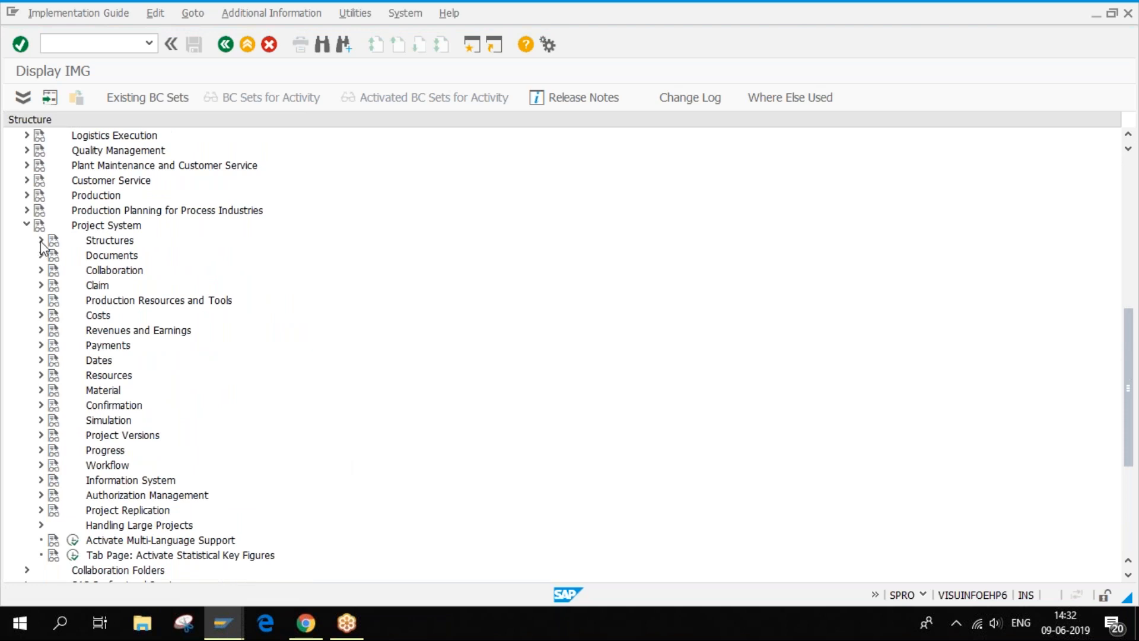
click(41, 241)
click(54, 256)
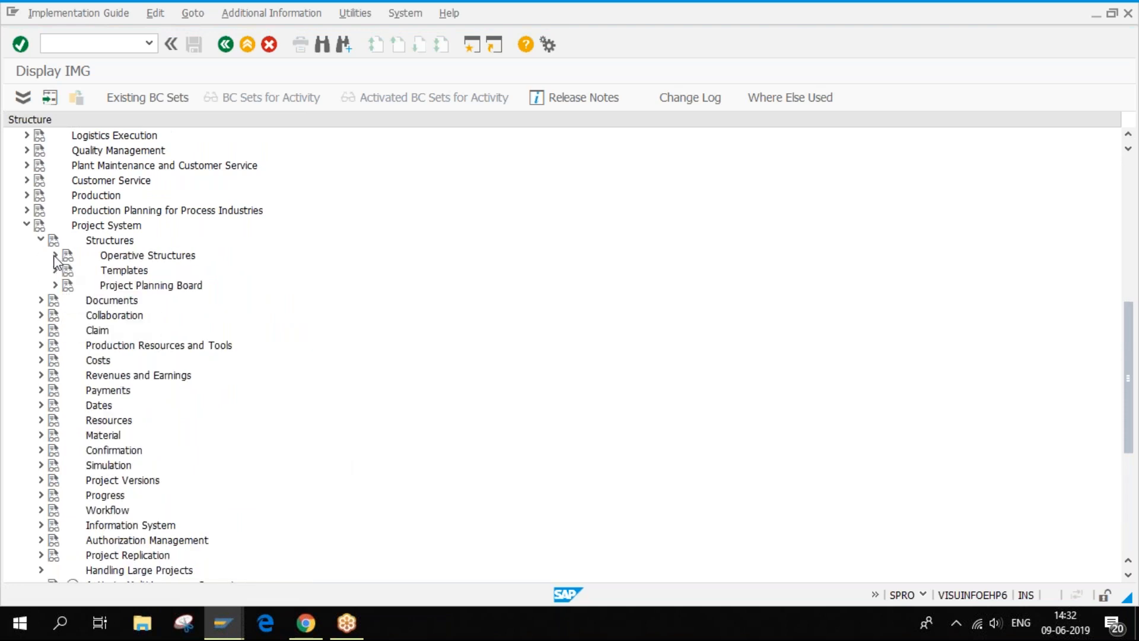
click(68, 270)
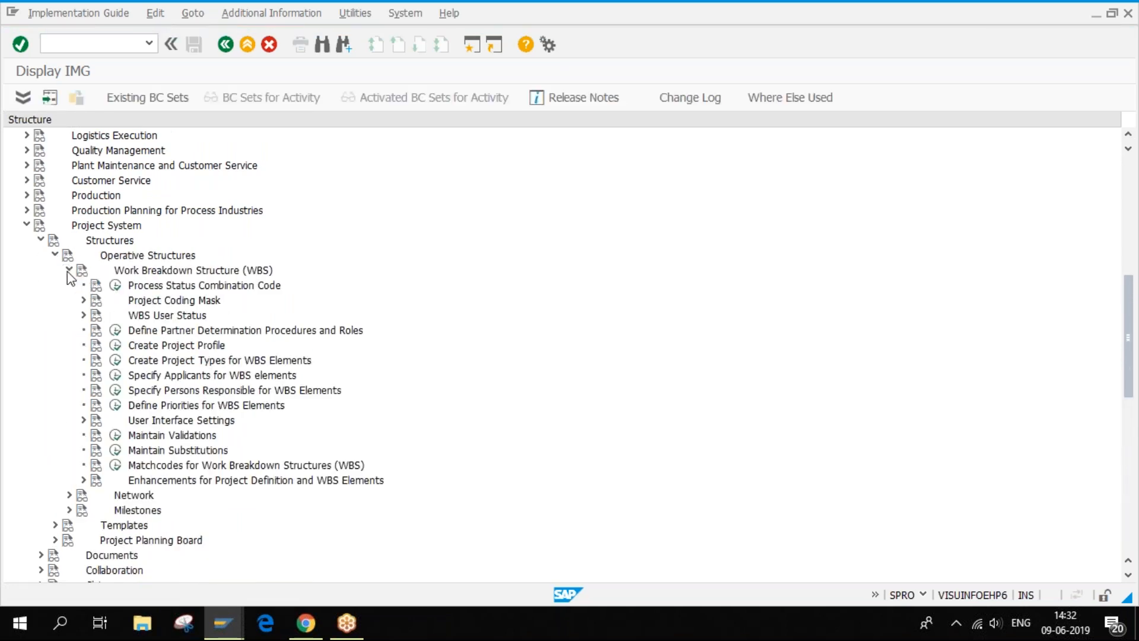
click(83, 300)
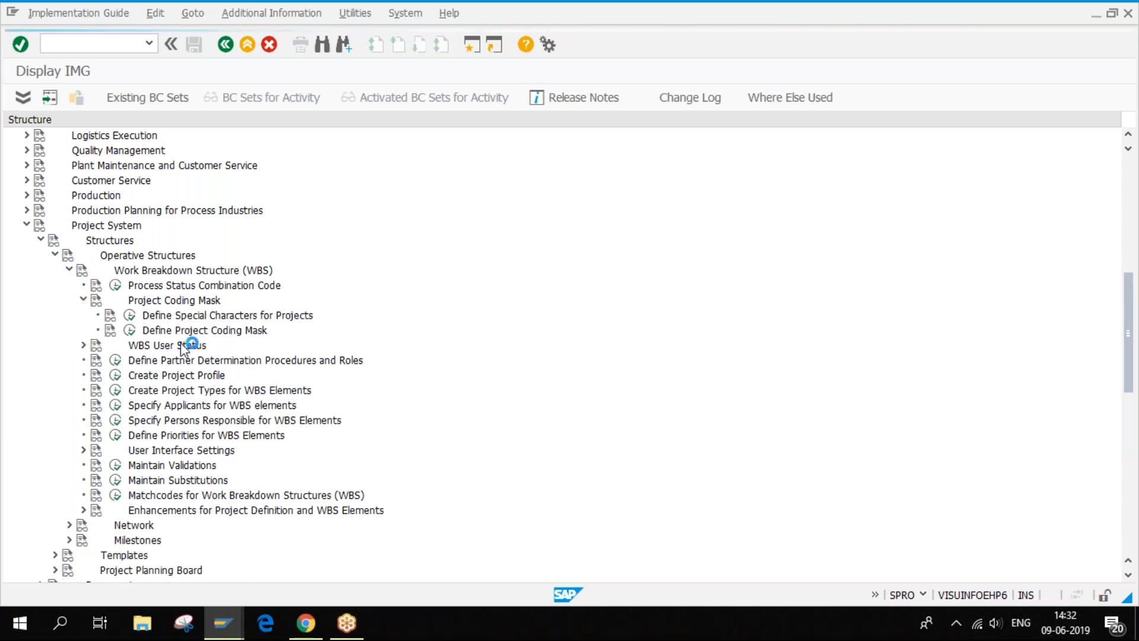
- Run Define Project Coding Mask, then switch back to the Project Builder window
click(130, 332)
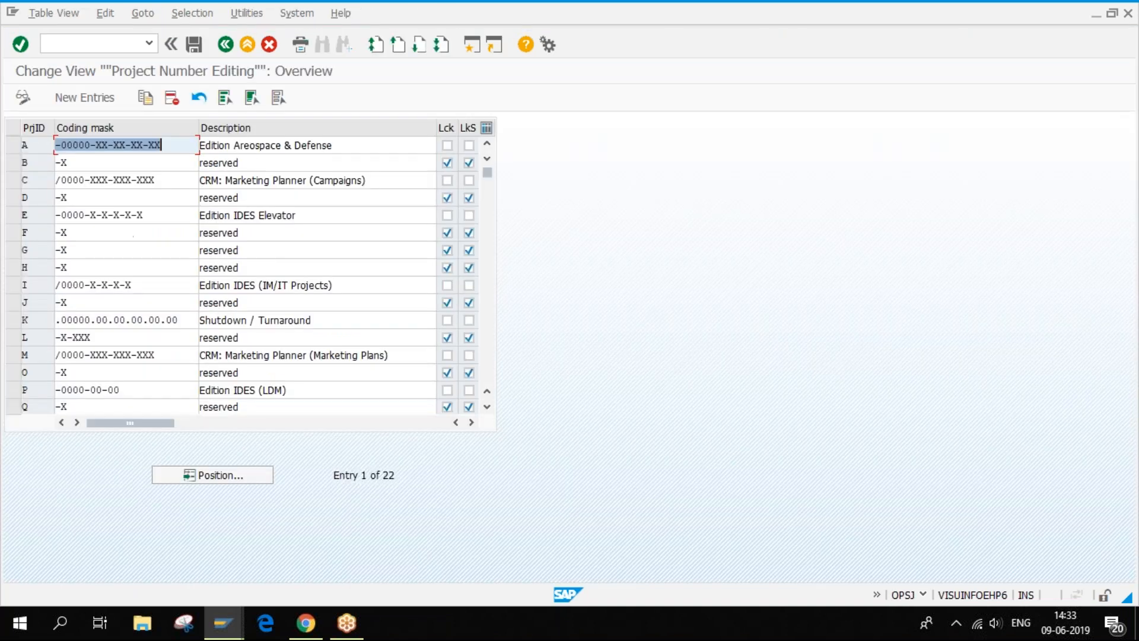
click(222, 623)
click(373, 555)
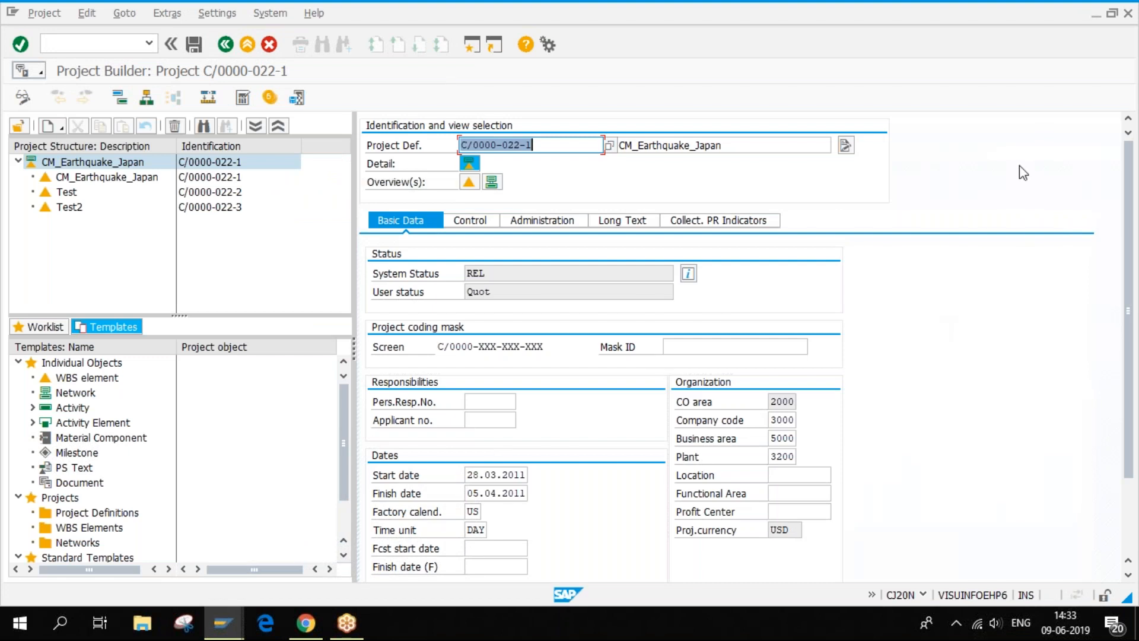
- Highlight the coding mask C/0000-XXX-XXX-XXX and project definition C/0000-022-1
click(1117, 43)
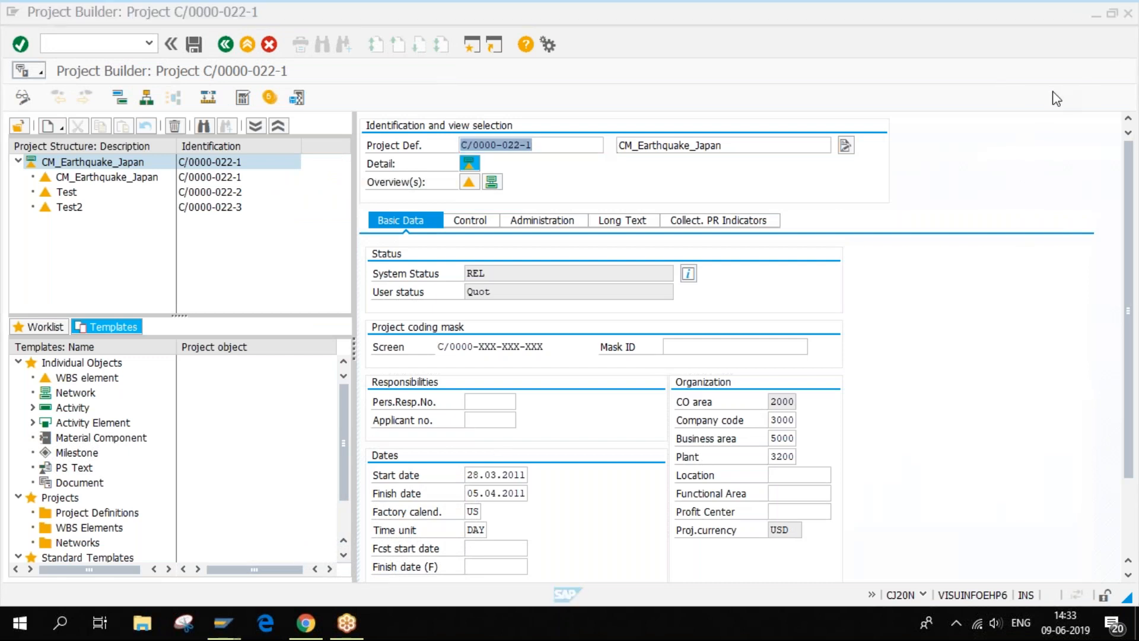
drag(437, 346, 548, 337)
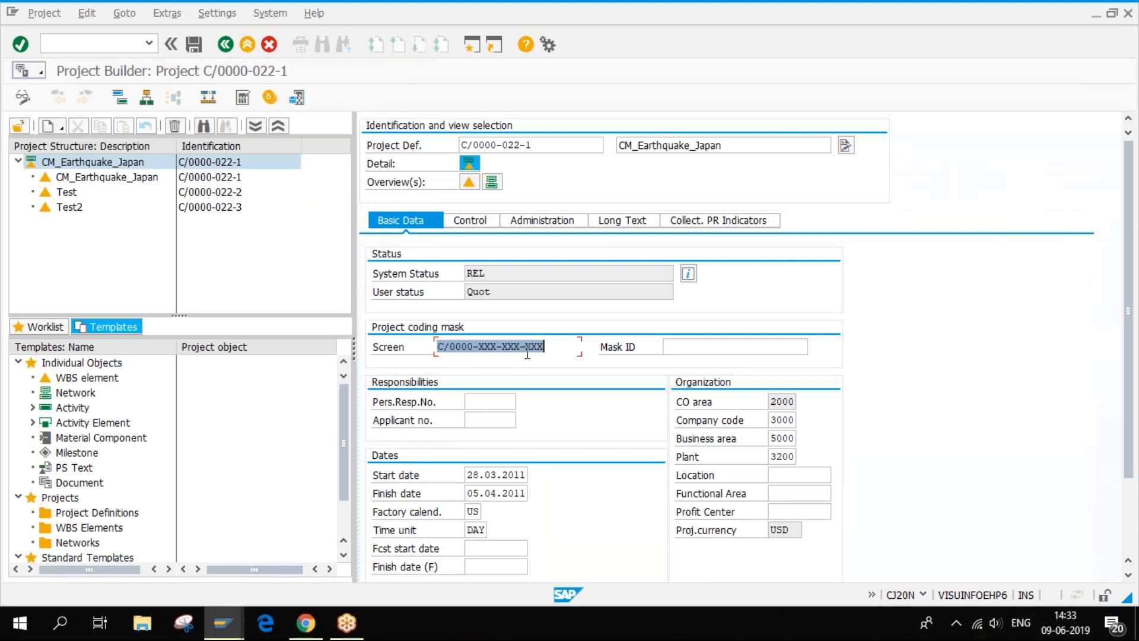
drag(541, 145, 462, 142)
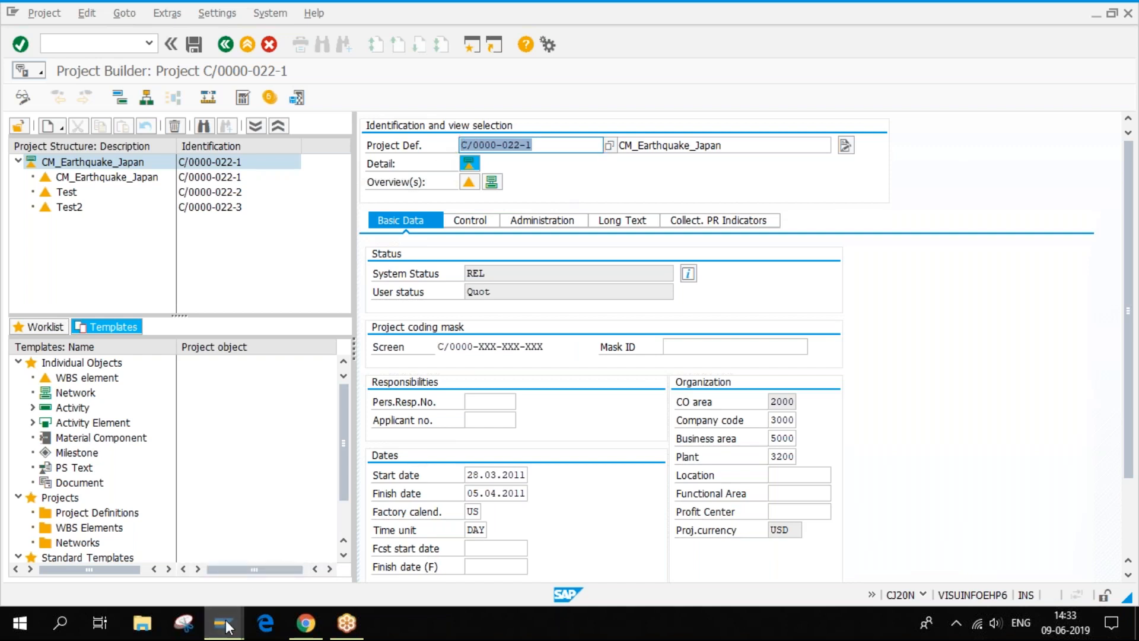
mouse_move(228, 626)
click(181, 534)
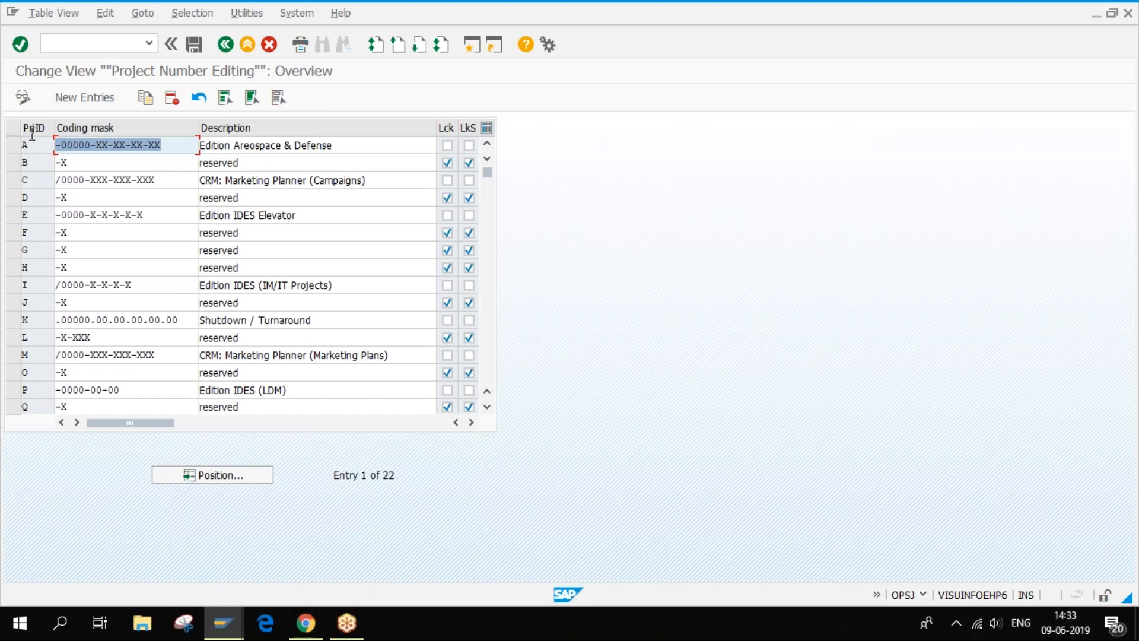
click(67, 147)
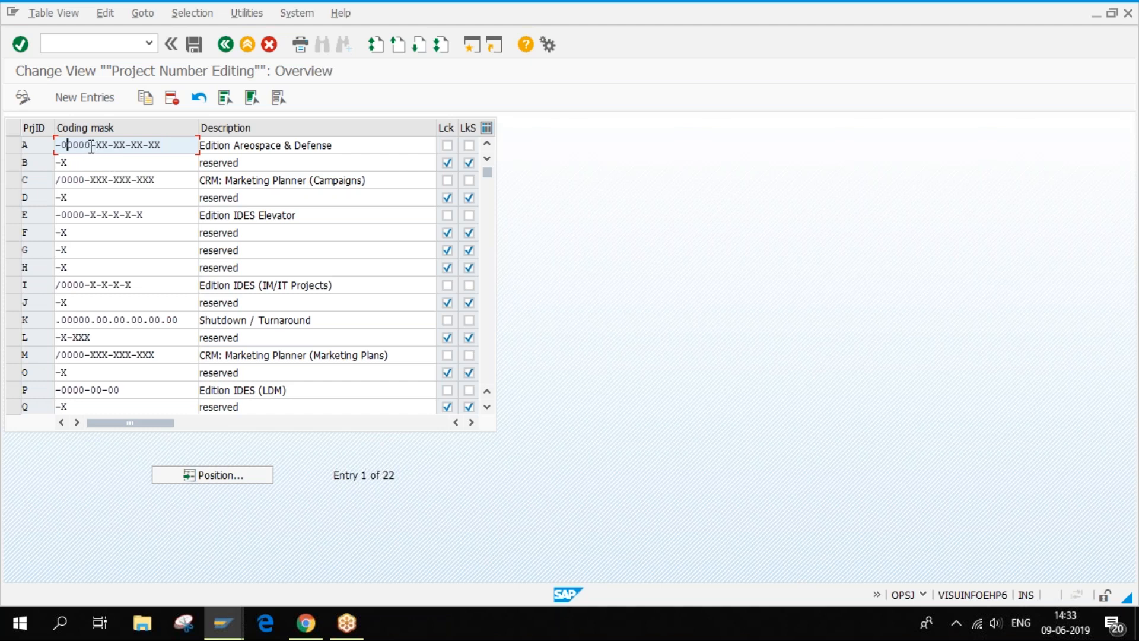
drag(90, 145, 60, 145)
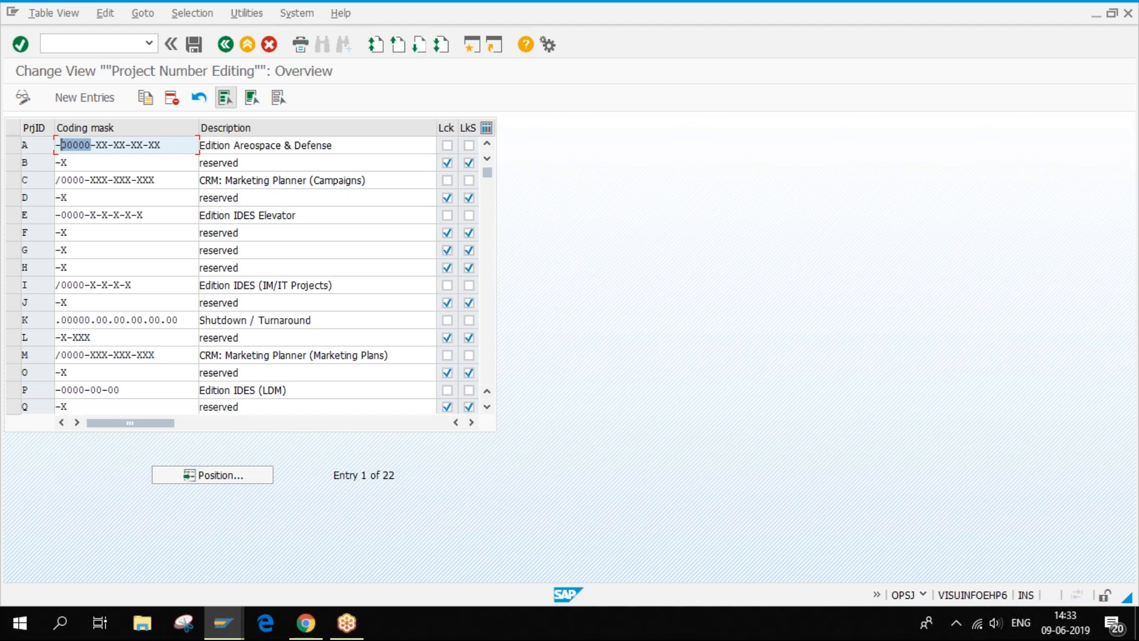
click(66, 144)
drag(65, 144, 91, 145)
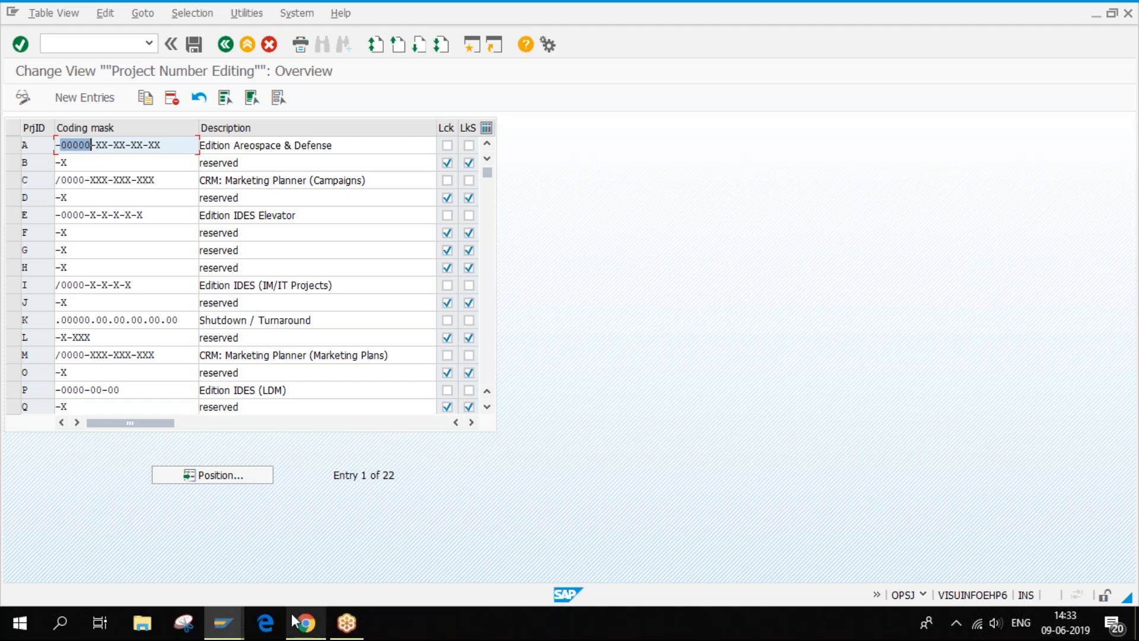
click(223, 624)
click(343, 555)
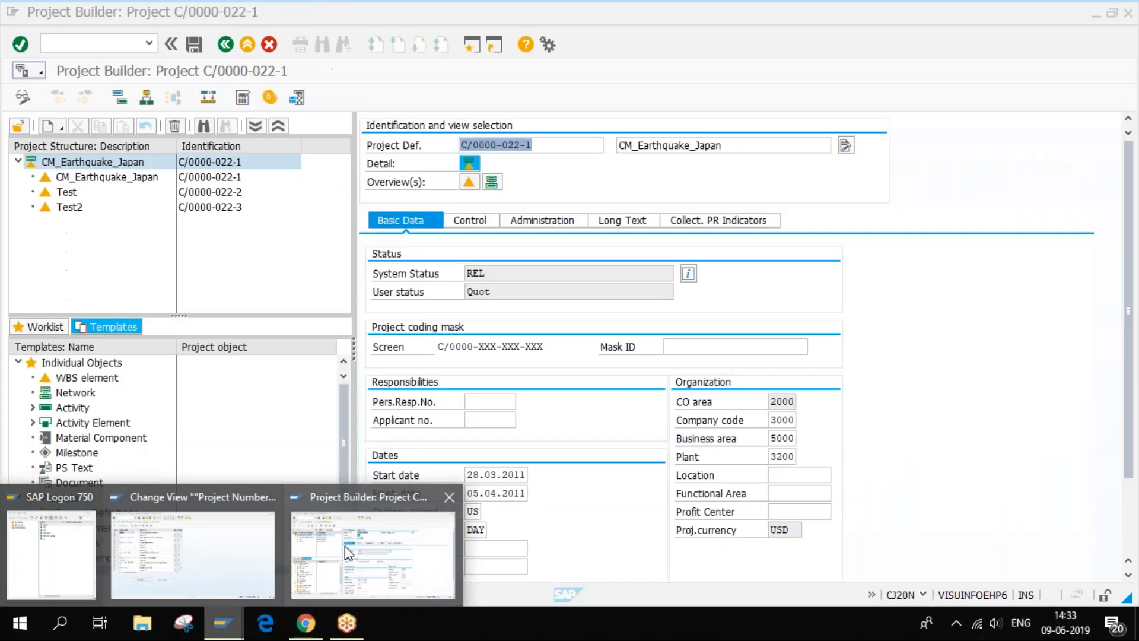
- Inspect the XXX groups of the coding mask, then open Test2 (C/0000-022-3) details
click(493, 146)
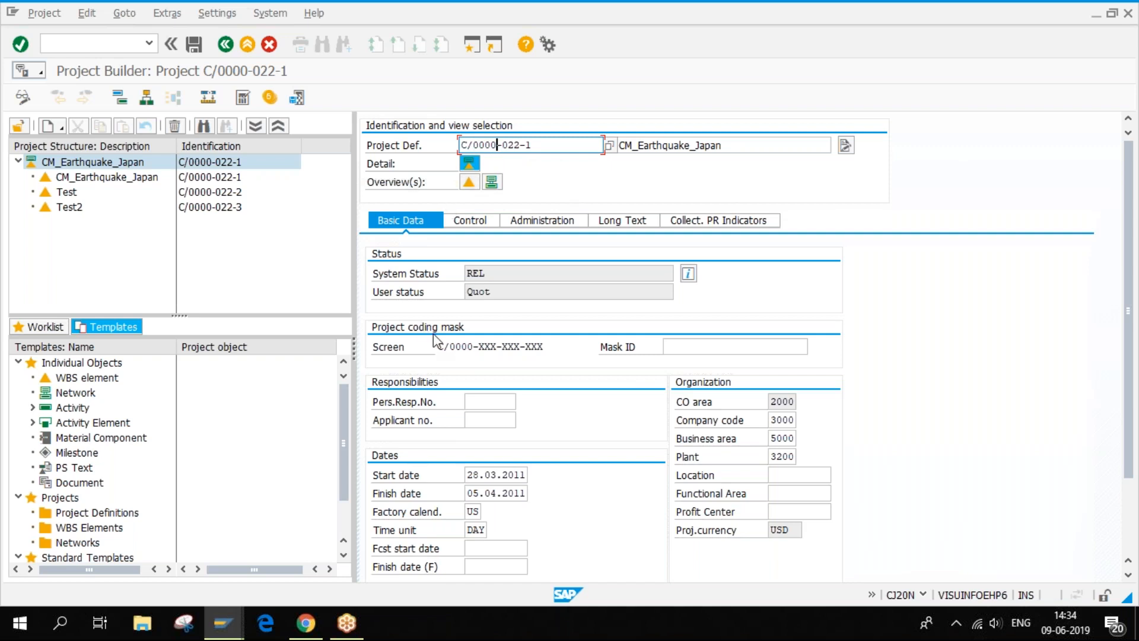
drag(478, 347, 498, 346)
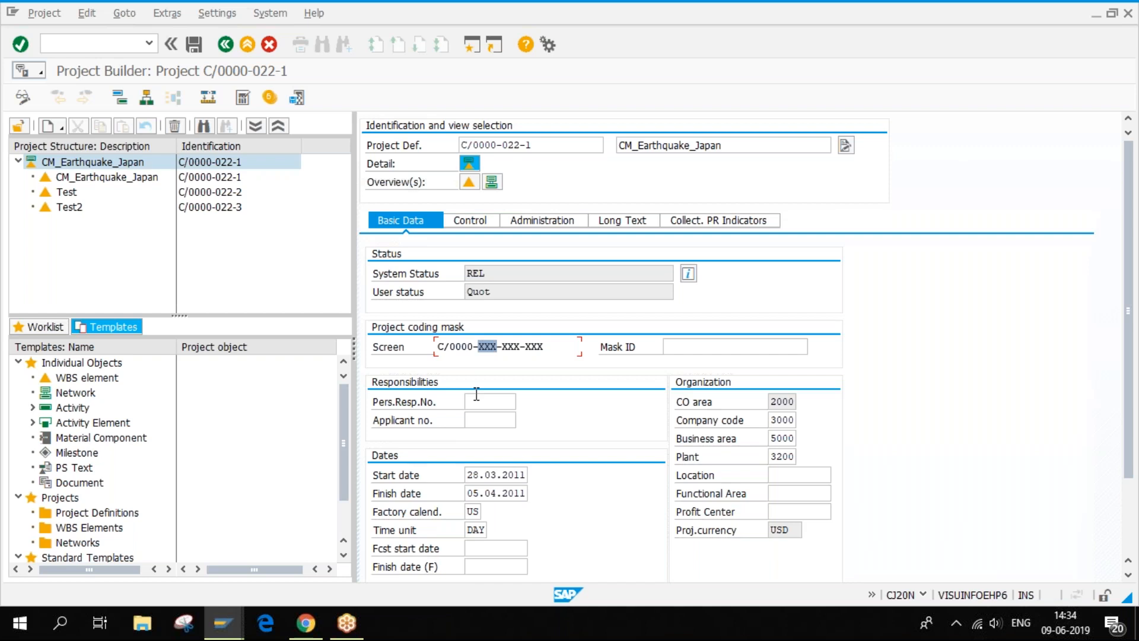
click(484, 349)
click(71, 208)
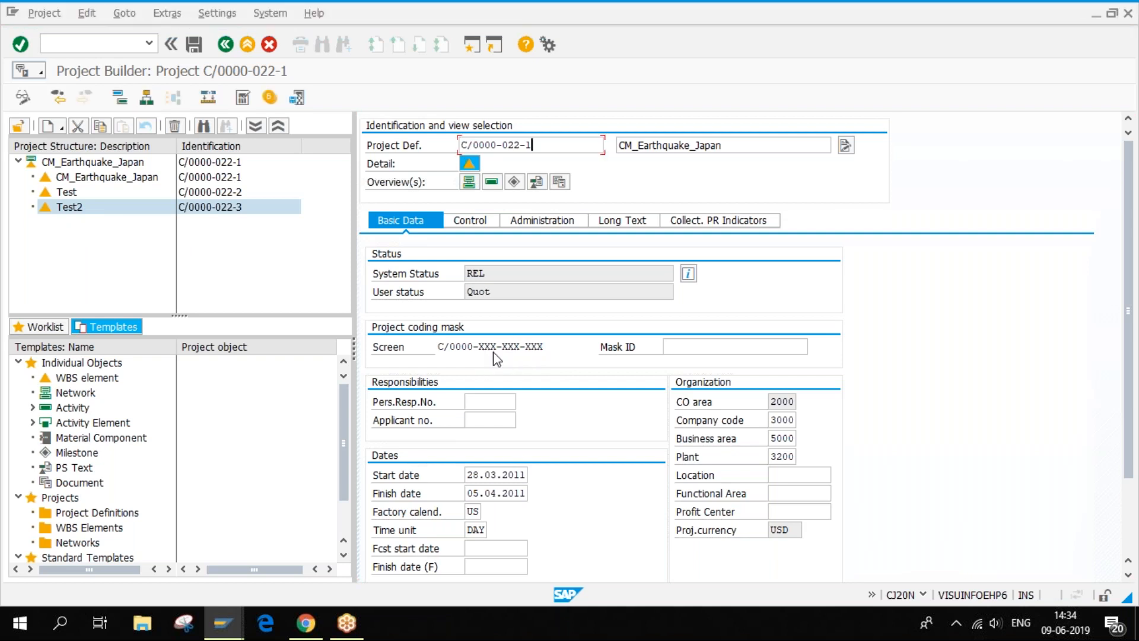
click(111, 165)
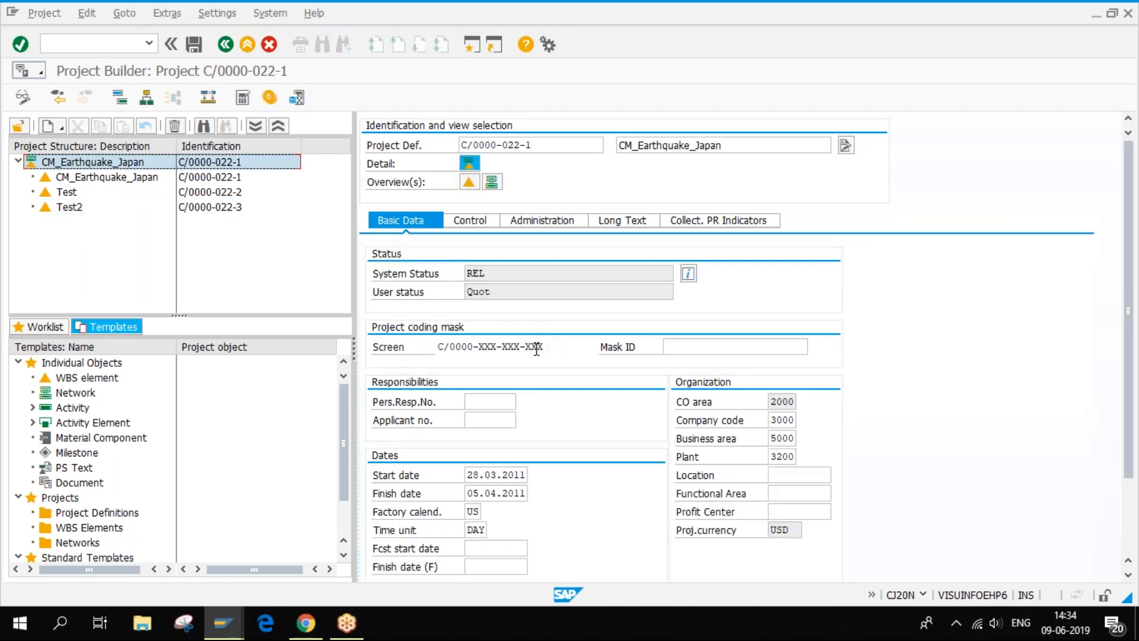
click(69, 207)
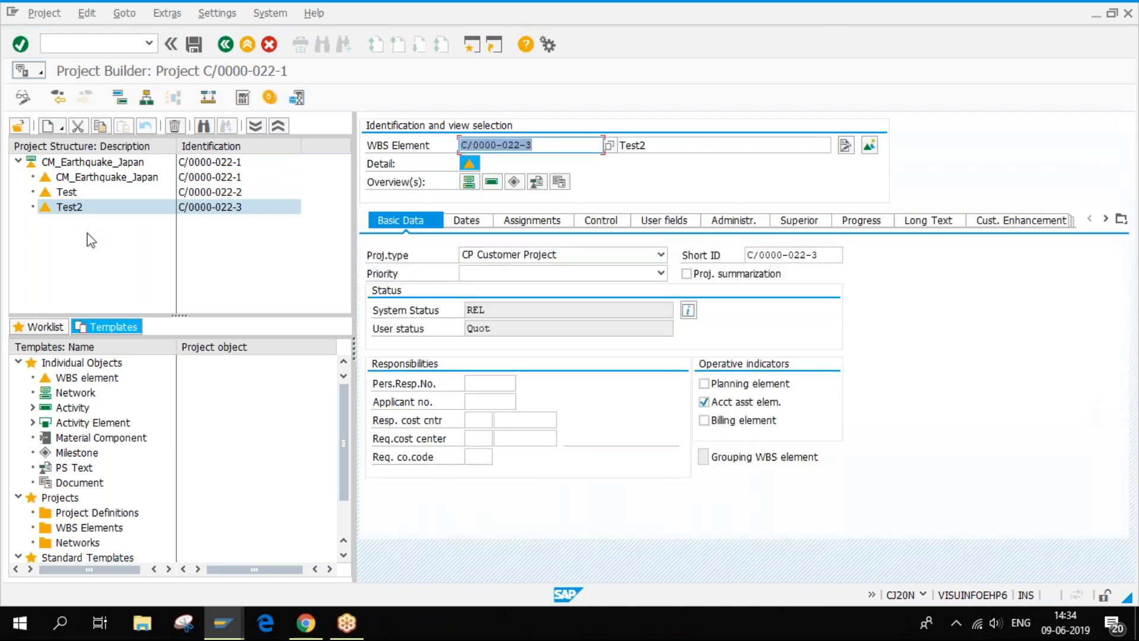
- Create WBS element C/0000-022-31 under Test2, accepting the proposed key
right_click(87, 209)
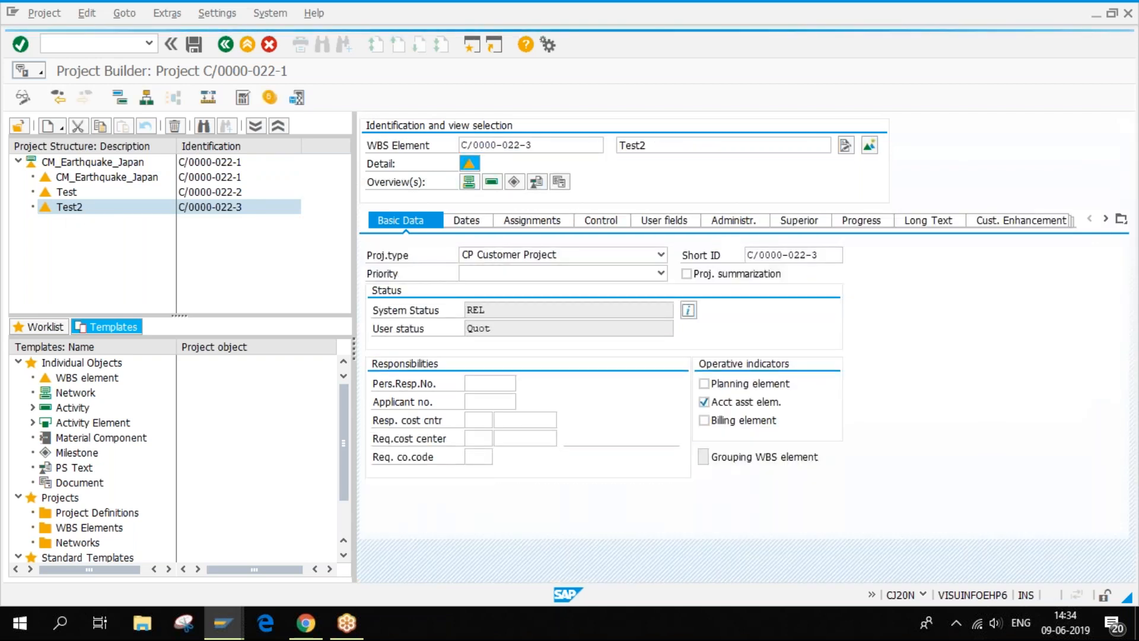
mouse_move(123, 222)
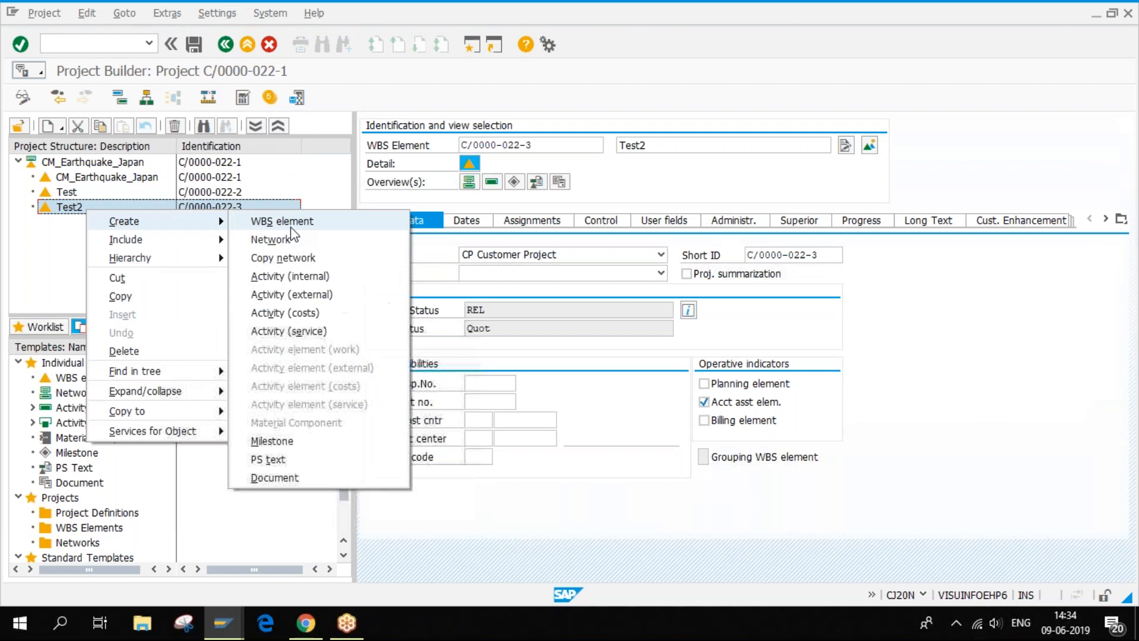
click(289, 222)
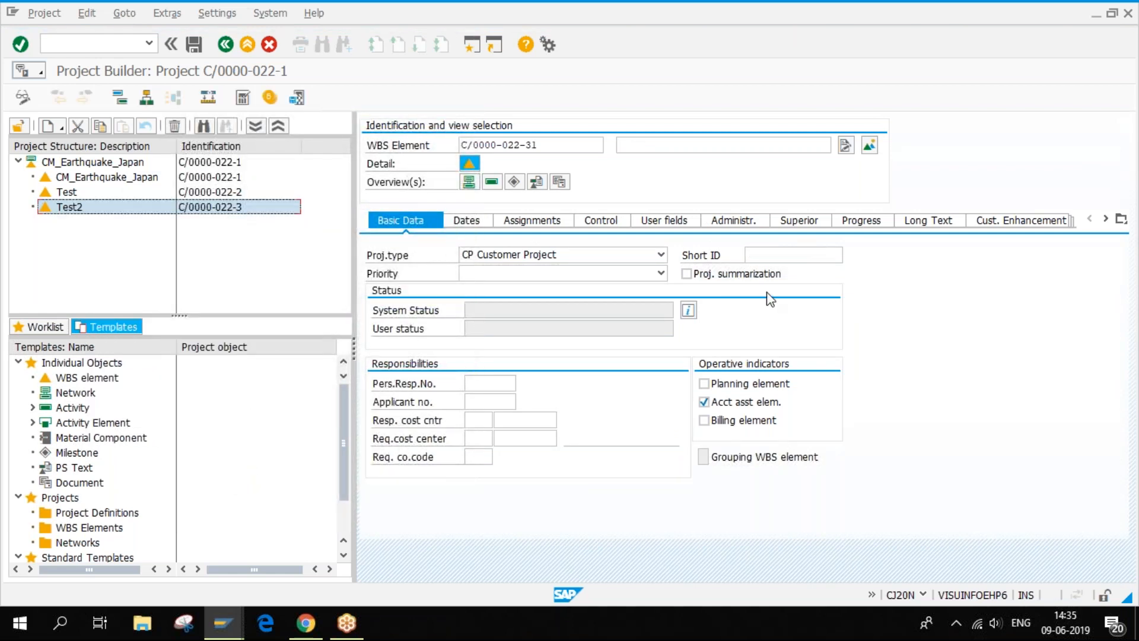
drag(542, 146, 530, 148)
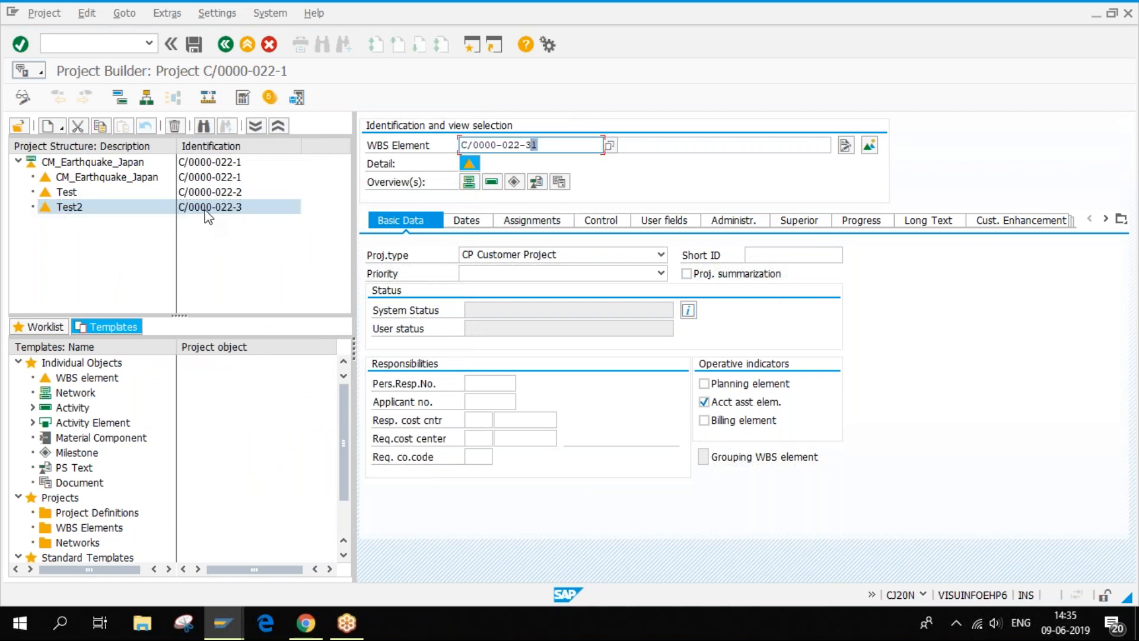
click(128, 166)
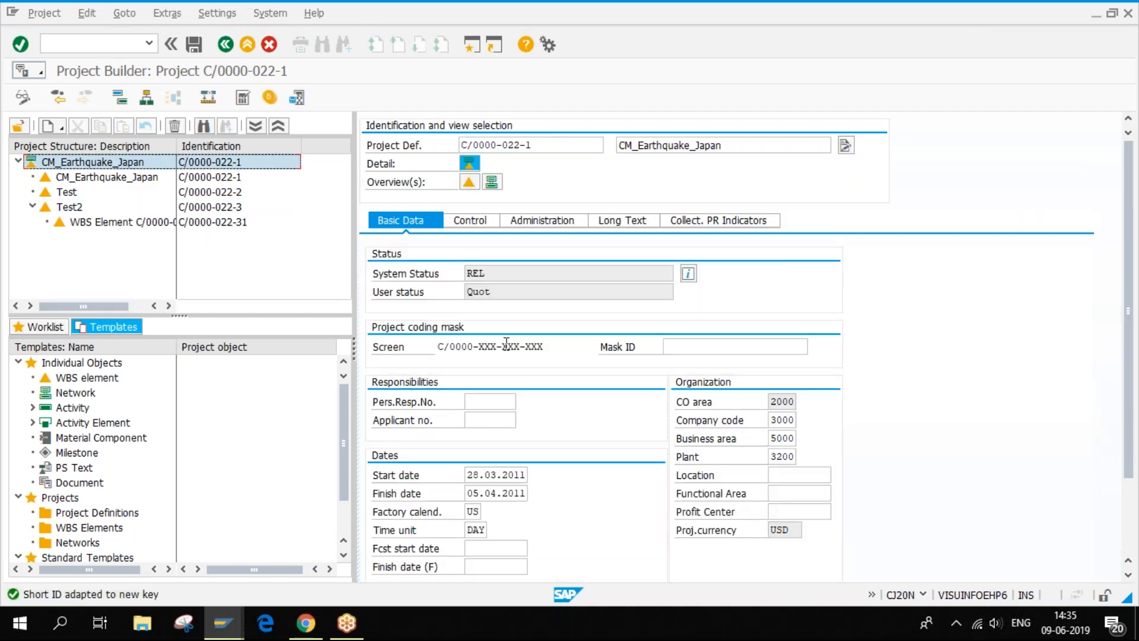
- Replace the new element's trailing 31 with APR-AAA, giving key C/0000-022-APR-AAA
drag(502, 346, 519, 341)
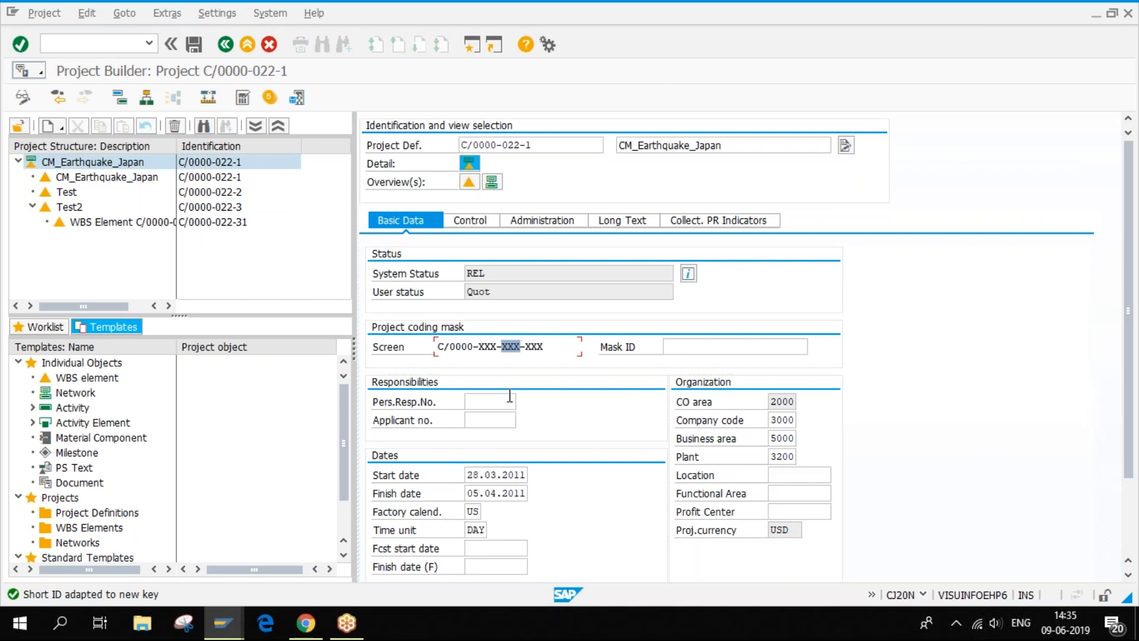
click(143, 222)
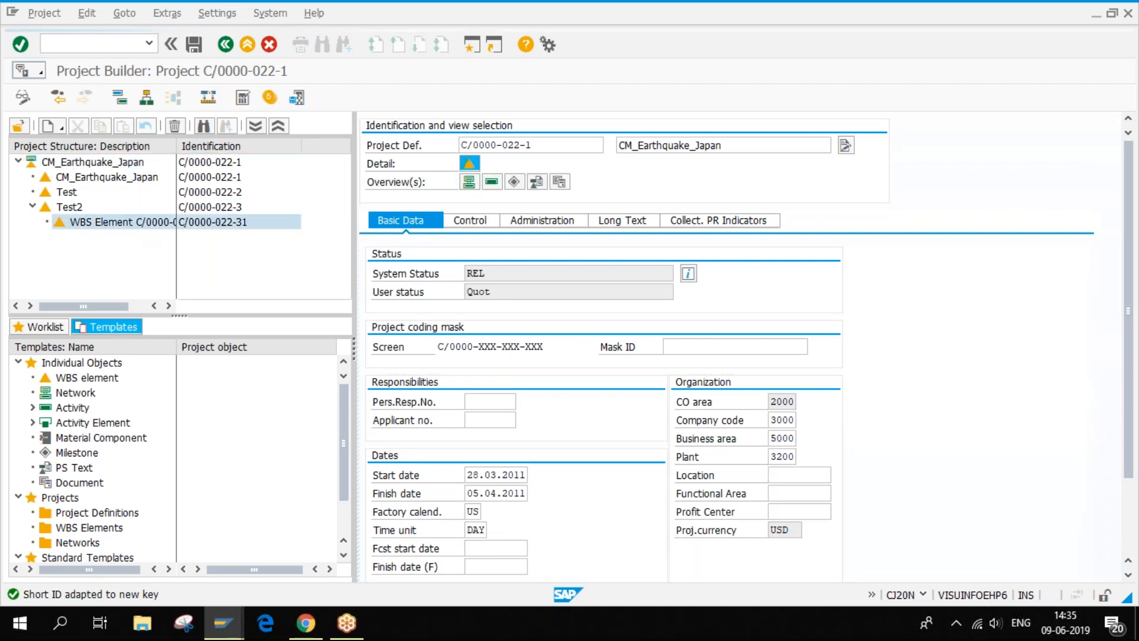
click(538, 145)
key(BackSpace)
key(BackSpace)
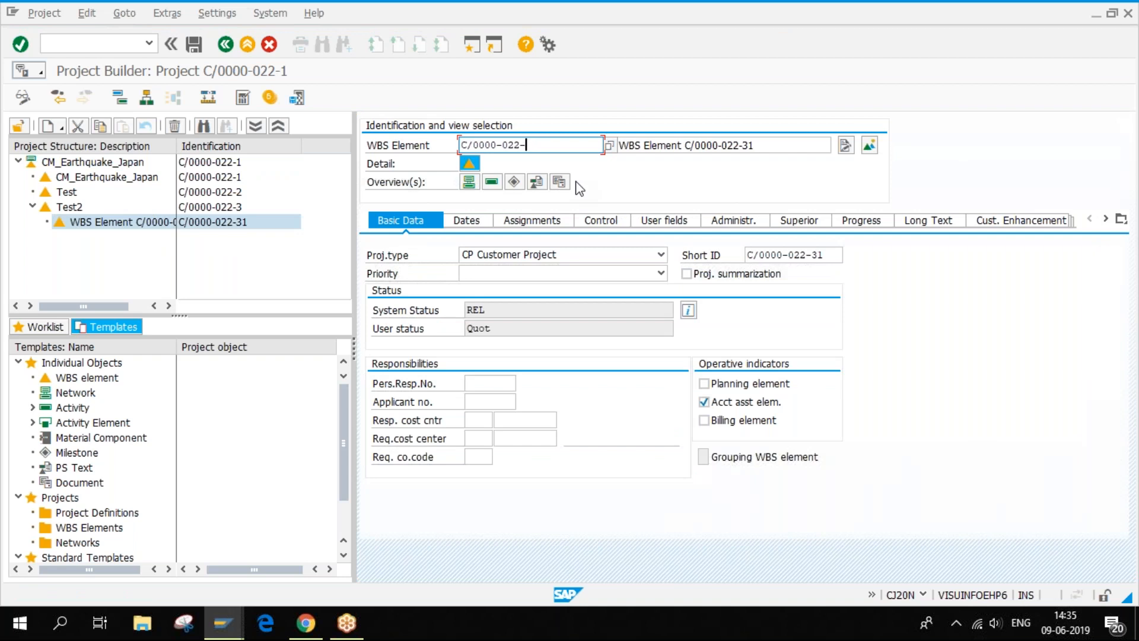
text(APR-AAA)
key(Return)
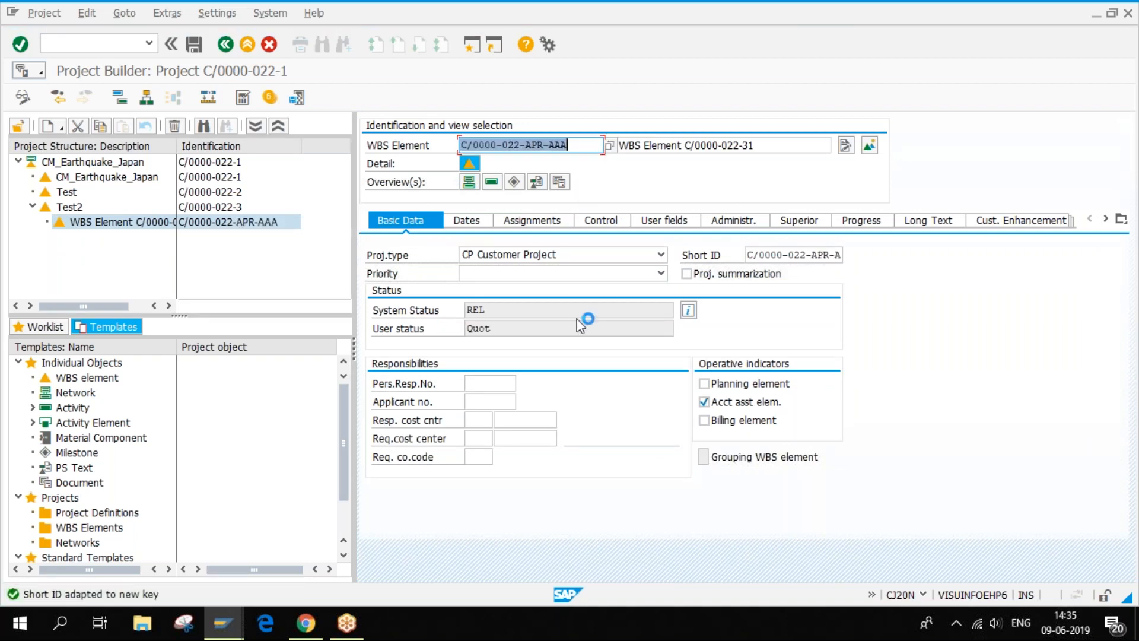
- Highlight the APR part of the new key and raise the speaker volume to 42
drag(525, 145, 567, 144)
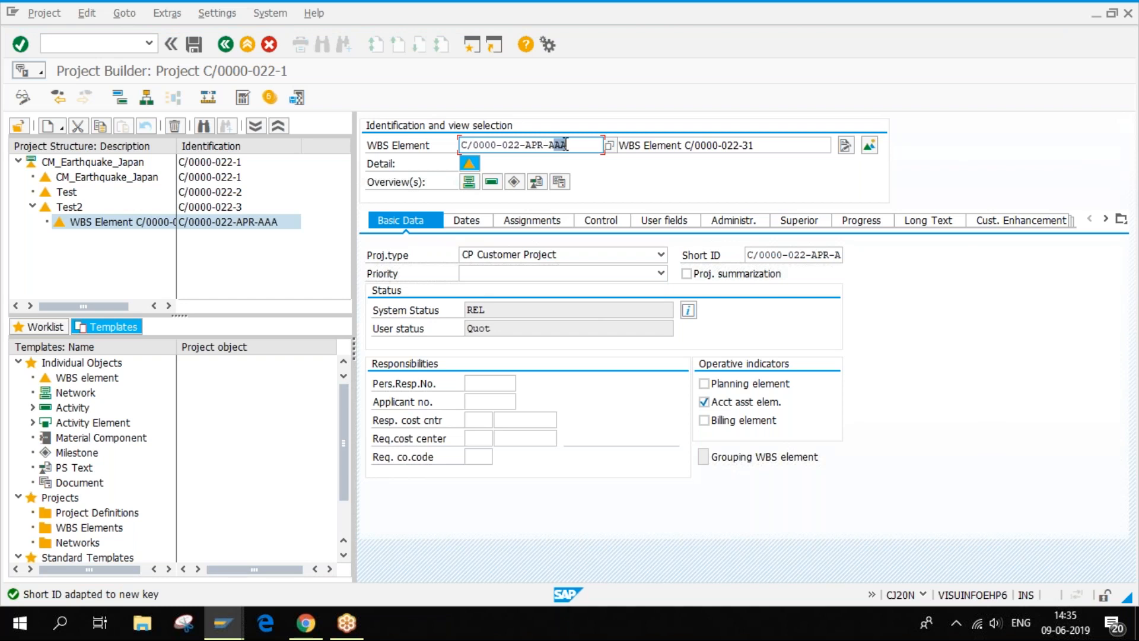
click(996, 627)
click(977, 585)
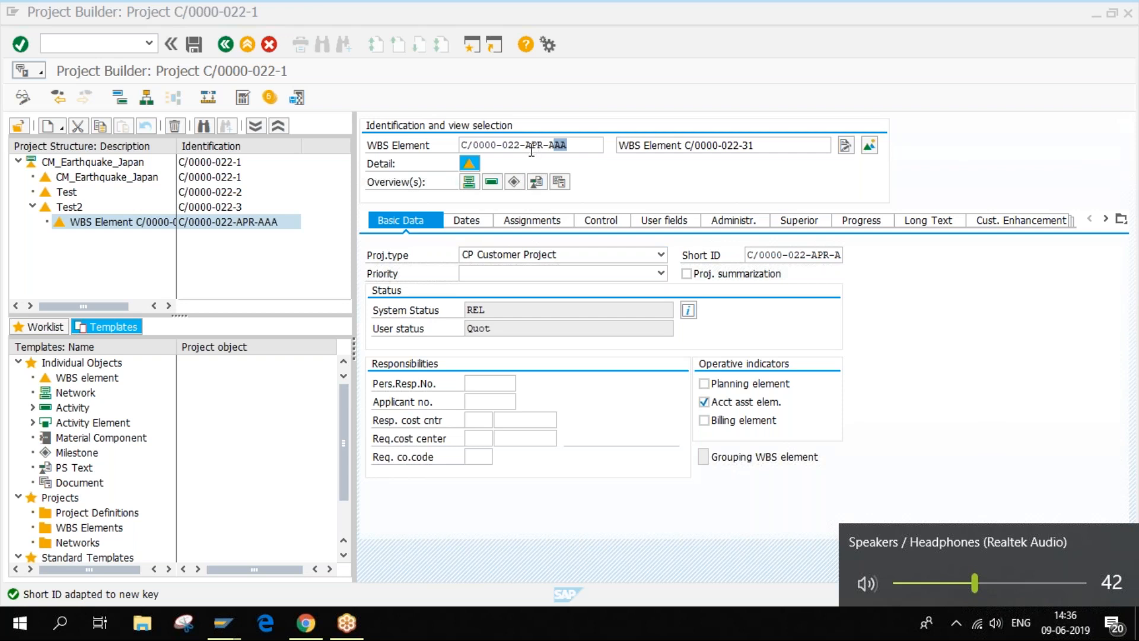
click(513, 180)
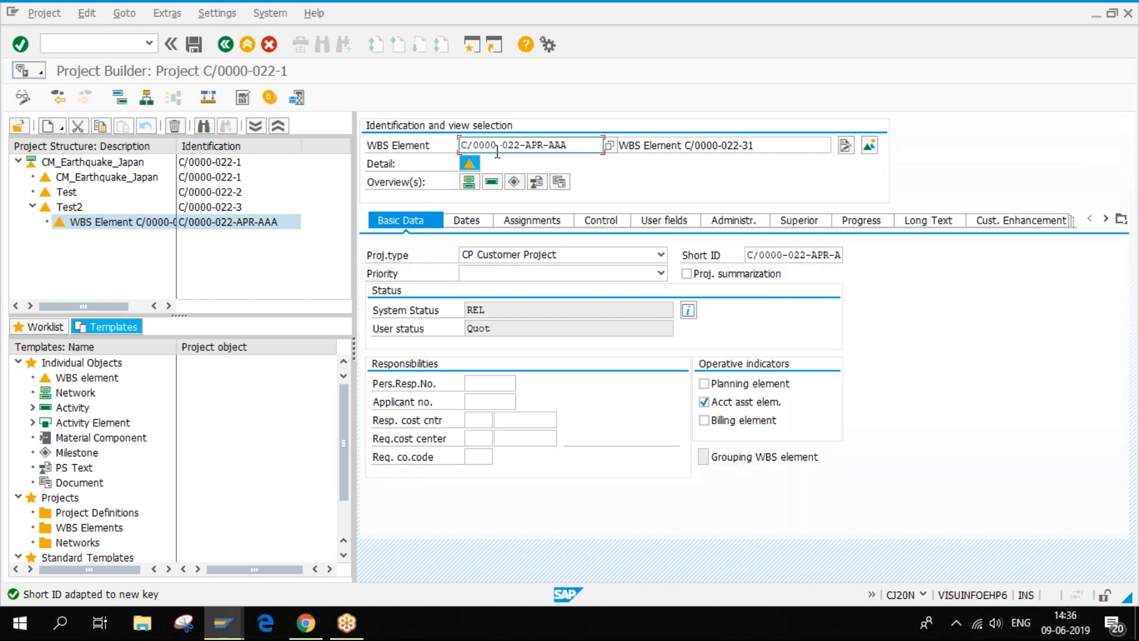
drag(525, 144, 542, 143)
drag(485, 145, 495, 145)
click(208, 633)
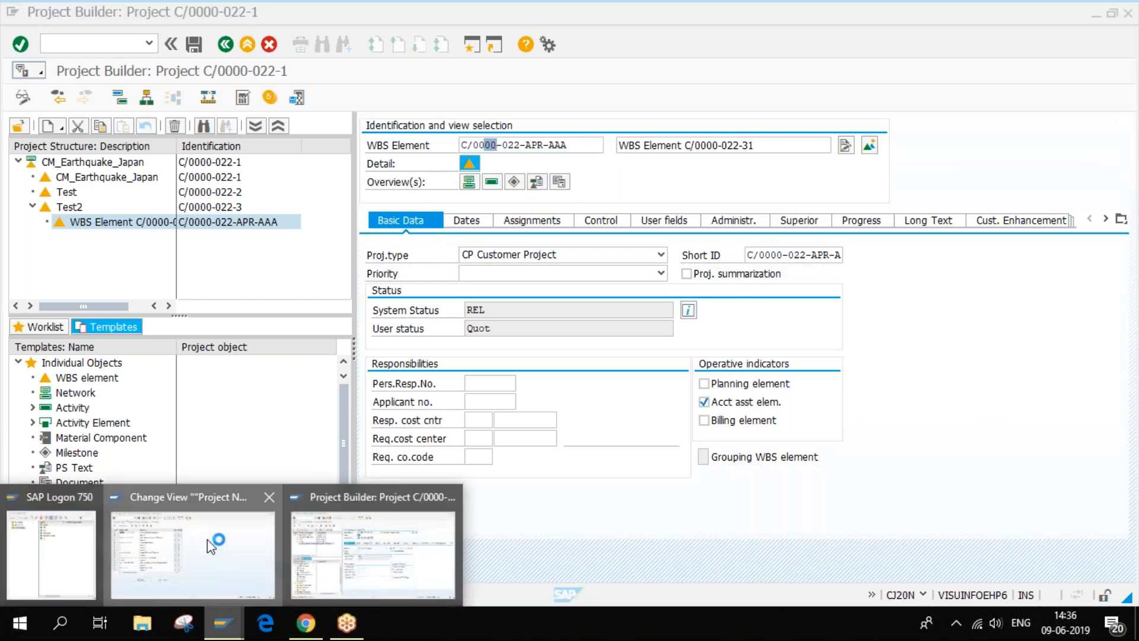
- Return to the Project Number Editing table and select row D of the coding masks
click(208, 540)
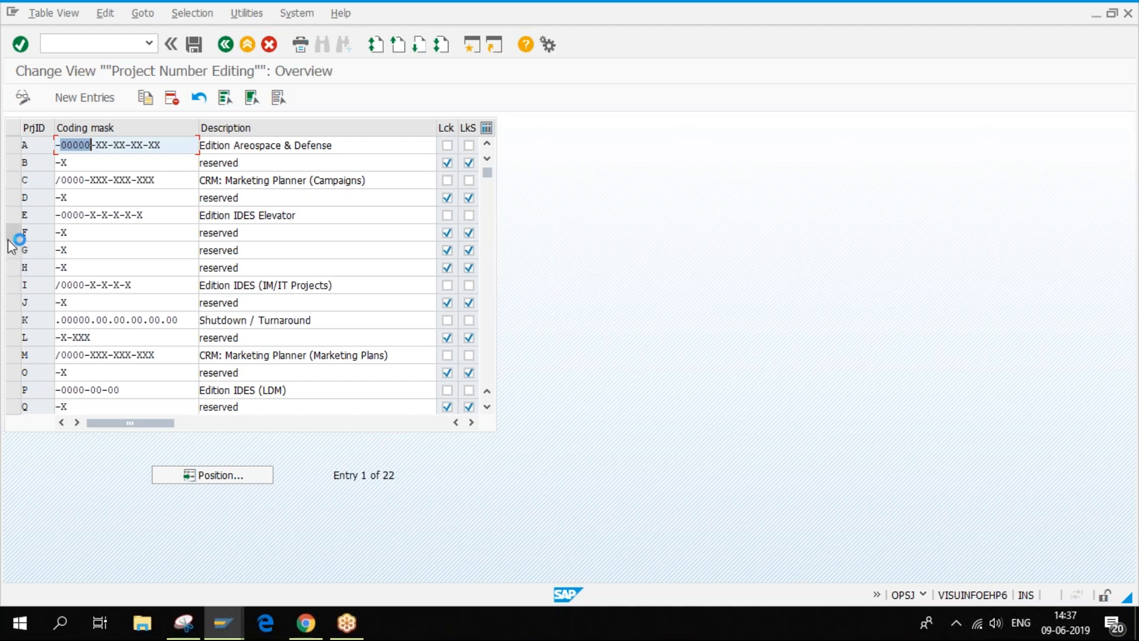
click(18, 199)
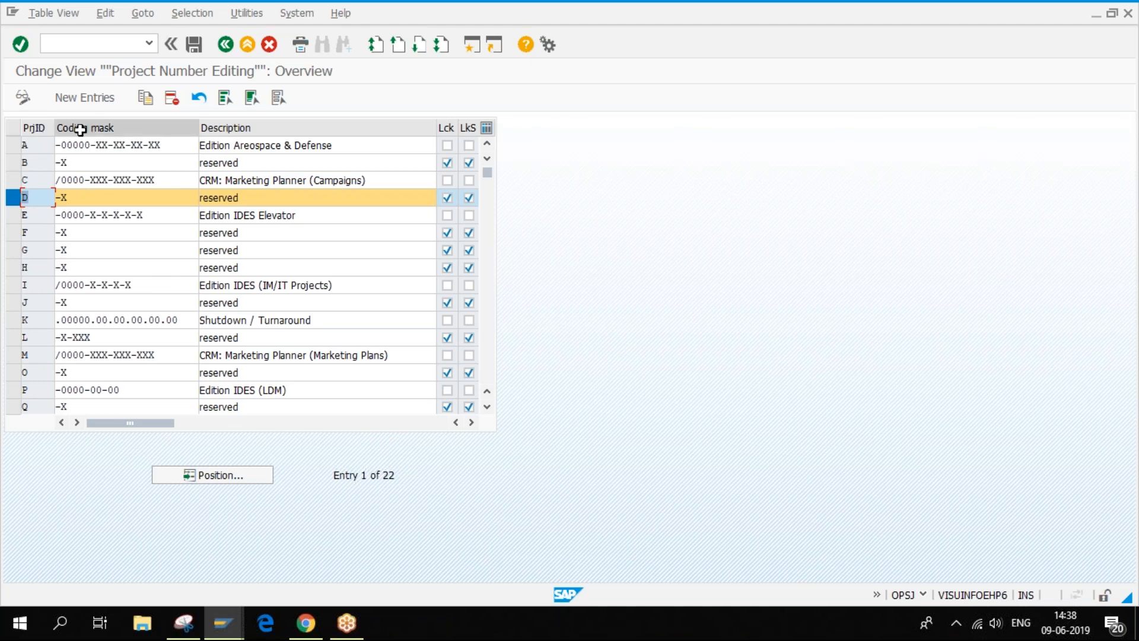
drag(60, 145, 188, 149)
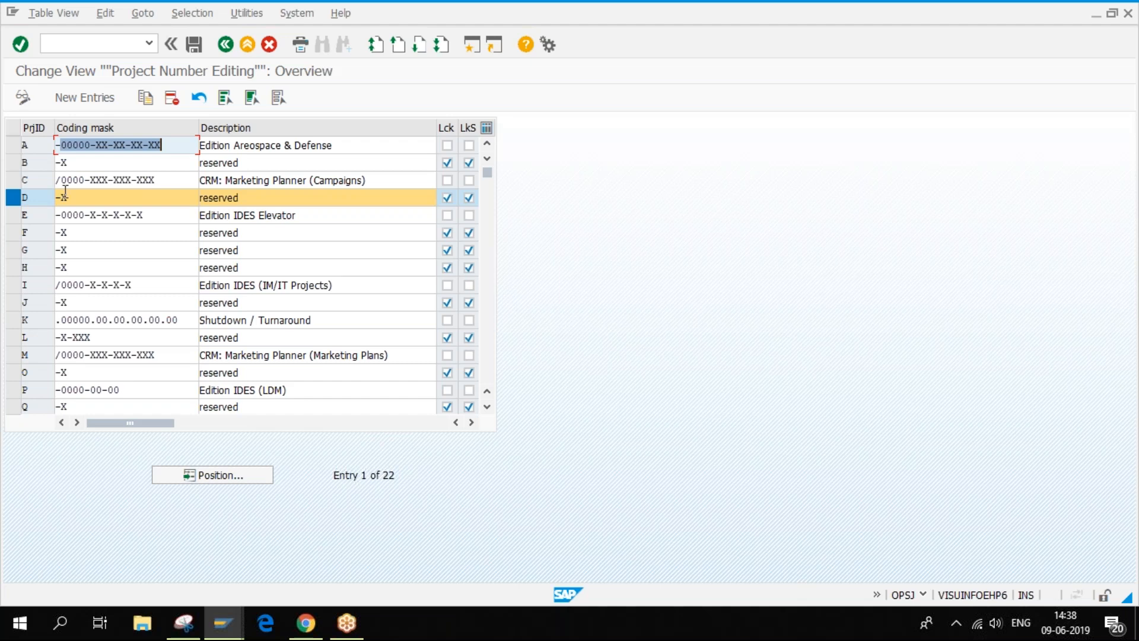
drag(38, 194, 10, 194)
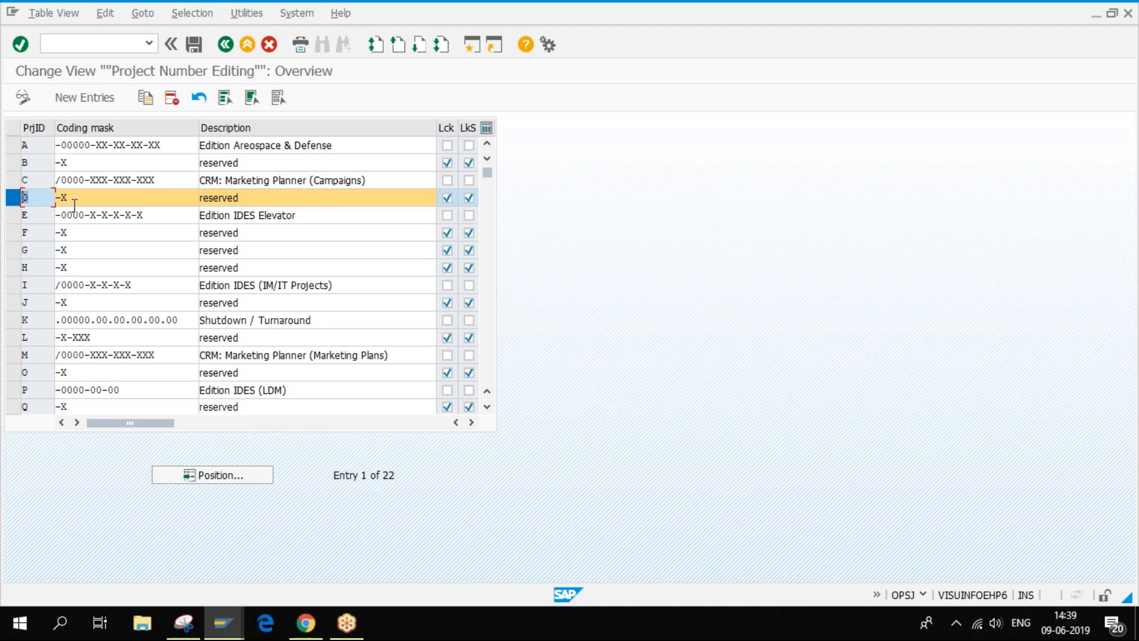
- Inspect row A's coding mask -00000-XX-XX-XX-XX in the Project Number Editing table
click(17, 146)
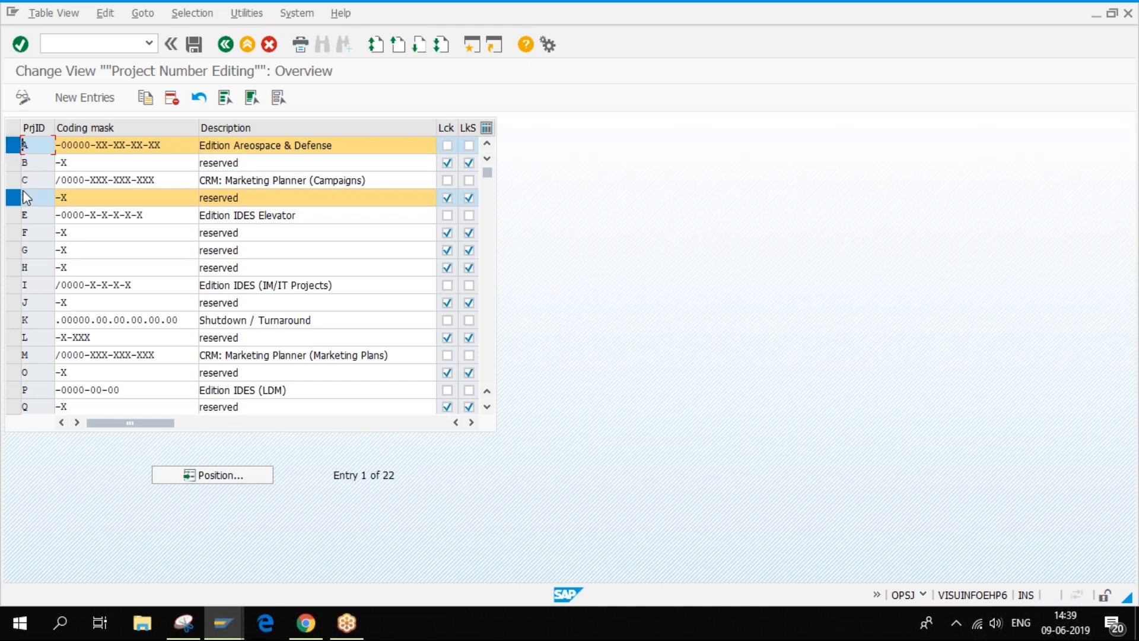
click(58, 146)
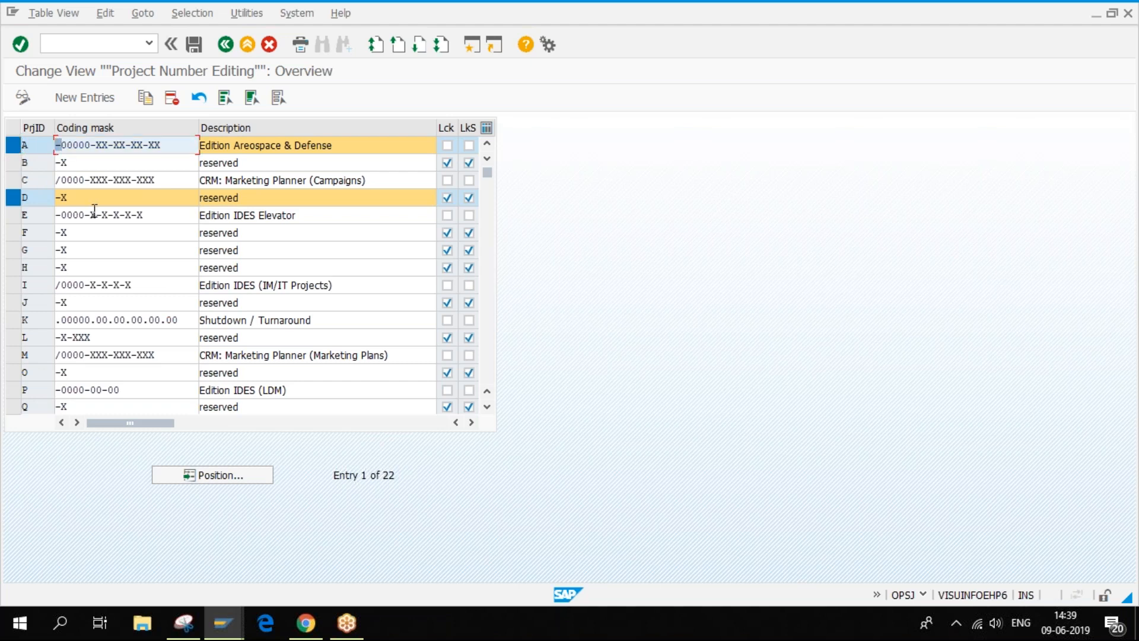
key(Right)
key(Right)
key(Right)
key(Right)
key(Right)
key(Right)
key(Right)
key(Right)
key(Right)
click(26, 144)
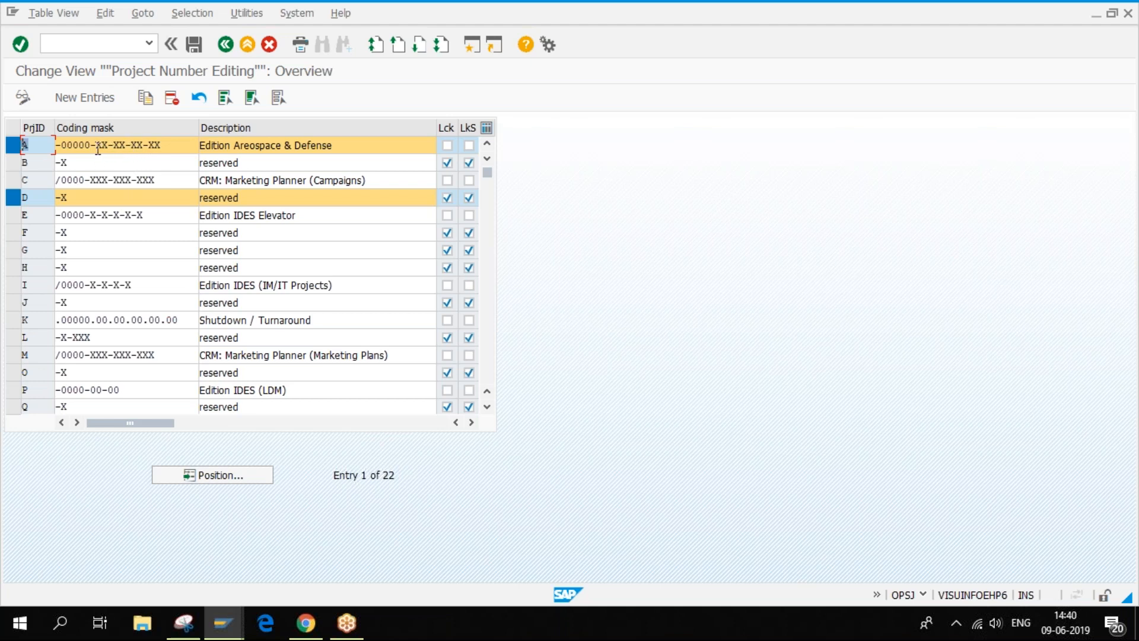
drag(96, 146, 162, 150)
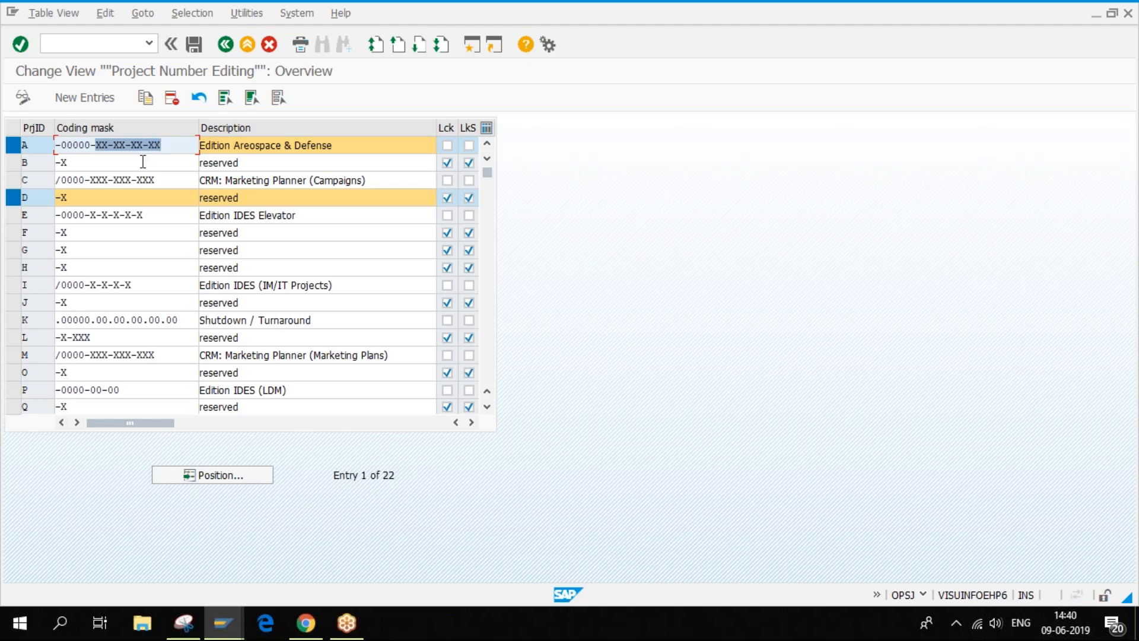
click(119, 145)
click(149, 147)
drag(96, 146, 161, 144)
click(87, 180)
drag(86, 179, 155, 186)
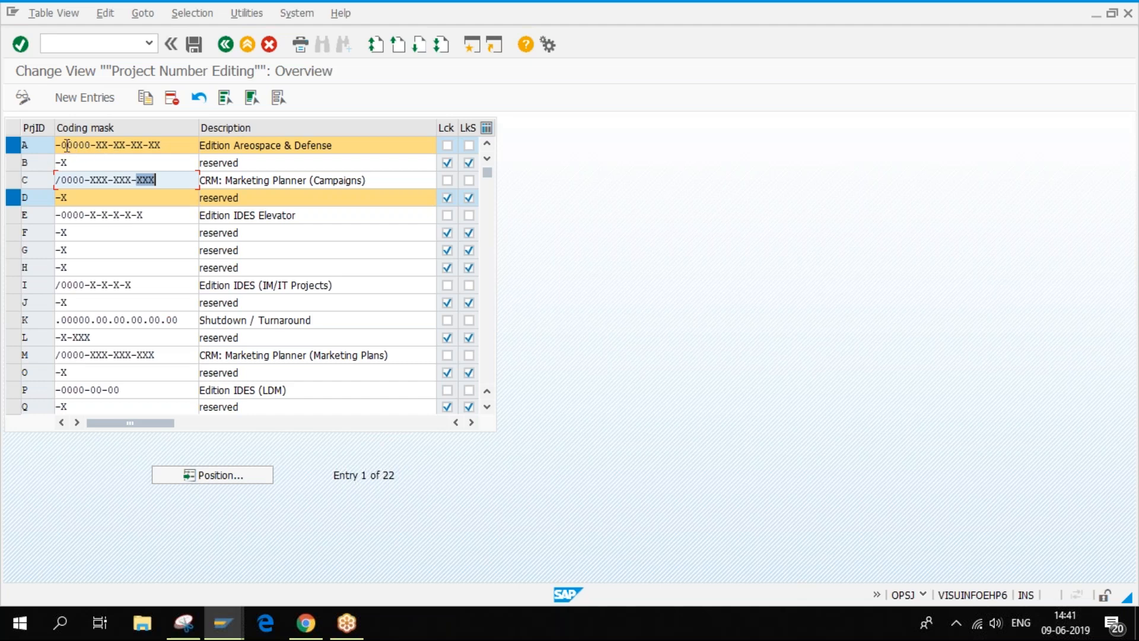
drag(60, 145, 89, 146)
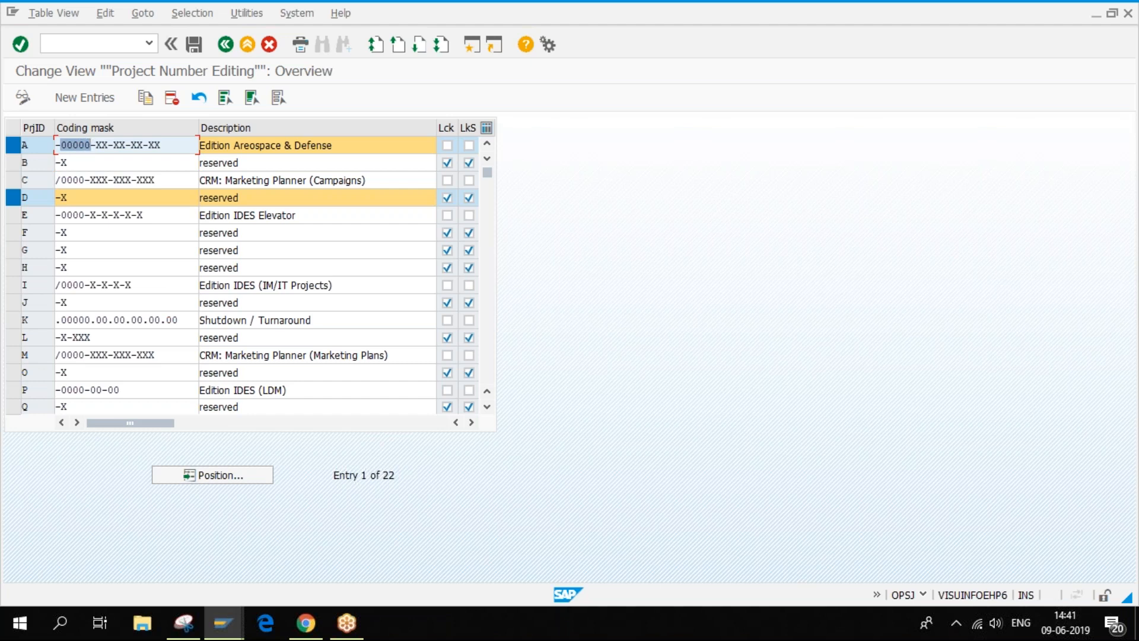
drag(91, 146, 87, 147)
click(61, 147)
drag(95, 144, 125, 145)
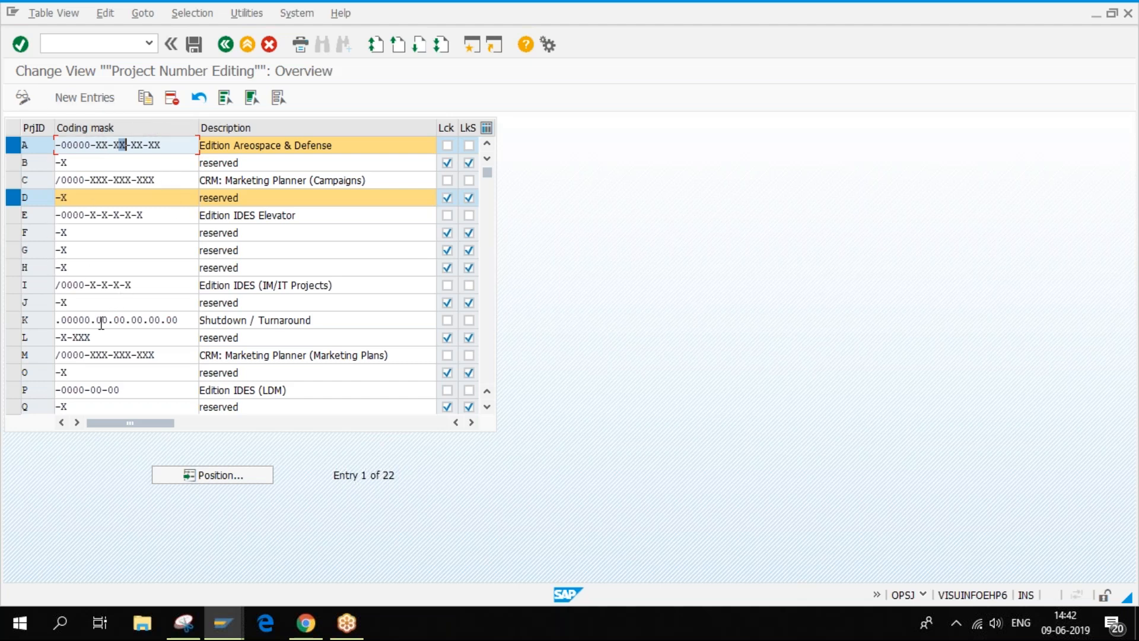
click(12, 322)
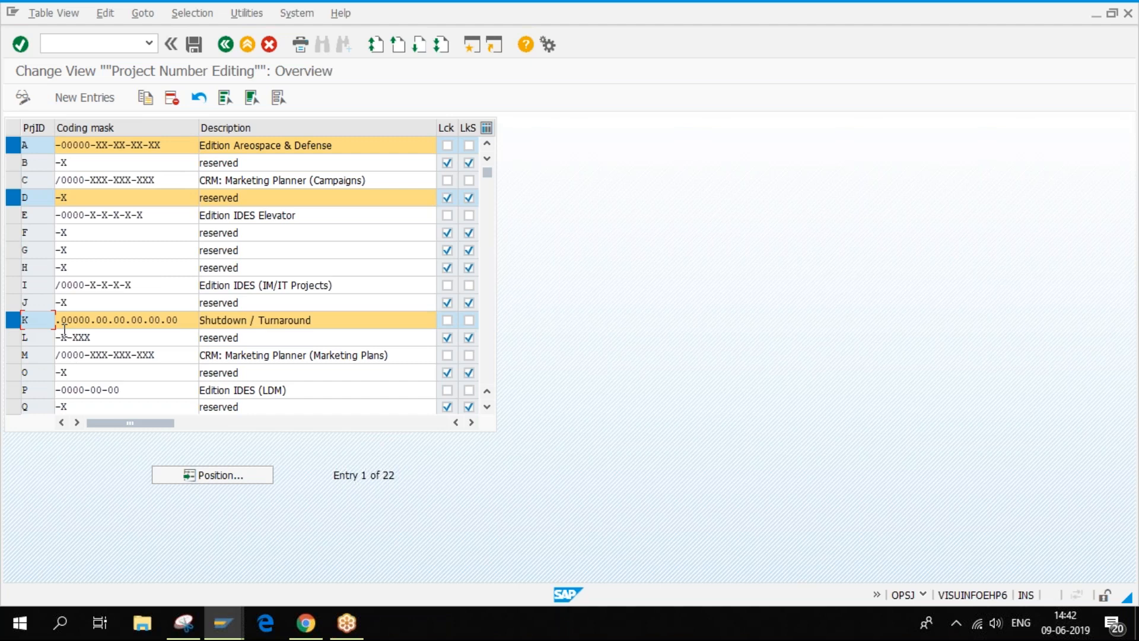
- Highlight the 00 digit groups of row K's coding mask one by one, then clear the highlight
drag(60, 320, 178, 319)
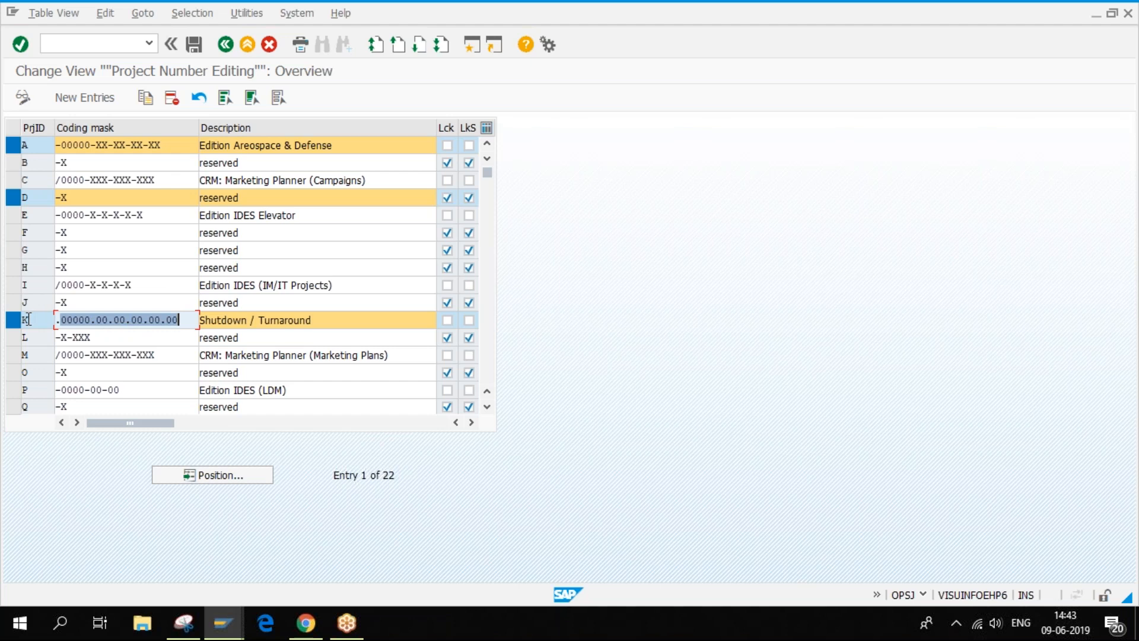
click(100, 327)
drag(96, 326, 181, 325)
click(98, 321)
drag(98, 321, 109, 320)
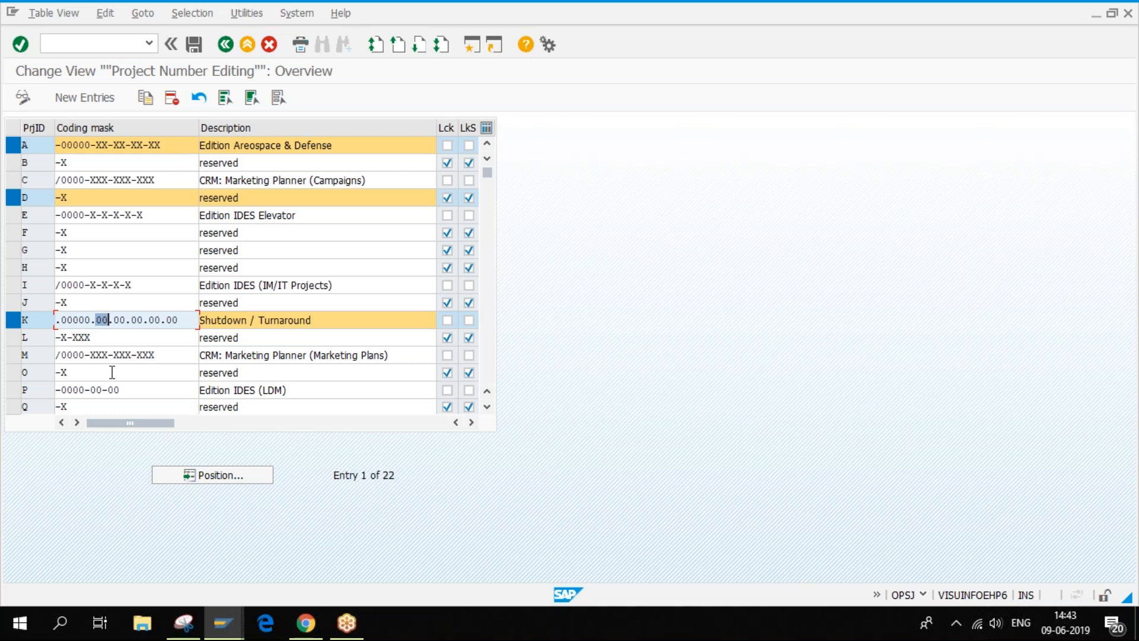
double_click(137, 320)
click(116, 320)
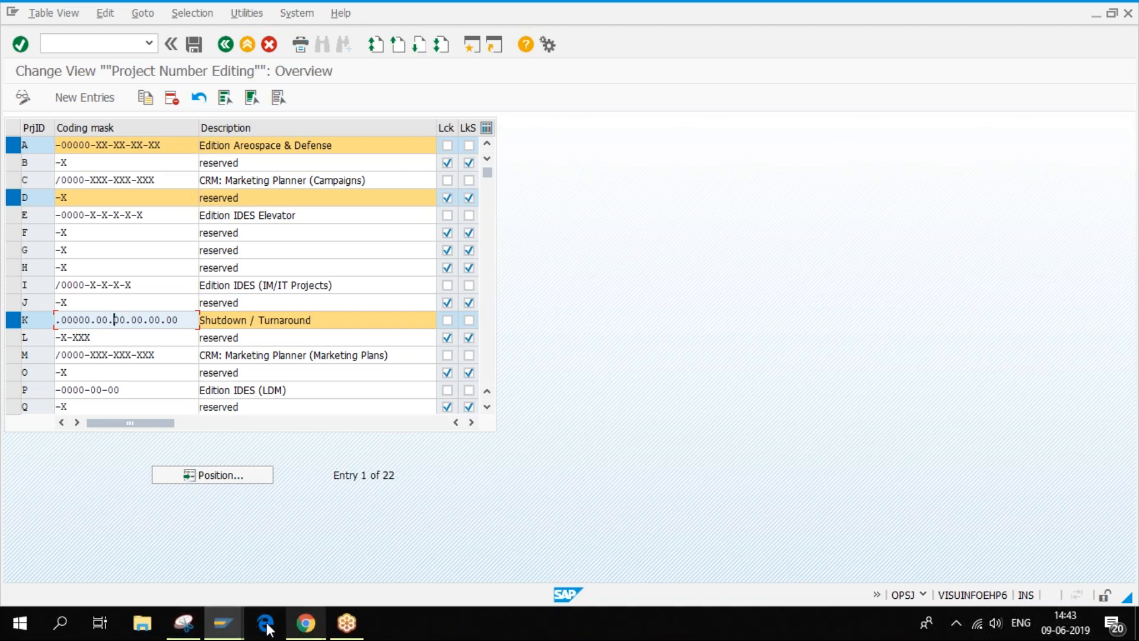
- In Project Builder, view details of CM_Earthquake_Japan, Test and WBS Element C/0000-022-31
mouse_move(236, 625)
click(368, 546)
click(125, 177)
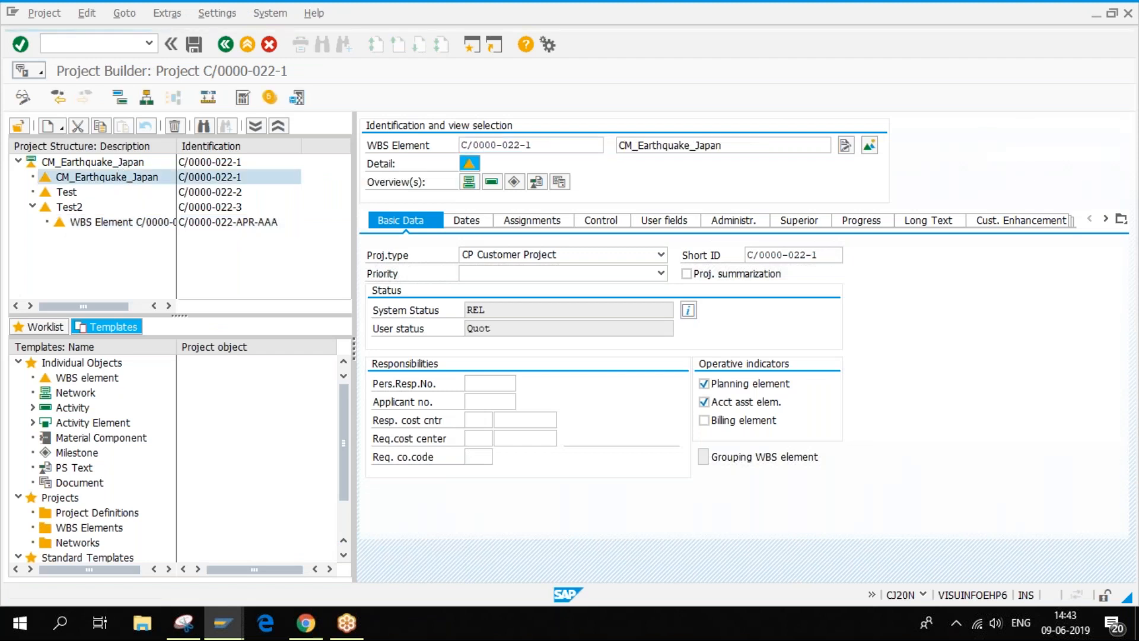
click(73, 193)
click(99, 226)
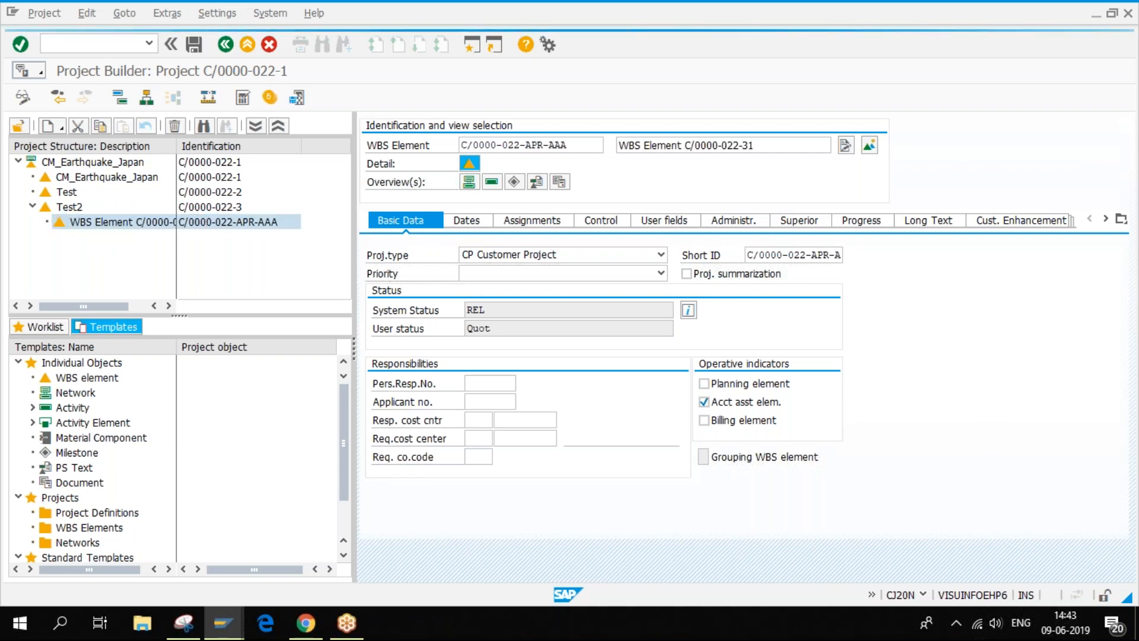
- Create a child WBS element 'jjkj' under WBS Element C/0000-022-31
right_click(121, 221)
mouse_move(142, 236)
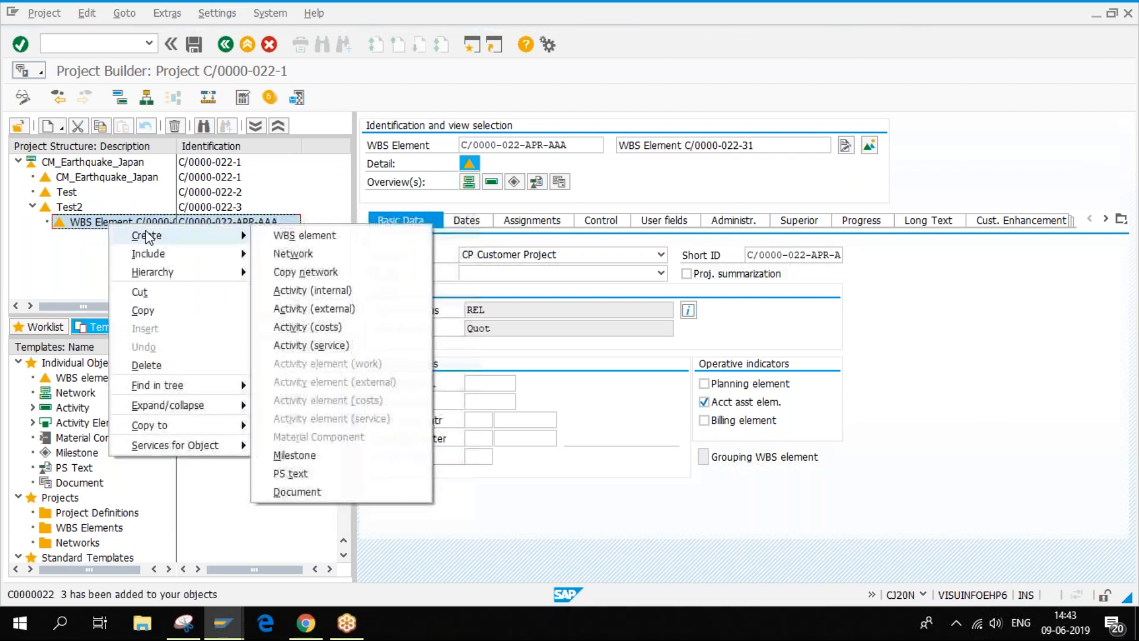
click(356, 235)
click(763, 147)
text(jjkj)
key(Return)
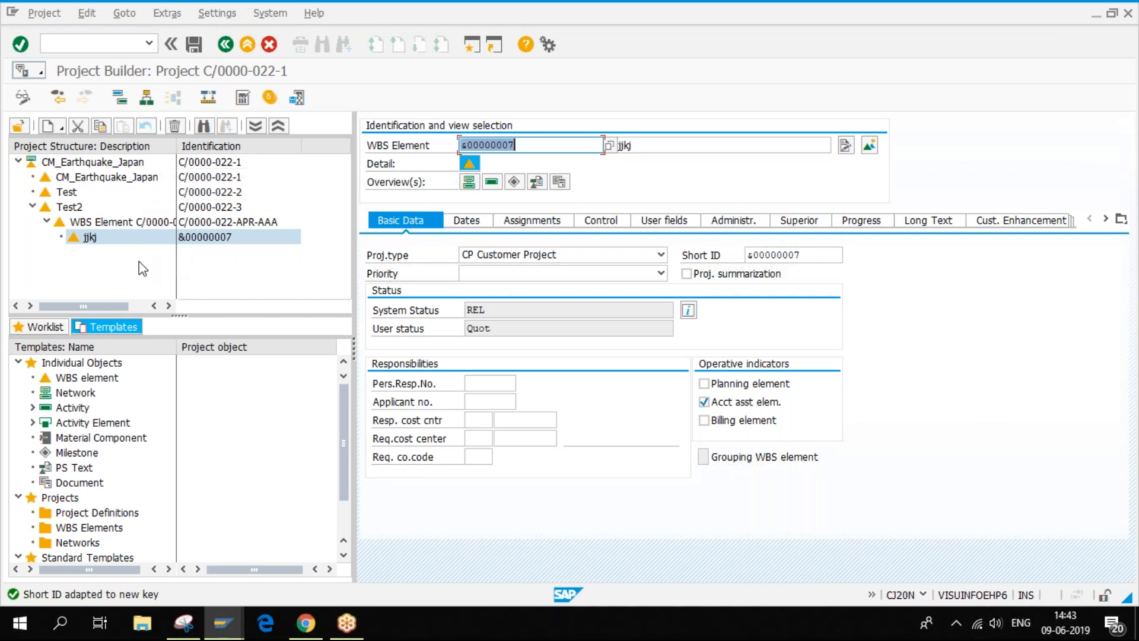
- Collapse and re-expand Test2 while viewing tree node details, then return to Project Number Editing
click(46, 221)
click(32, 206)
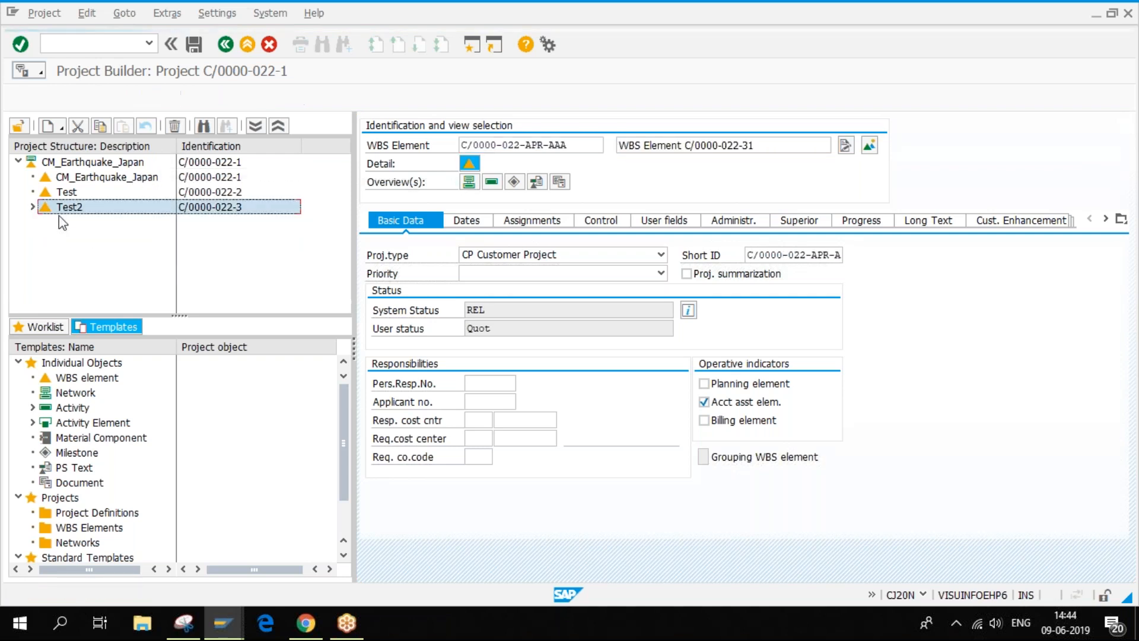
click(74, 162)
click(82, 178)
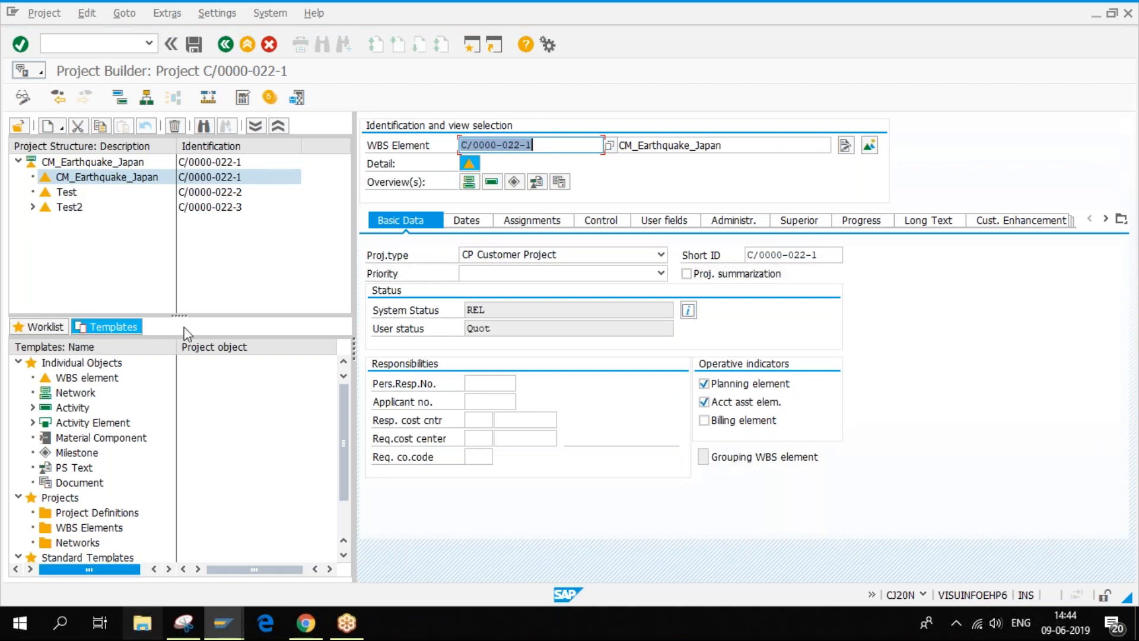
click(75, 210)
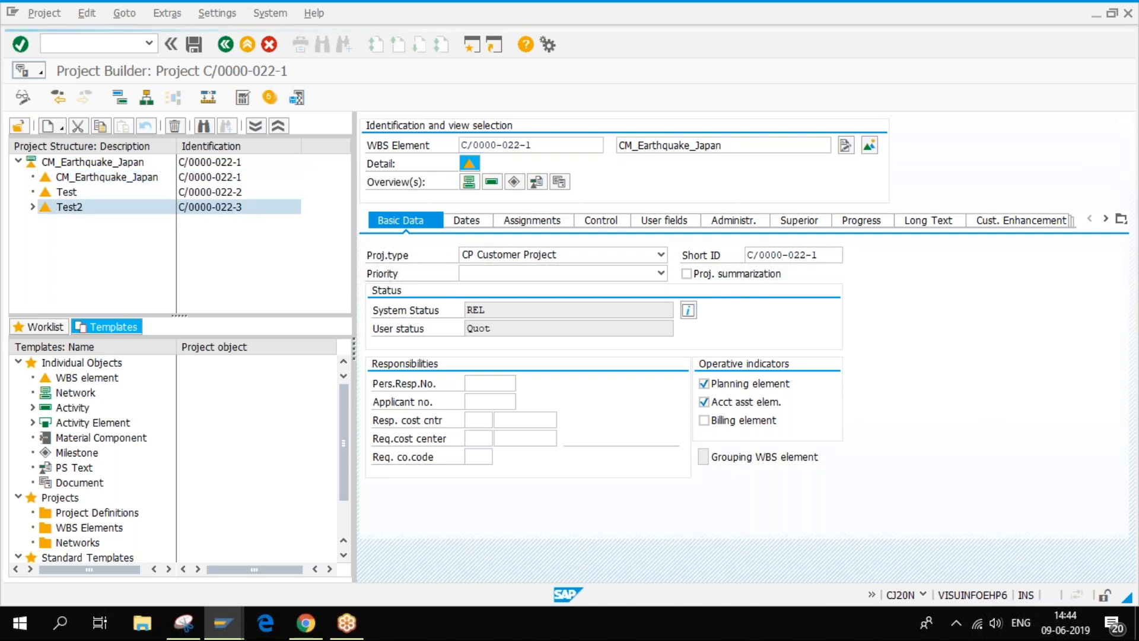
click(32, 207)
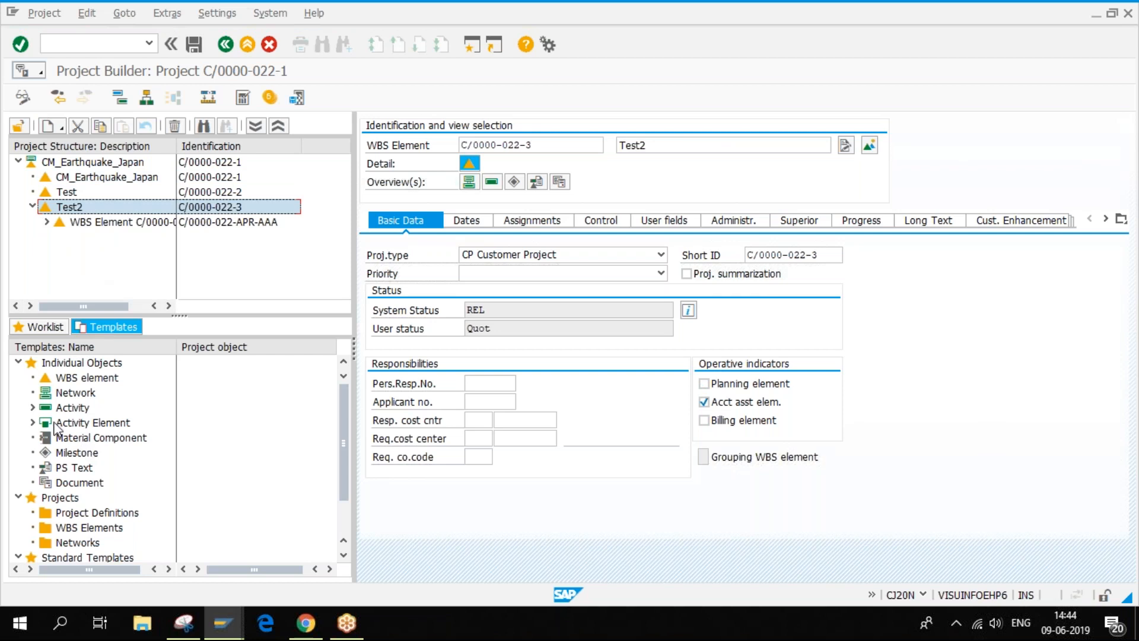
click(222, 623)
click(160, 555)
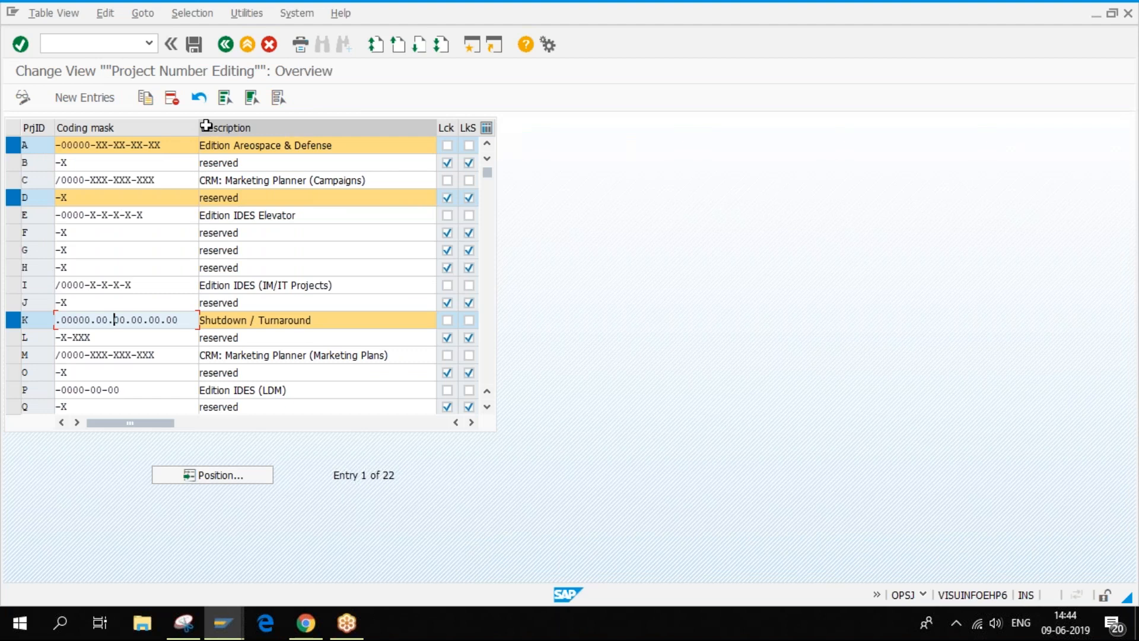
- Narrow the Coding mask column and widen the Lck column
drag(196, 126, 181, 126)
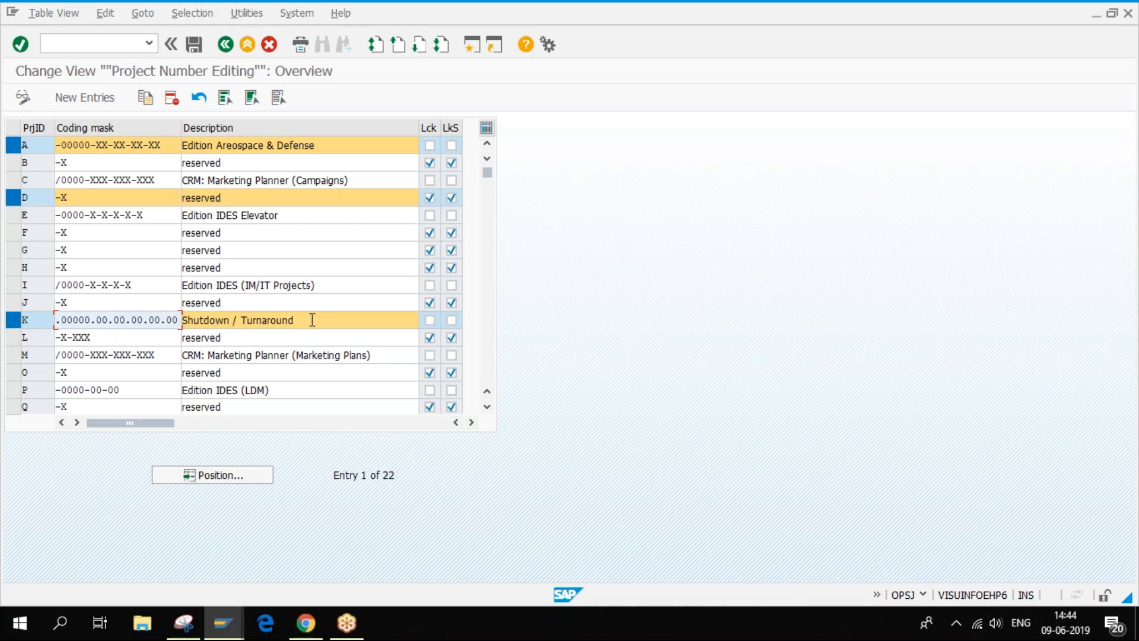
drag(310, 320, 184, 321)
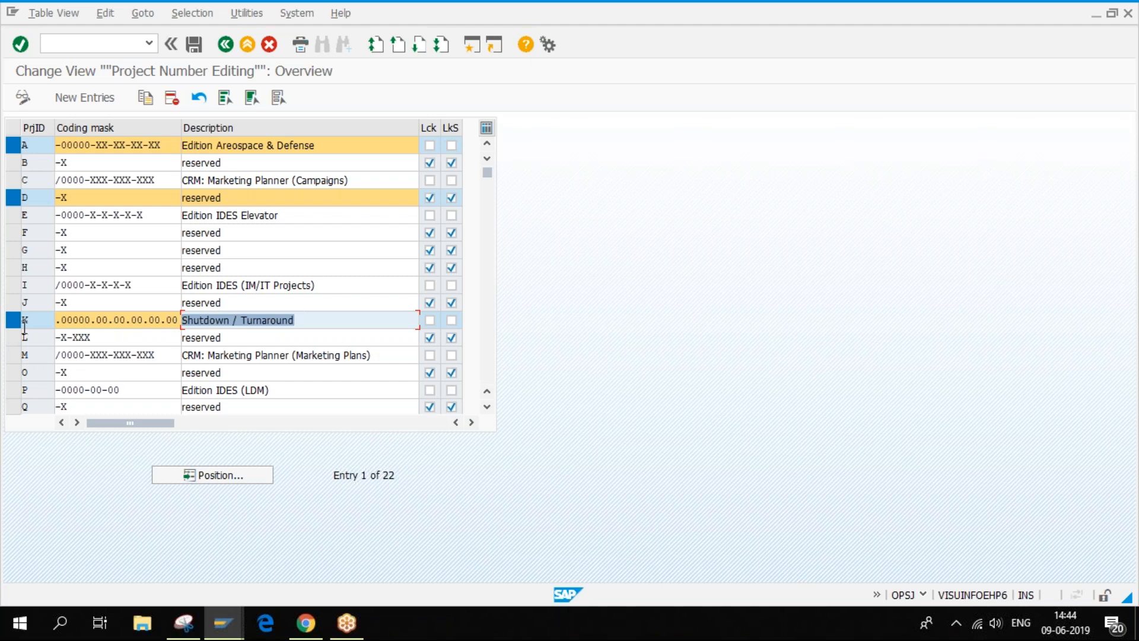
drag(320, 313, 88, 340)
drag(440, 127, 452, 127)
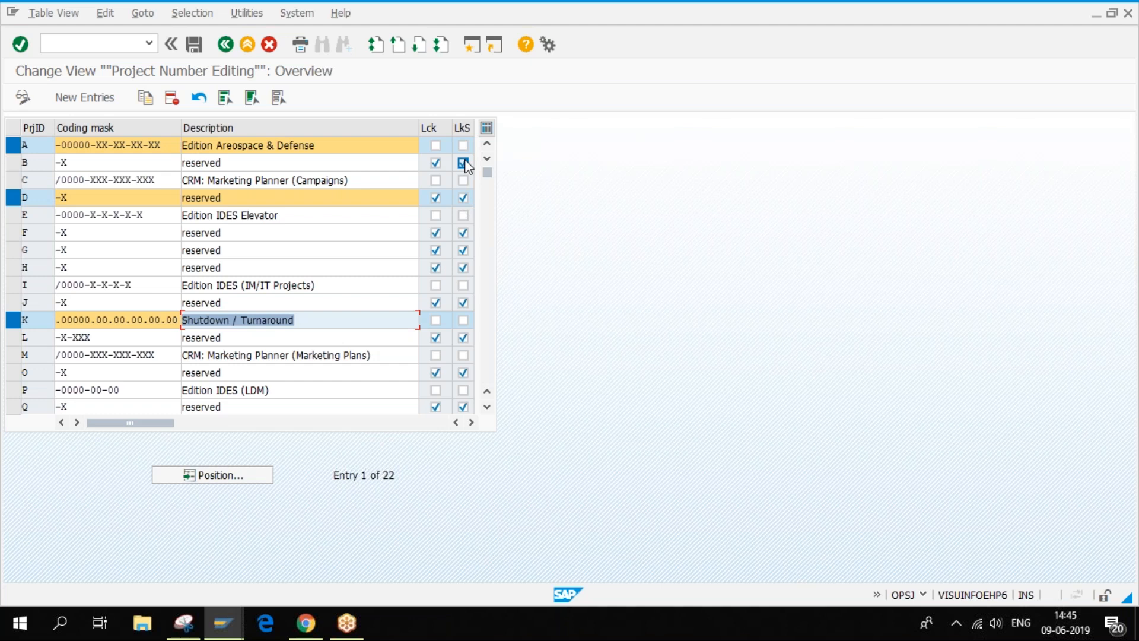
- Deselect rows K, D and A, toggle row C's Lck flag on and off, and deselect it
click(13, 320)
click(12, 197)
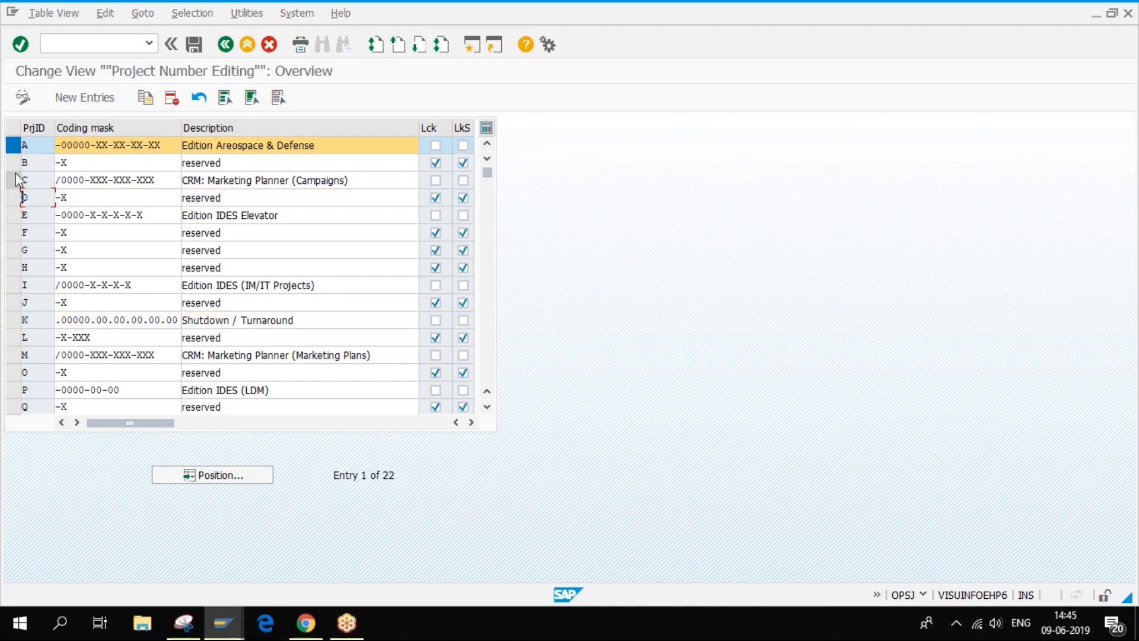
click(13, 144)
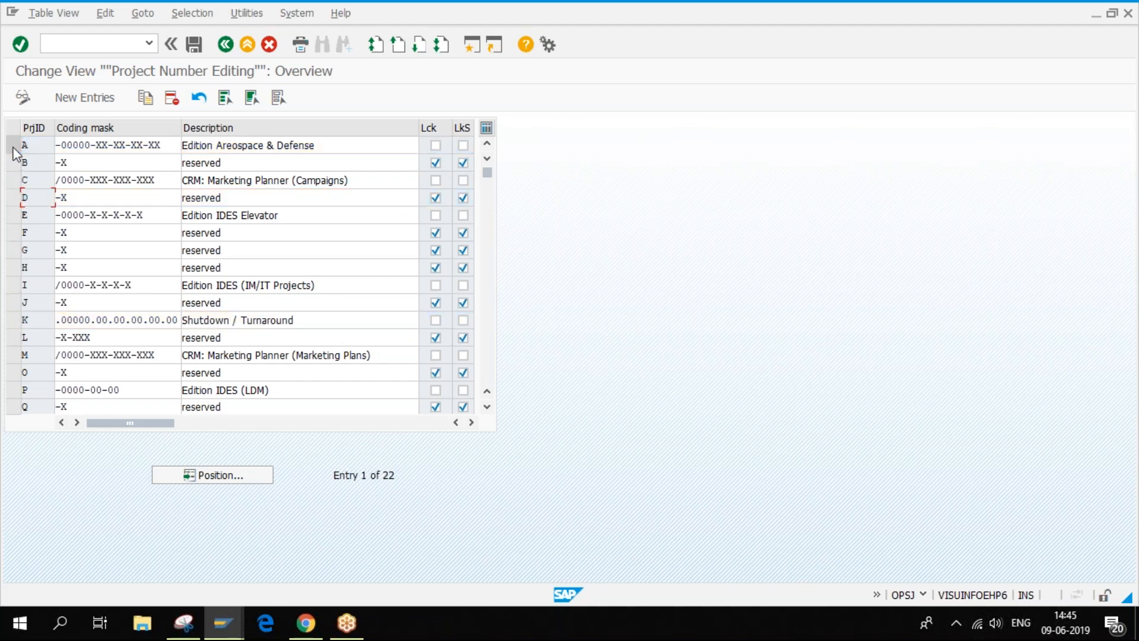
click(13, 181)
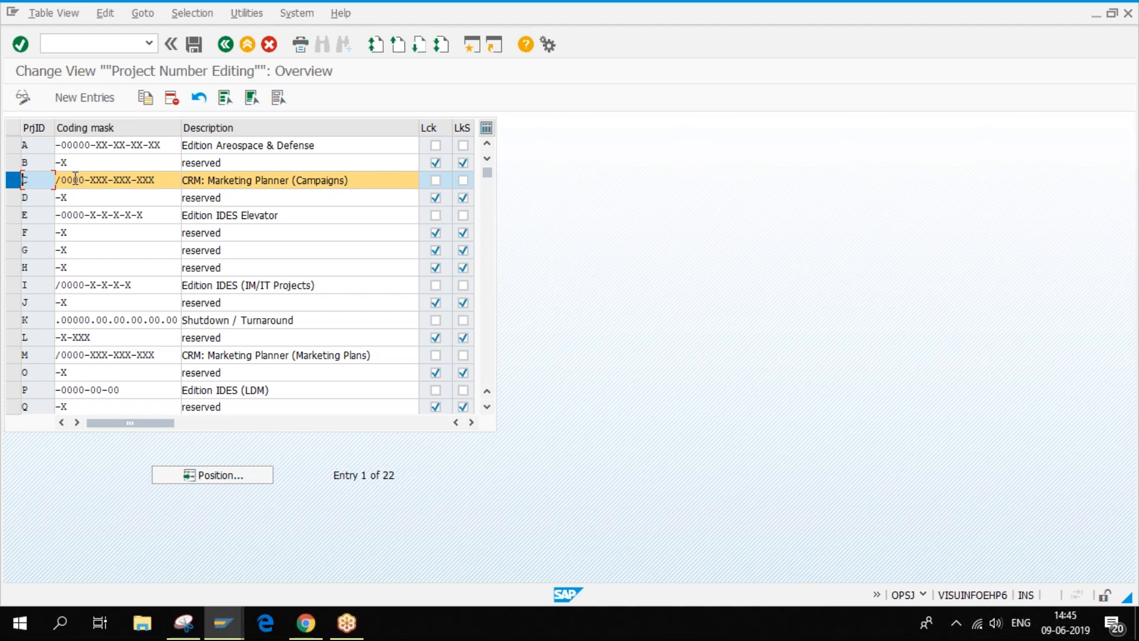
click(436, 180)
click(435, 181)
click(13, 180)
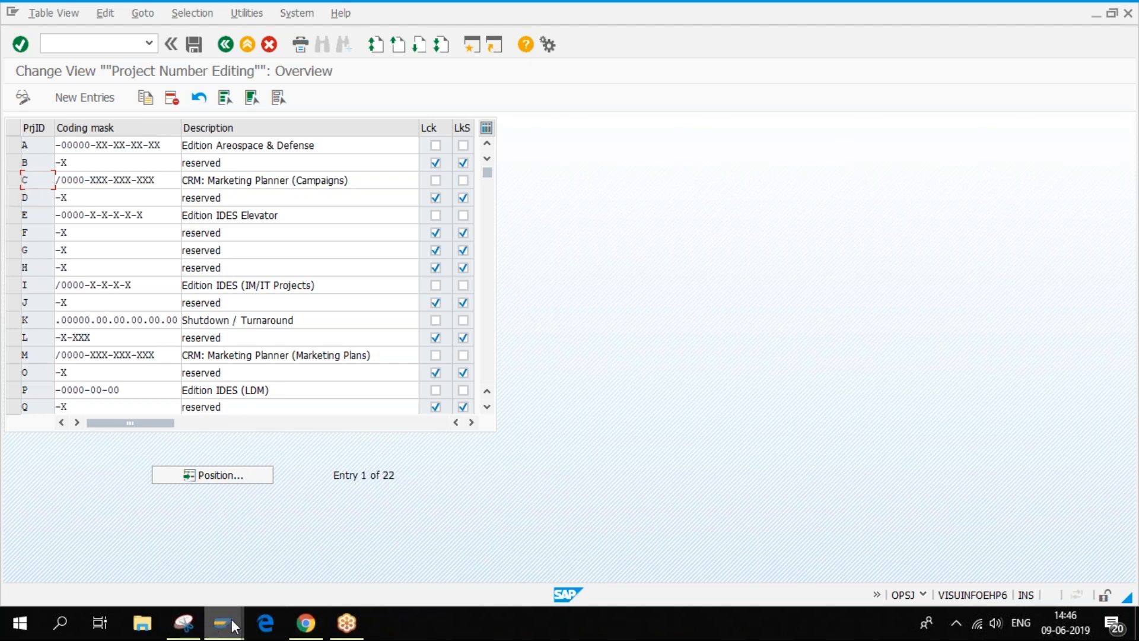
- Open a new SAP session from the Project Builder window
mouse_move(222, 623)
click(324, 574)
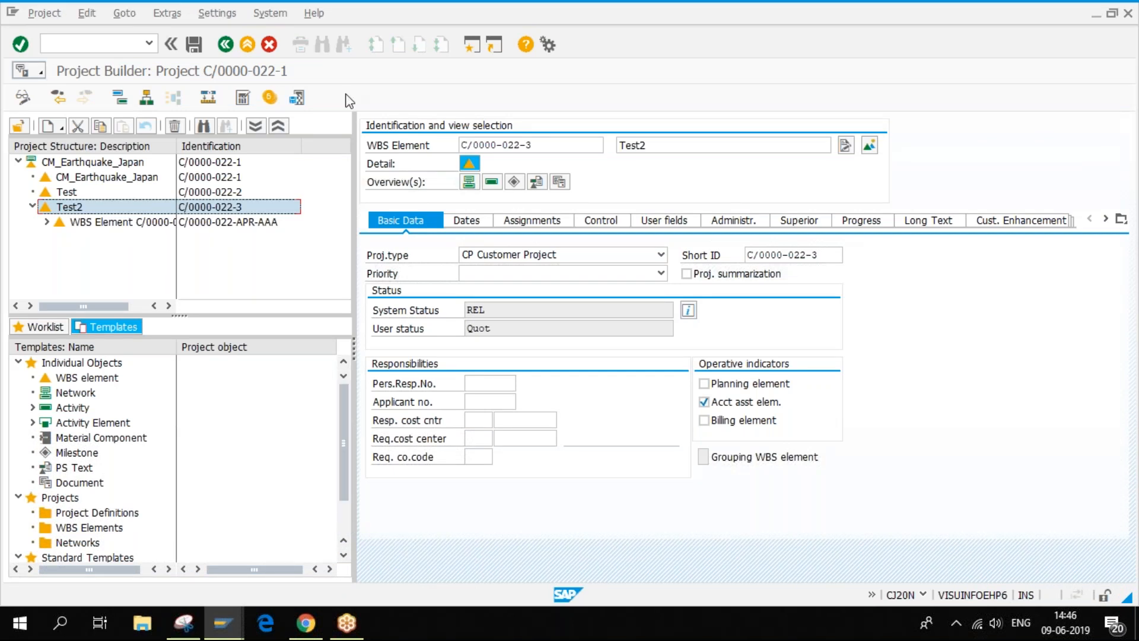
click(467, 44)
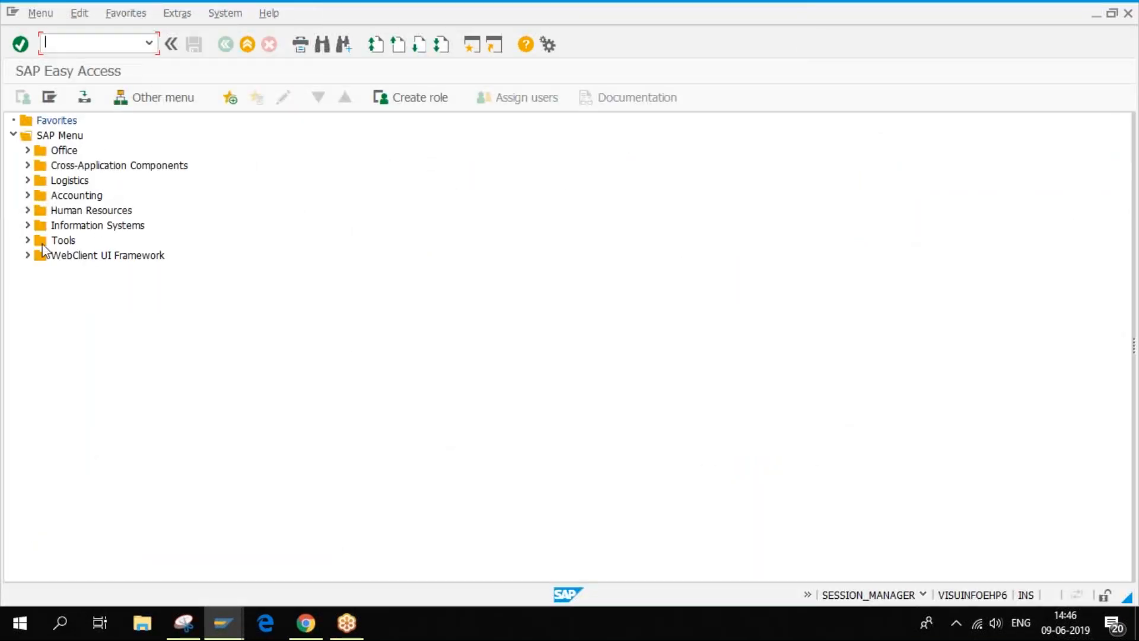
- Navigate Logistics > Project System > Basic Data > Templates > Standard WBS and launch CJ92 Change
click(28, 180)
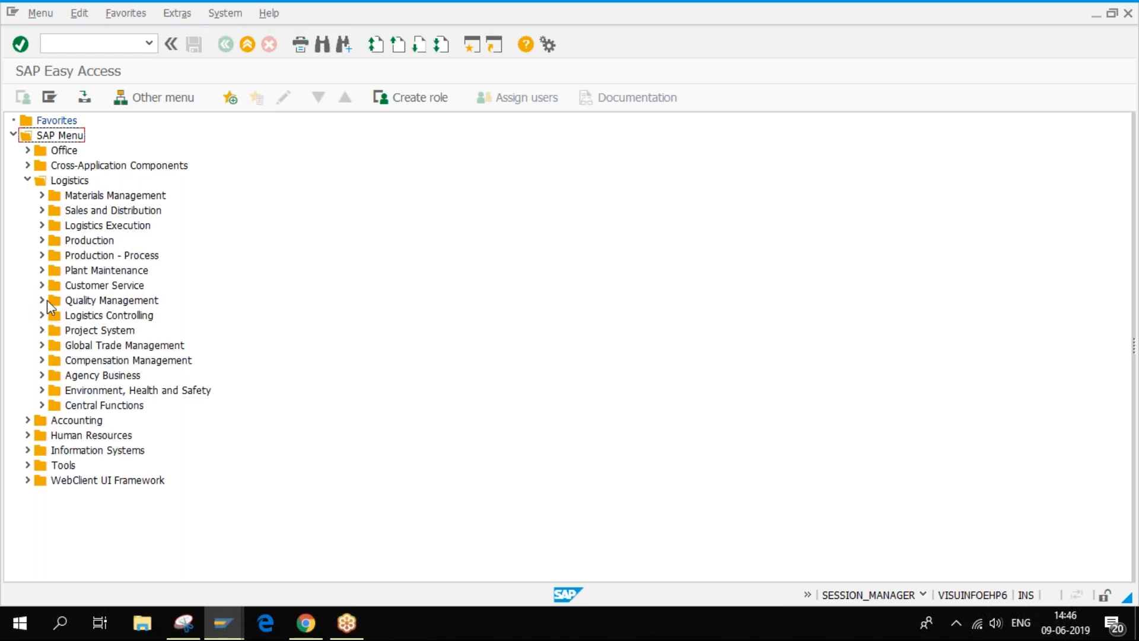
click(42, 330)
scroll(178, 381, down, 2)
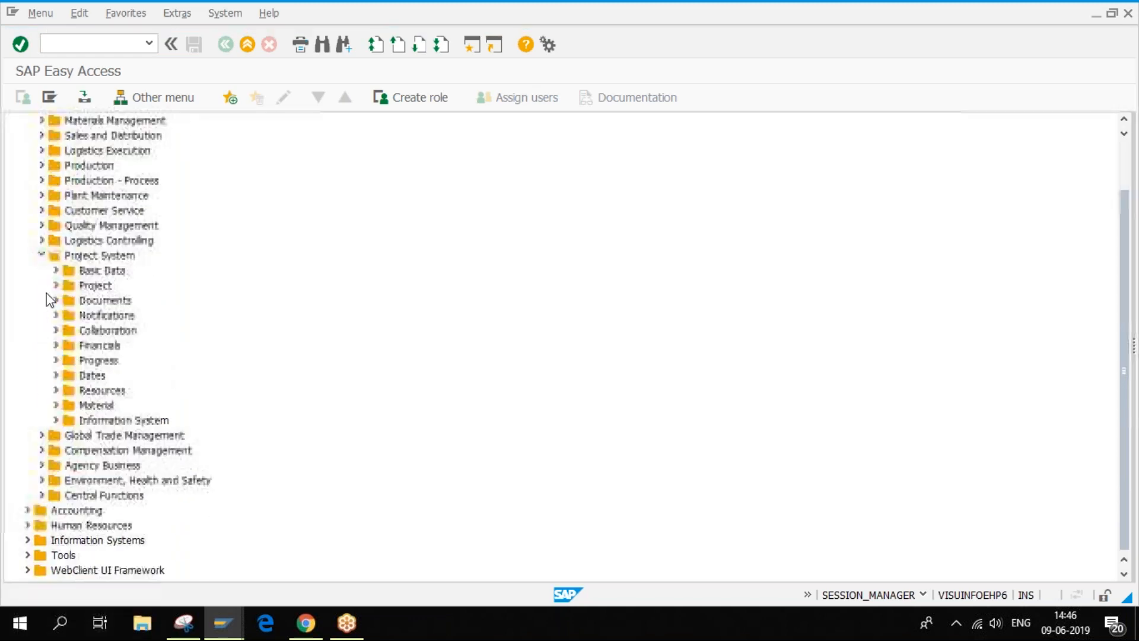
click(56, 270)
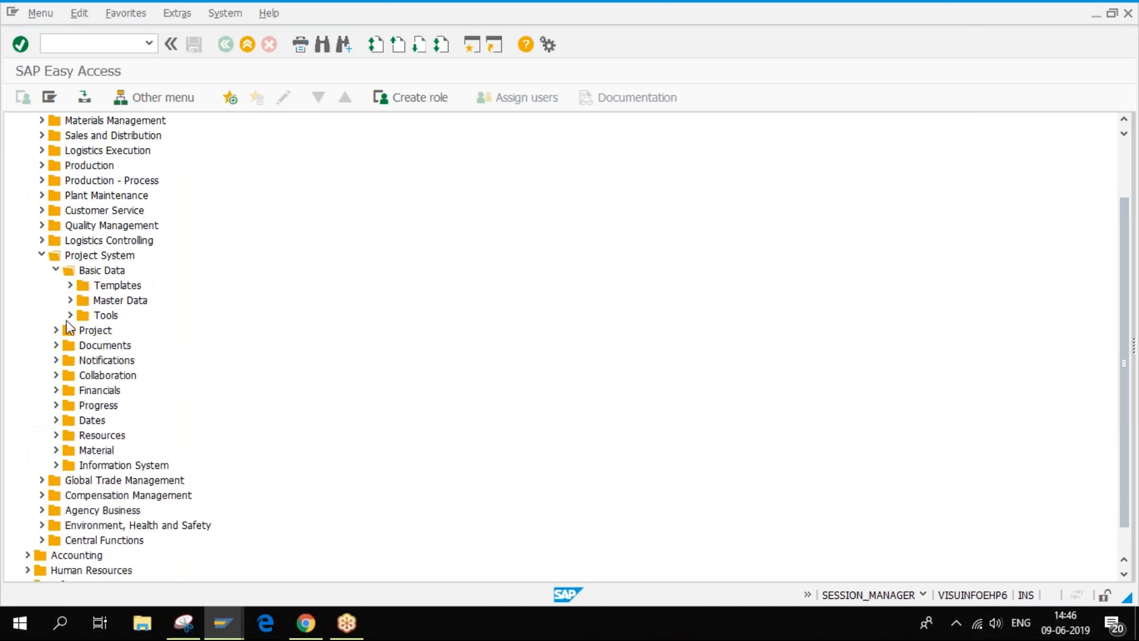
click(70, 285)
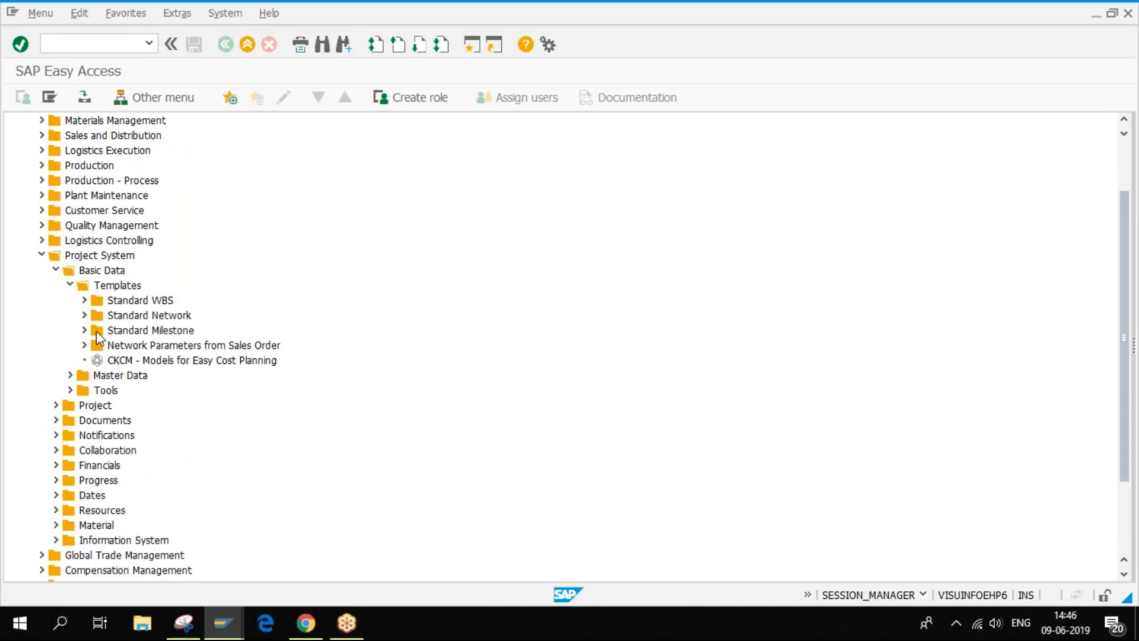
click(84, 300)
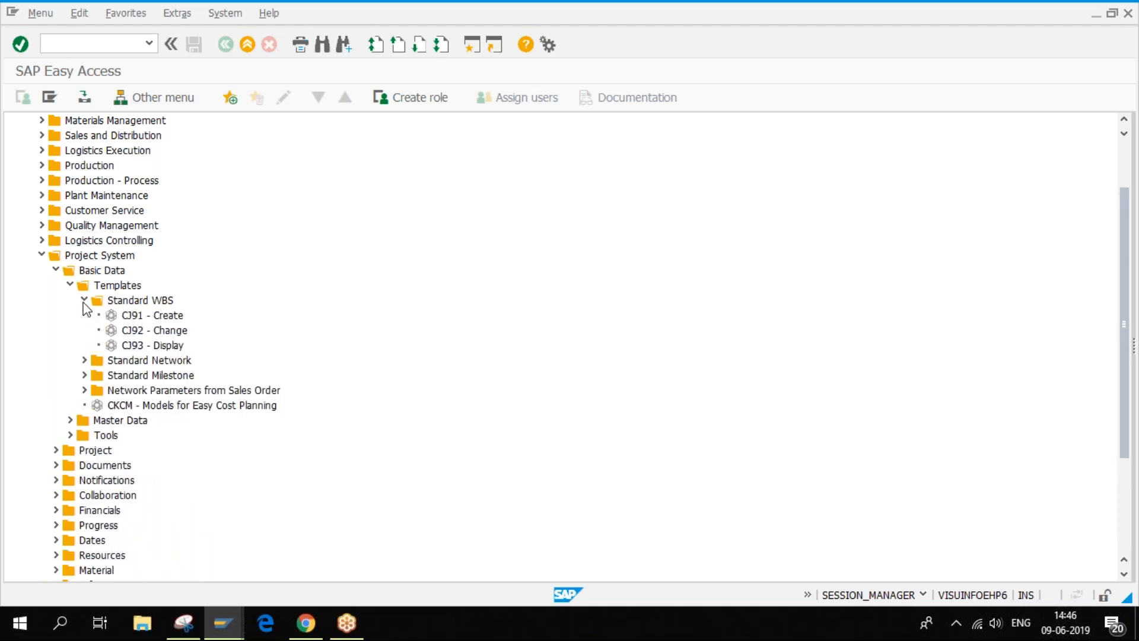
click(165, 333)
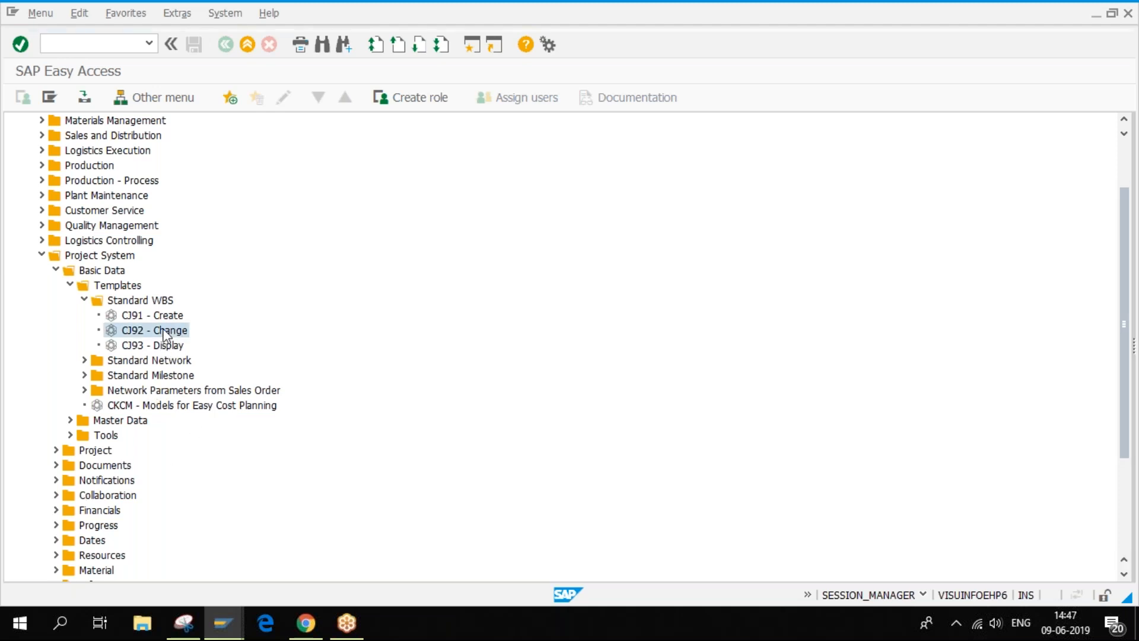
double_click(164, 333)
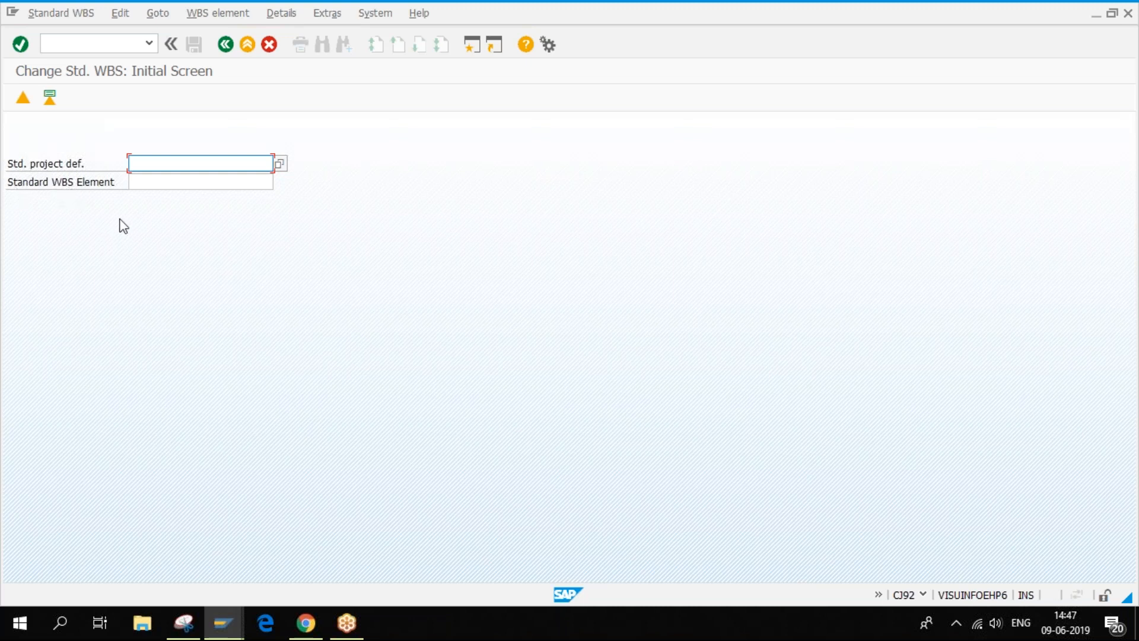
- Pick standard project E-1001 (Aufzug Modell 1001) from the lookup and show its WBS element overview
click(280, 164)
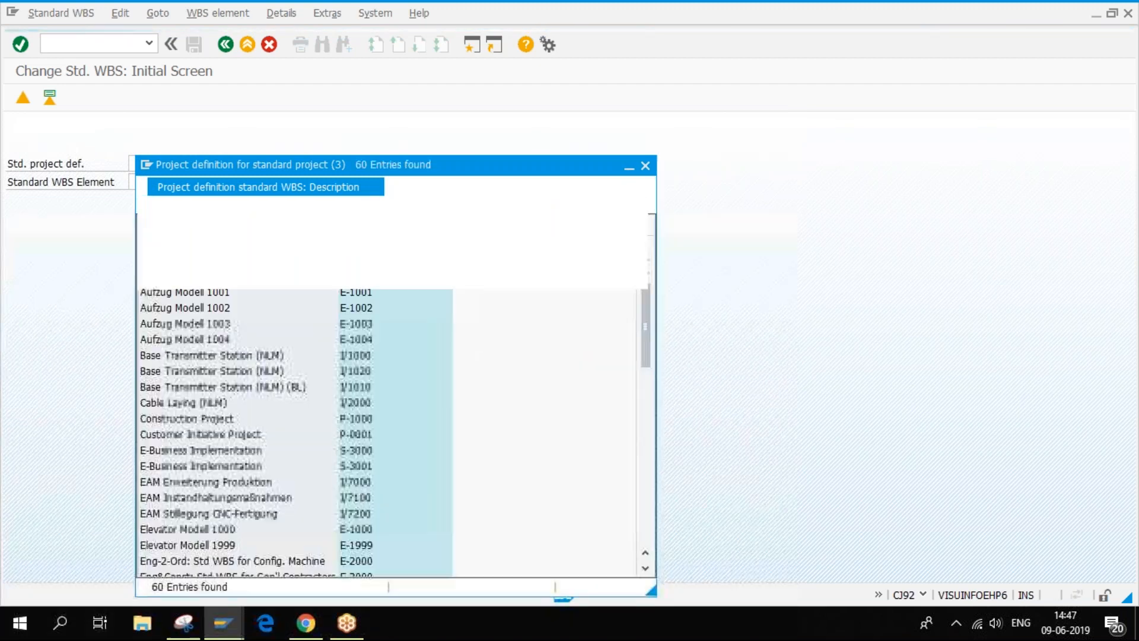
scroll(387, 384, down, 5)
scroll(385, 383, up, 5)
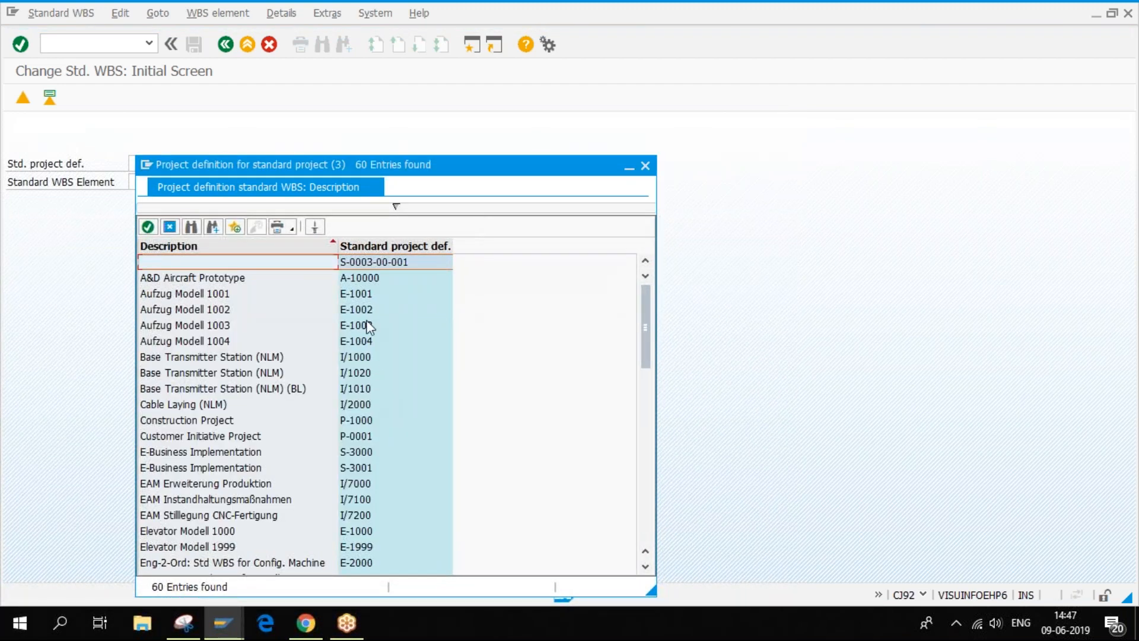
double_click(368, 293)
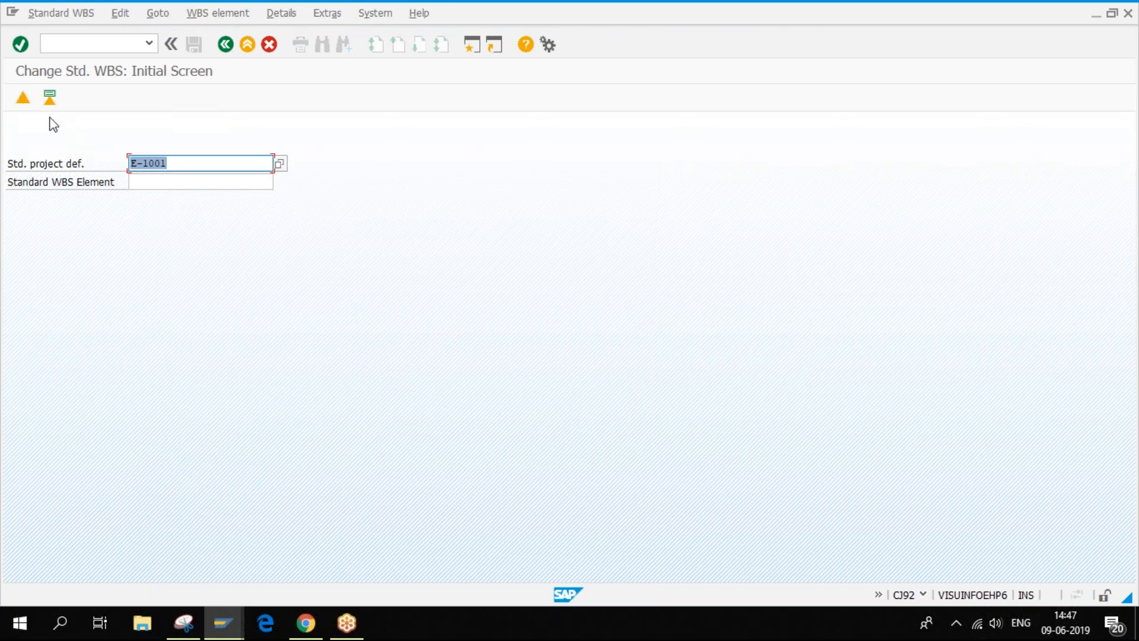
click(49, 99)
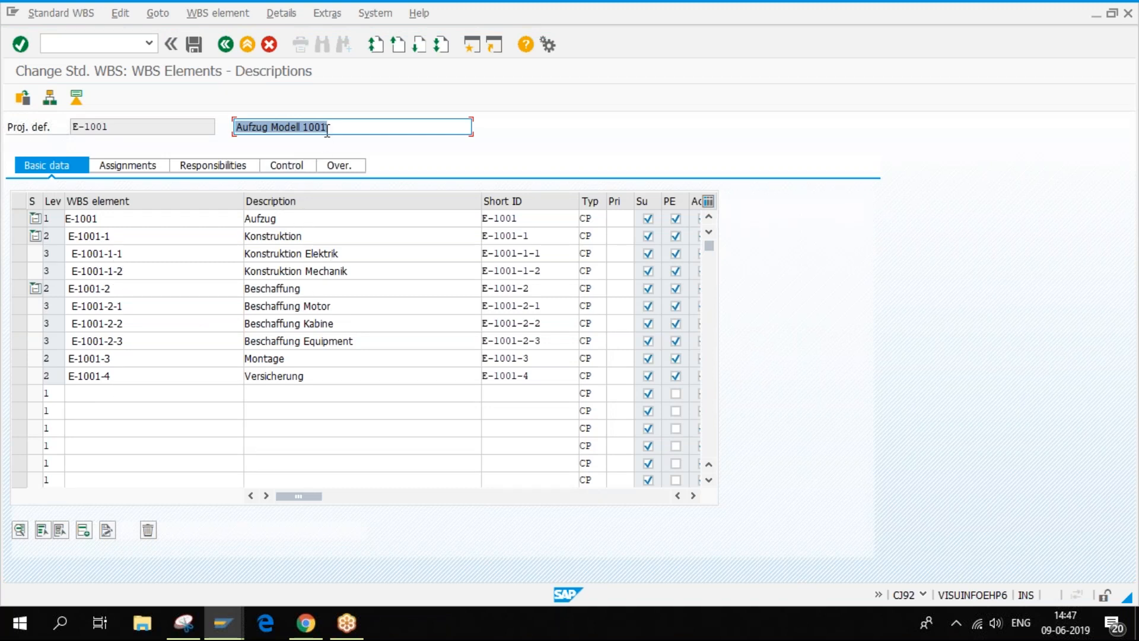
- Copy the template key E-1001 and switch back to the Project Builder window
drag(333, 126, 233, 126)
click(119, 127)
drag(119, 127, 64, 126)
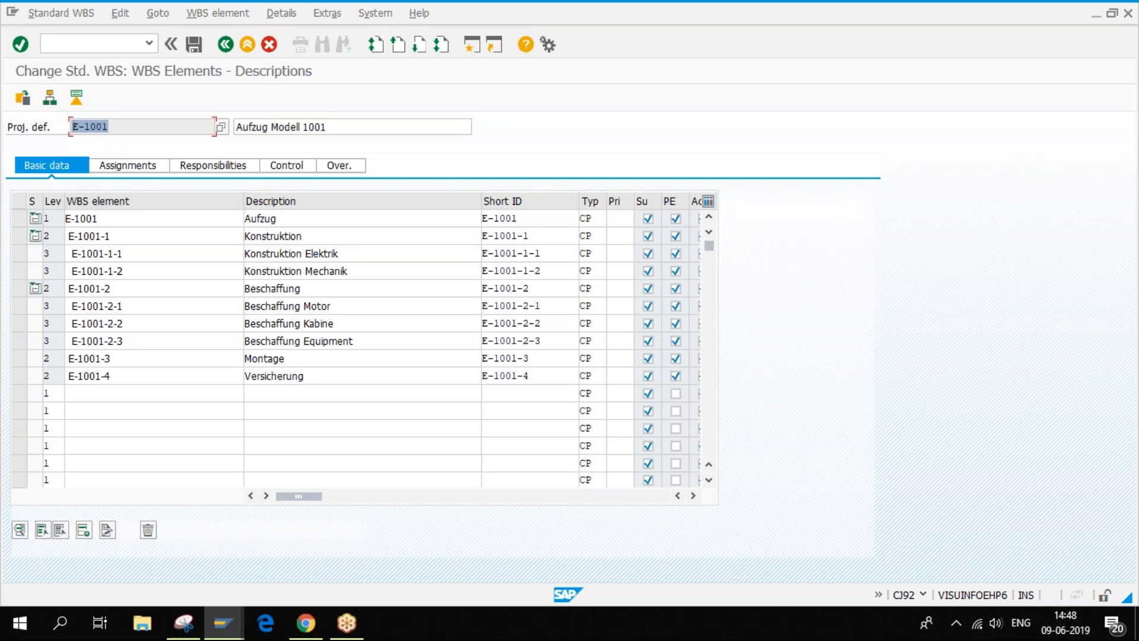
key(ctrl+c)
click(219, 619)
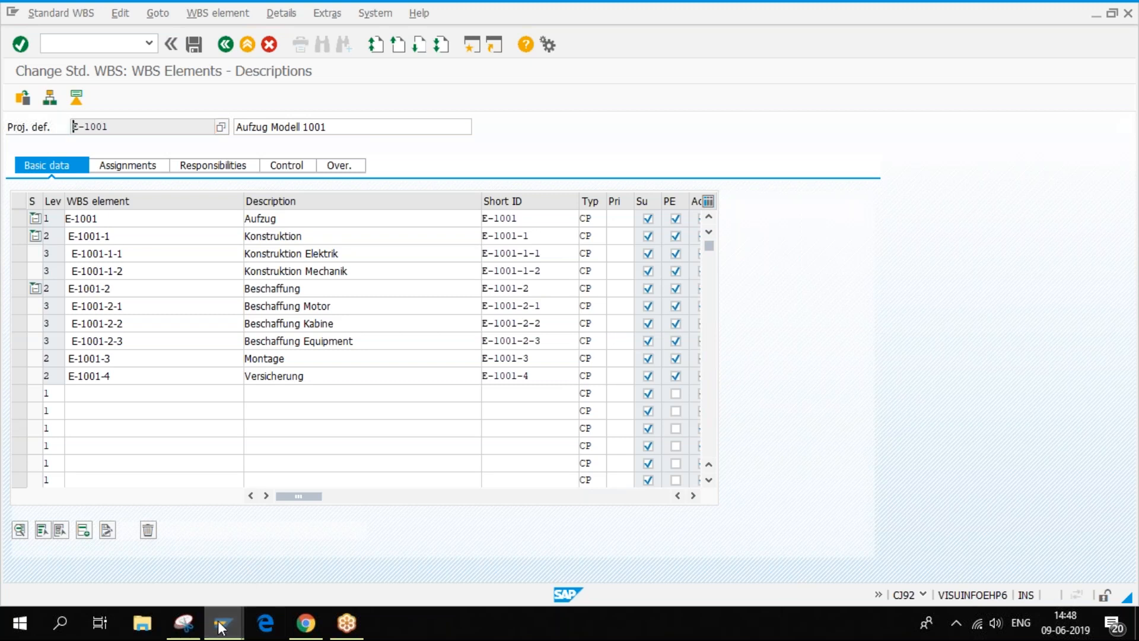
click(349, 554)
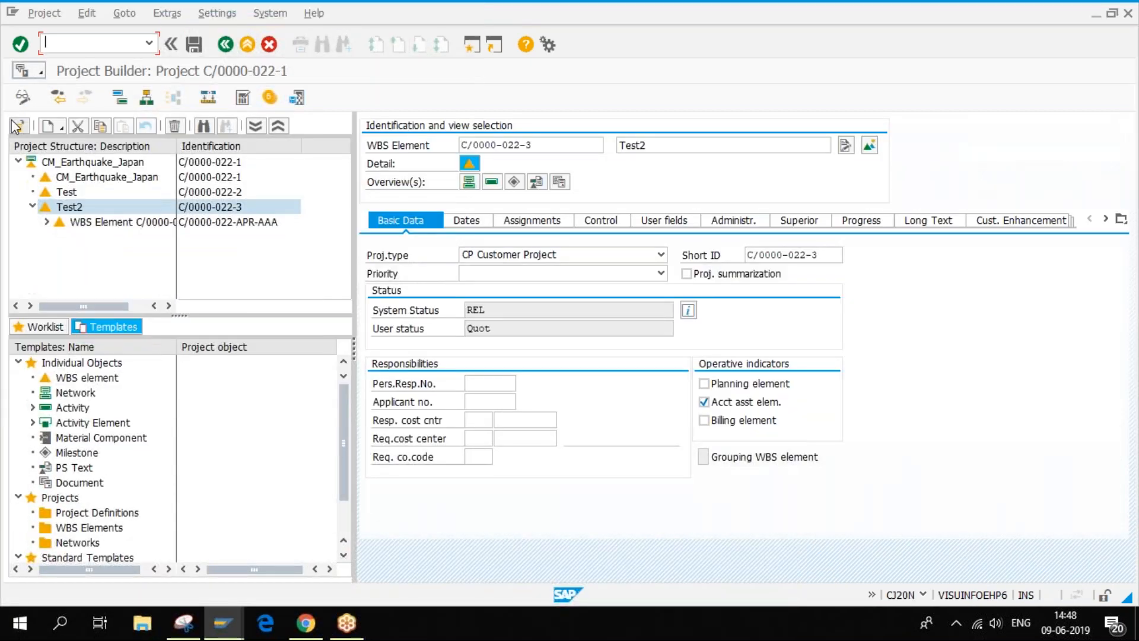
- Choose Create > New > Copy project, declining to save the current project
click(51, 127)
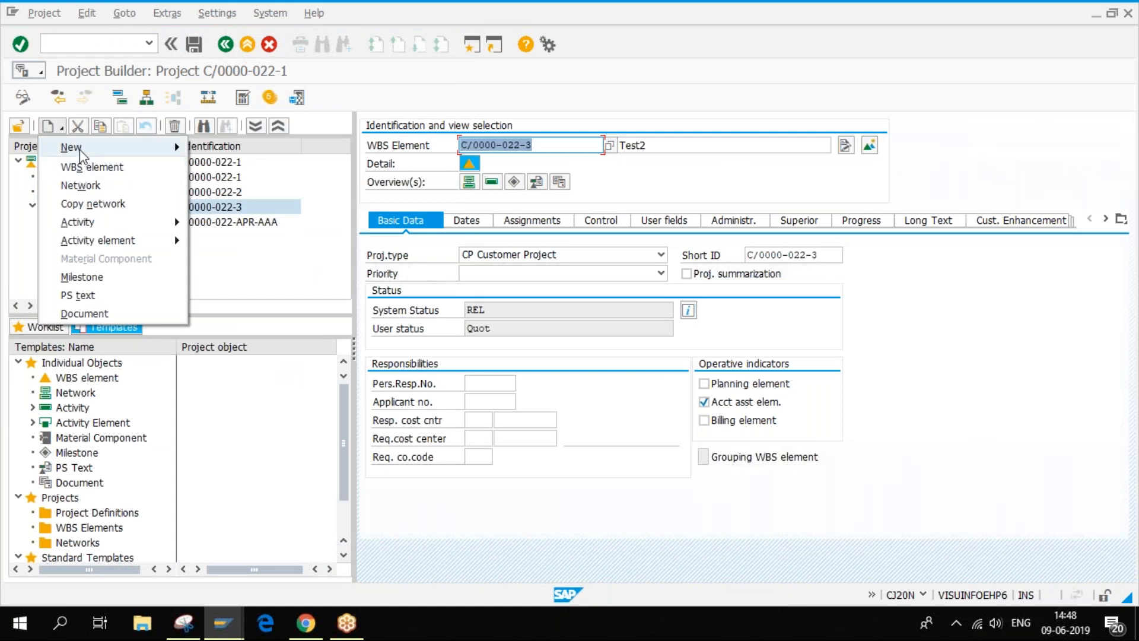
mouse_move(83, 151)
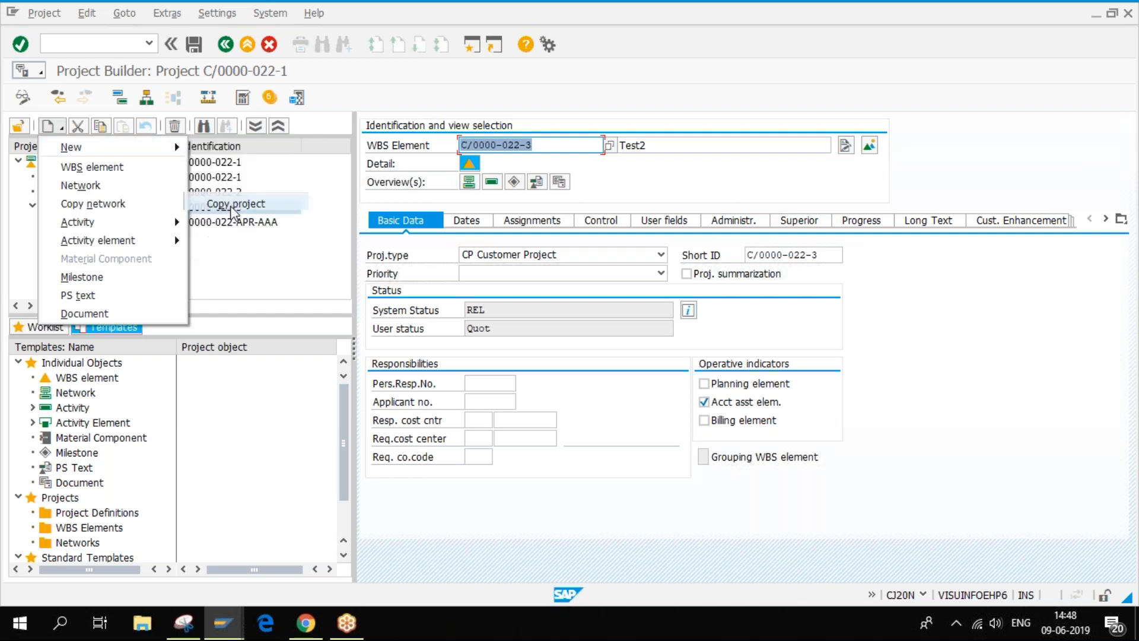
click(233, 205)
click(289, 336)
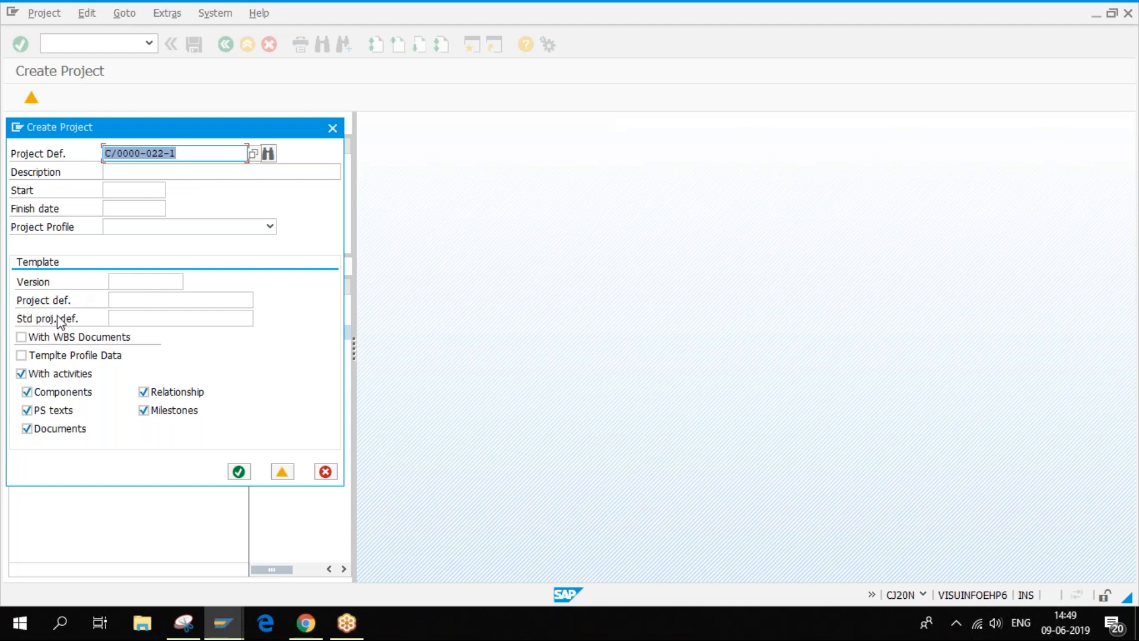
- Enter E-1001 as the standard project definition template
click(121, 318)
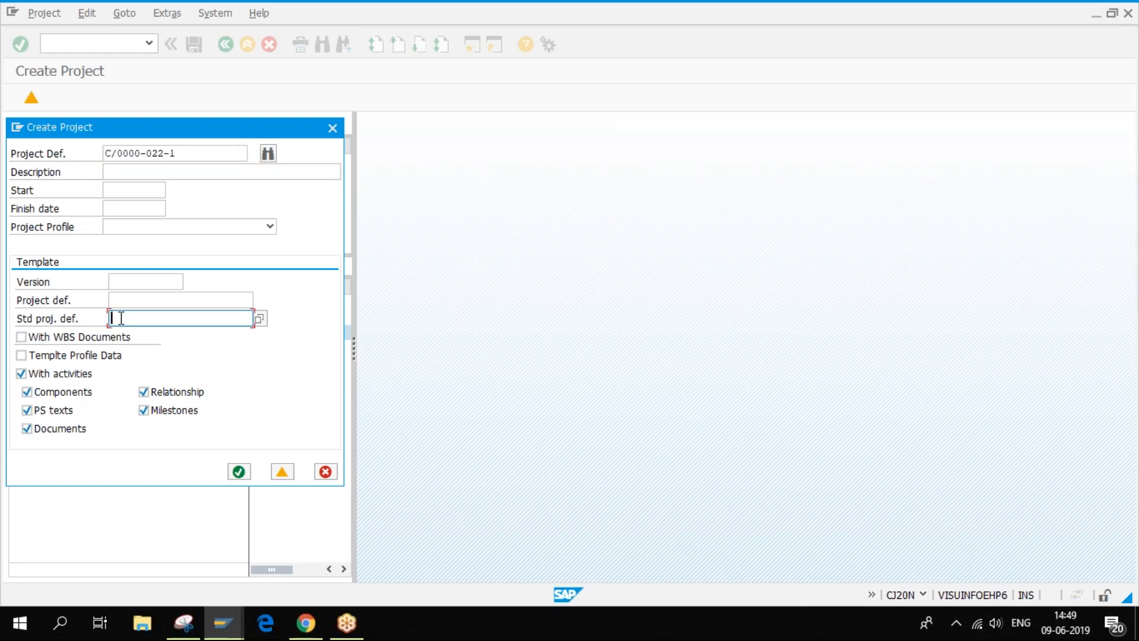
text(E-1001)
drag(153, 318, 80, 319)
click(199, 312)
drag(119, 318, 111, 319)
- Paste E-1001 into Project Def. and bring up the Find Open Number search
click(178, 153)
click(254, 155)
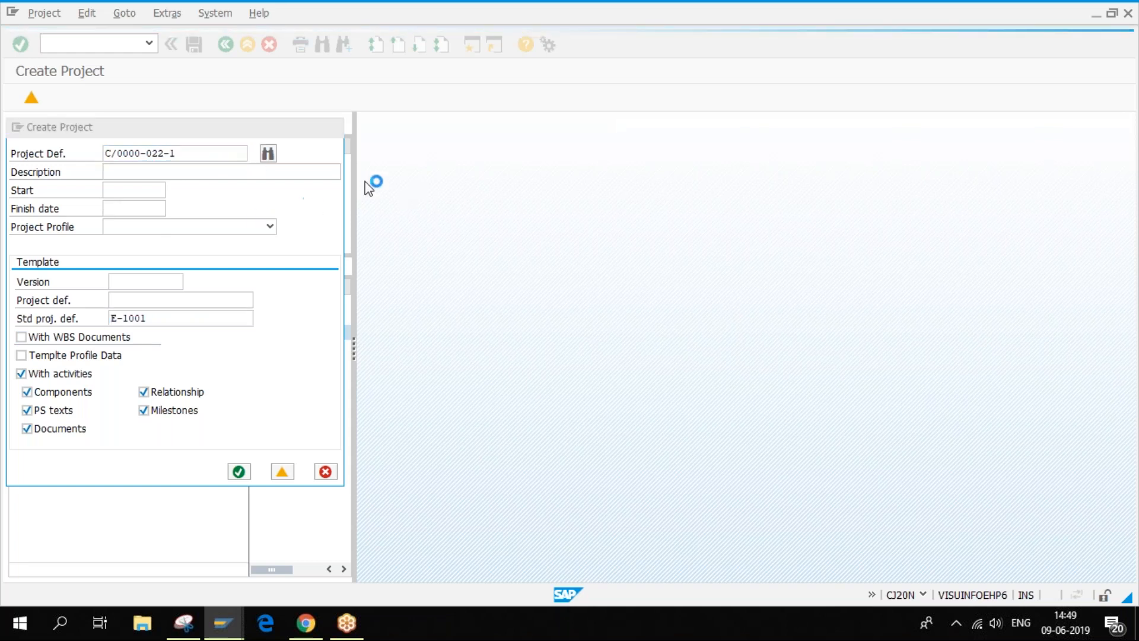
click(618, 173)
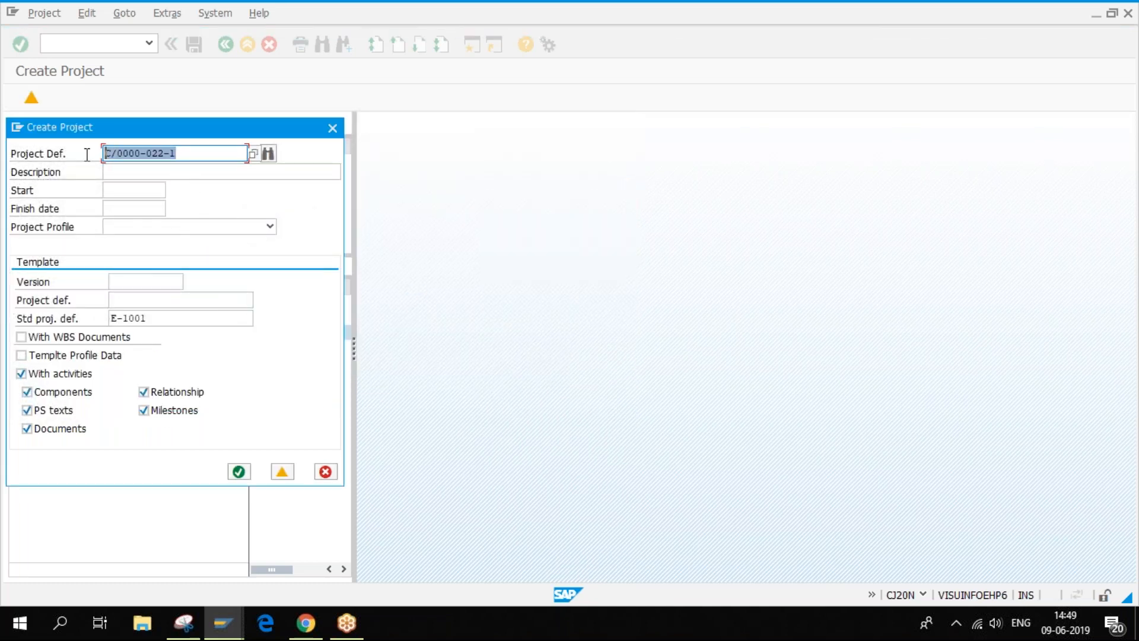
key(ctrl+v)
click(268, 153)
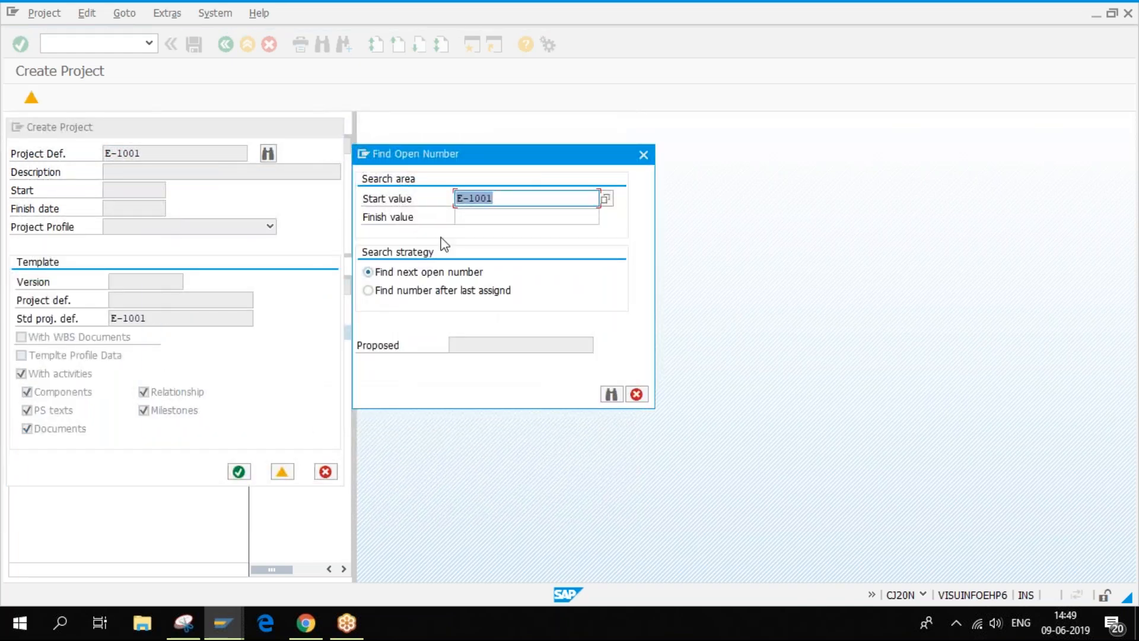
- Search for the next open number from E-1001 and accept E-1001 as the project definition
click(616, 395)
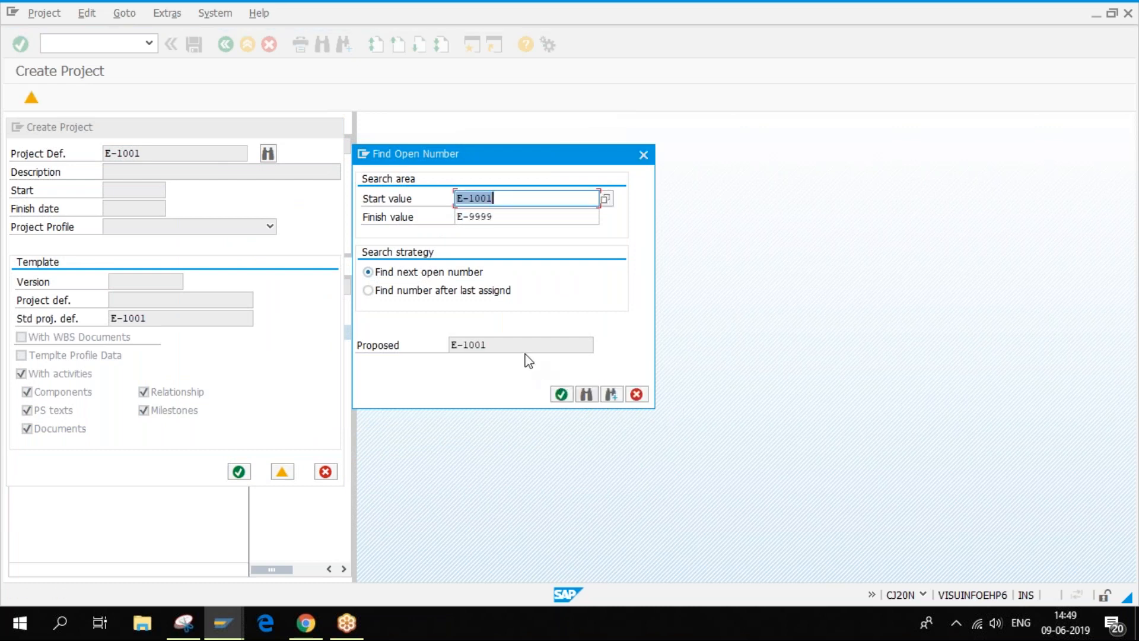
drag(490, 344, 433, 343)
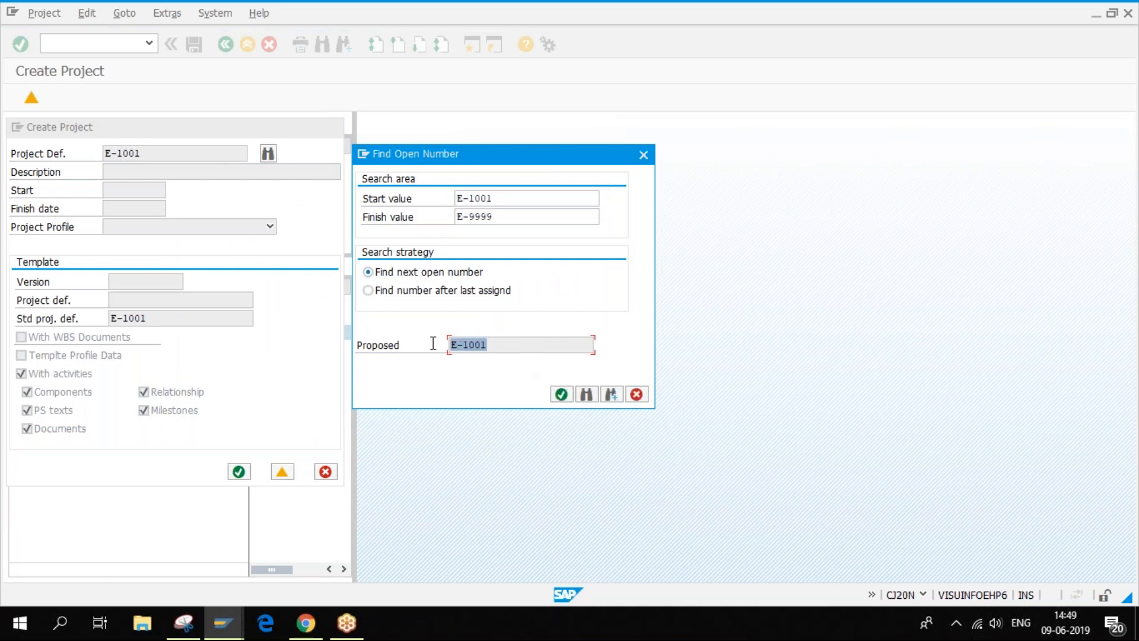
click(561, 394)
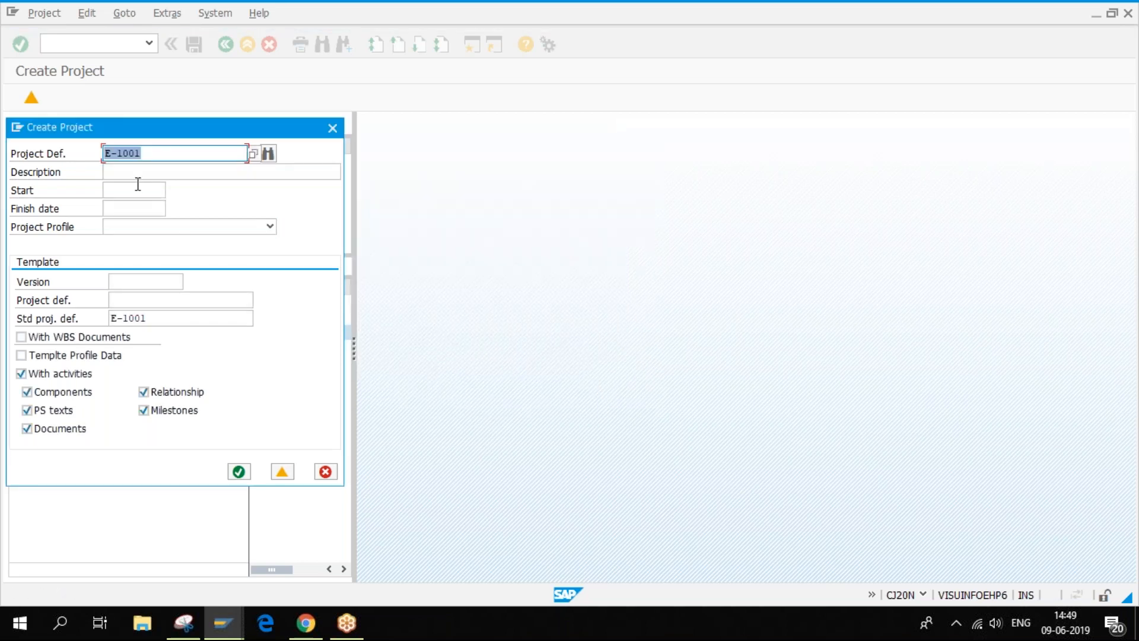
- Continue creating the project from the template, accepting today's date as the finish date
click(135, 173)
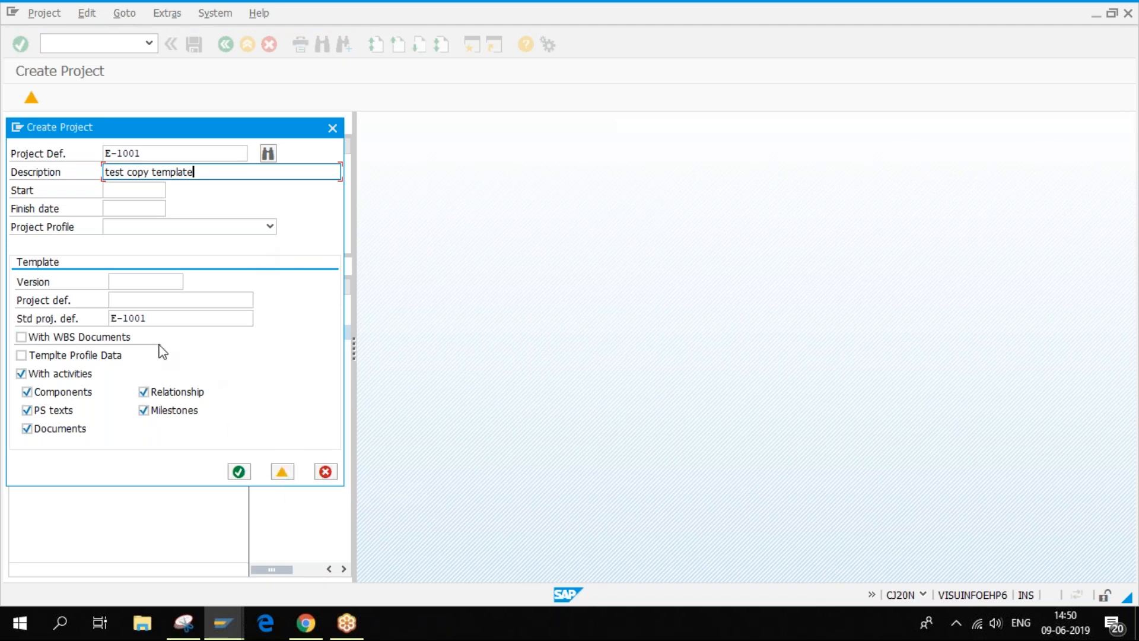
drag(152, 318, 119, 319)
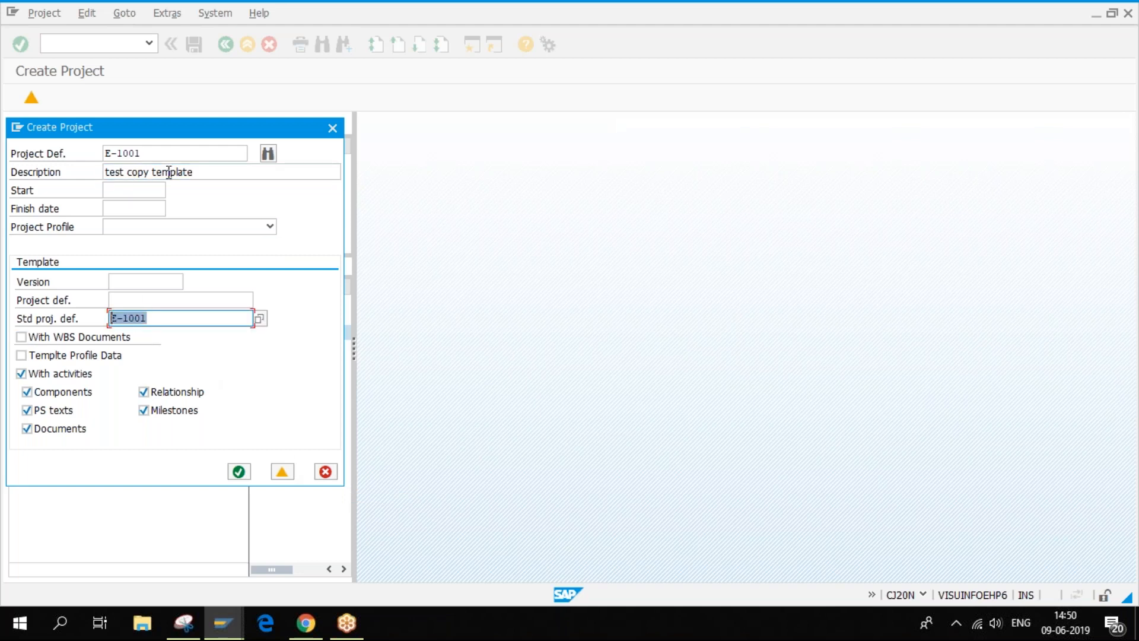
click(283, 472)
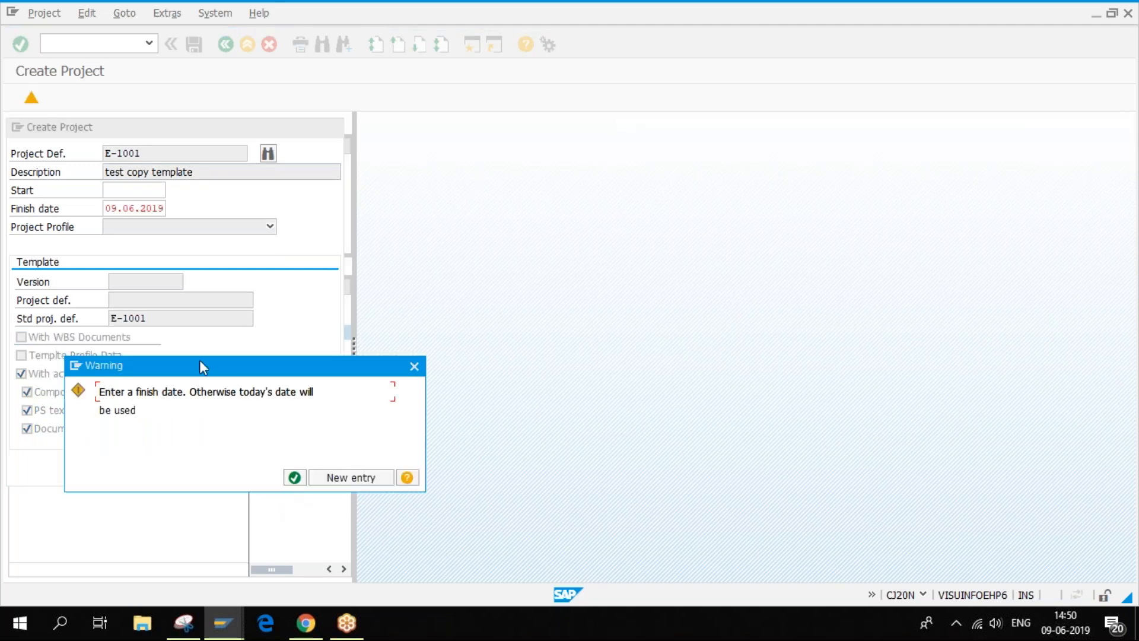
click(295, 478)
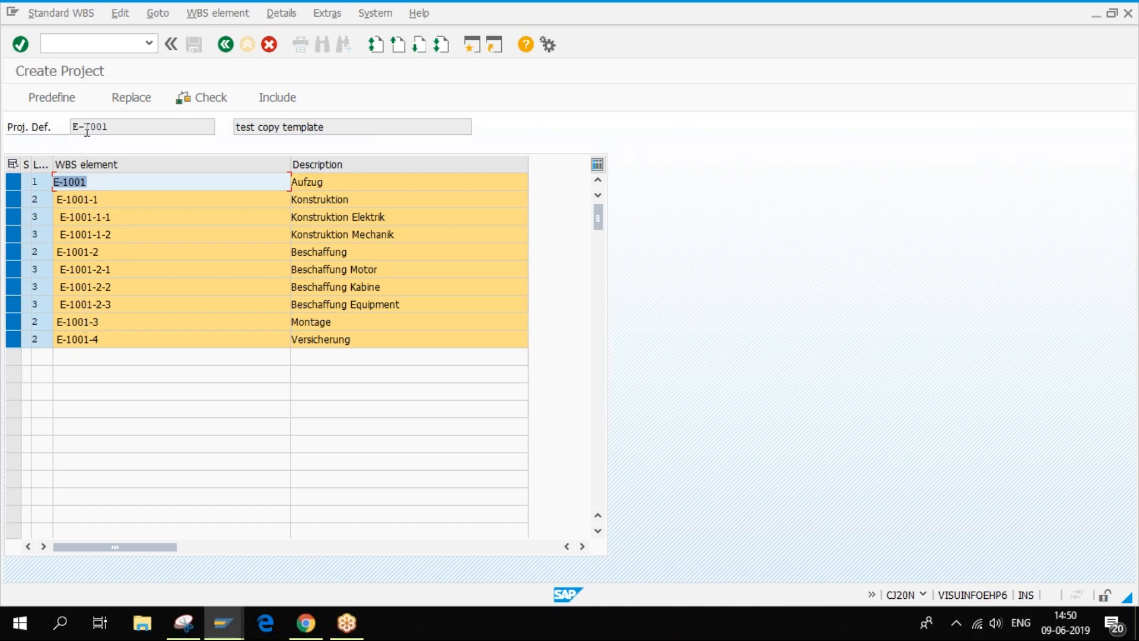
- Leave the copied E-1001 project without saving, discarding the entered data
click(225, 45)
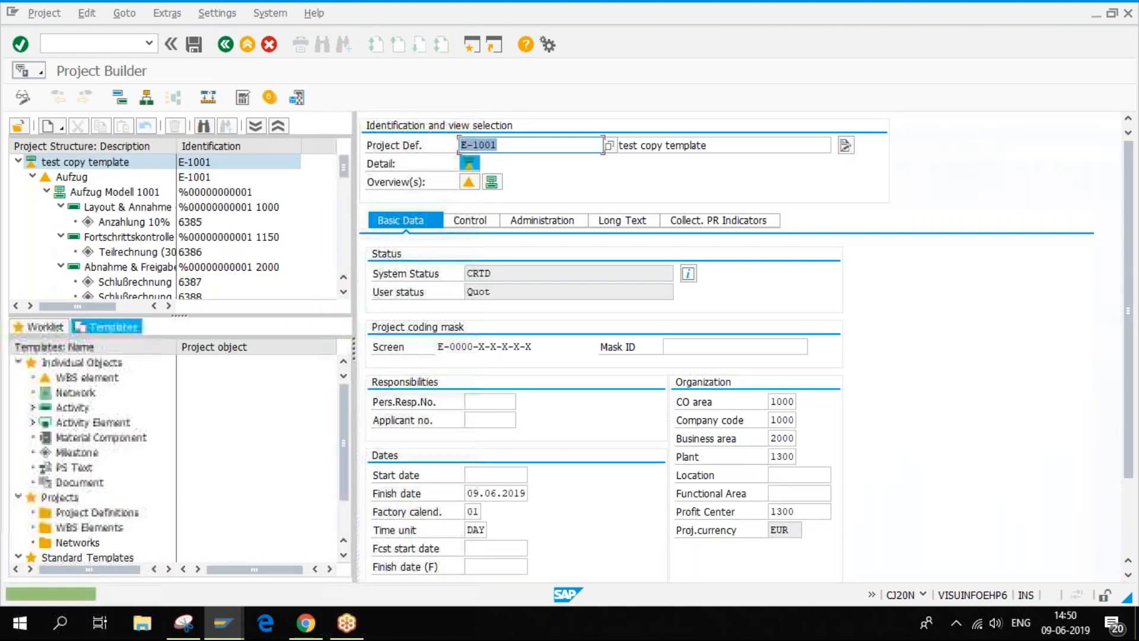
click(269, 45)
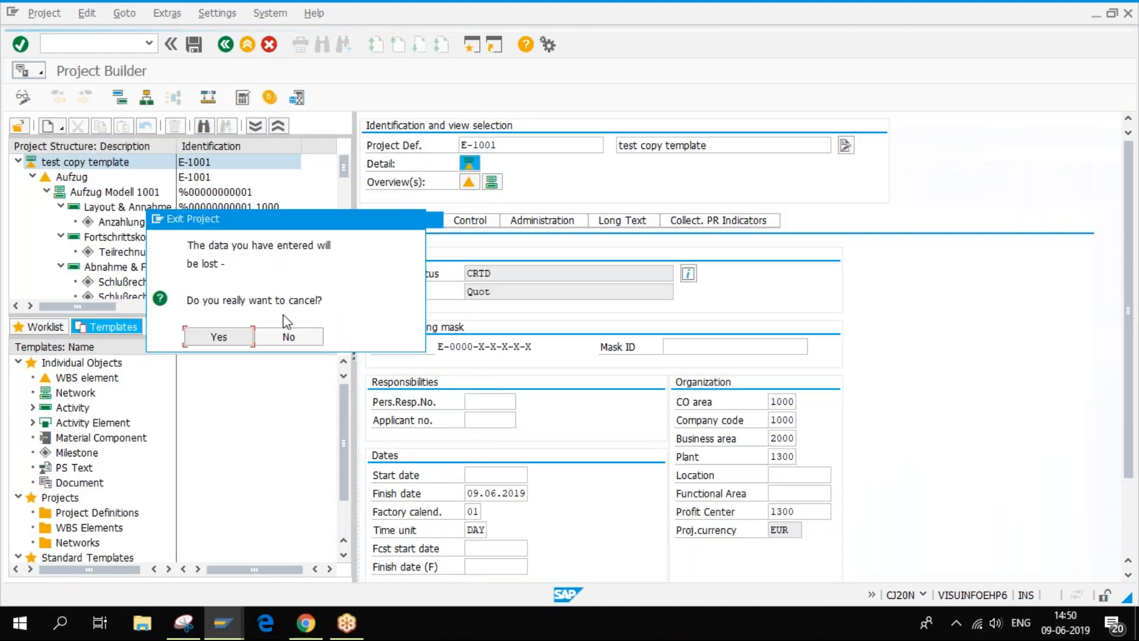
click(236, 337)
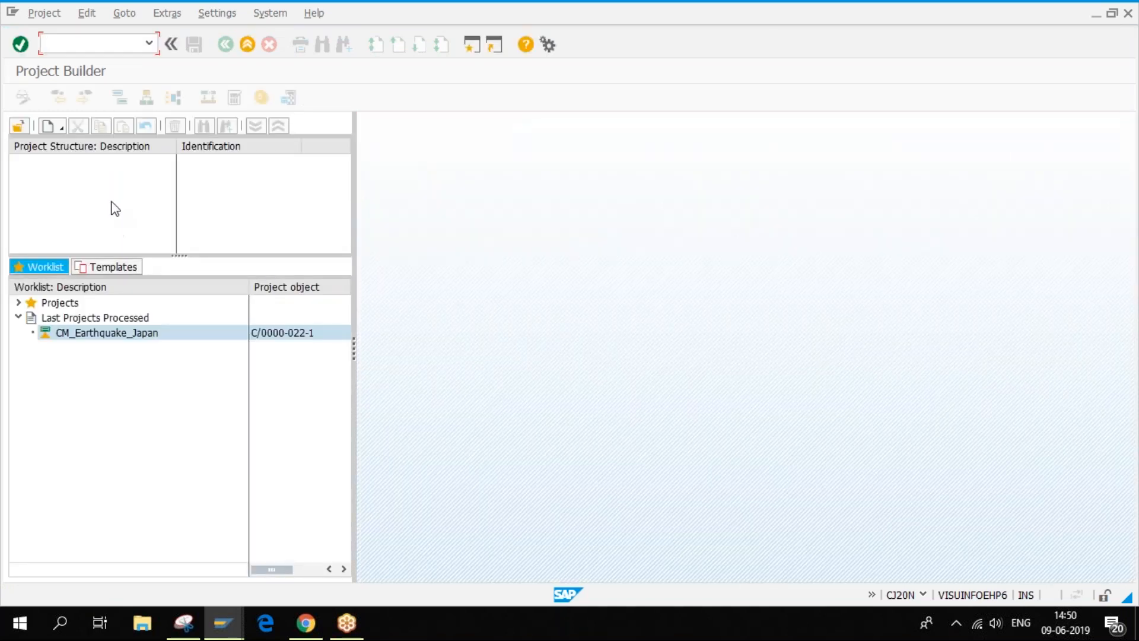
- Copy standard project E-1001 into a new project with definition E-2000, confirming the warning
click(61, 128)
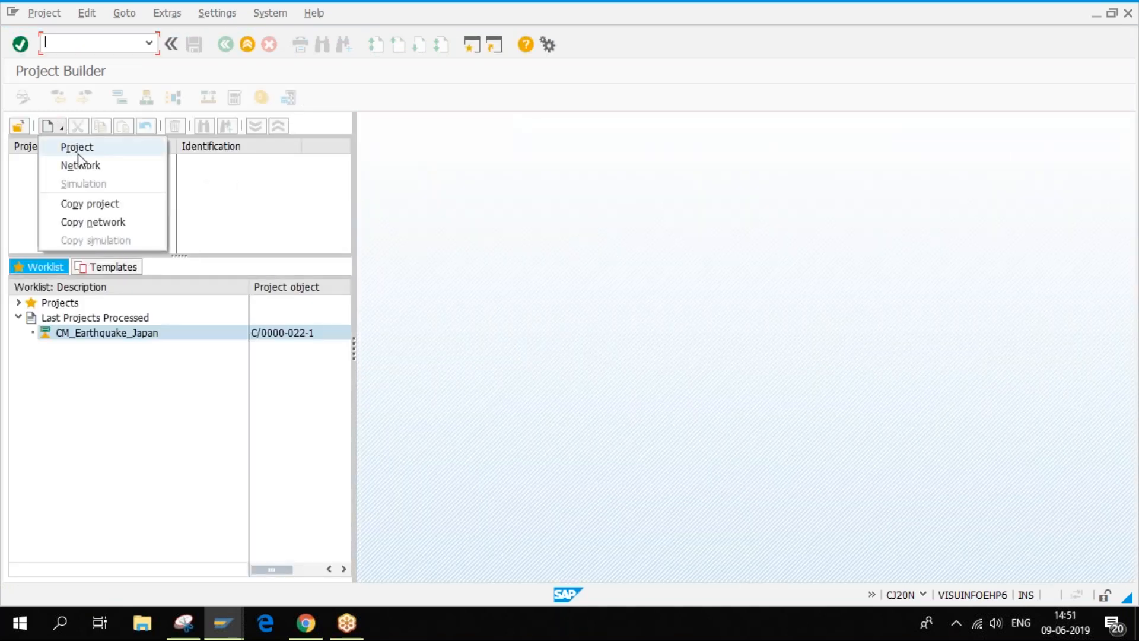
click(116, 205)
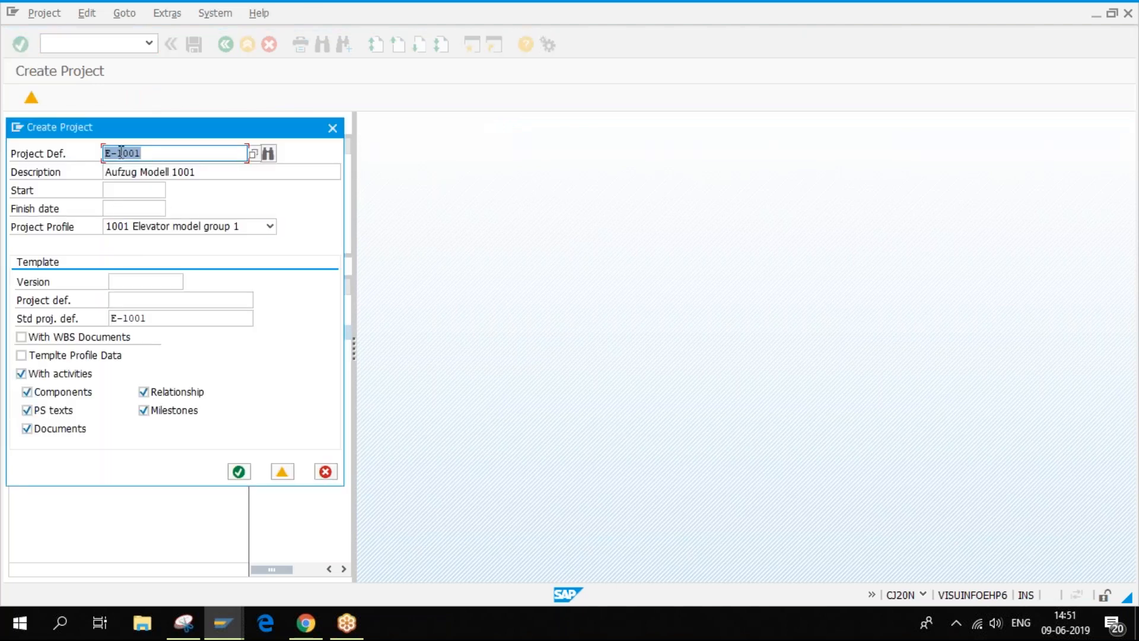
click(122, 152)
drag(117, 152, 150, 150)
text(2000)
click(282, 470)
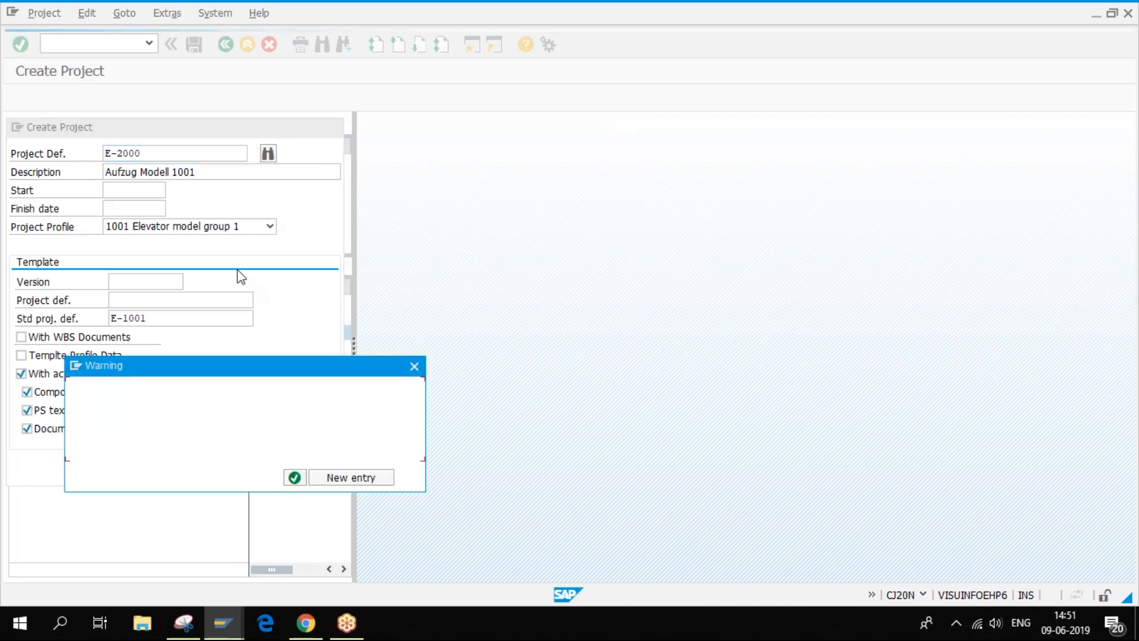
click(295, 478)
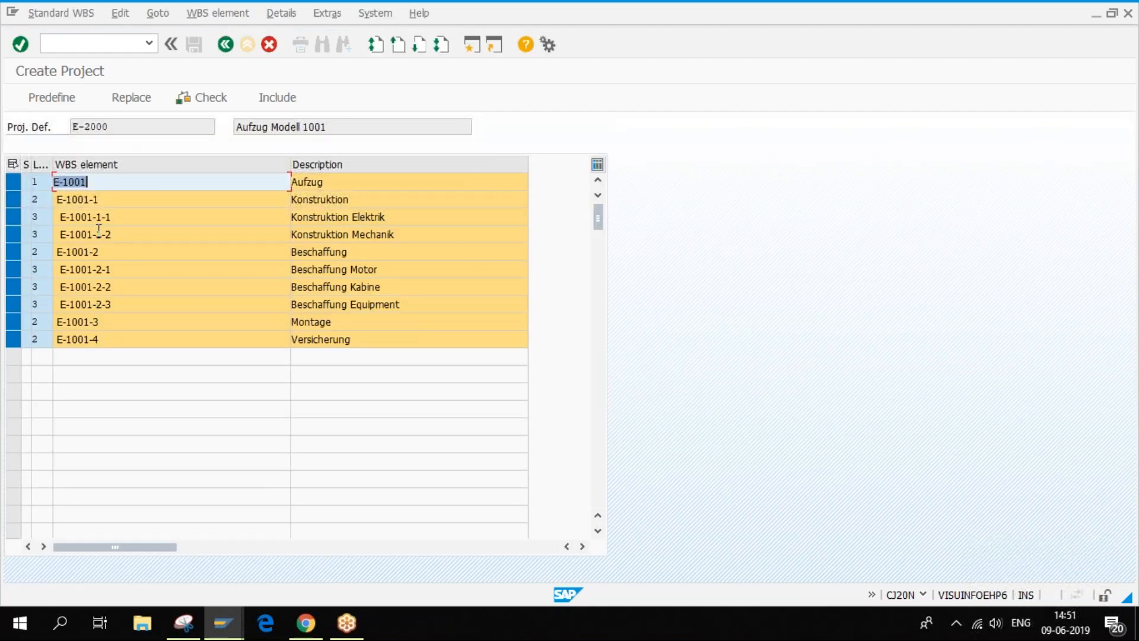
- Replace 1001 with 2000 in all WBS keys, check the hierarchy, and import the structure
click(121, 96)
drag(63, 182, 90, 182)
drag(86, 127, 111, 126)
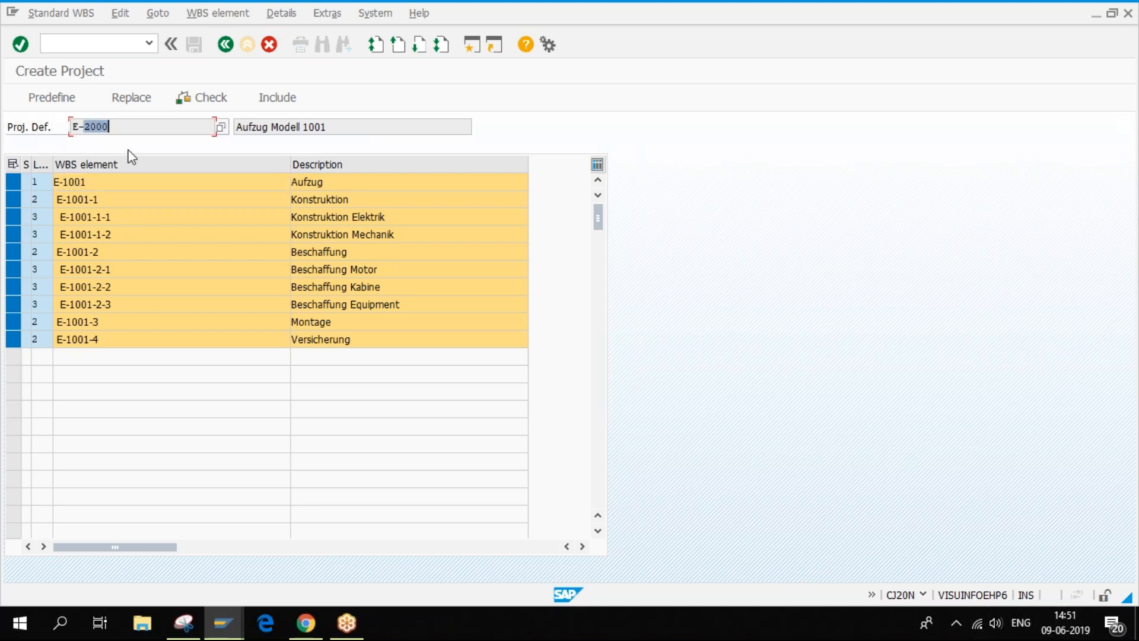
click(135, 102)
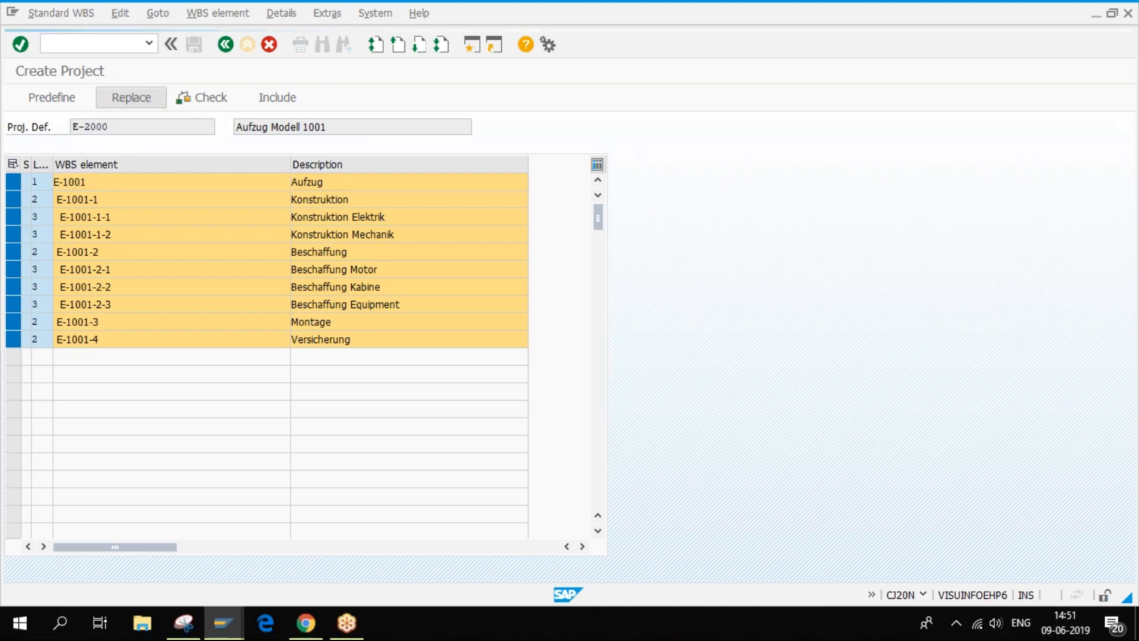
drag(143, 127, 777, 139)
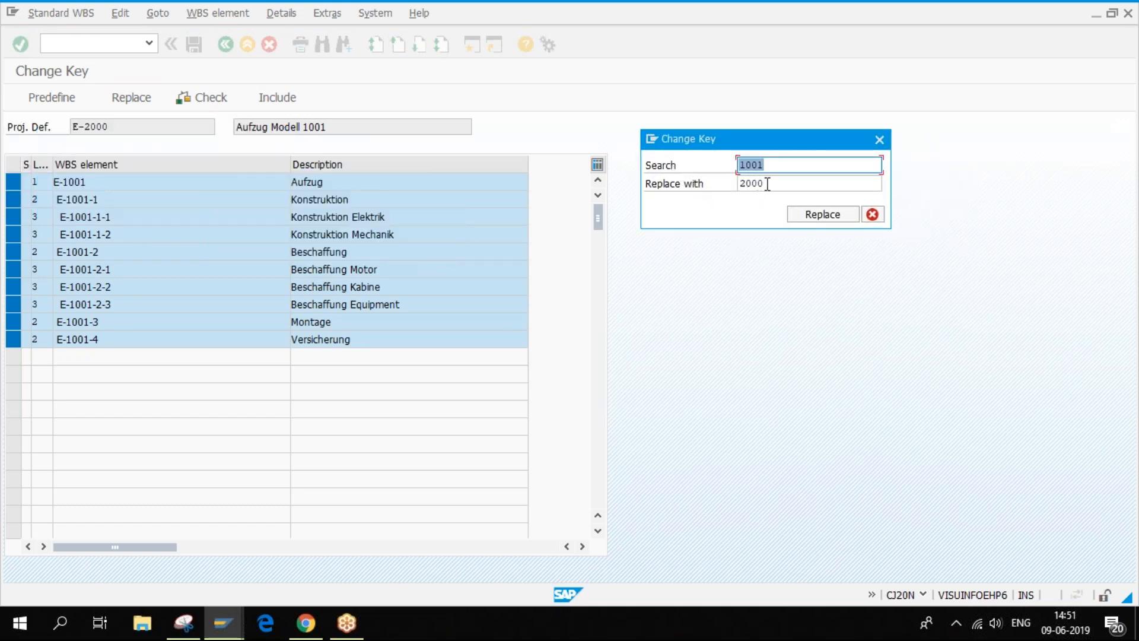
key(Tab)
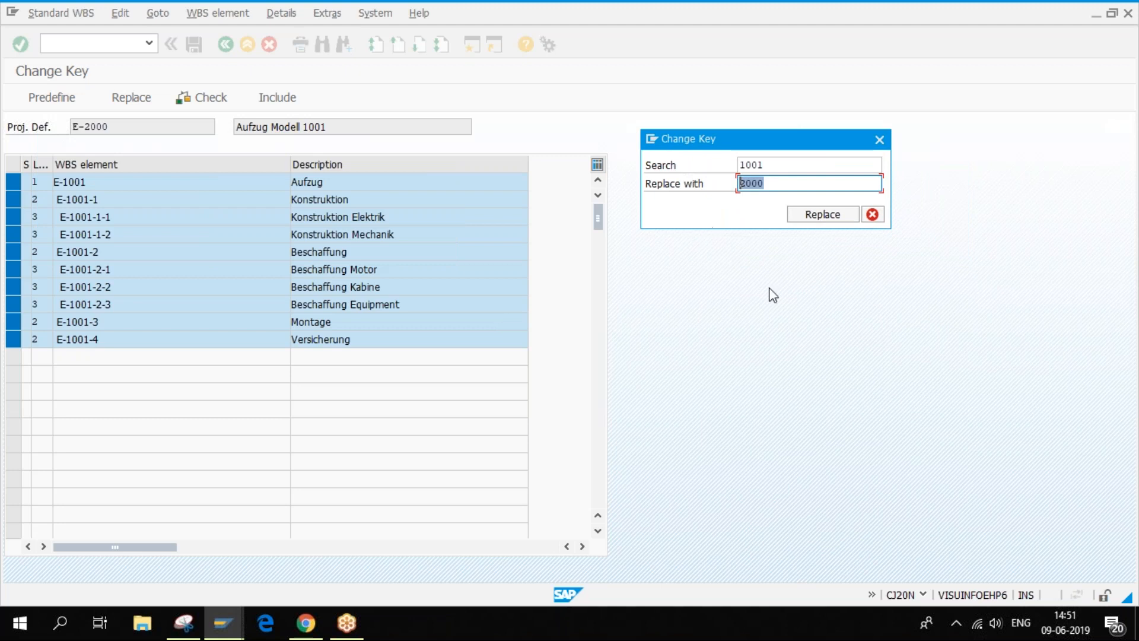
click(823, 220)
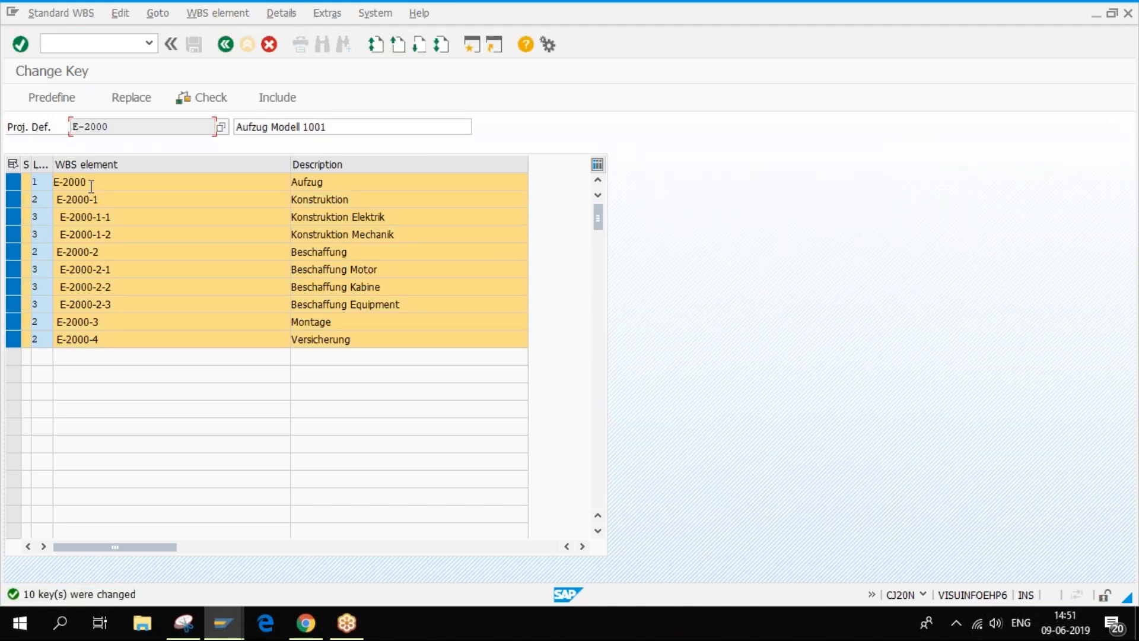
click(209, 100)
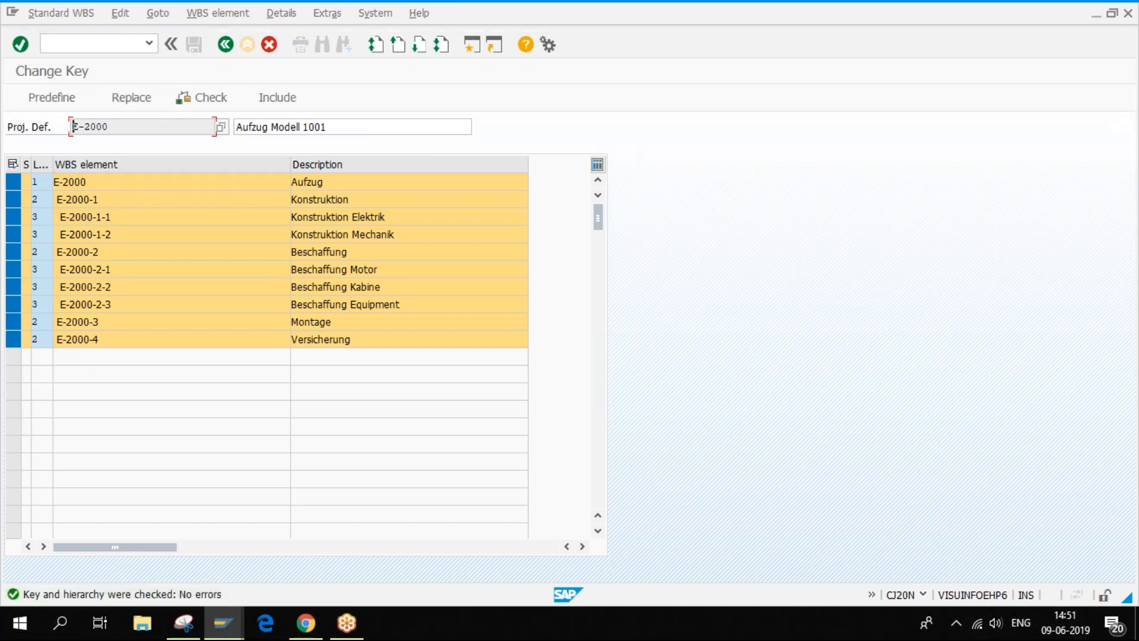
click(278, 99)
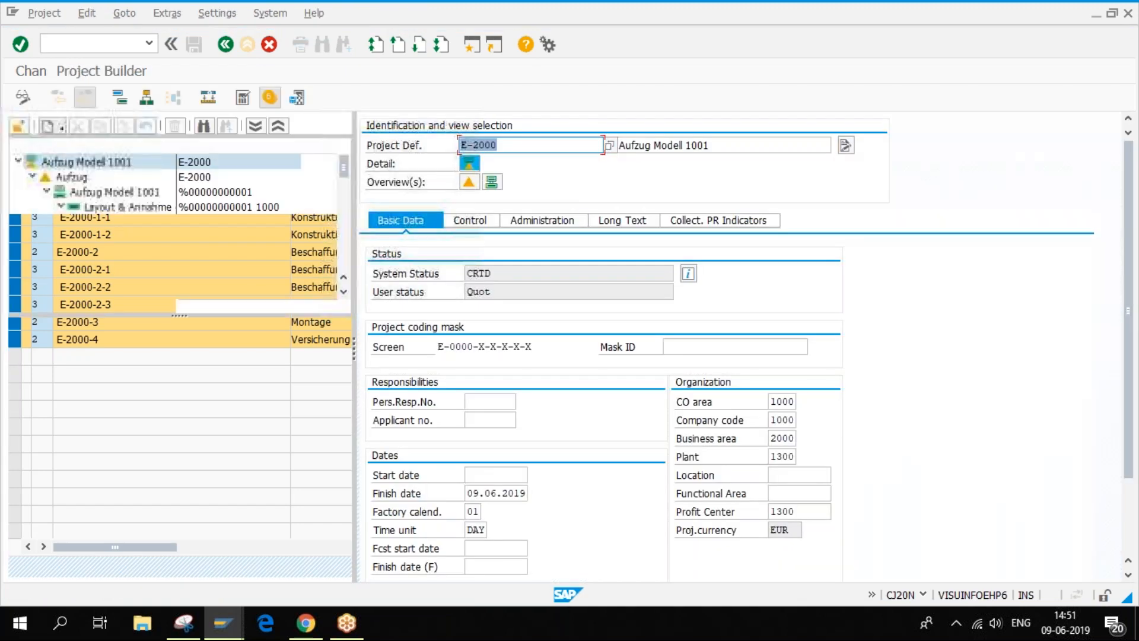
- Enlarge the structure tree and process the imported E-2000 structure
drag(178, 315, 190, 393)
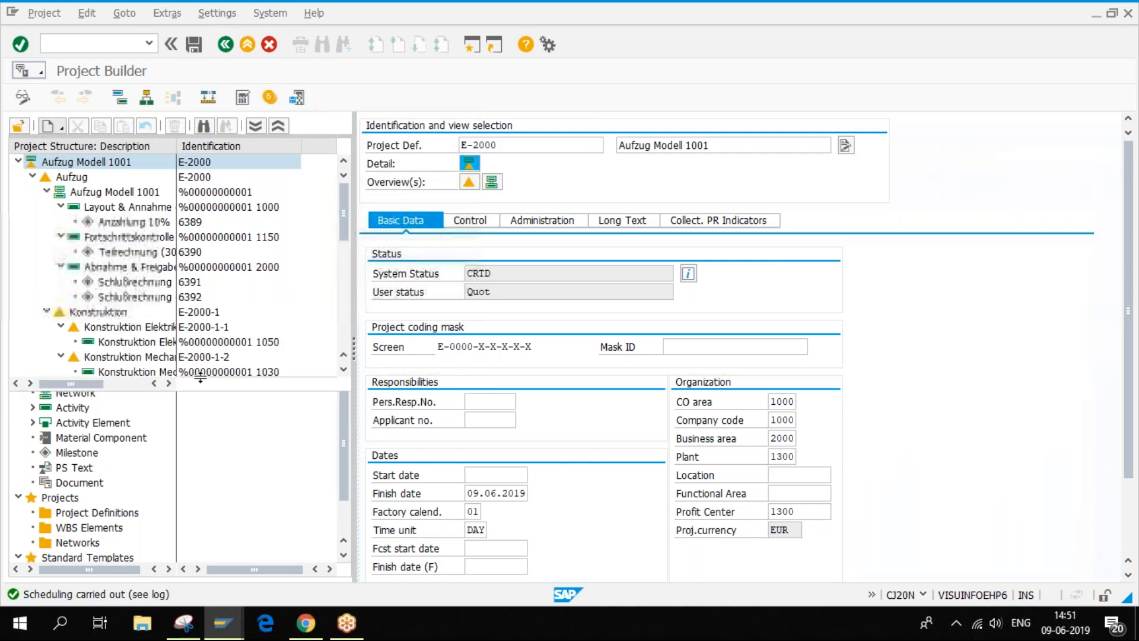
click(297, 98)
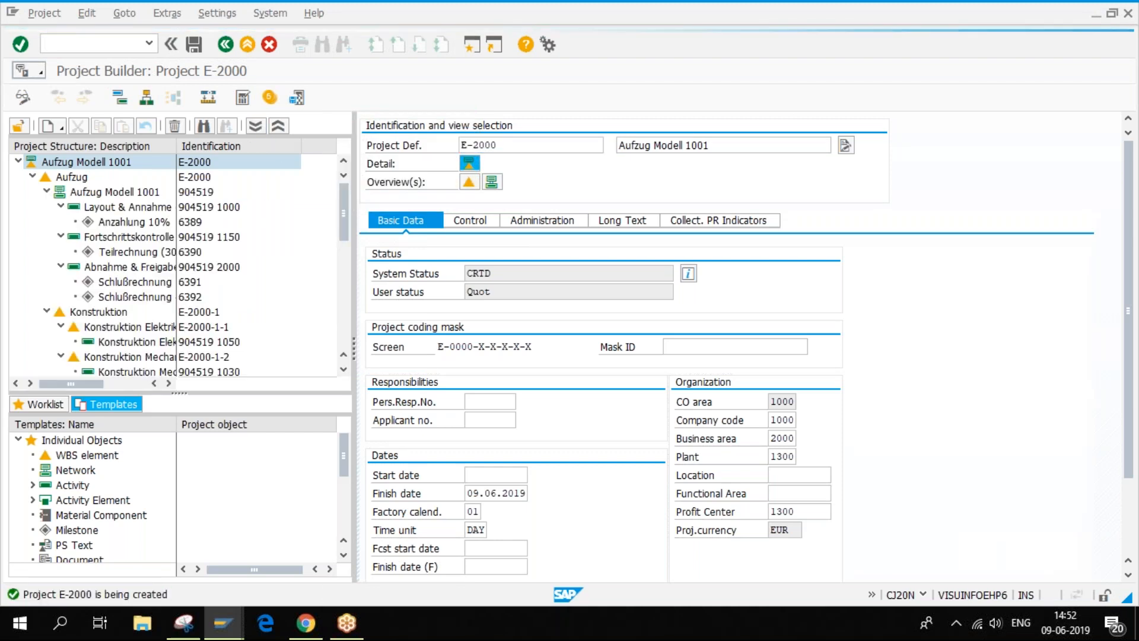
drag(350, 208, 355, 156)
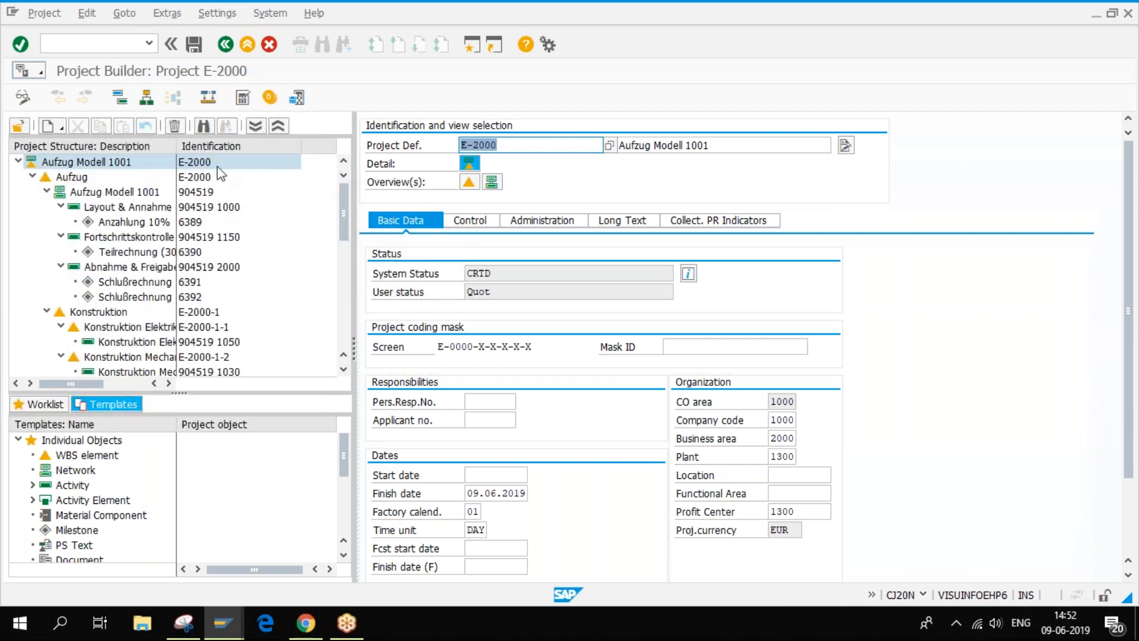
- Widen the Description column and open the Aufzug WBS element details (project type CP, cost center 4295)
double_click(173, 146)
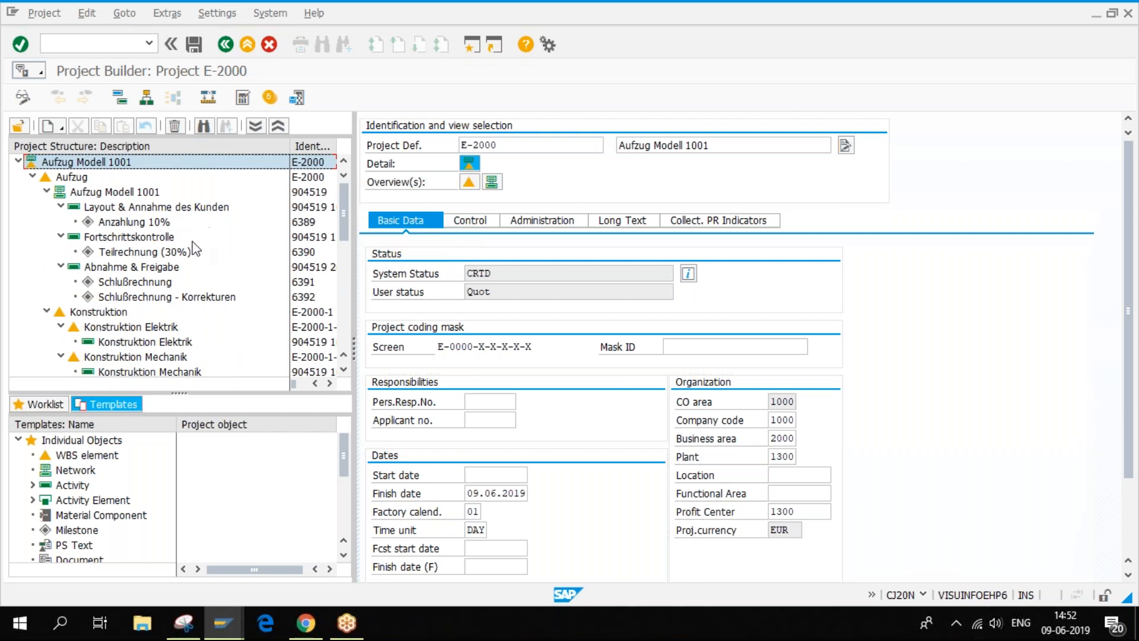
click(124, 223)
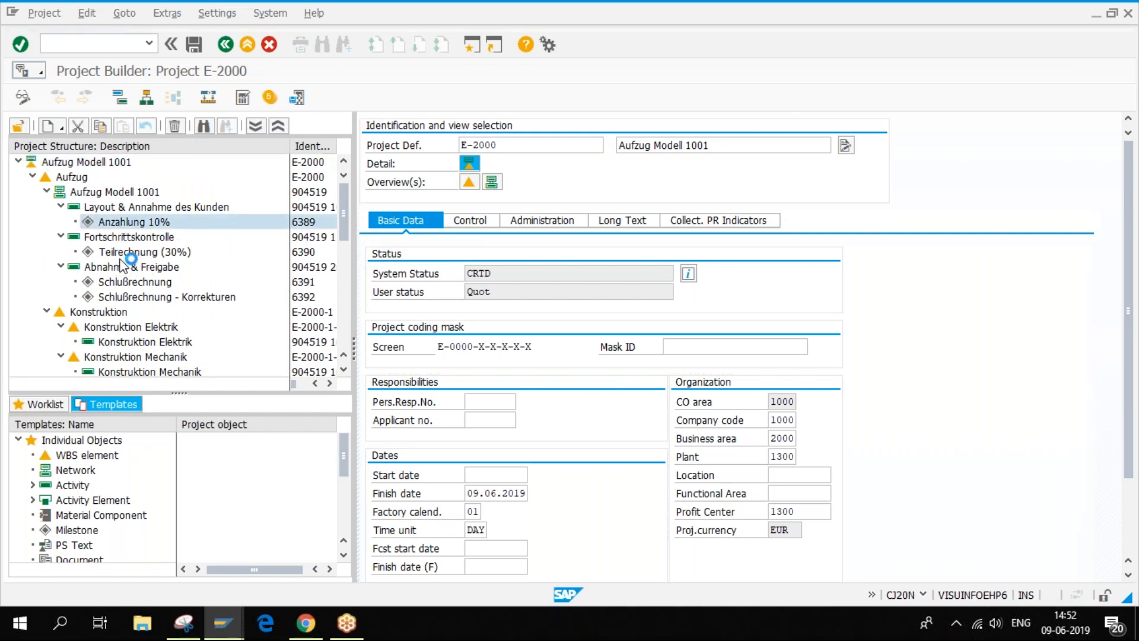
click(81, 178)
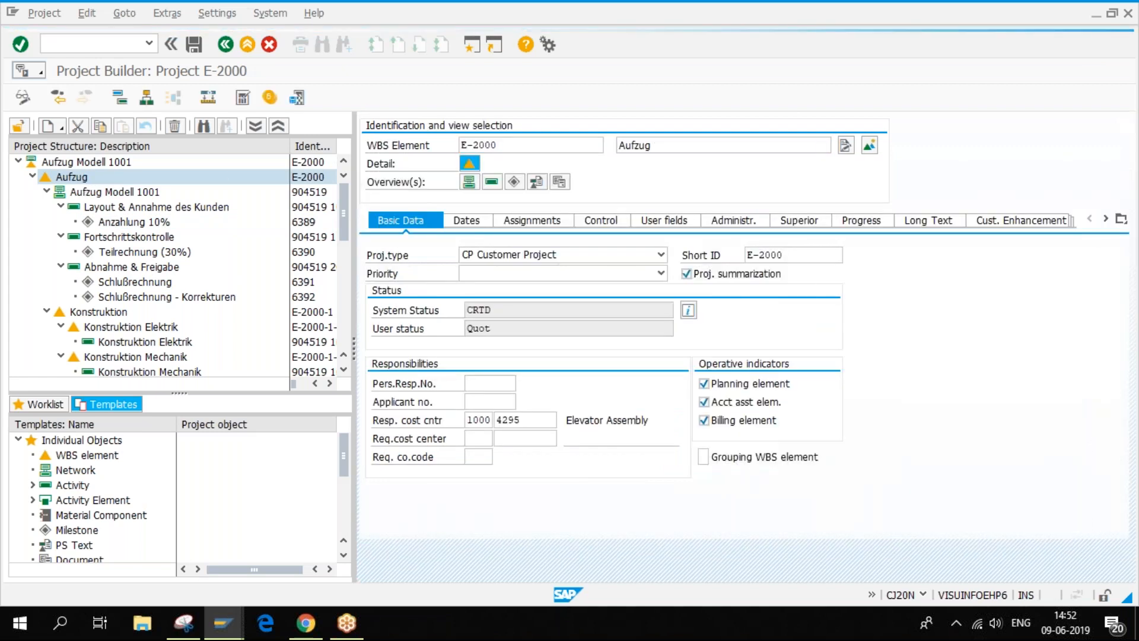
- Create a WBS element described 'test' (E-2000-5) under Aufzug
right_click(80, 178)
mouse_move(101, 190)
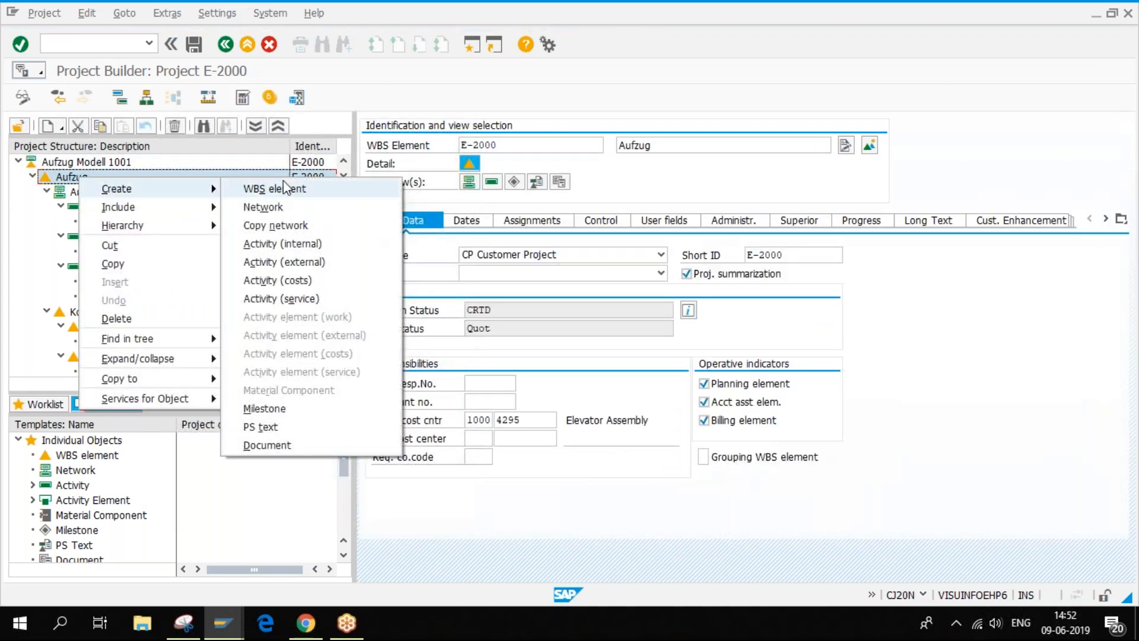
click(274, 188)
click(658, 148)
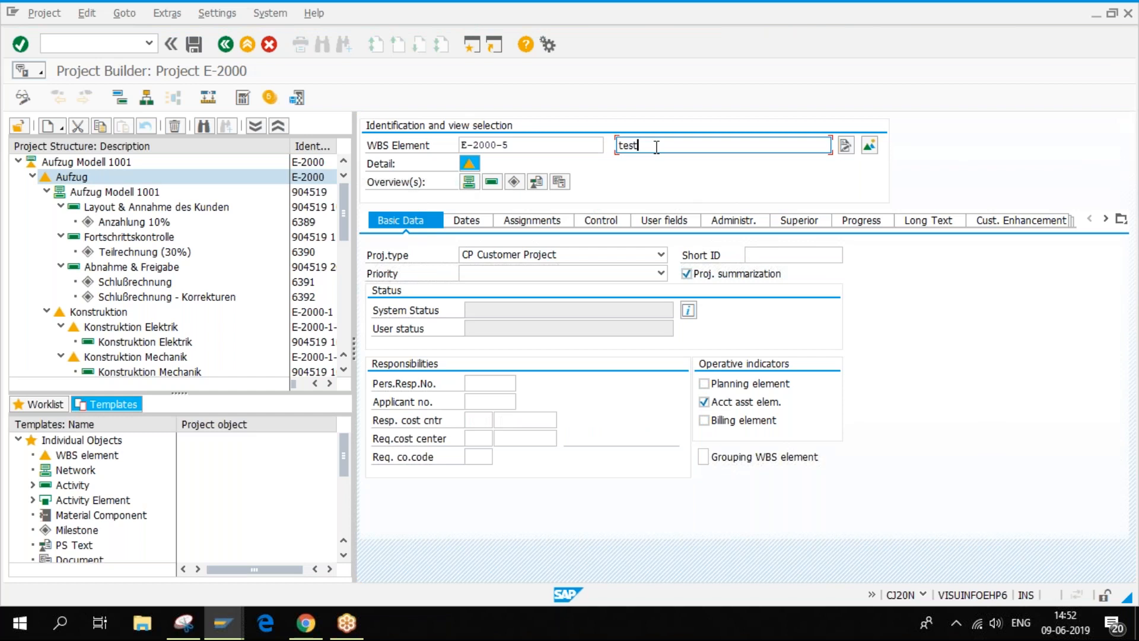
text(test)
key(Return)
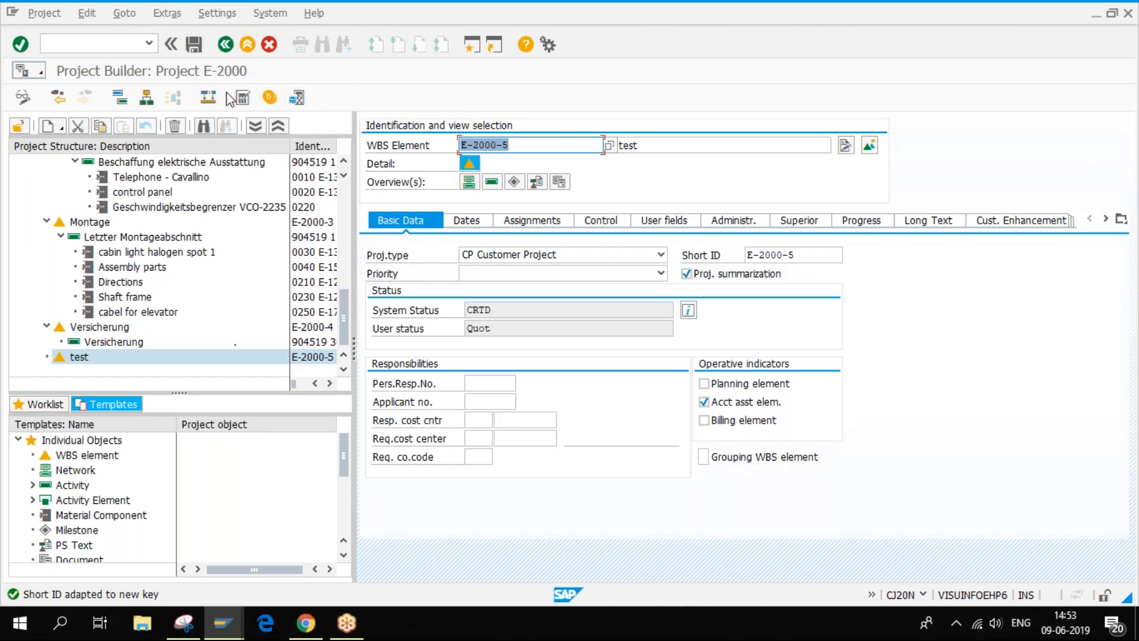
click(297, 98)
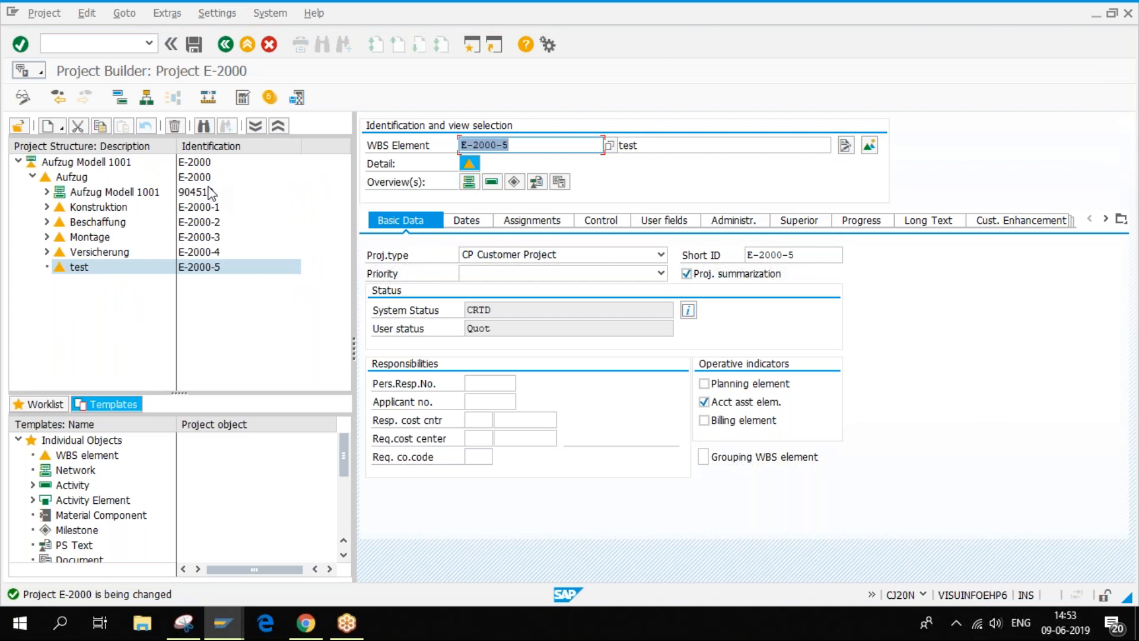
- Save project E-2000 with its new test WBS element
click(194, 45)
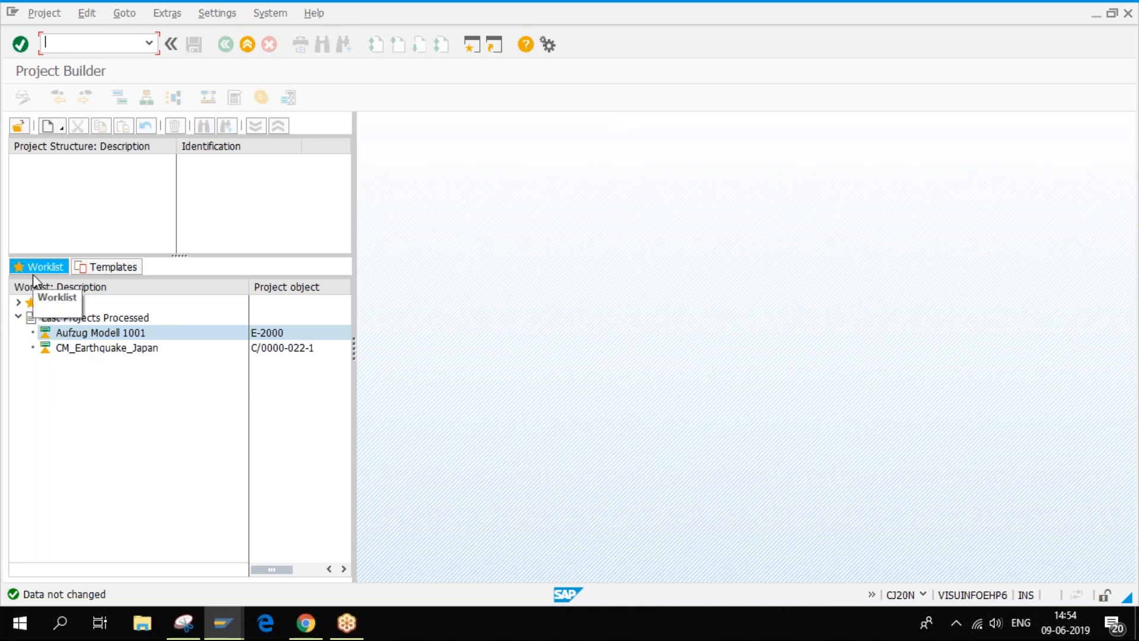
- Reopen Aufzug Modell 1001 (E-2000) from the worklist and bring the Change Std. WBS E-1001 window forward
double_click(125, 337)
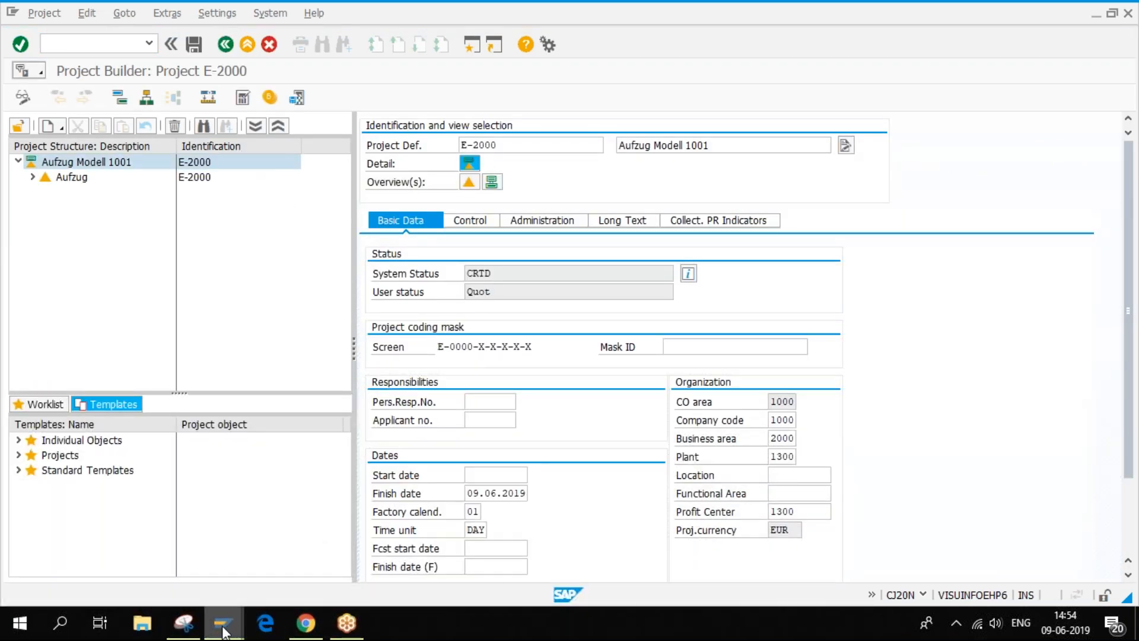
mouse_move(222, 624)
mouse_move(222, 560)
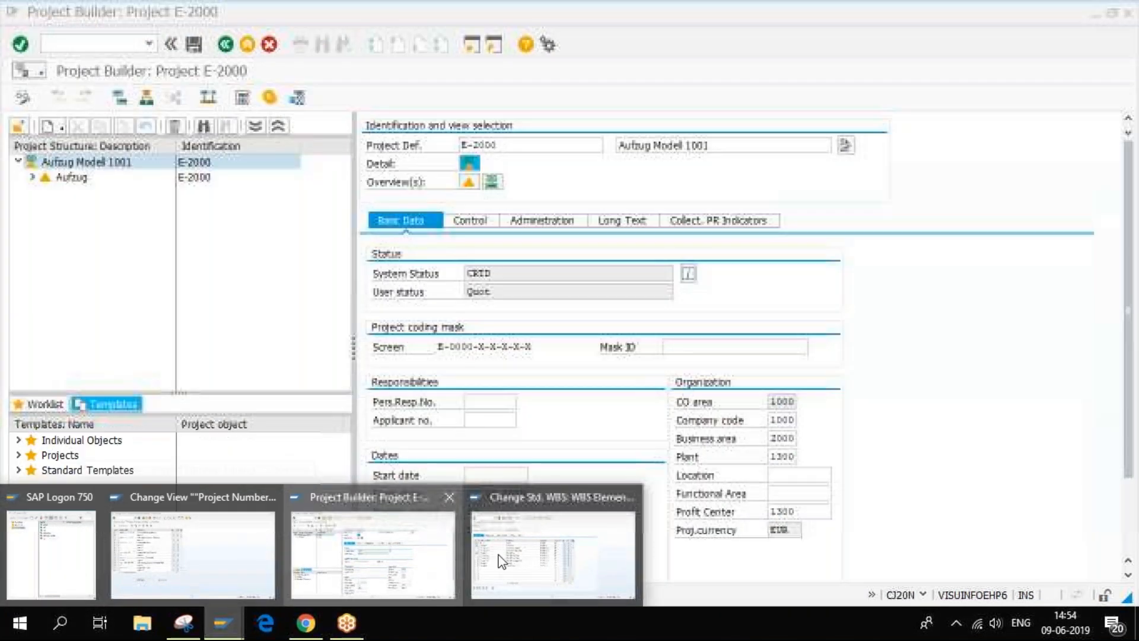
click(552, 555)
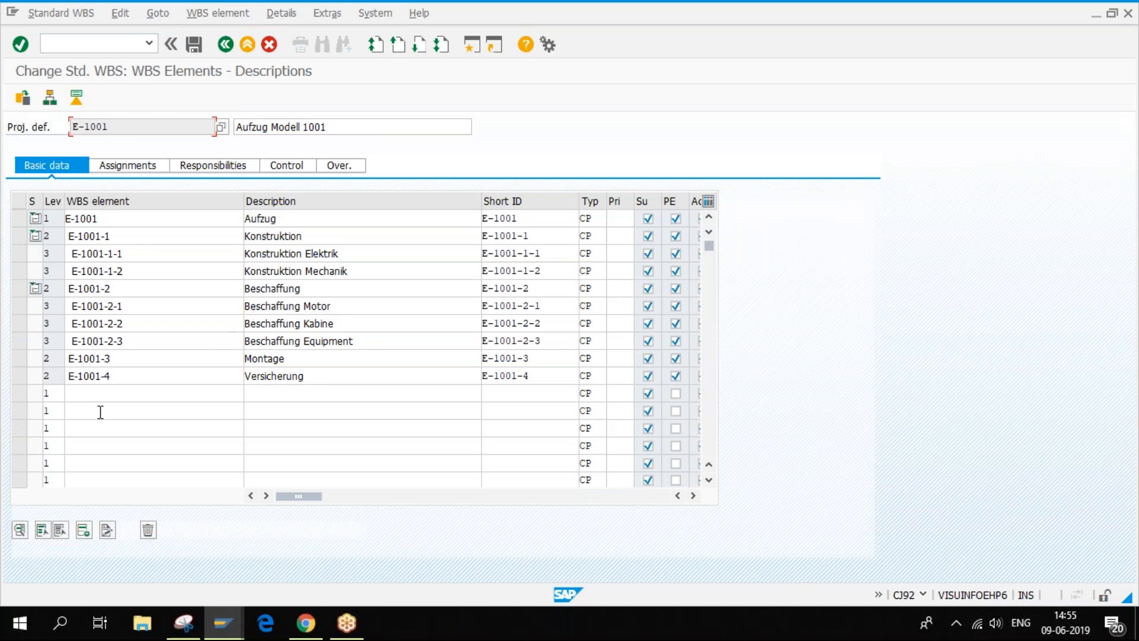
- Return to the Change Std. WBS initial screen and confirm standard WBS E-9999 does not exist
click(226, 45)
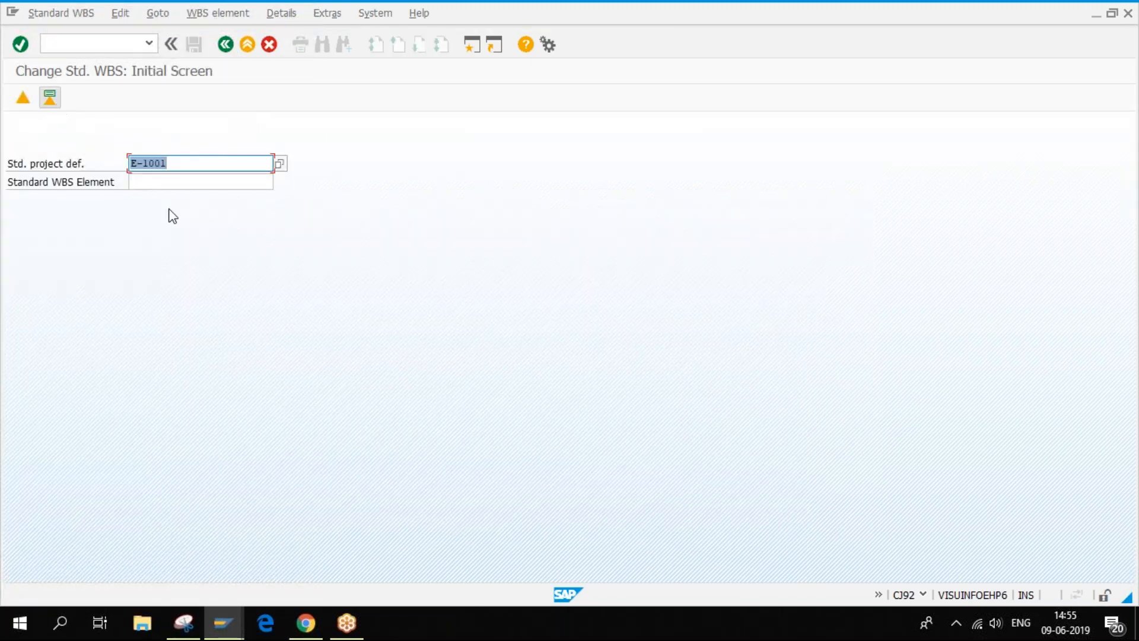
drag(143, 161, 168, 162)
text(9999)
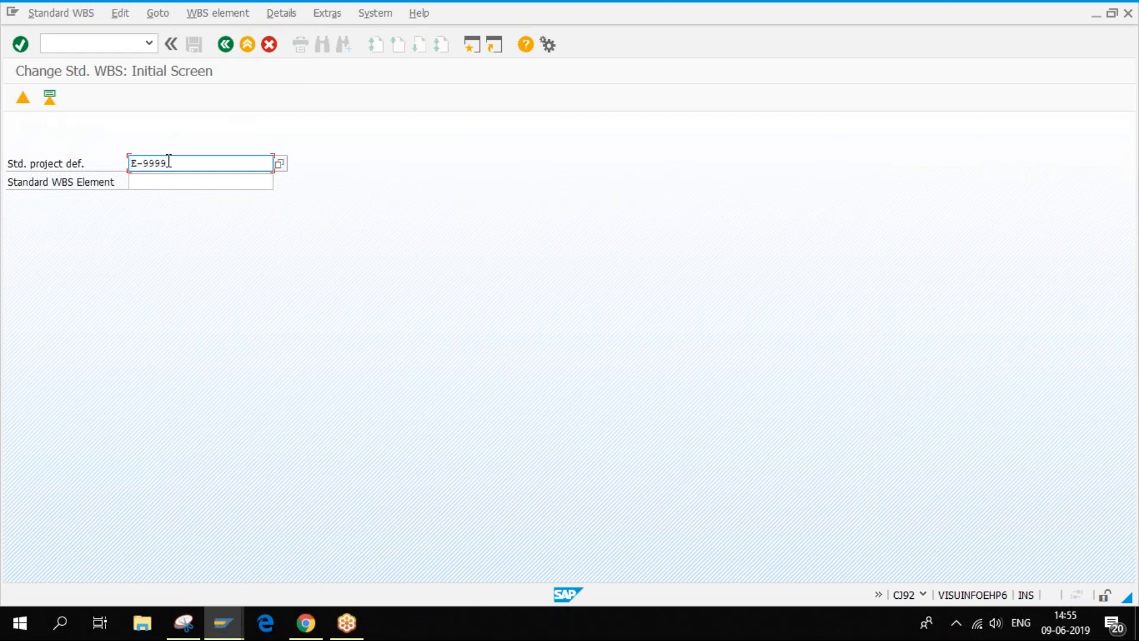
click(50, 97)
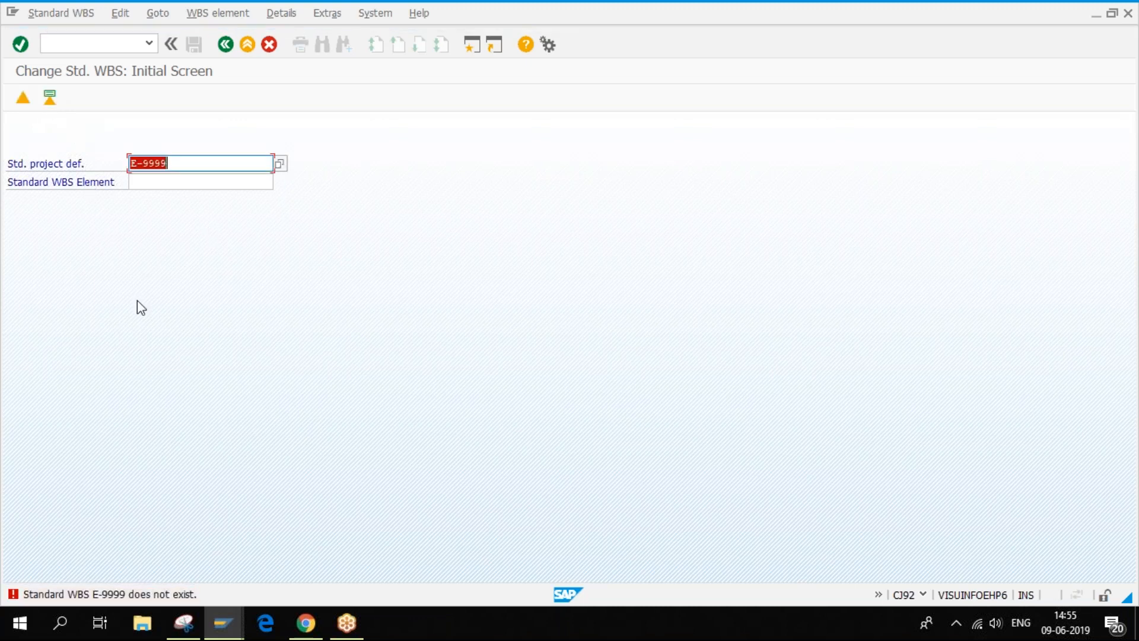
click(46, 13)
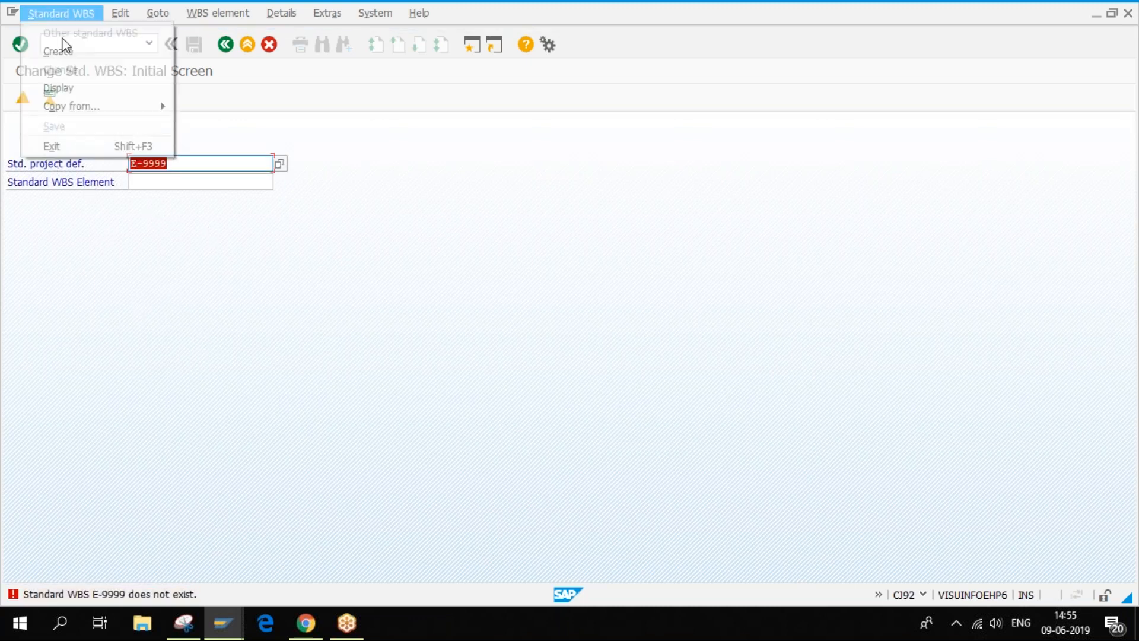
- Create standard WBS E-9999 and review the elements copied from template E-1001
click(66, 51)
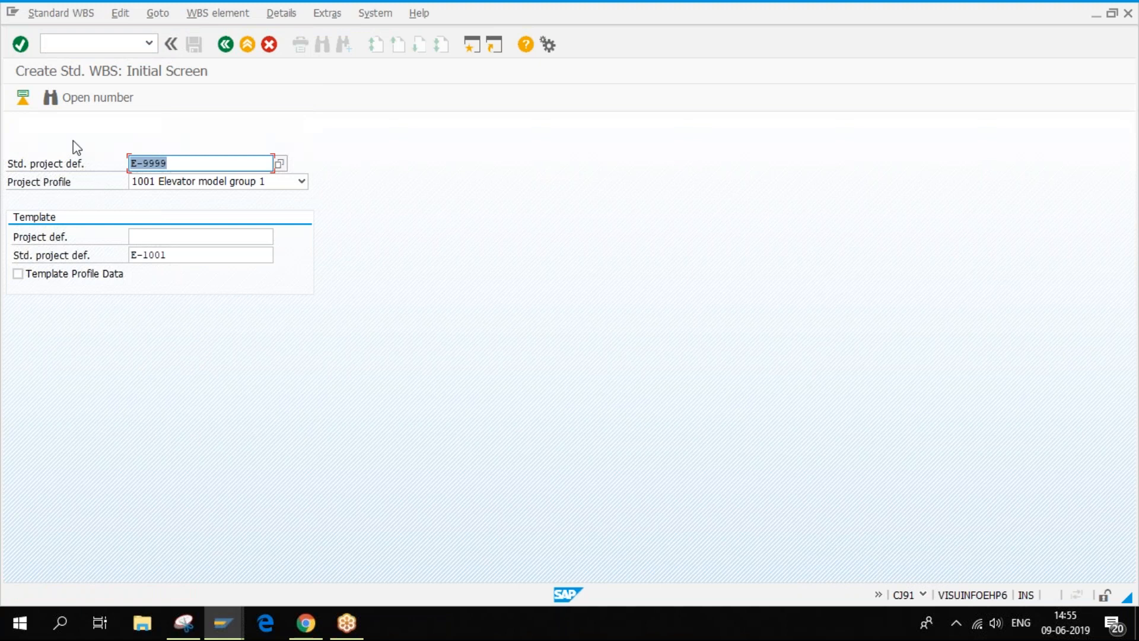
click(22, 97)
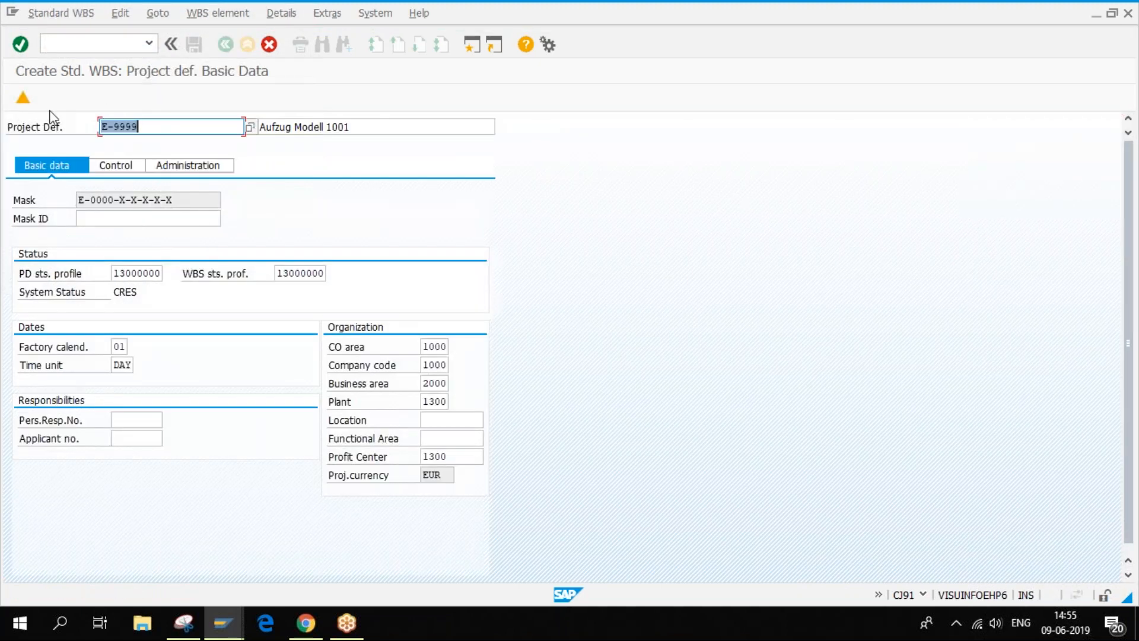
click(23, 97)
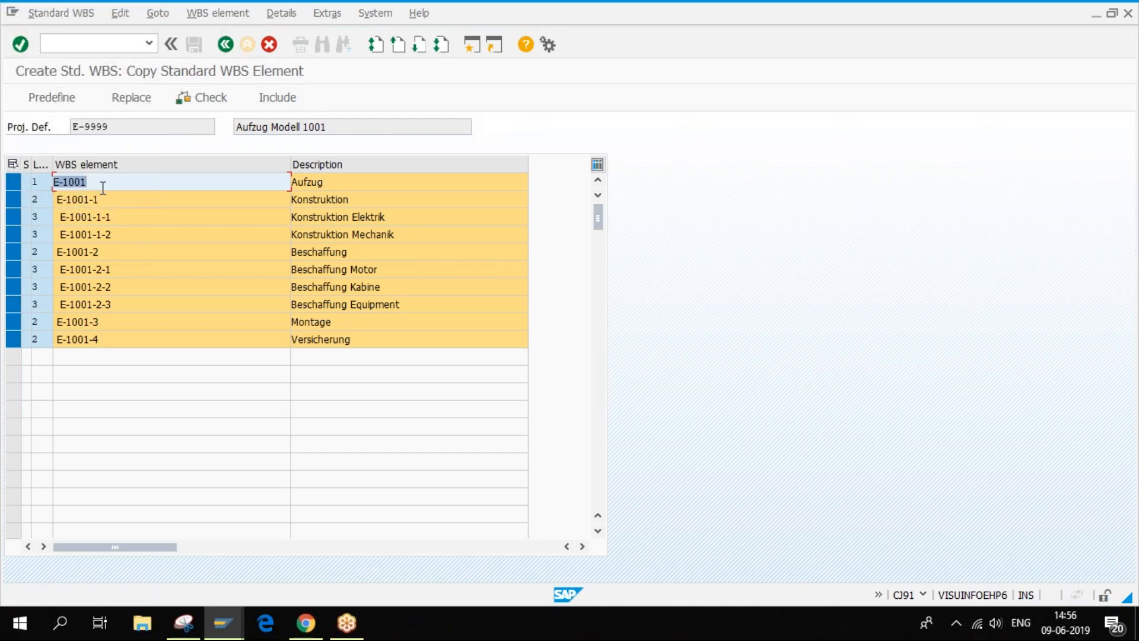
drag(72, 201, 100, 199)
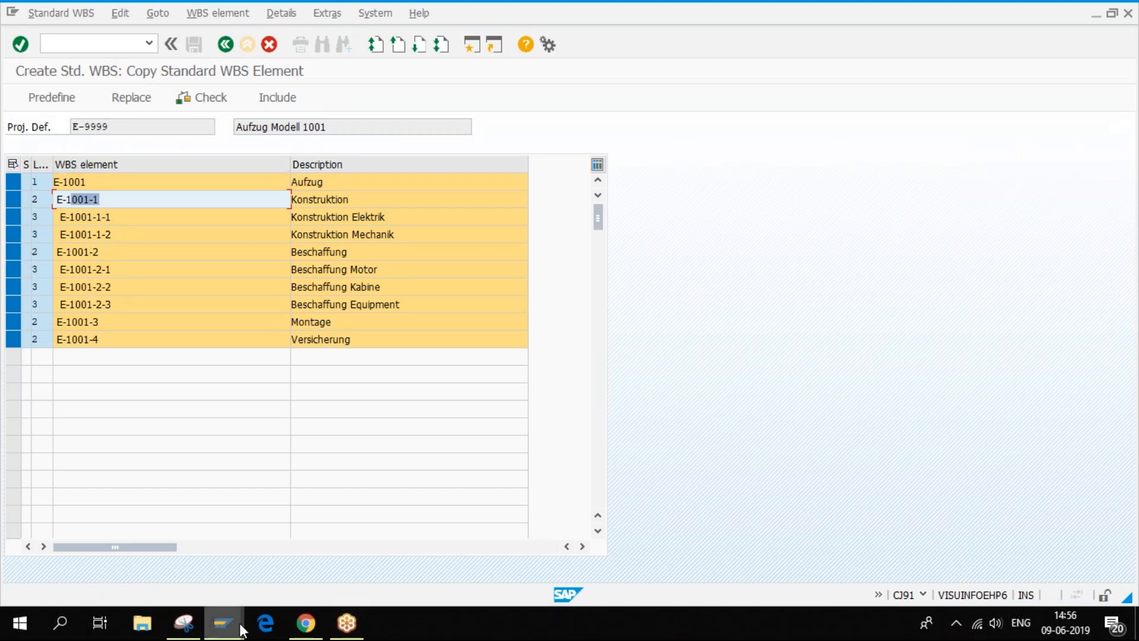
- Back out of the copied element list of E-9999 until the save prompt appears
click(222, 622)
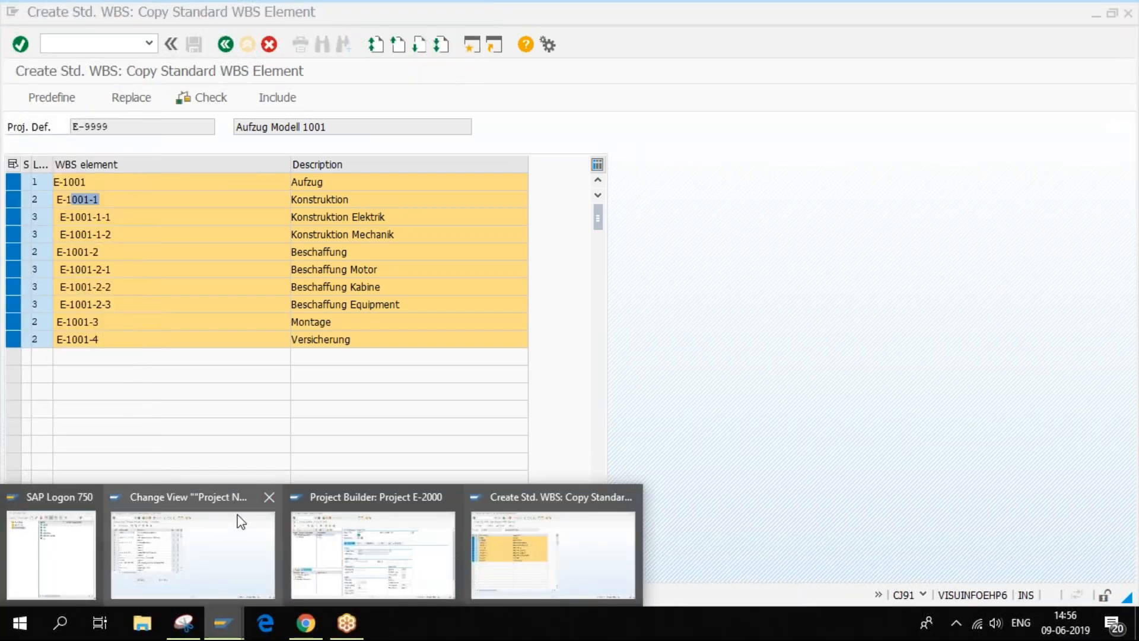
click(228, 48)
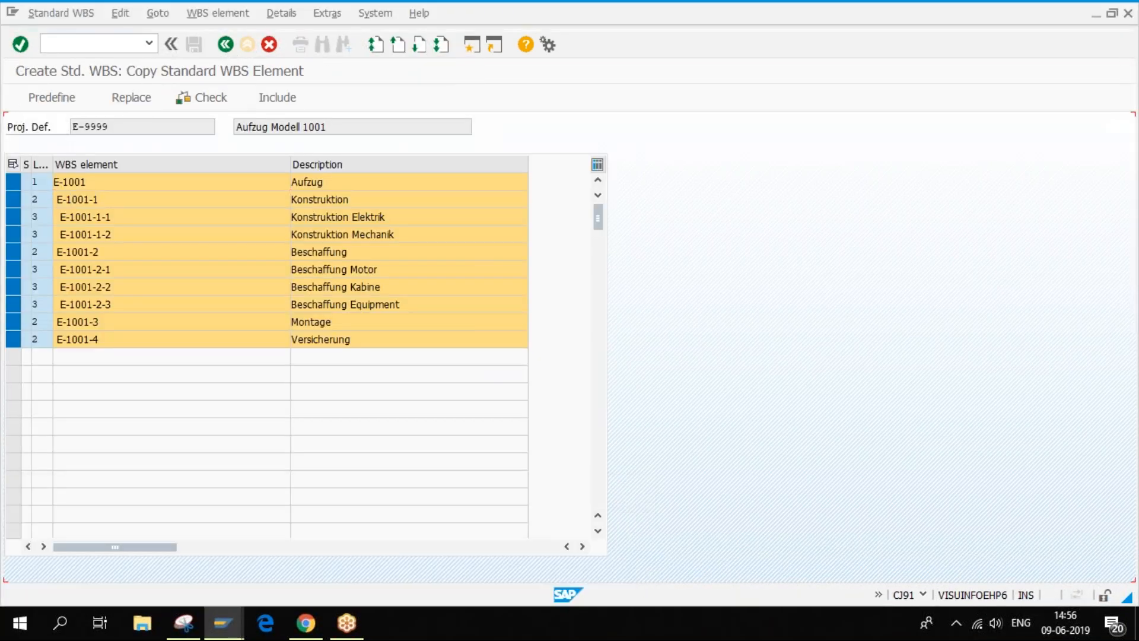
click(268, 46)
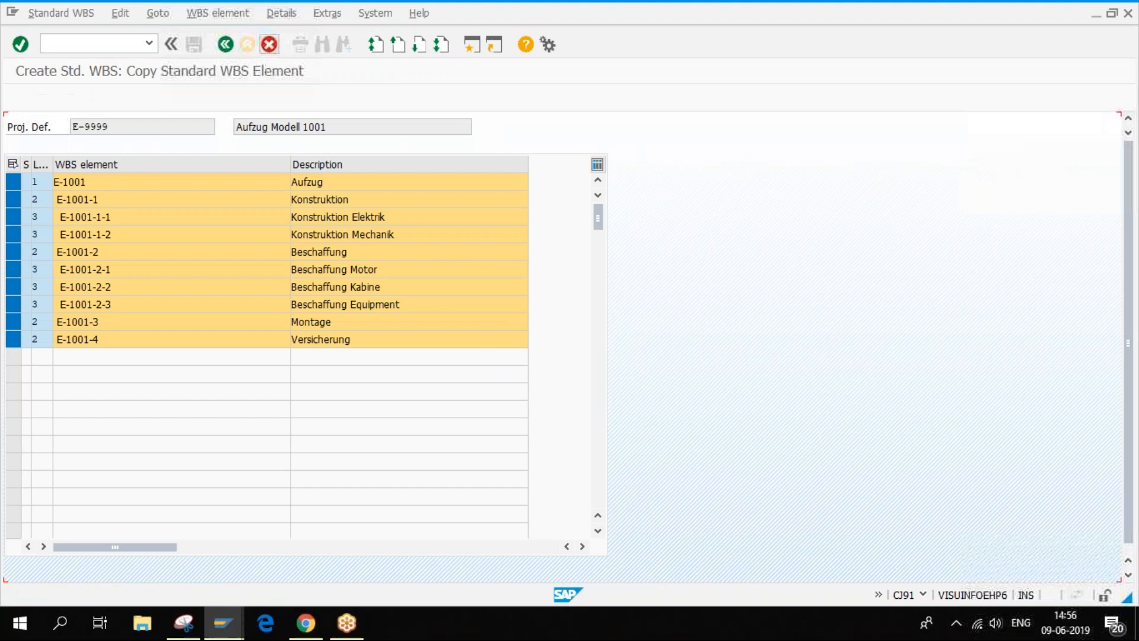
click(269, 45)
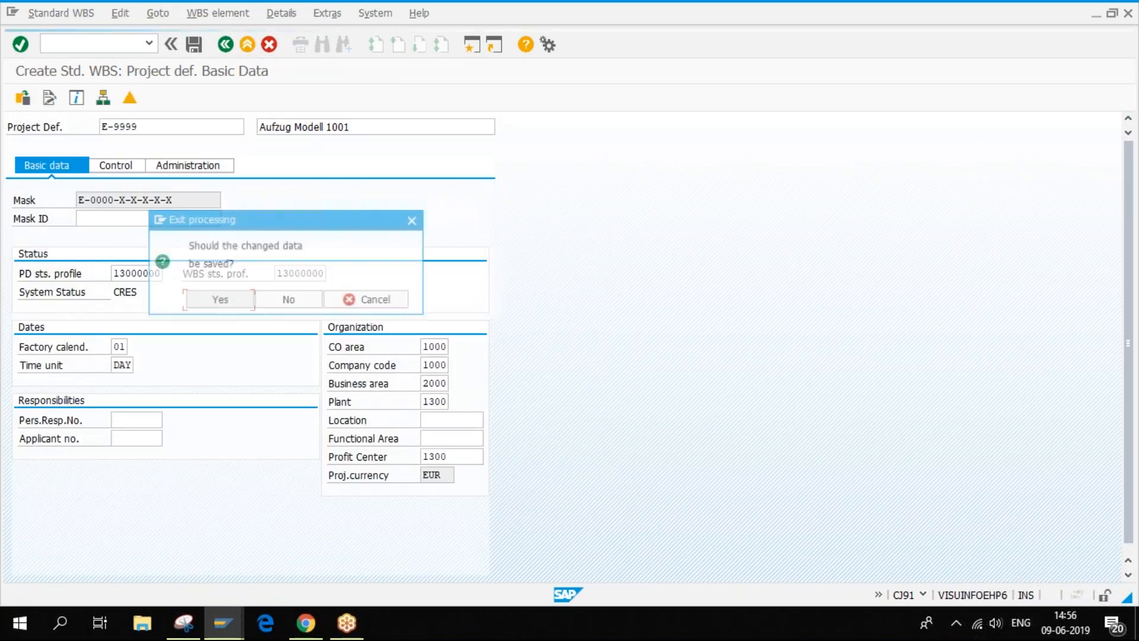
- Discard the unsaved E-9999 draft and delete E-1001 as the template standard project
click(279, 300)
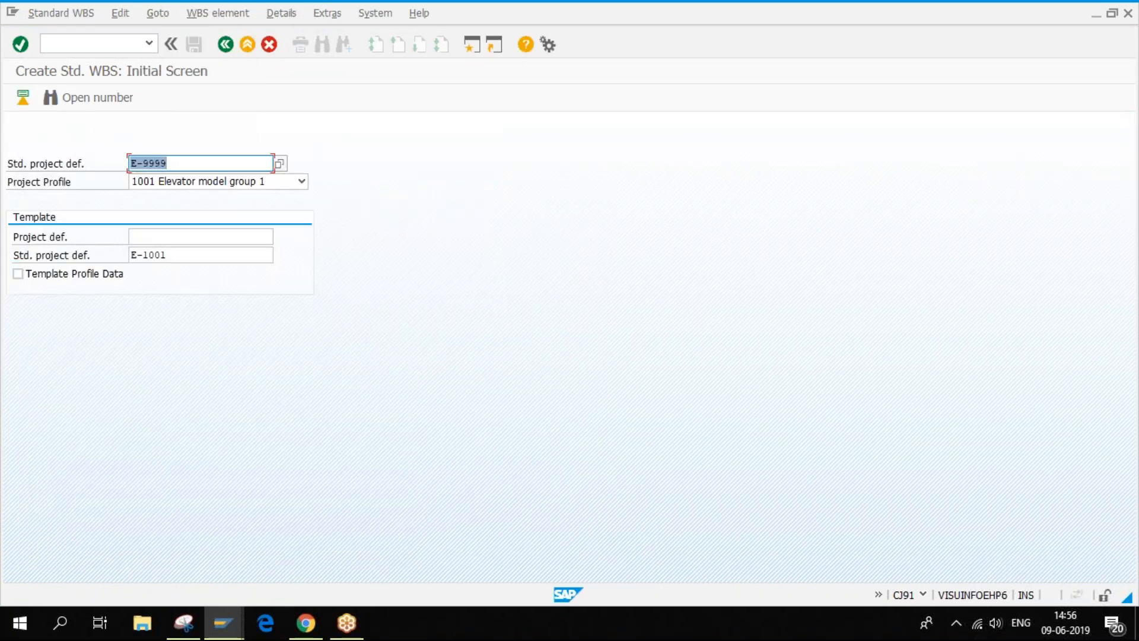
click(191, 254)
key(Delete)
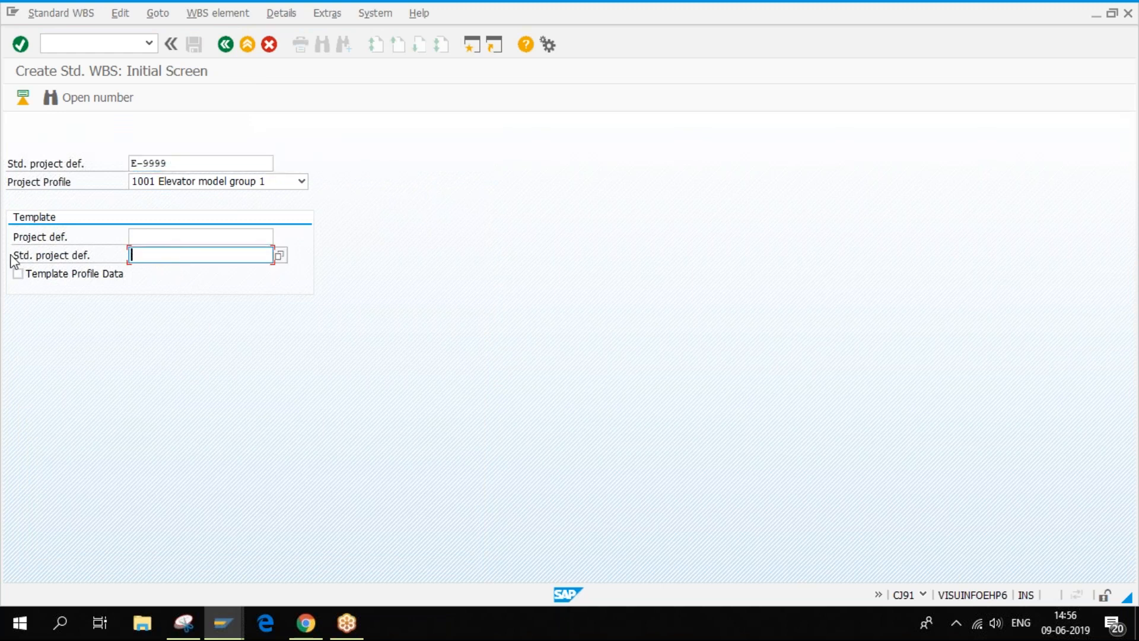
- Copy project number C/0000-022-1 from CM_Earthquake_Japan in Project Builder and return to E-9999 creation
click(222, 623)
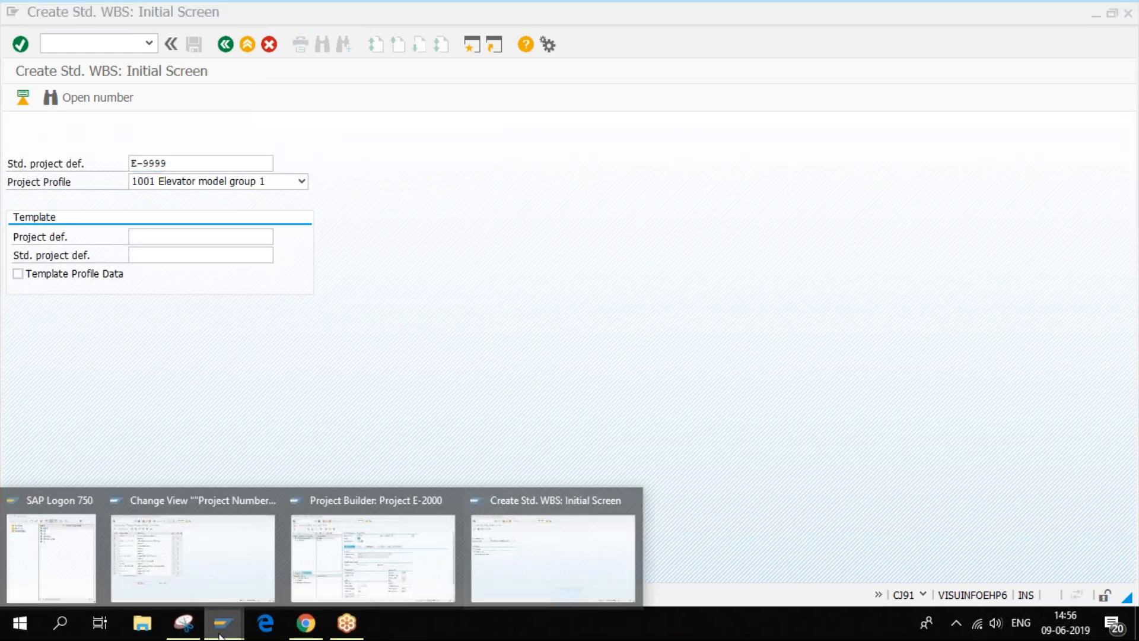
click(332, 551)
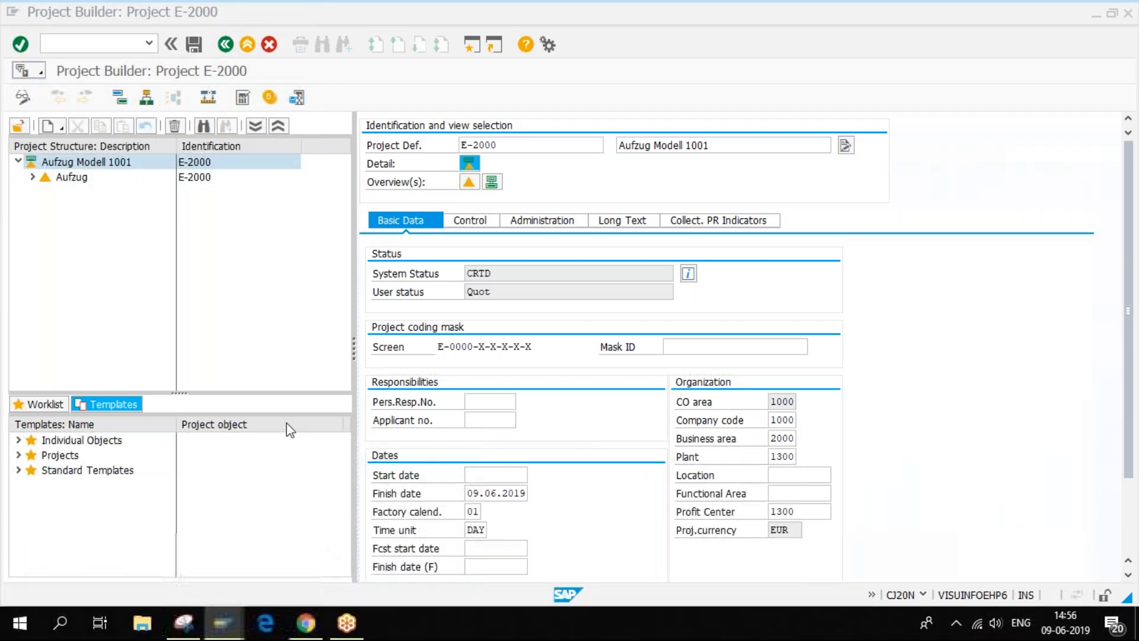
click(38, 404)
click(69, 469)
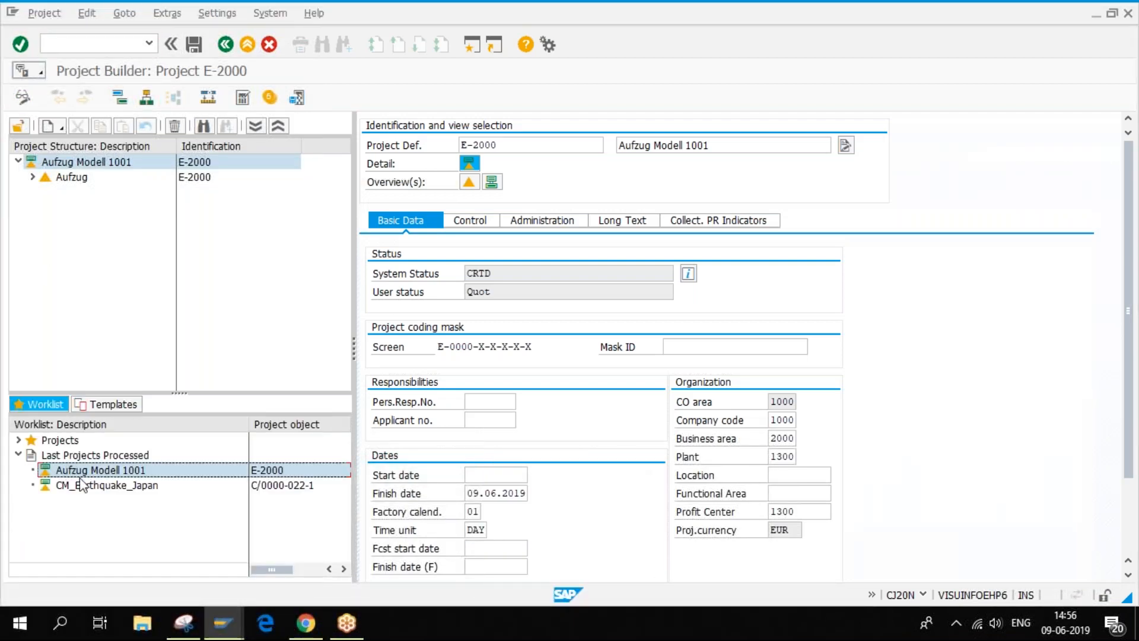
double_click(86, 485)
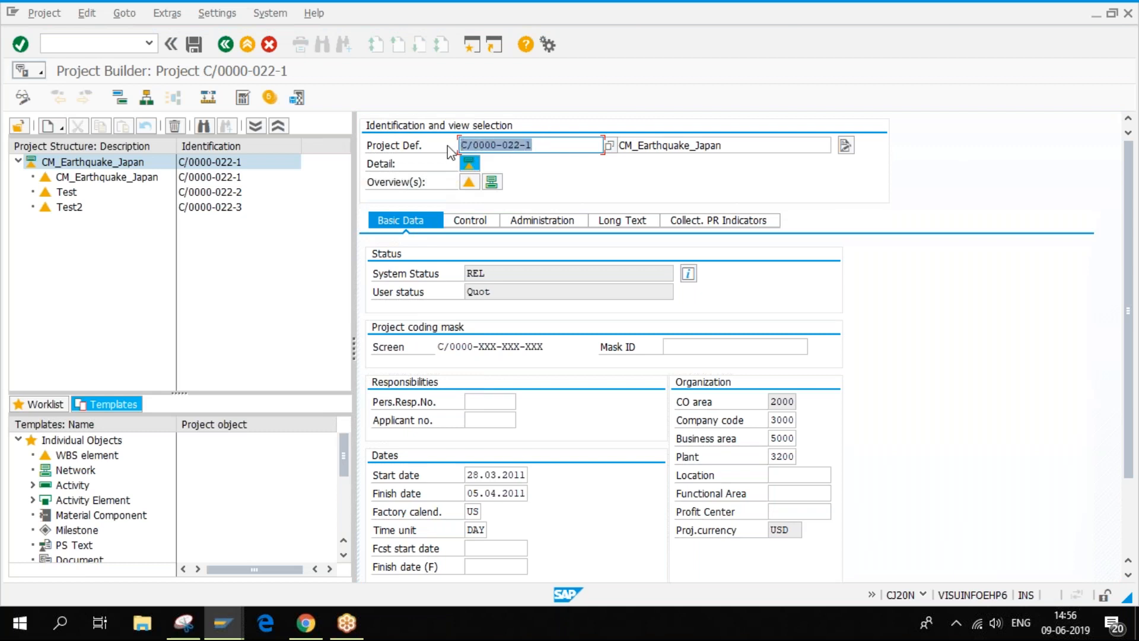
key(ctrl+c)
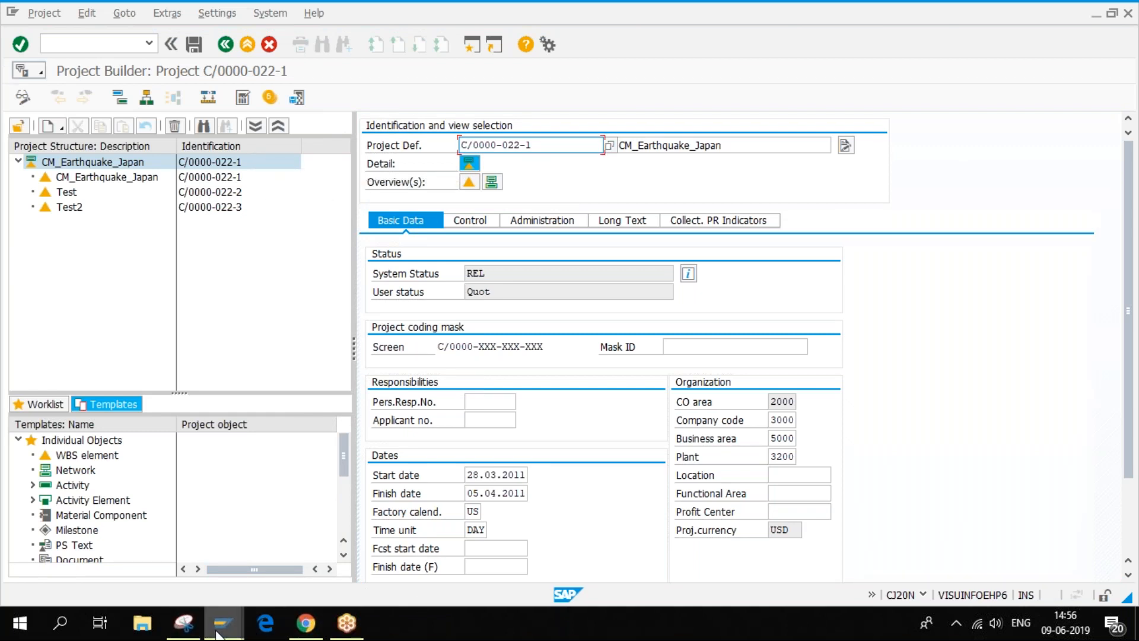
mouse_move(218, 631)
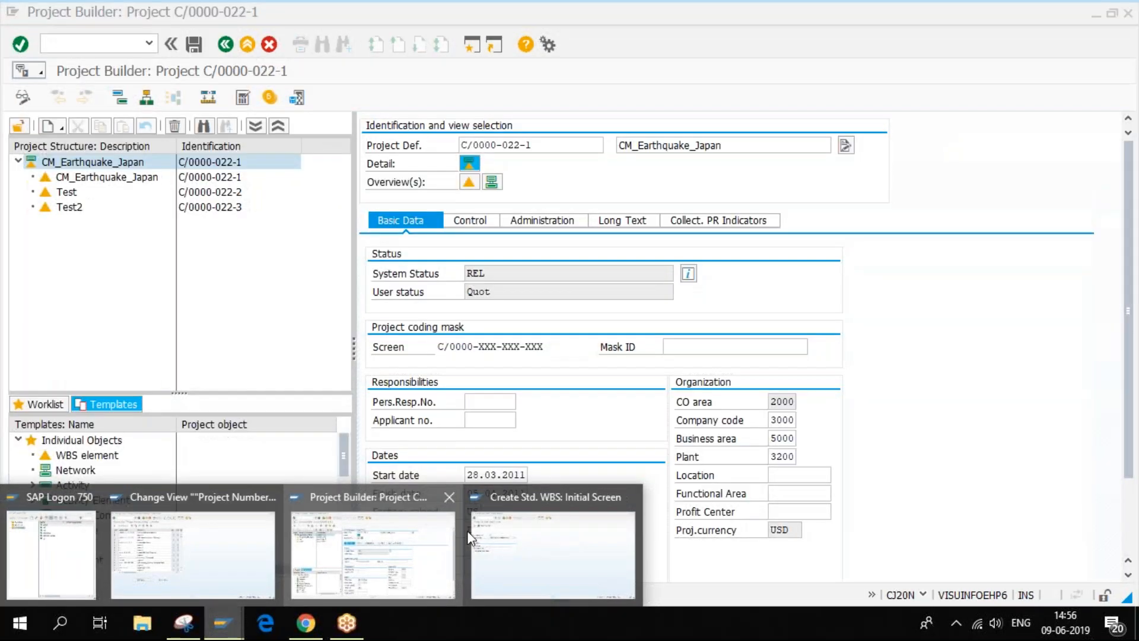
click(552, 558)
click(172, 236)
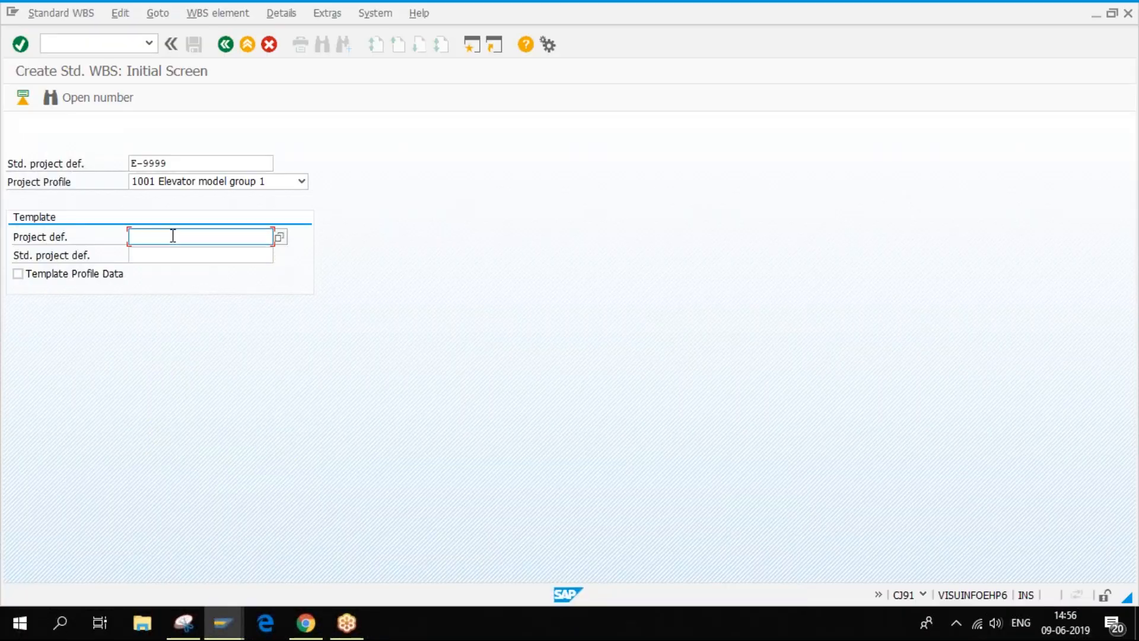
- Use C/0000-022-1 as the template project for E-9999 and proceed to its WBS elements
key(ctrl+v)
click(23, 99)
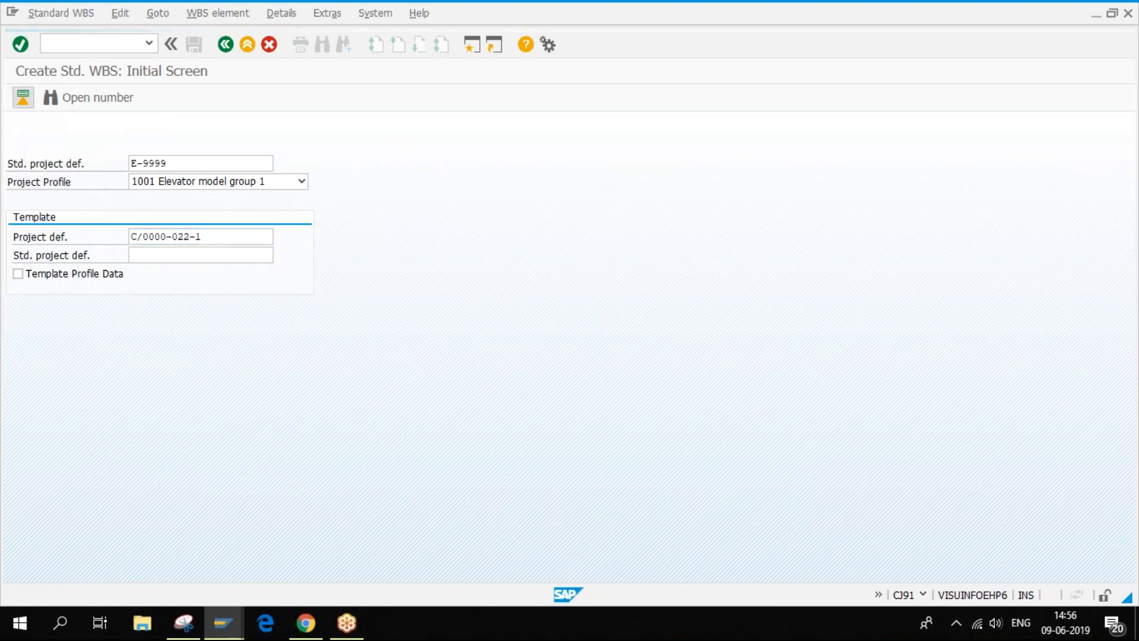
click(234, 377)
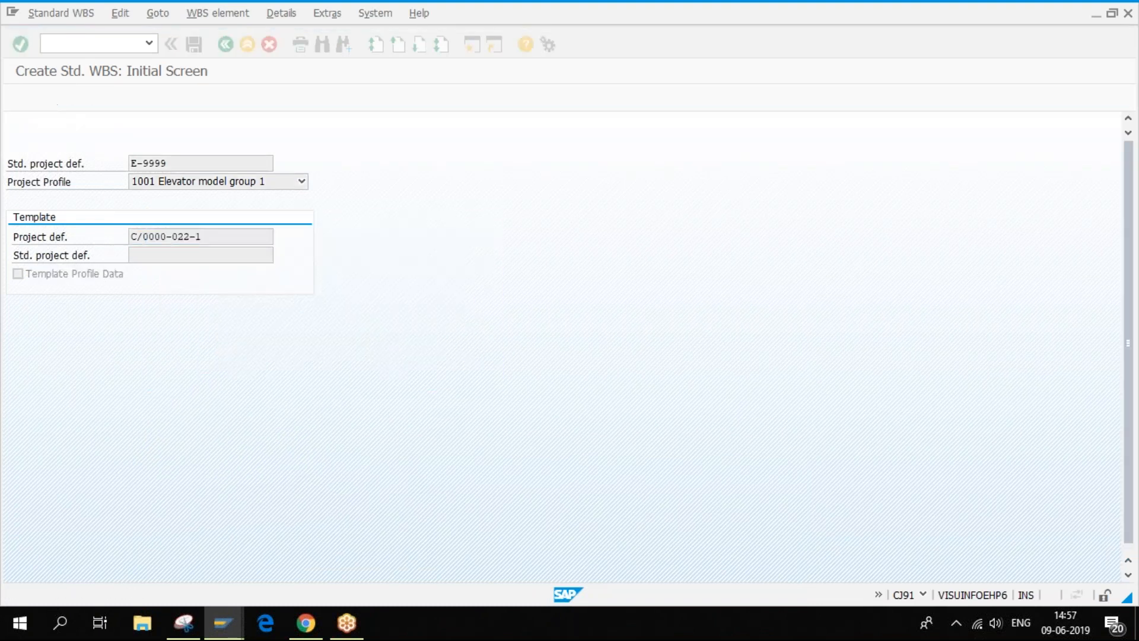
click(23, 97)
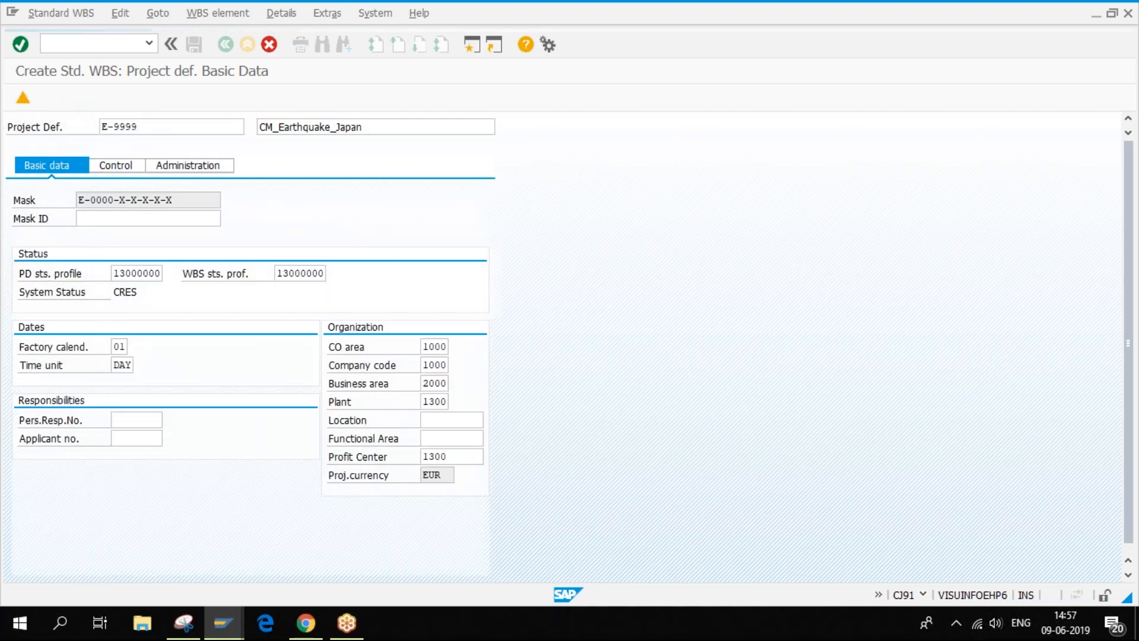
- Rename the included WBS element keys from the C/0000 prefix to E-9999
click(141, 210)
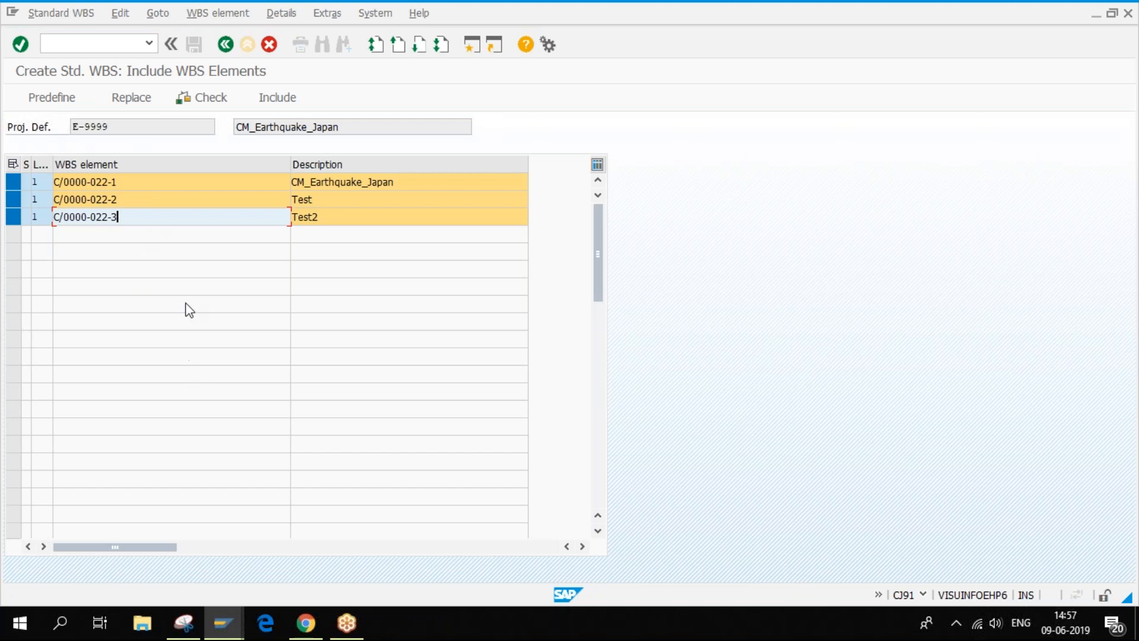
drag(112, 126, 70, 125)
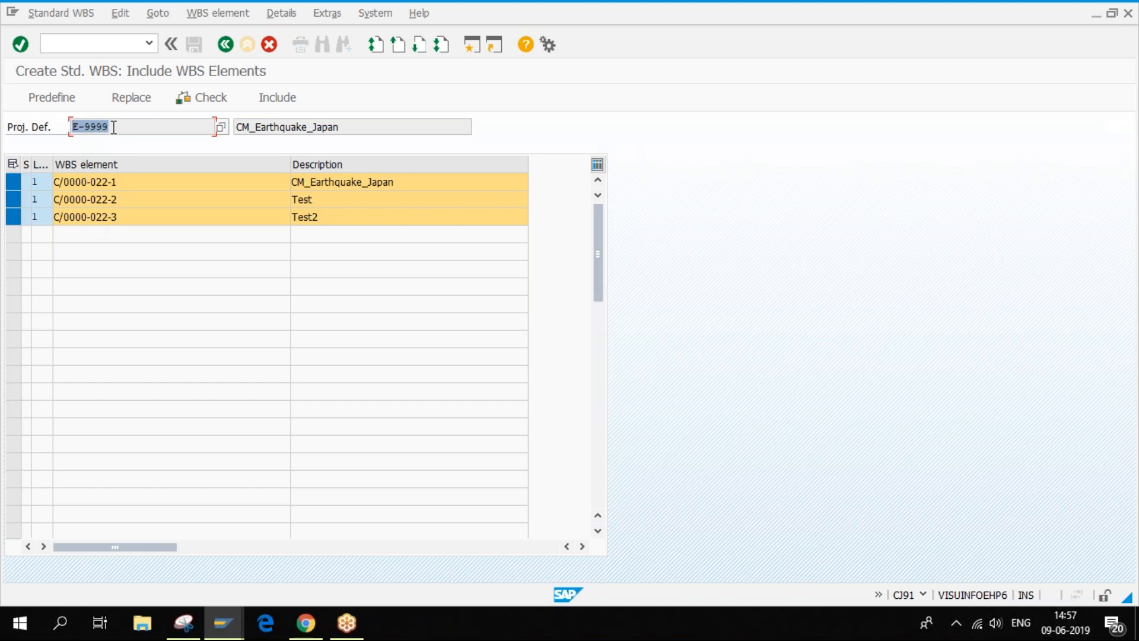
drag(87, 181, 9, 212)
key(ctrl+v)
key(ctrl+v)
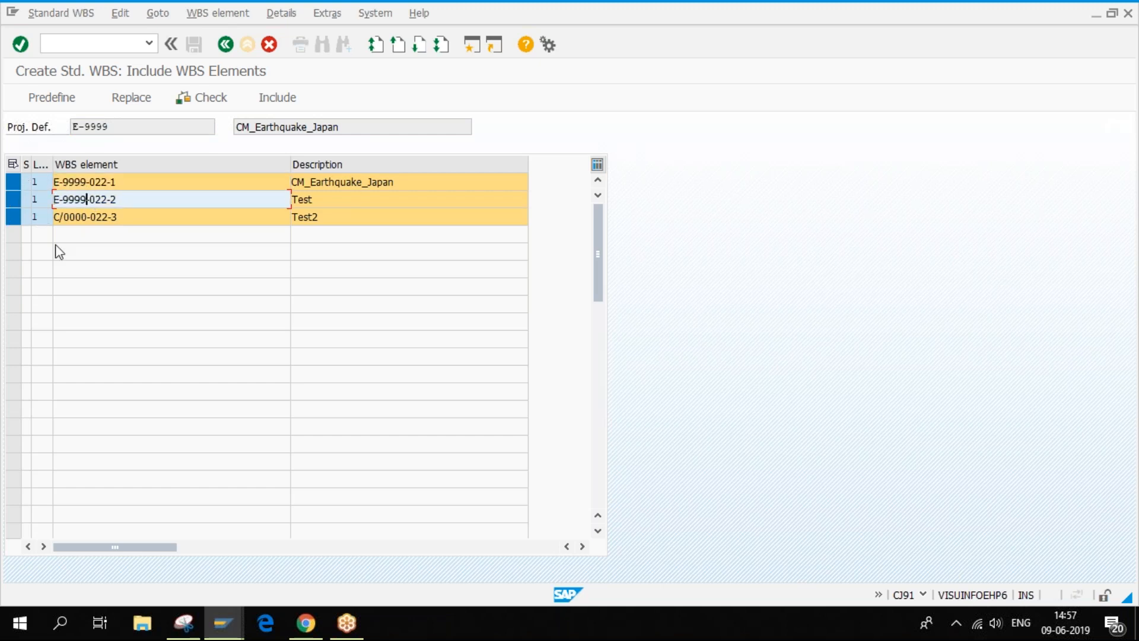
click(88, 217)
drag(88, 217, 3, 235)
key(ctrl+v)
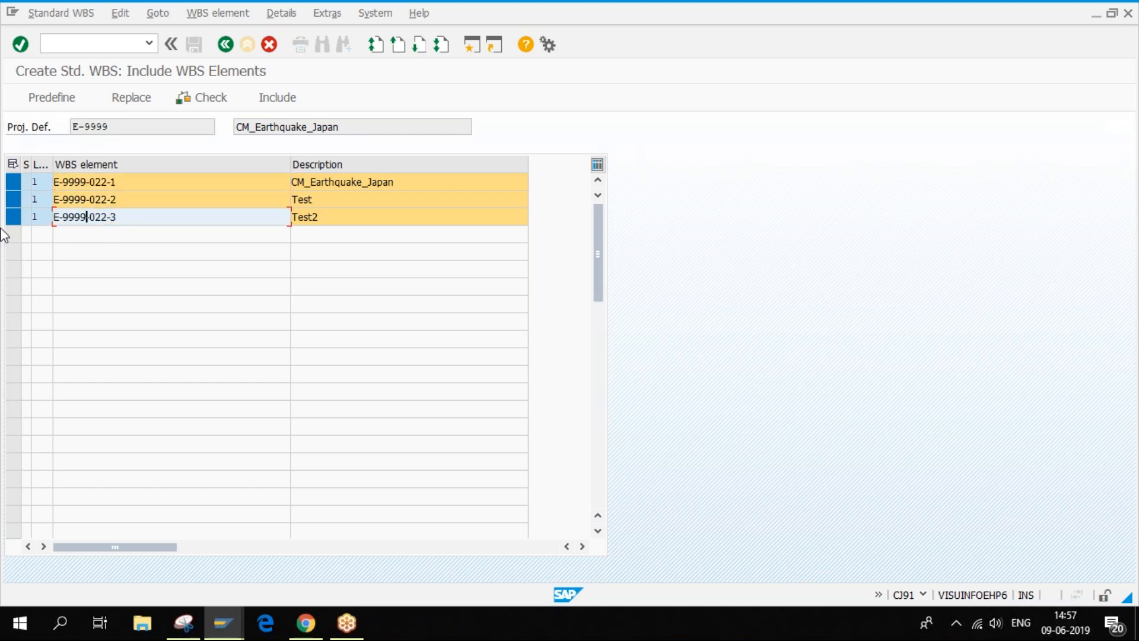
key(Return)
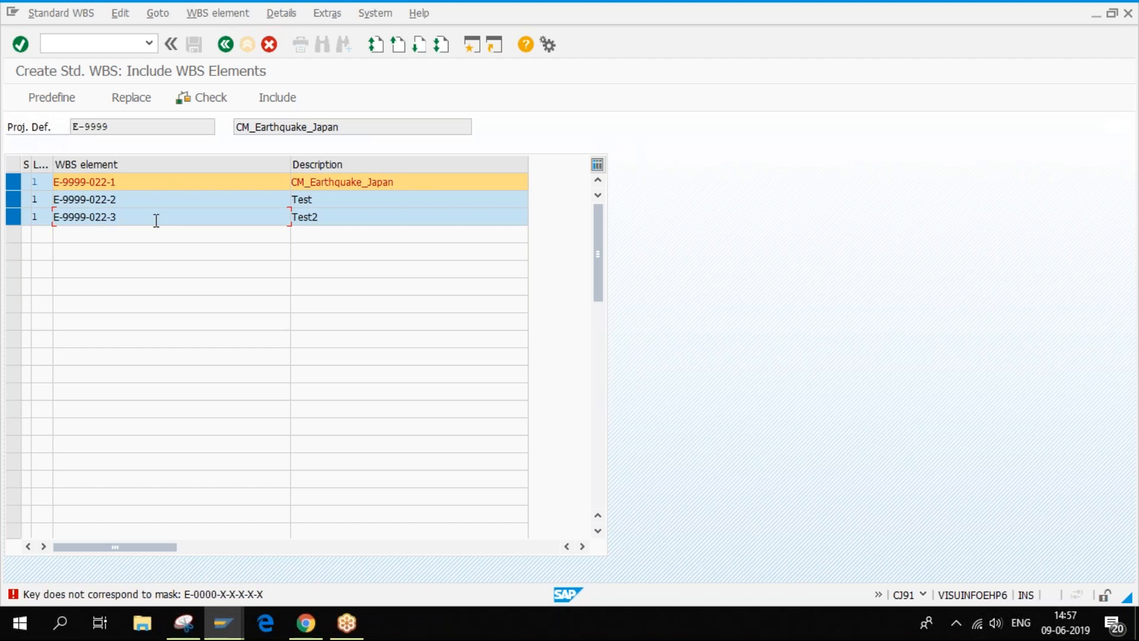
- Check the E-9999 and E-9999-022-1 keys, then leave the WBS element inclusion screen
drag(74, 127, 139, 117)
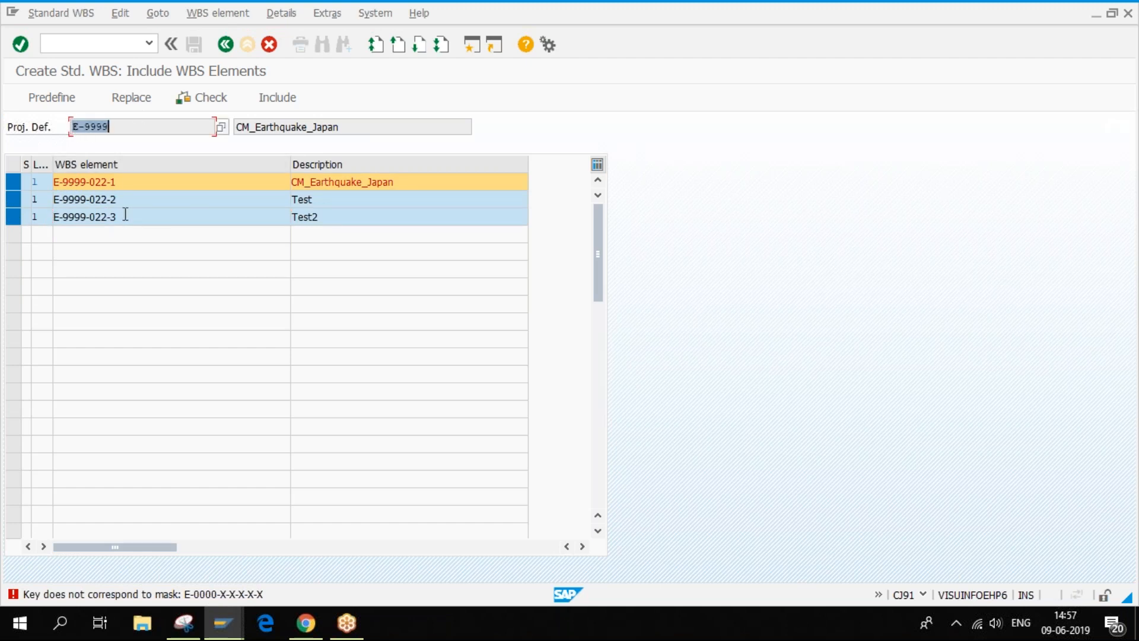
drag(132, 178, 30, 177)
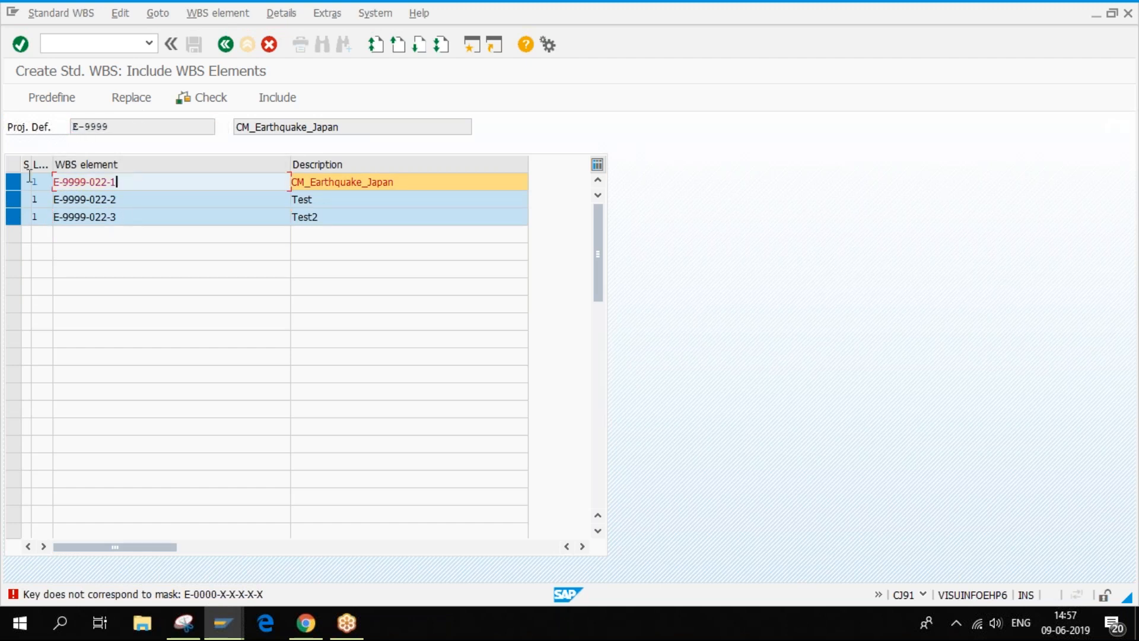
click(118, 126)
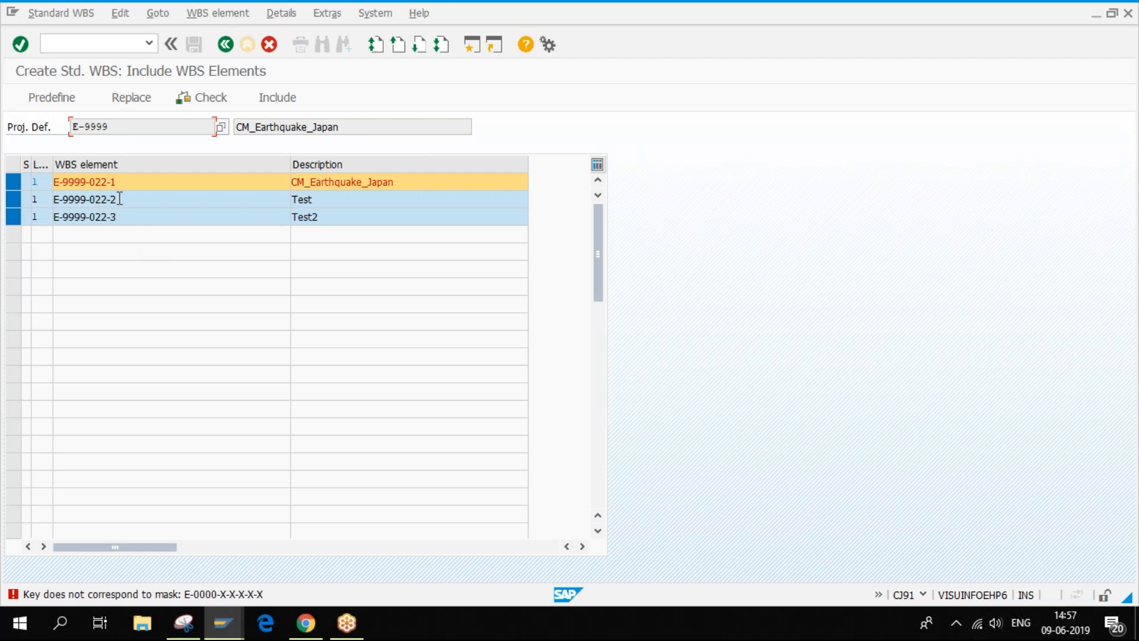
click(269, 45)
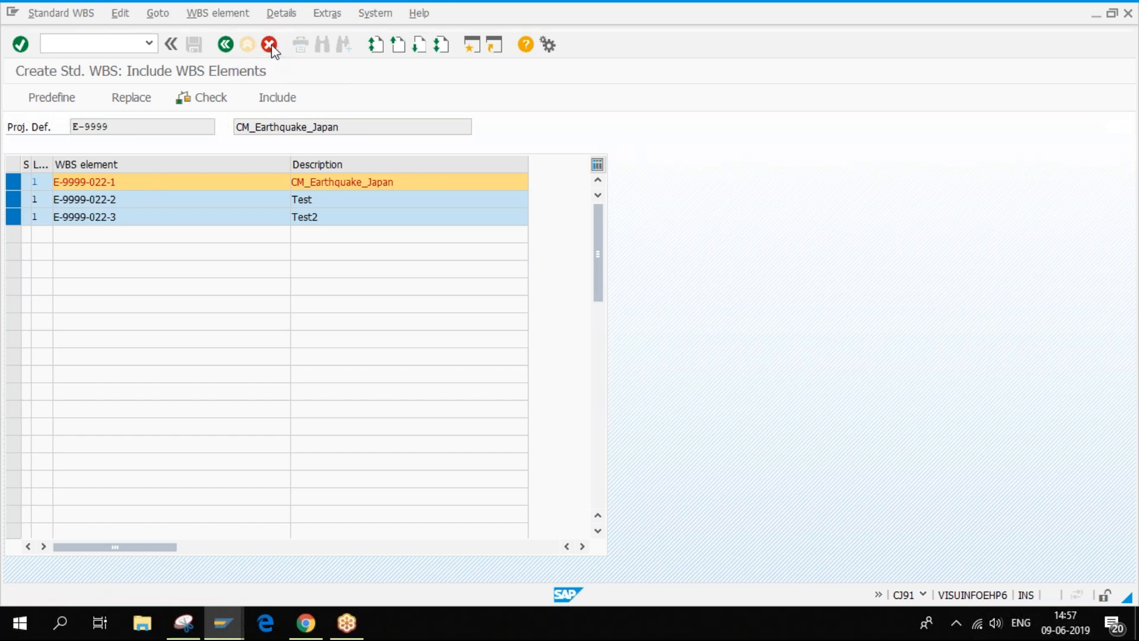
- Exit standard WBS E-9999 without saving, returning to the template project field
click(247, 44)
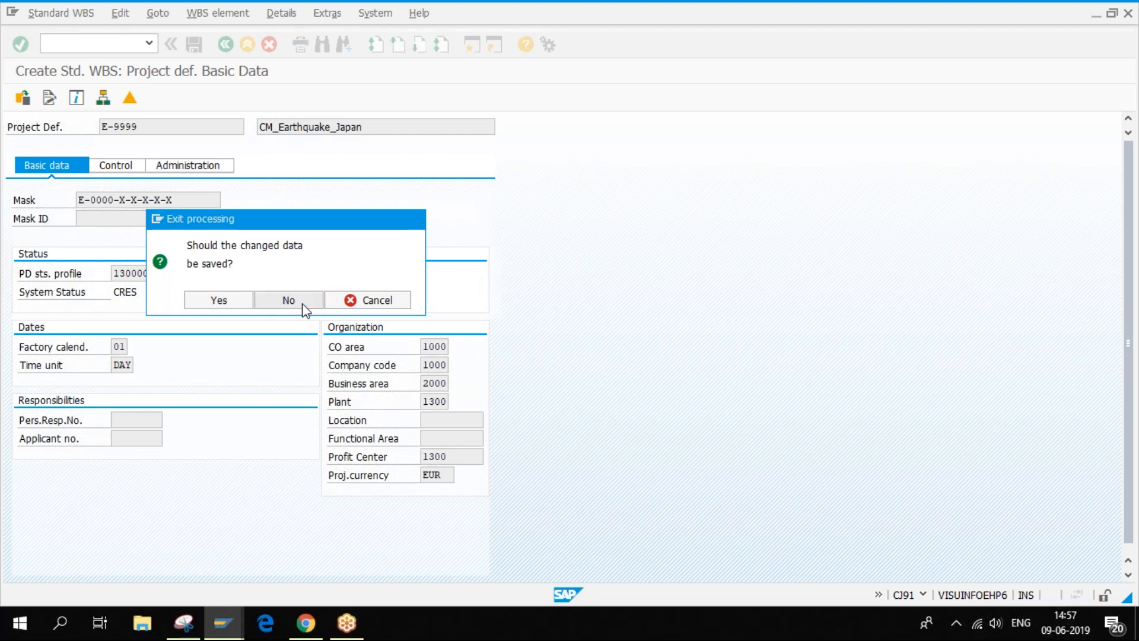
click(295, 303)
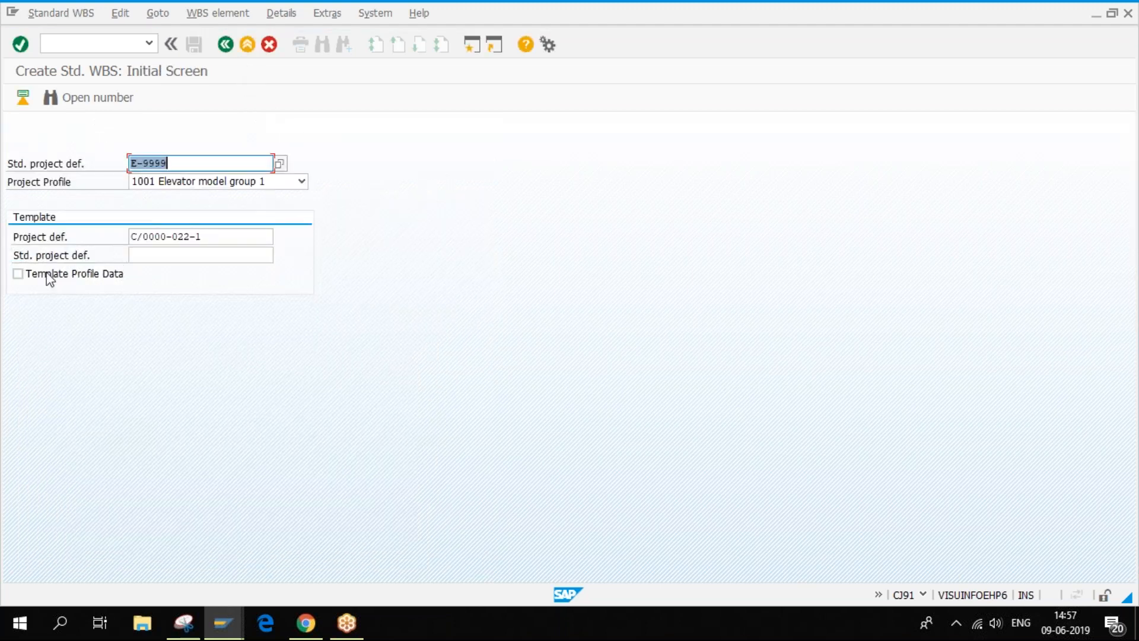
click(157, 257)
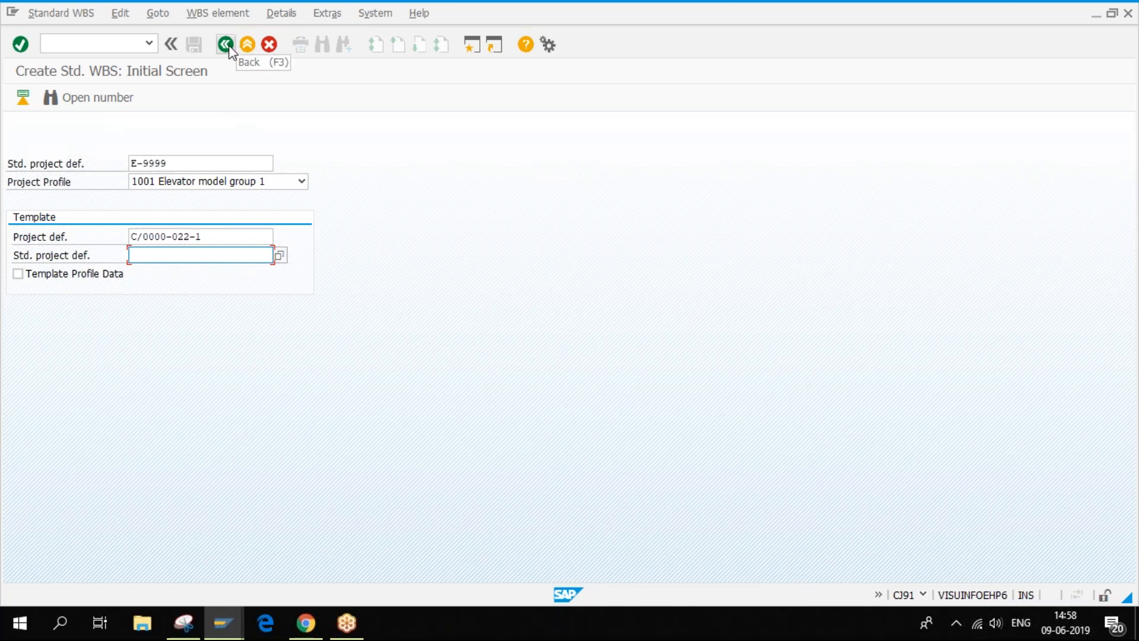
- Open Aufzug Modell 1001 (E-2000) from recent projects in Project Builder and expand all
mouse_move(226, 626)
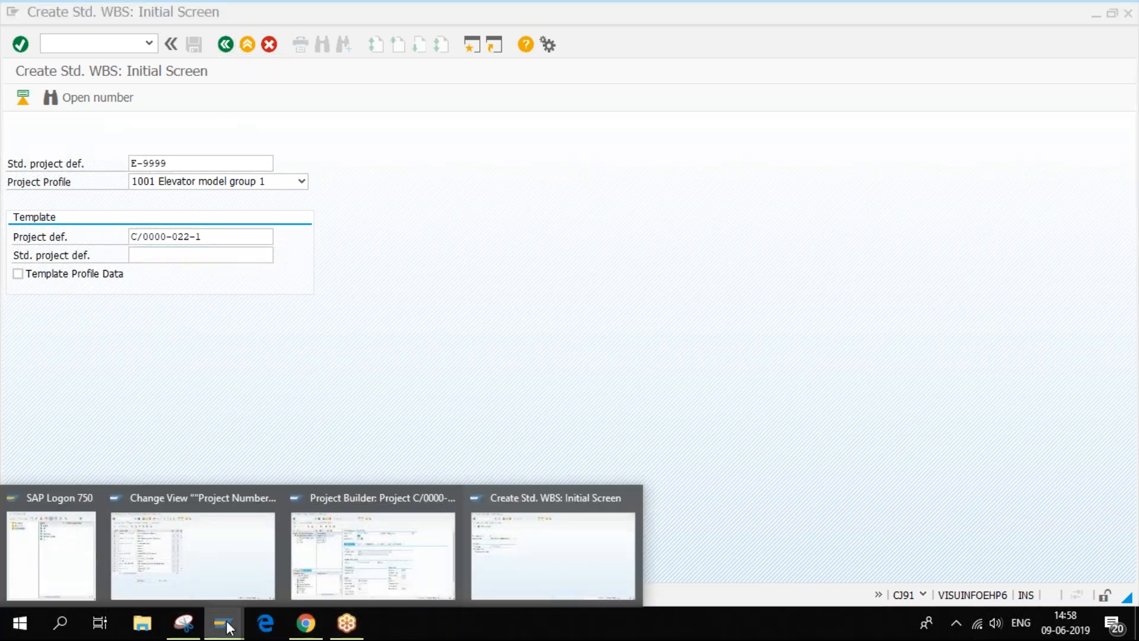
click(378, 530)
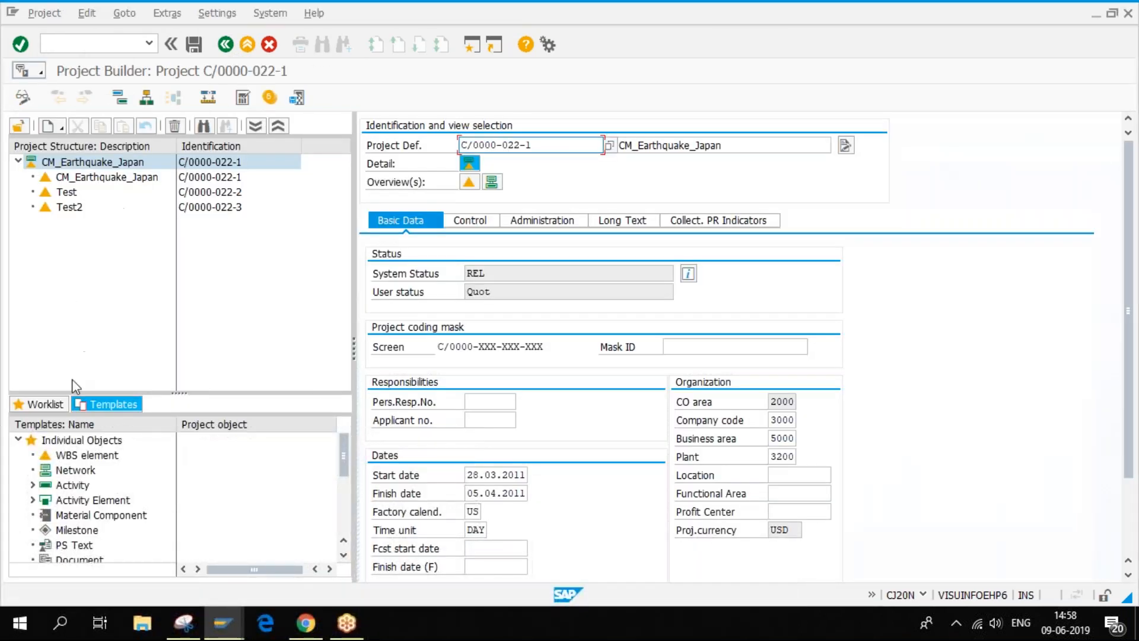
click(51, 403)
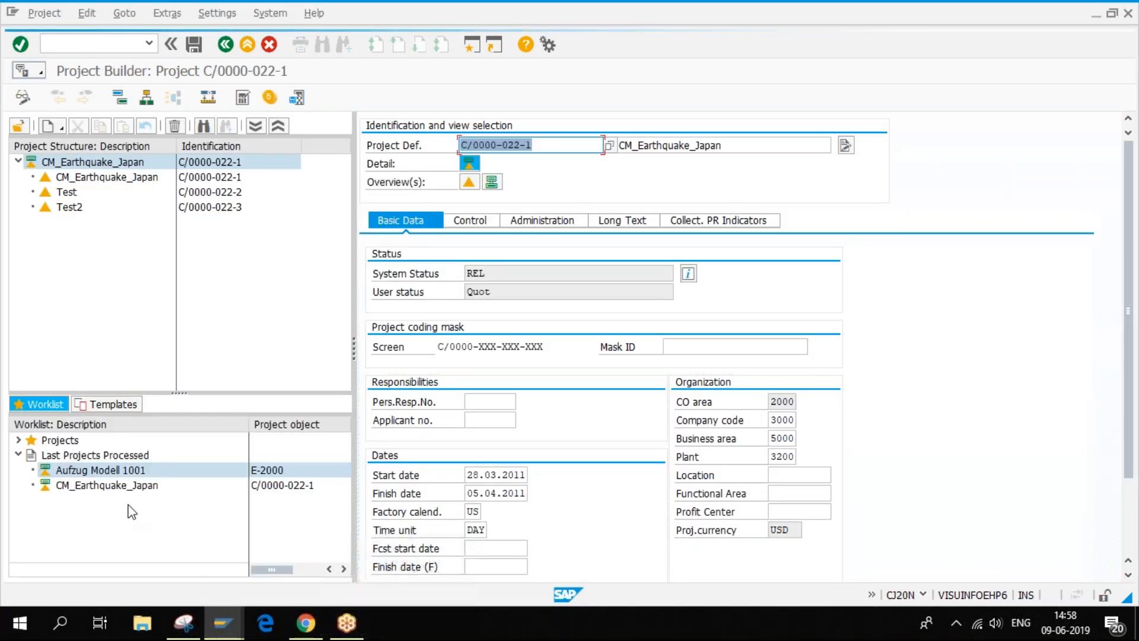
click(75, 485)
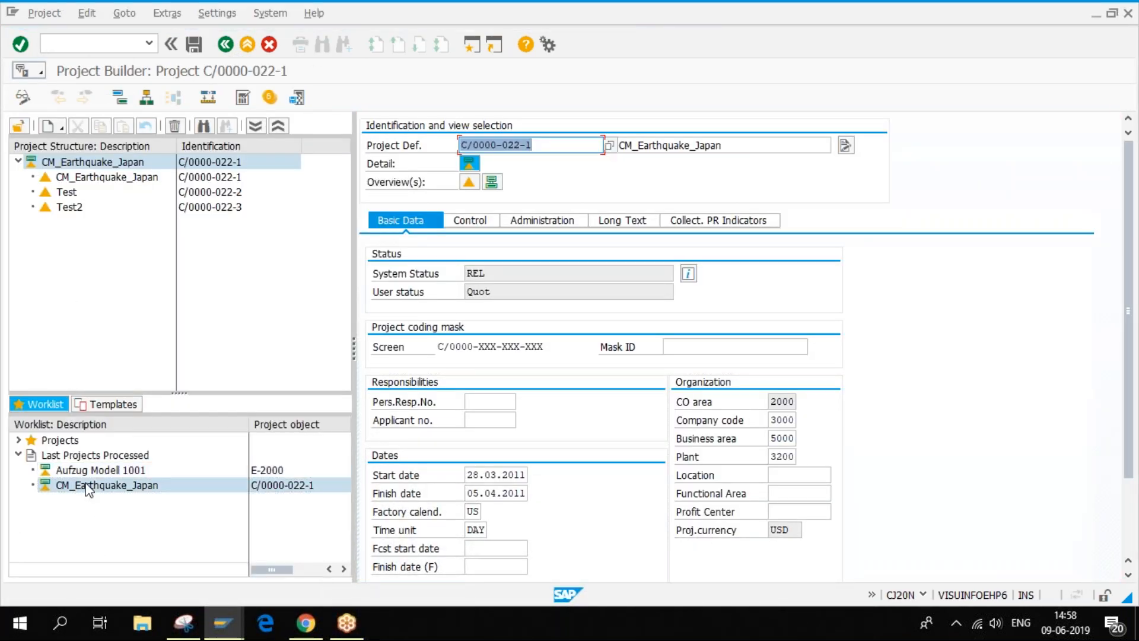
click(88, 468)
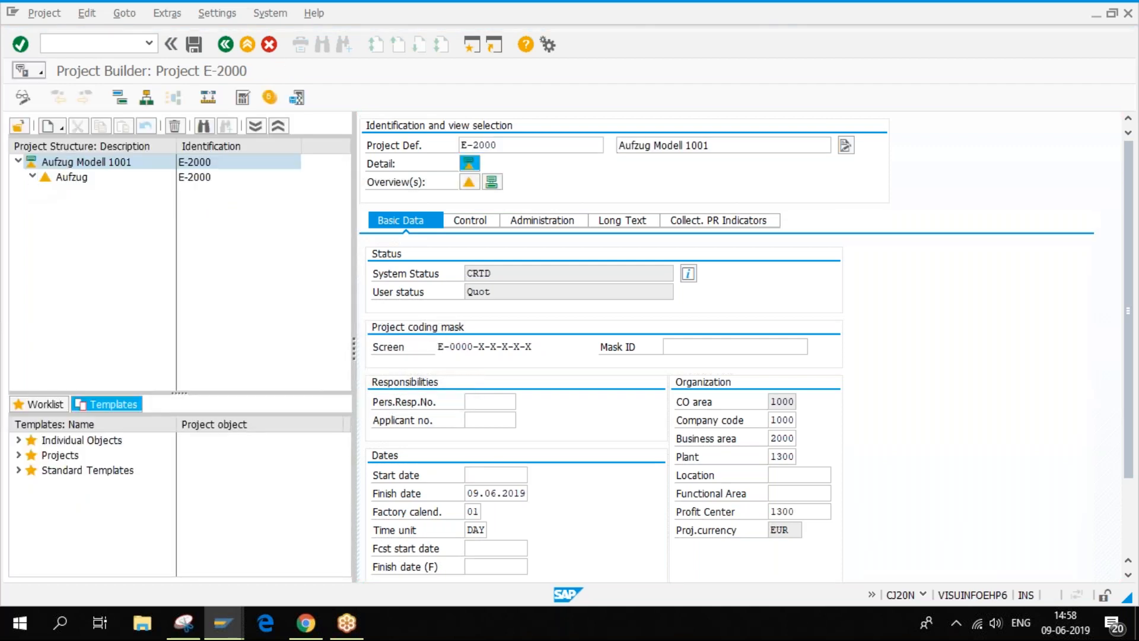
click(32, 177)
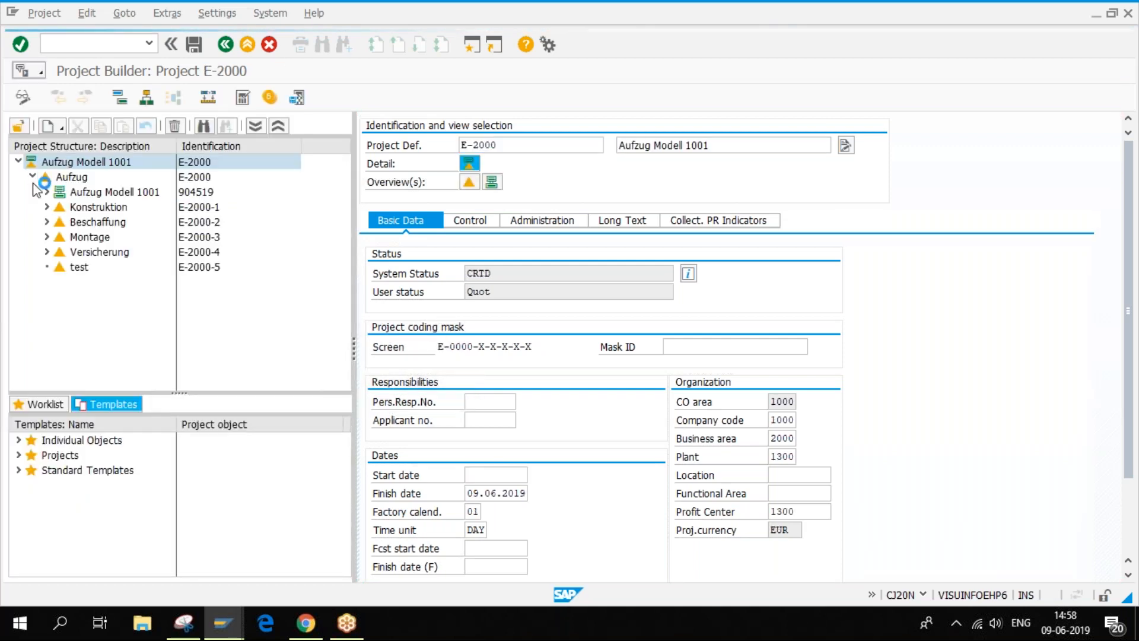
click(256, 126)
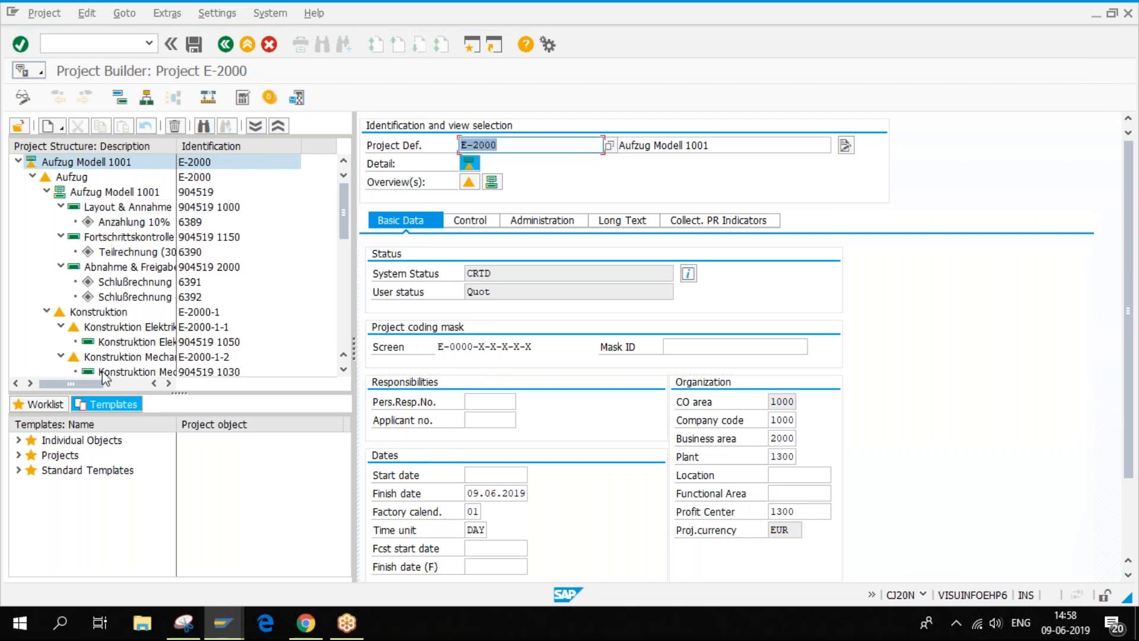
click(213, 630)
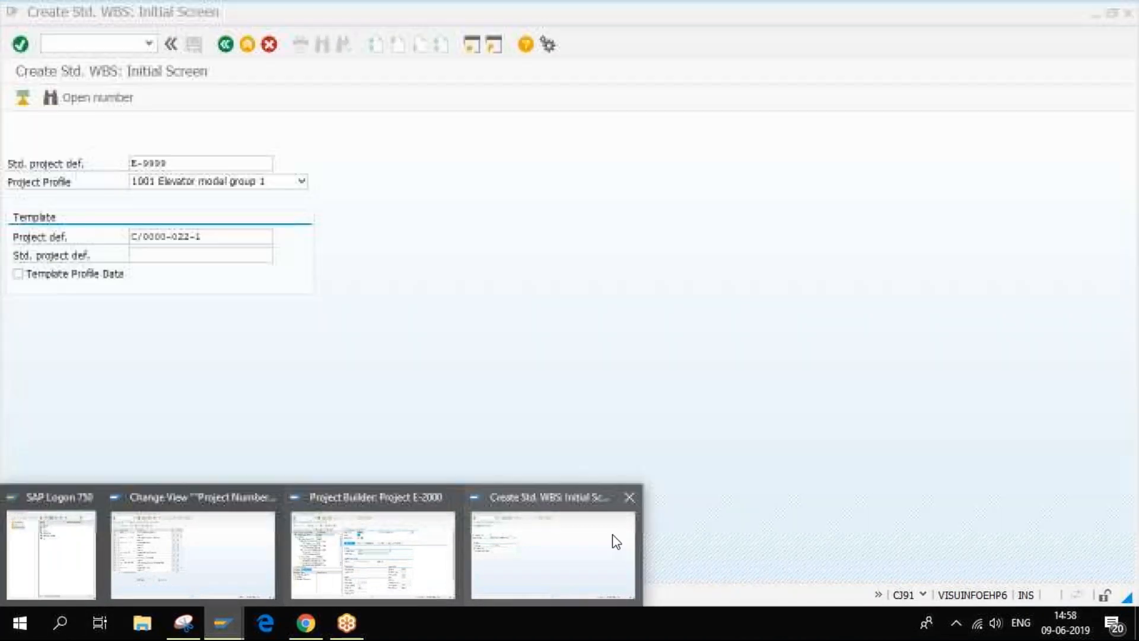
- Open standard network 10000024 in CN02 - Change and display its activities
click(611, 539)
click(225, 45)
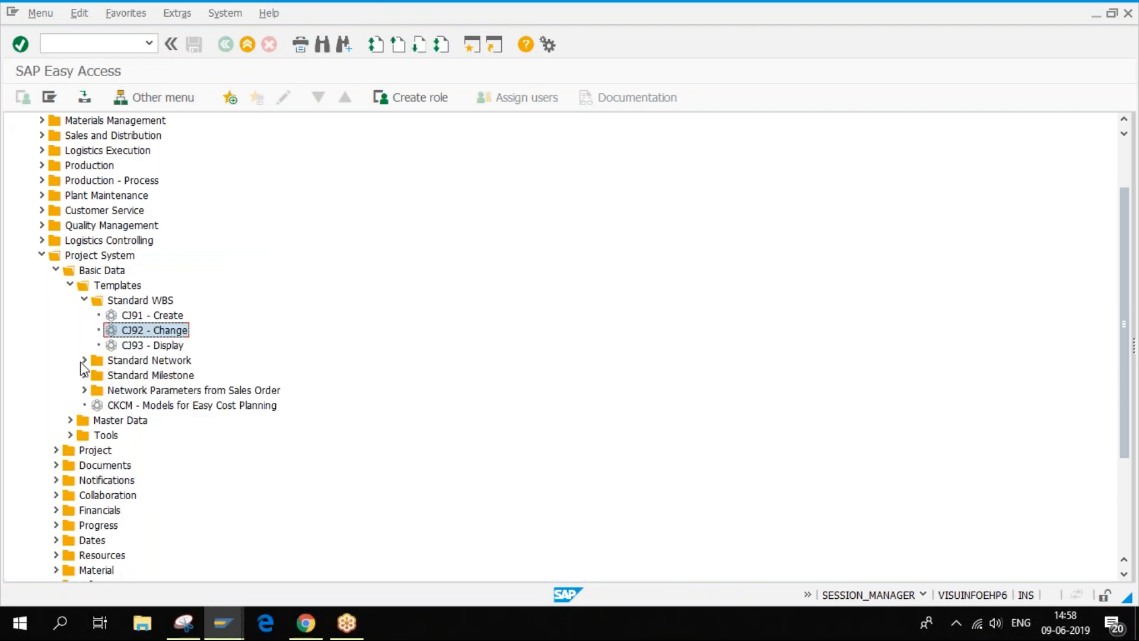
click(84, 360)
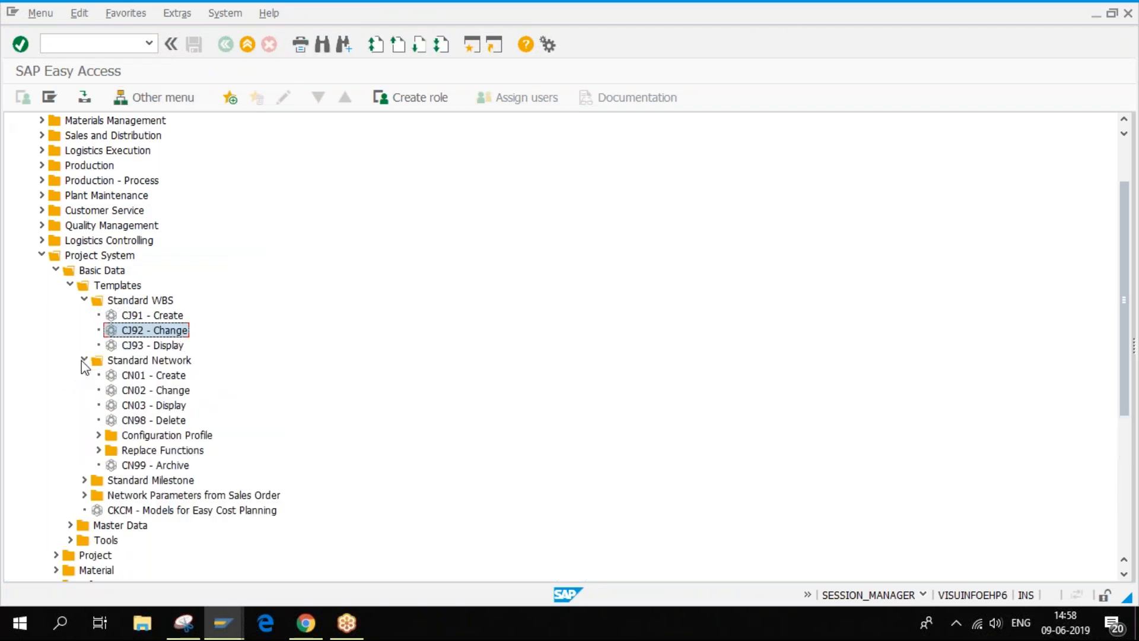
double_click(155, 391)
click(165, 130)
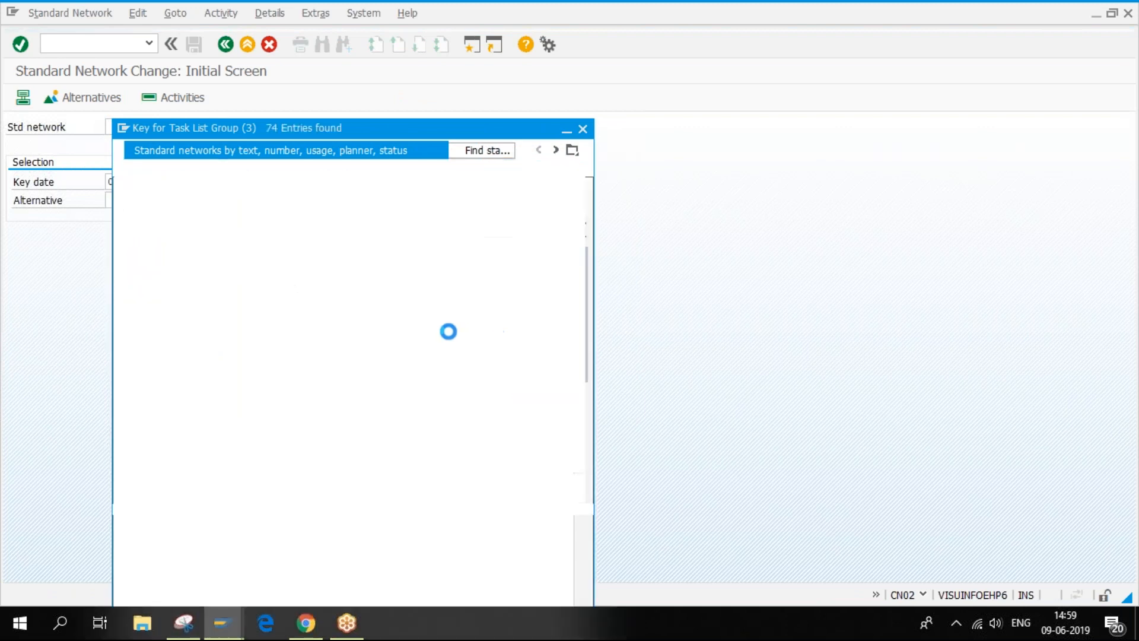
double_click(140, 233)
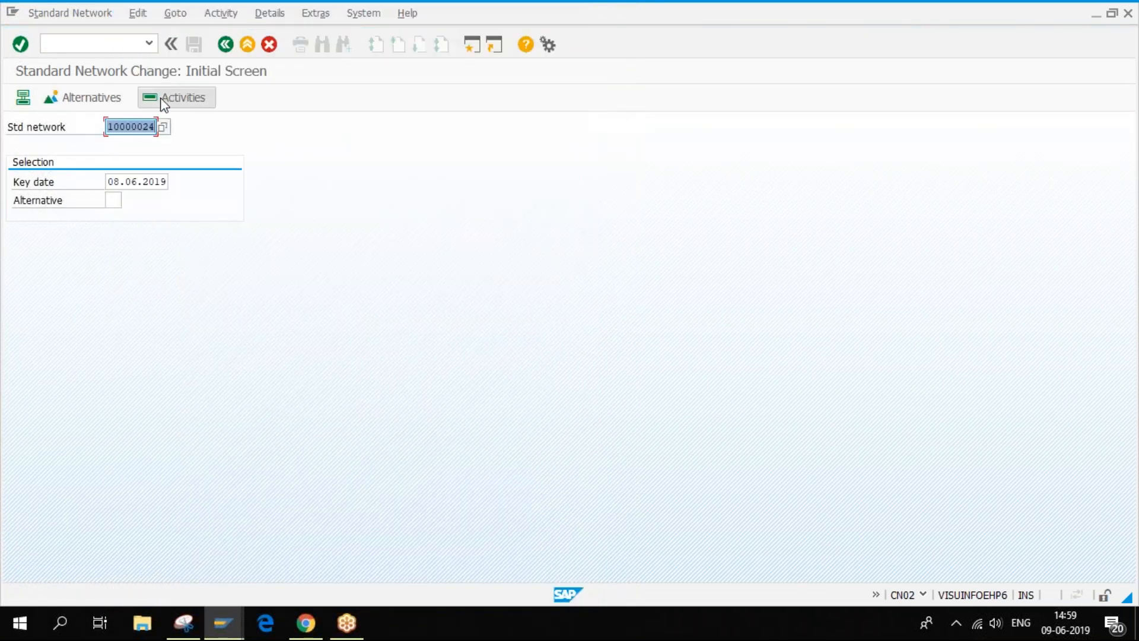
click(164, 101)
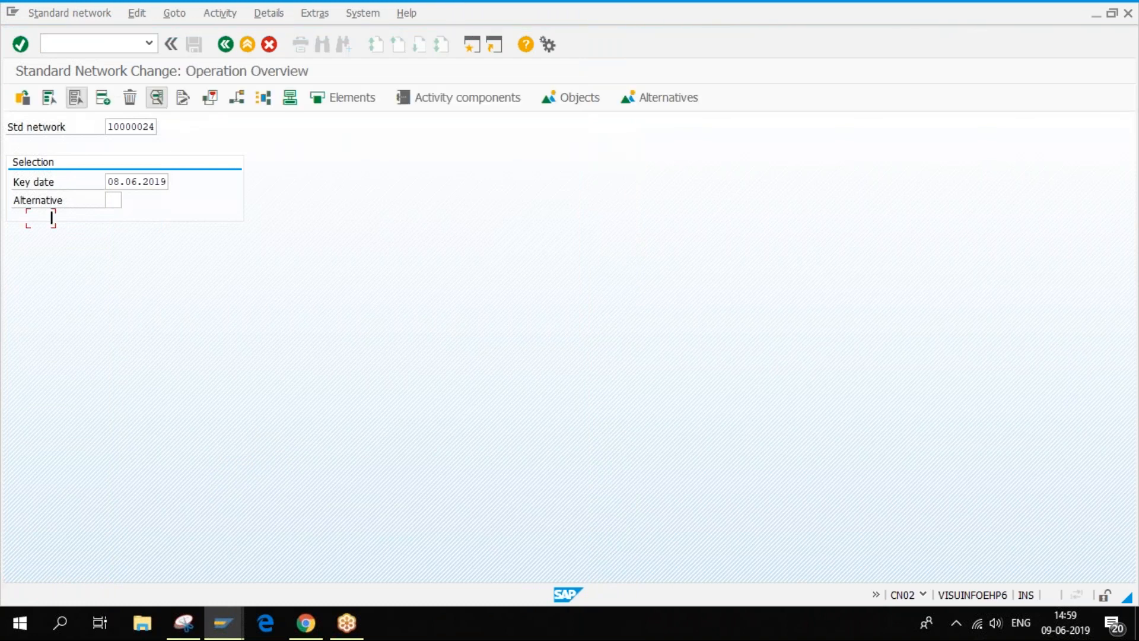
- Scroll network 10000024's activity table to 0440 Test Entire Unit through 0470 Handing Over Facilities
click(102, 127)
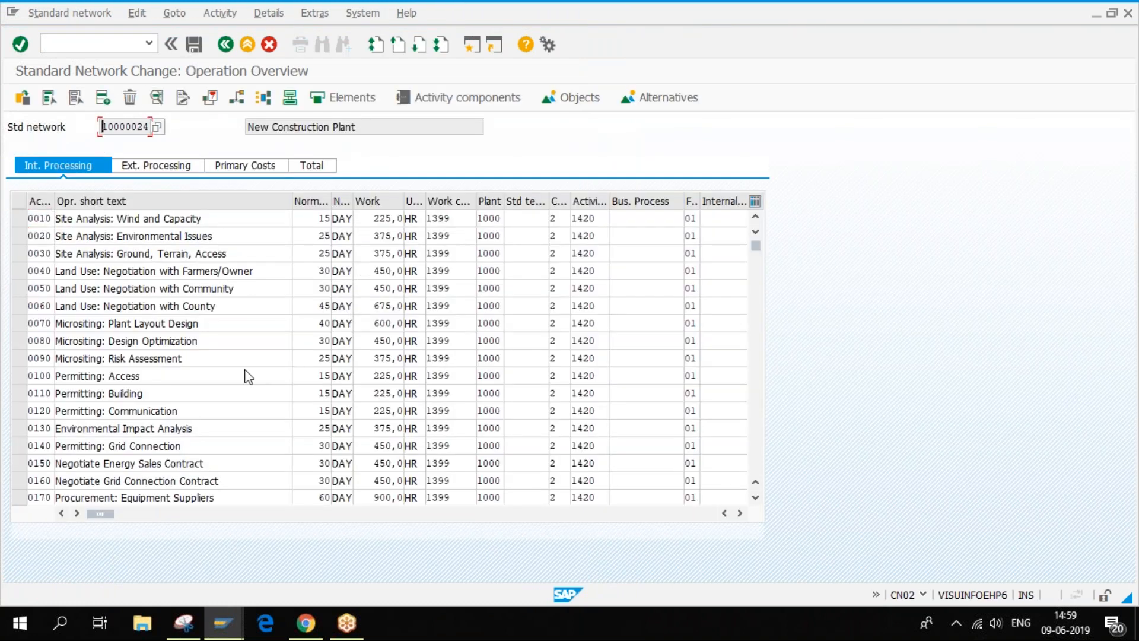
click(761, 422)
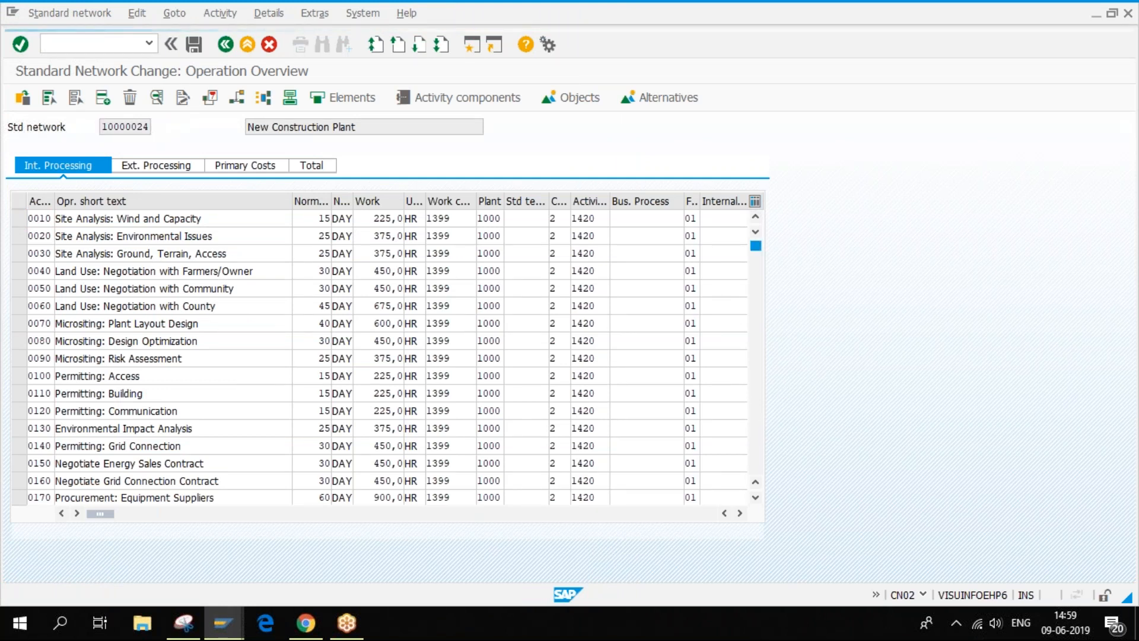
click(756, 416)
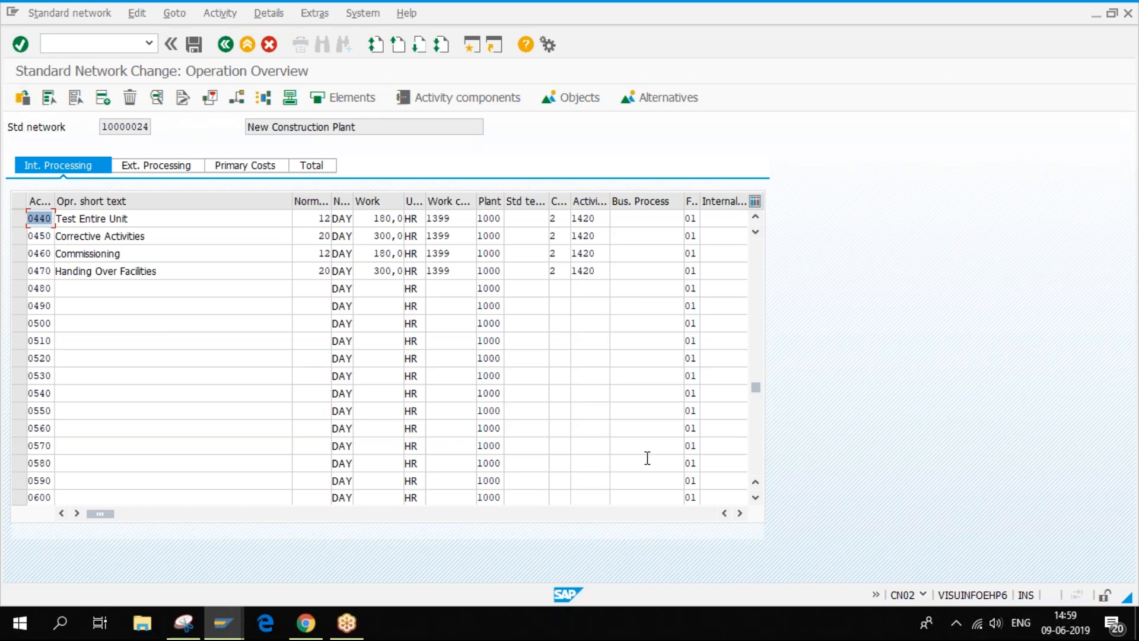
click(739, 514)
- Scroll right to the Std.WBS element column, blank for activities 0440–0470
click(739, 514)
click(739, 514)
click(740, 513)
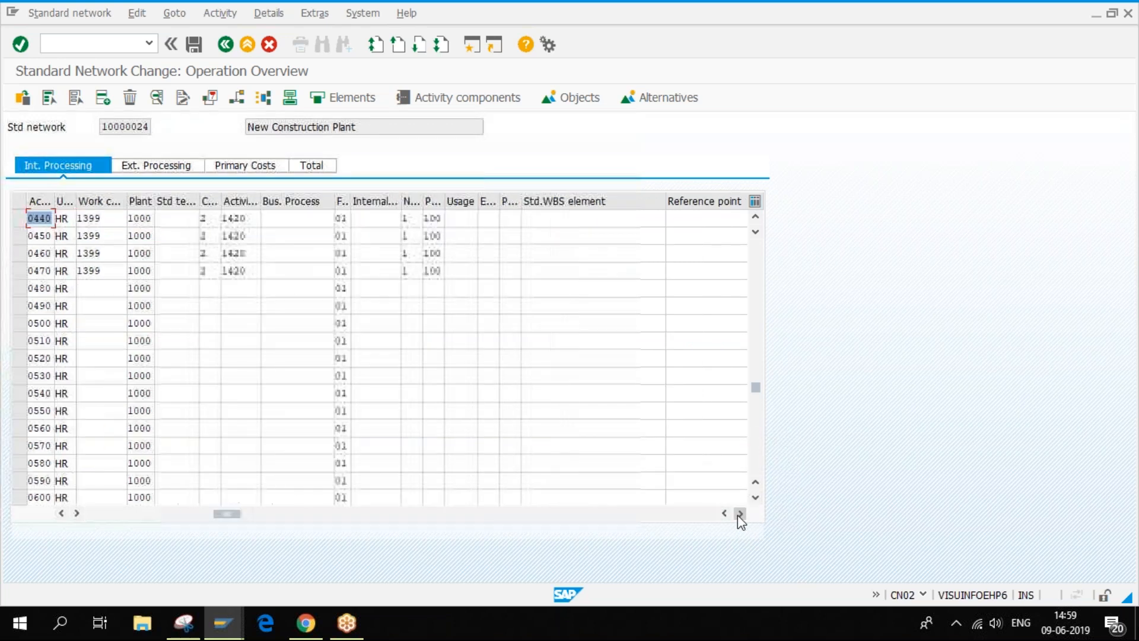
click(740, 514)
click(494, 219)
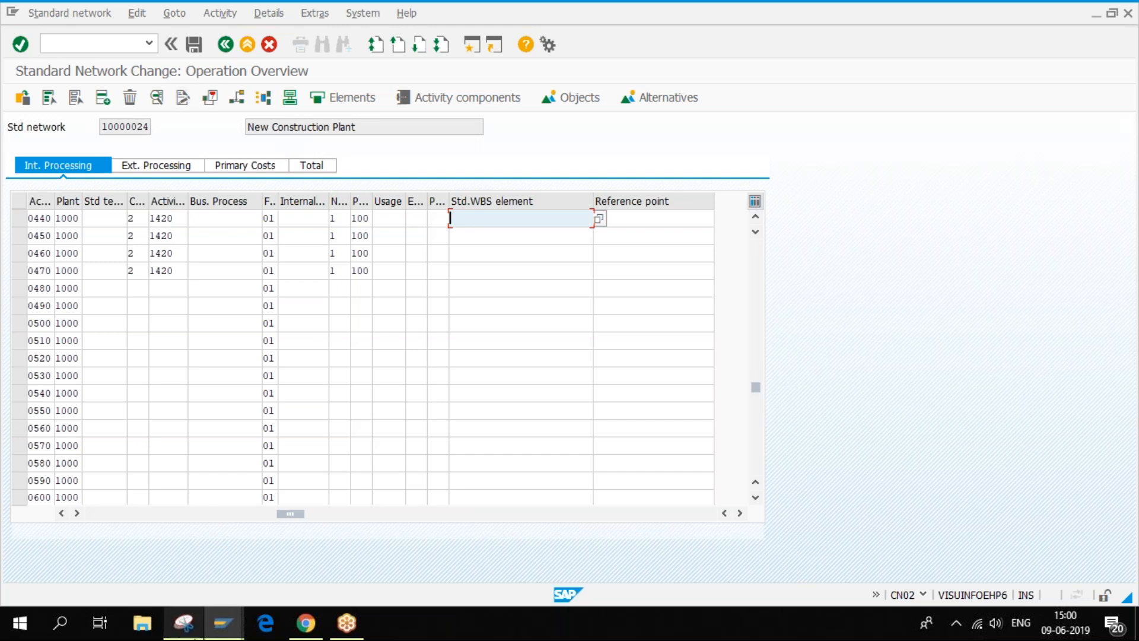
mouse_move(242, 629)
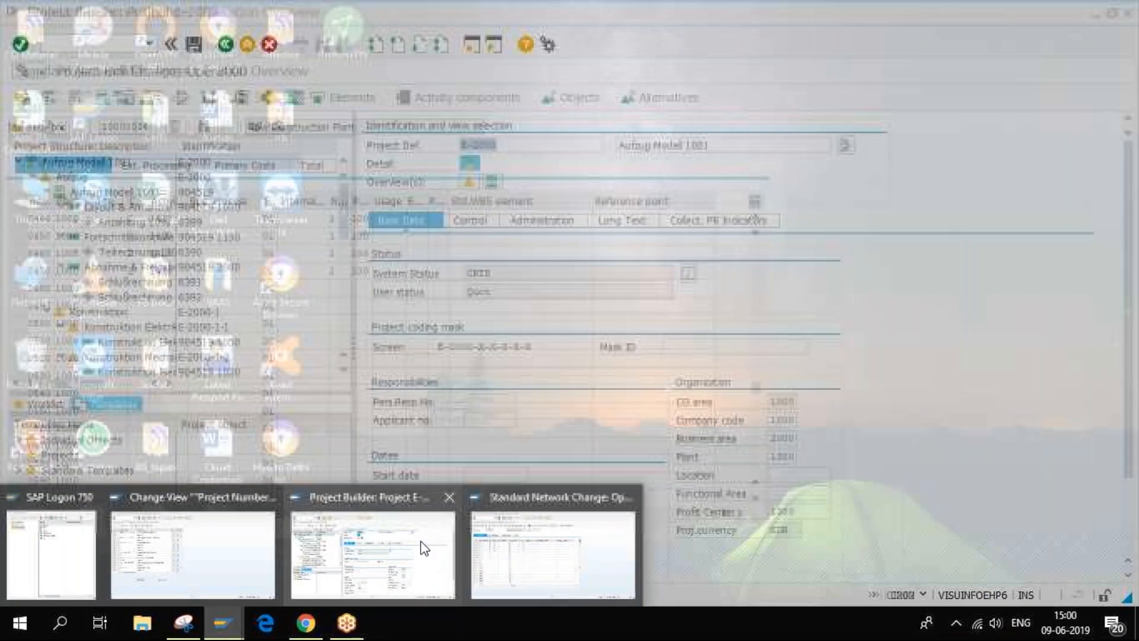
- In Project Builder, view Konstruktion (E-2000-1) basic data, then open activity 1050 Konstruktion Elektrik
click(422, 541)
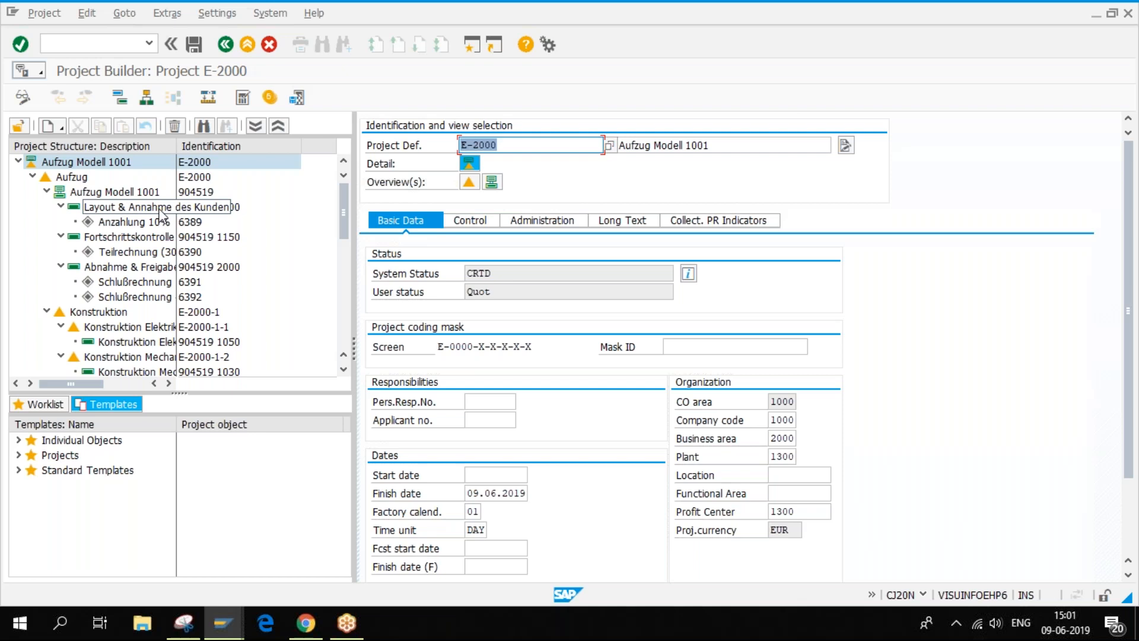
click(84, 178)
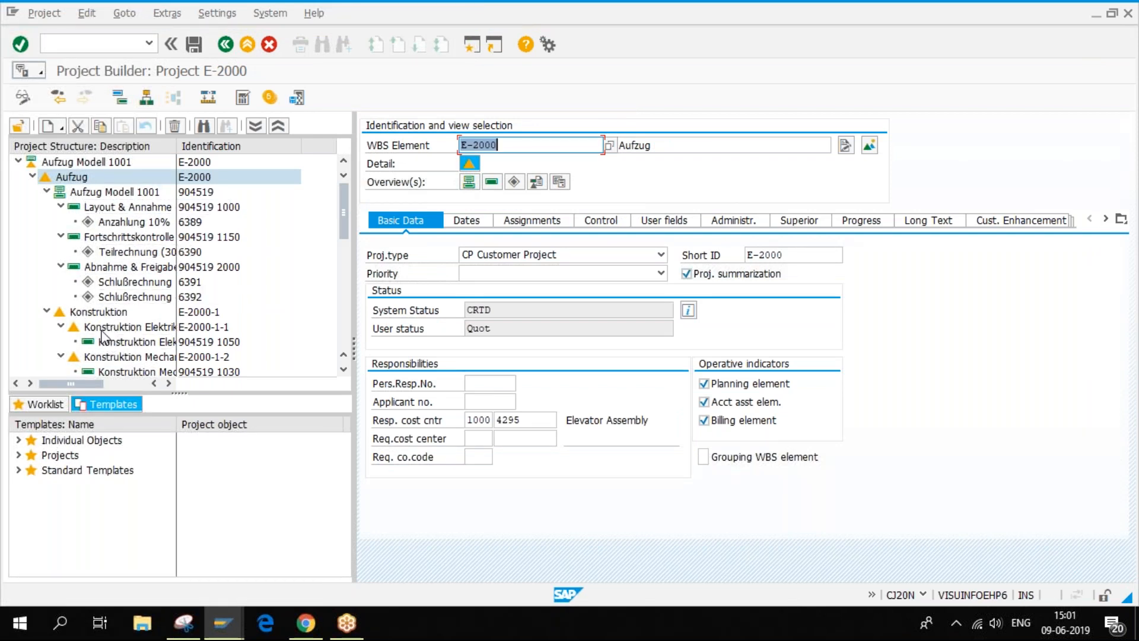
click(96, 313)
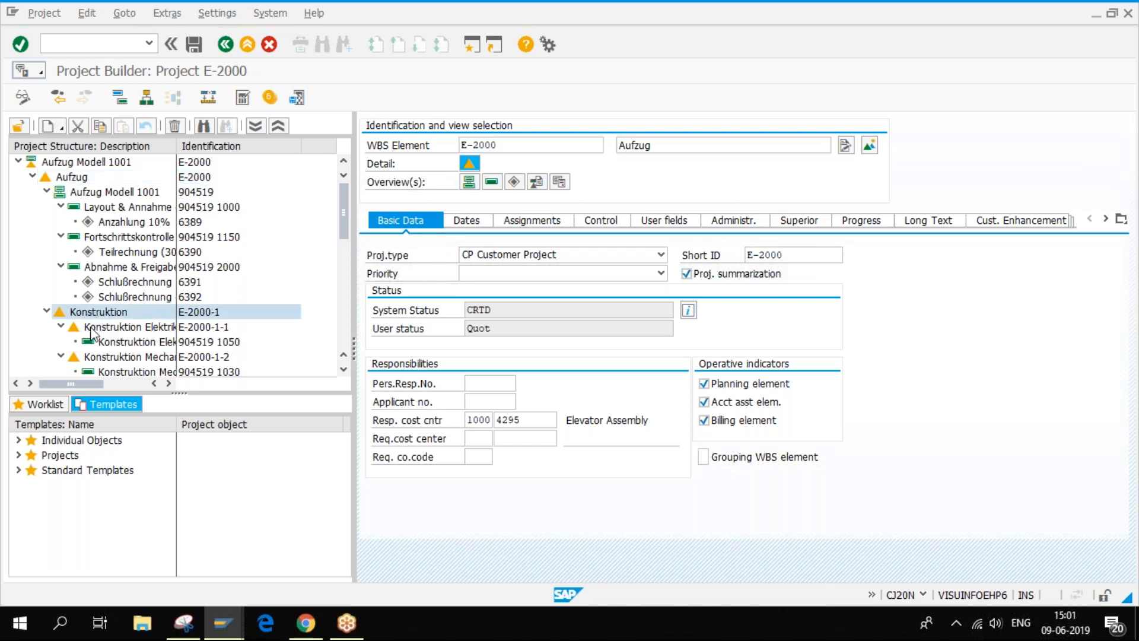
click(119, 342)
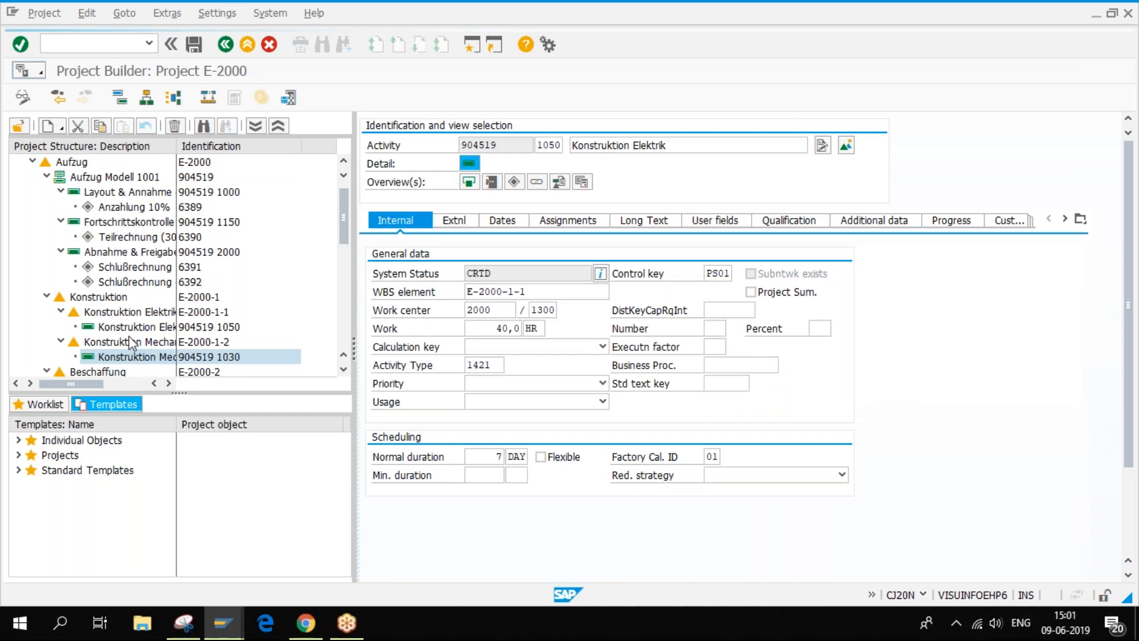
- Show activity 1030 Konstruktion Mechanik (work center 2100, 40 HR, 3 days) and scan the E-2000 tree
click(132, 357)
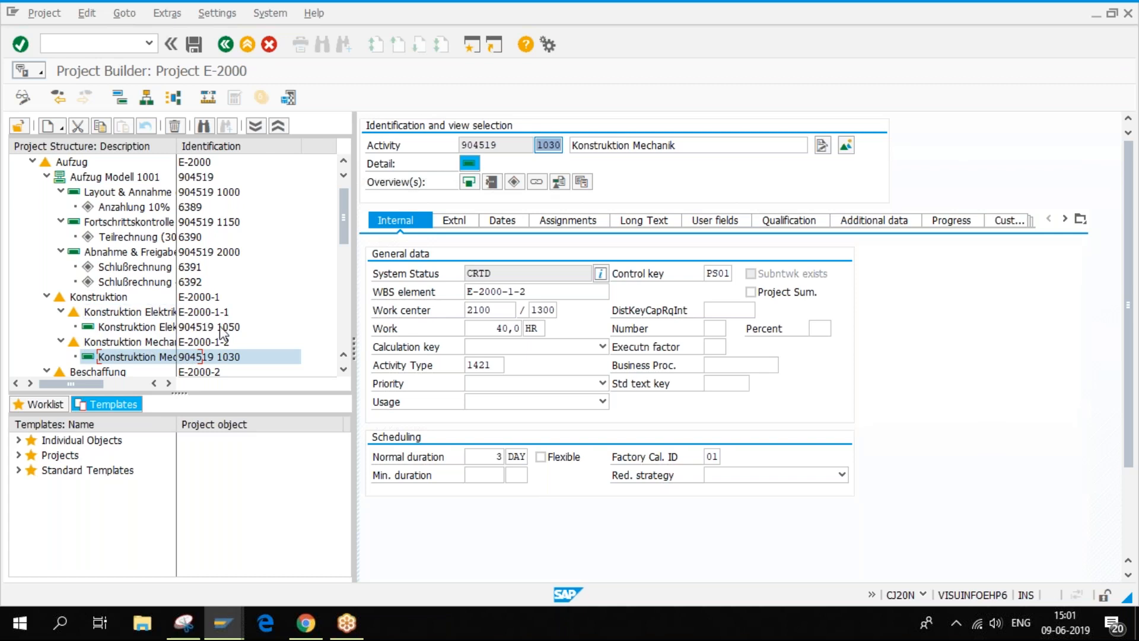
scroll(347, 375, down, 5)
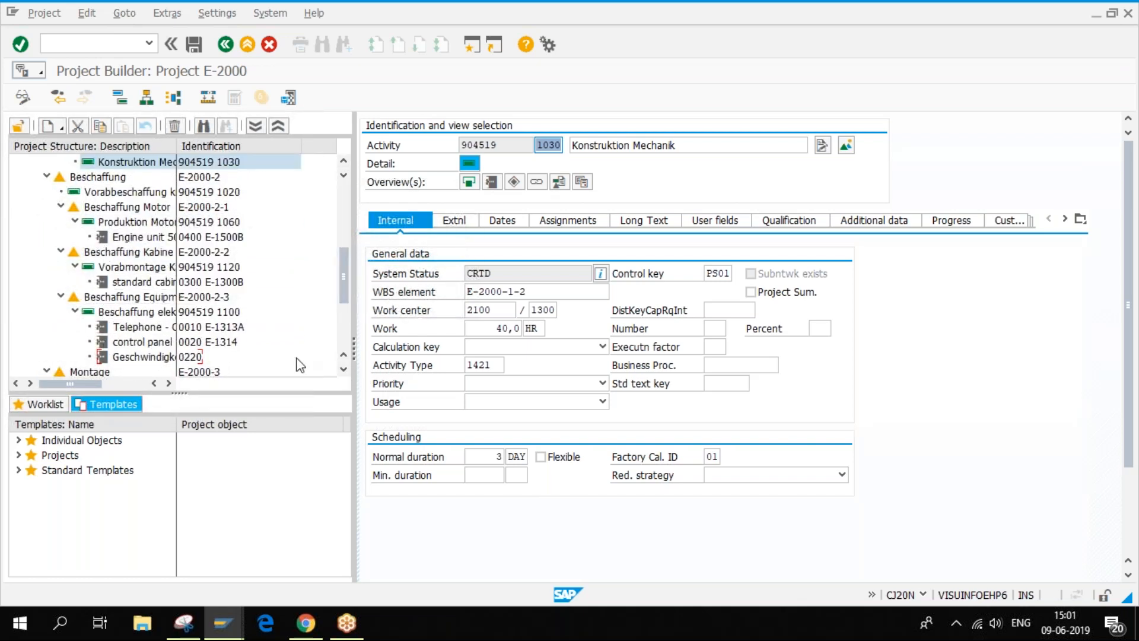
scroll(350, 341, down, 3)
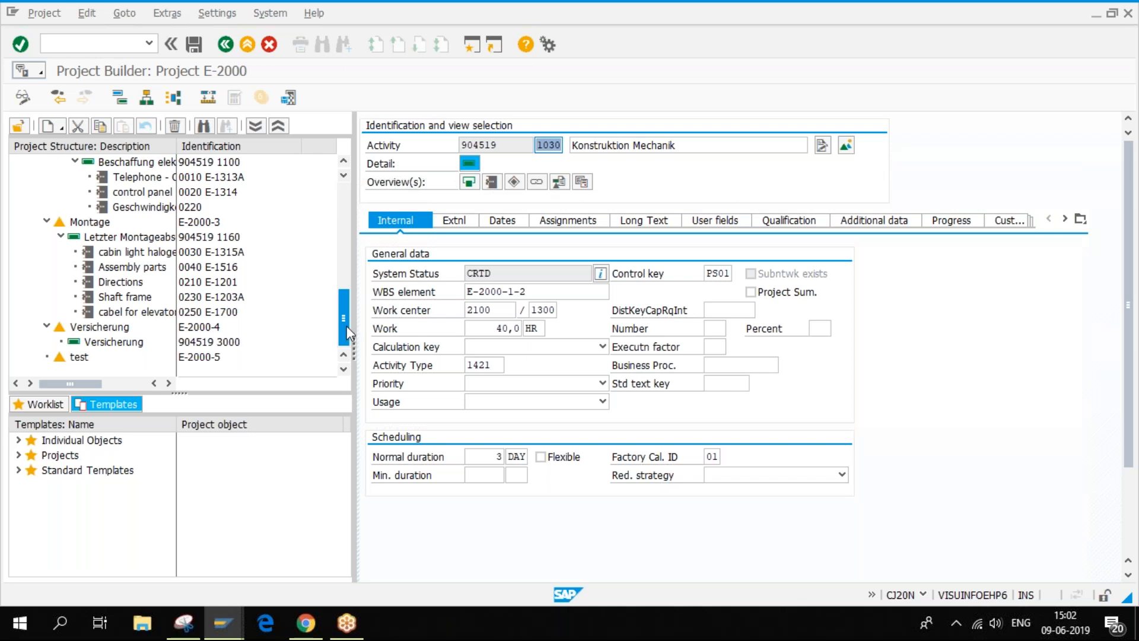
scroll(209, 248, up, 8)
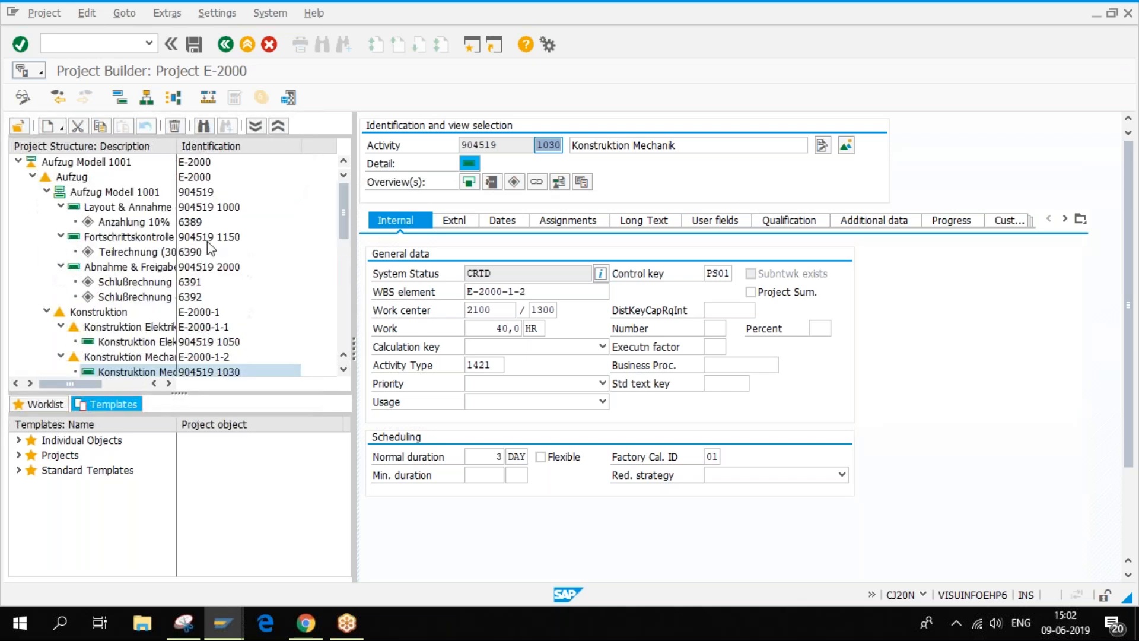
- Display network 904519 Aufzug Modell 1001's backward scheduling, 12.02.2019 to 01.10.2019
click(131, 194)
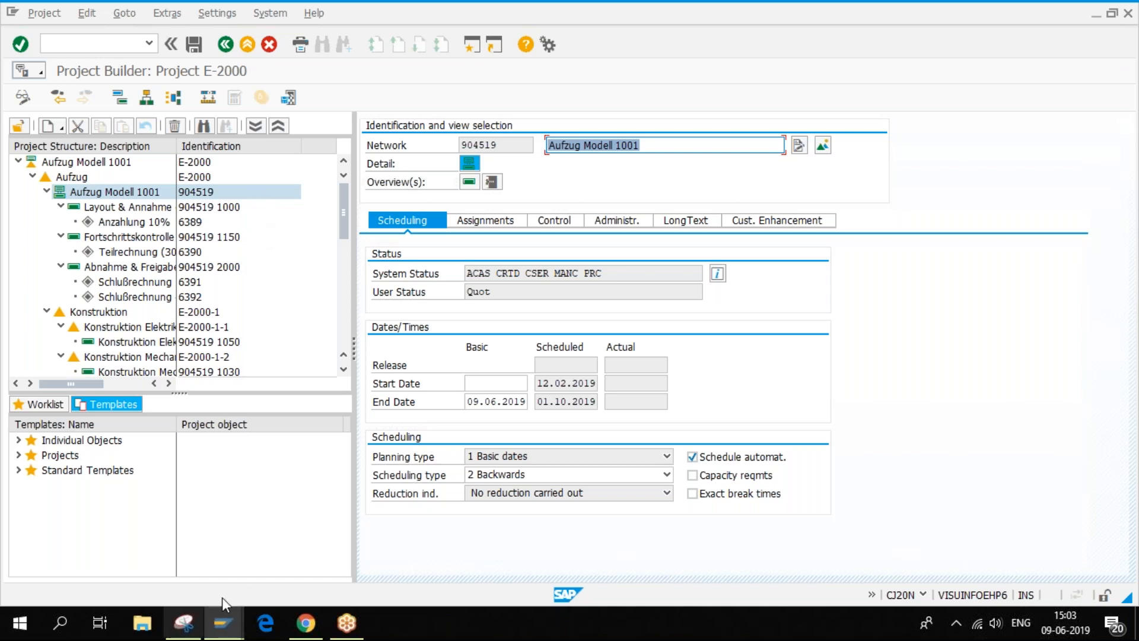
mouse_move(233, 627)
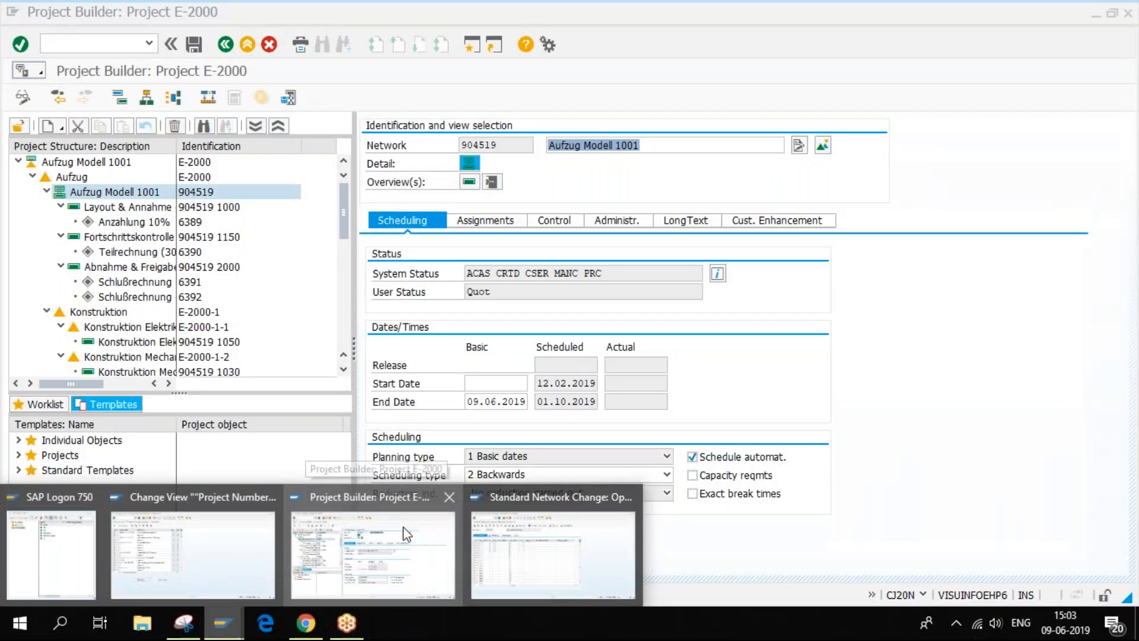
- Return to Project Builder and list the object types available under Create
click(403, 559)
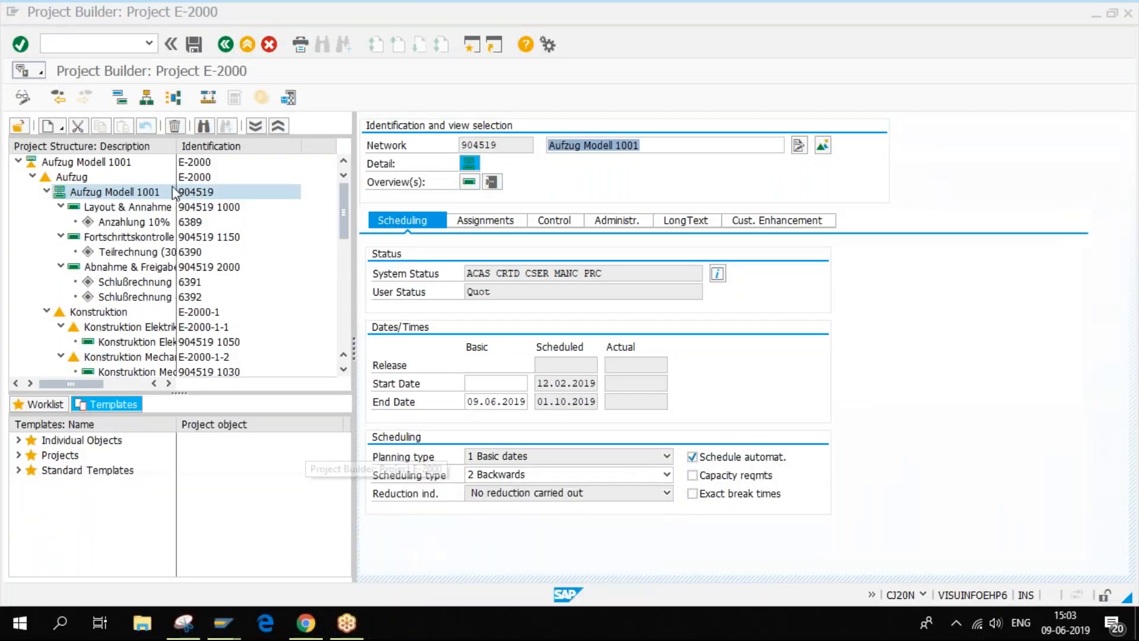
click(63, 127)
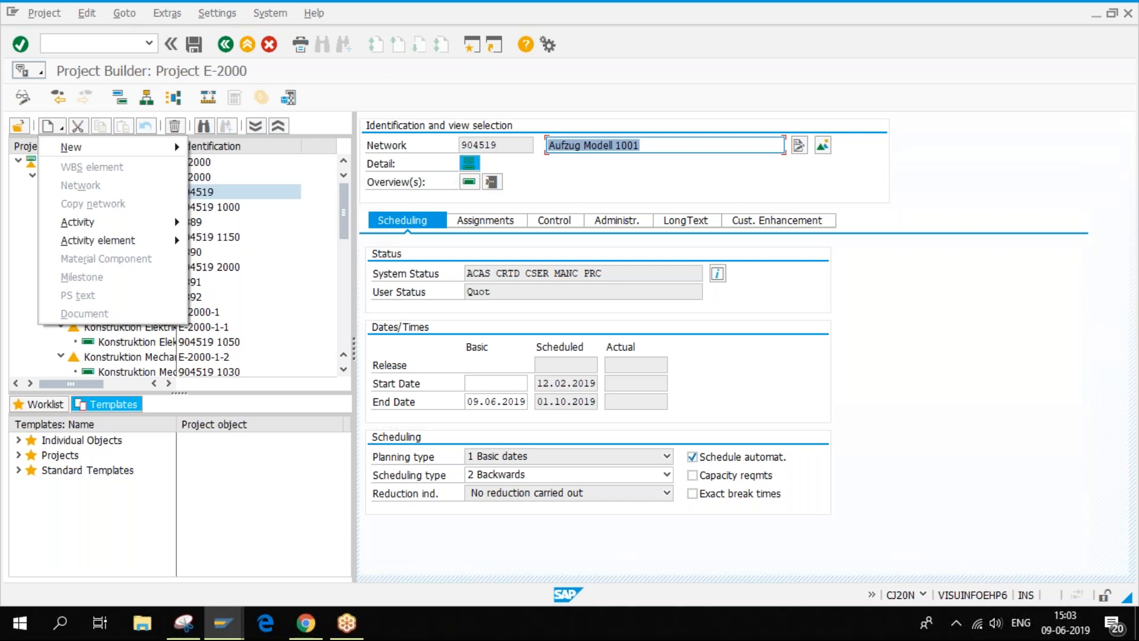
- Open CM_Earthquake_Japan (C/0000-022-1) from the Worklist's Last Projects Processed
click(256, 455)
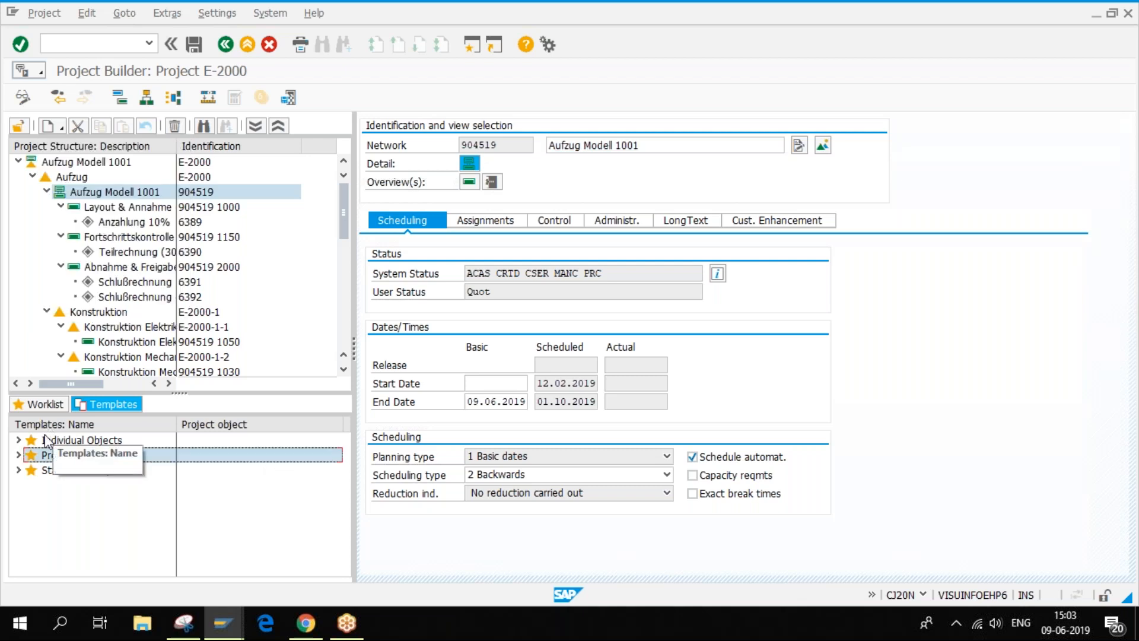
click(38, 398)
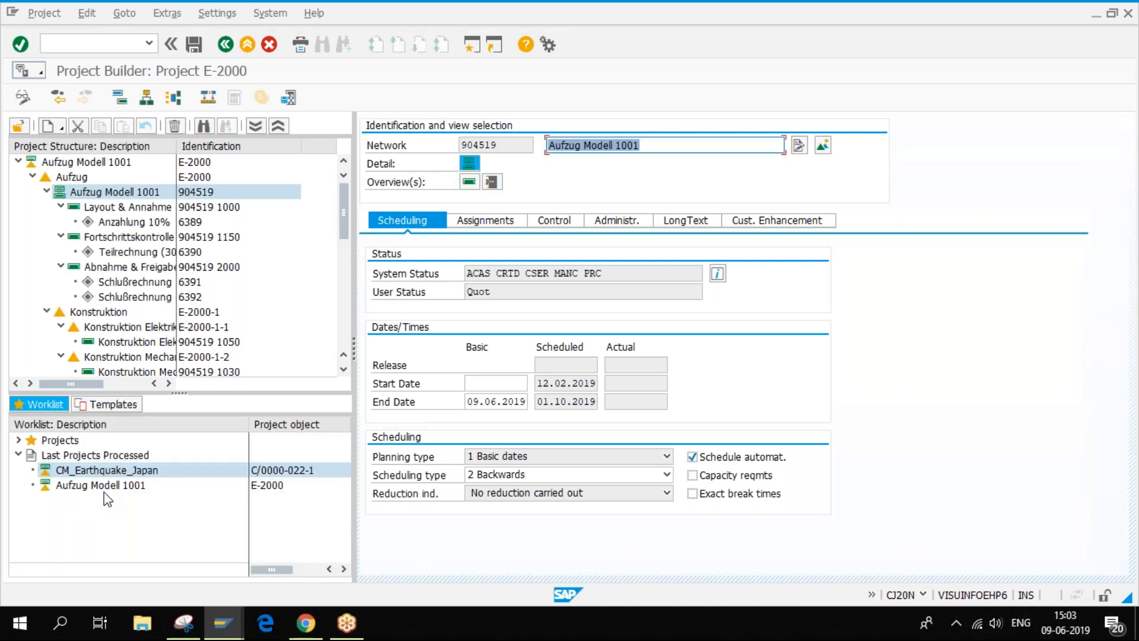
click(107, 485)
click(104, 468)
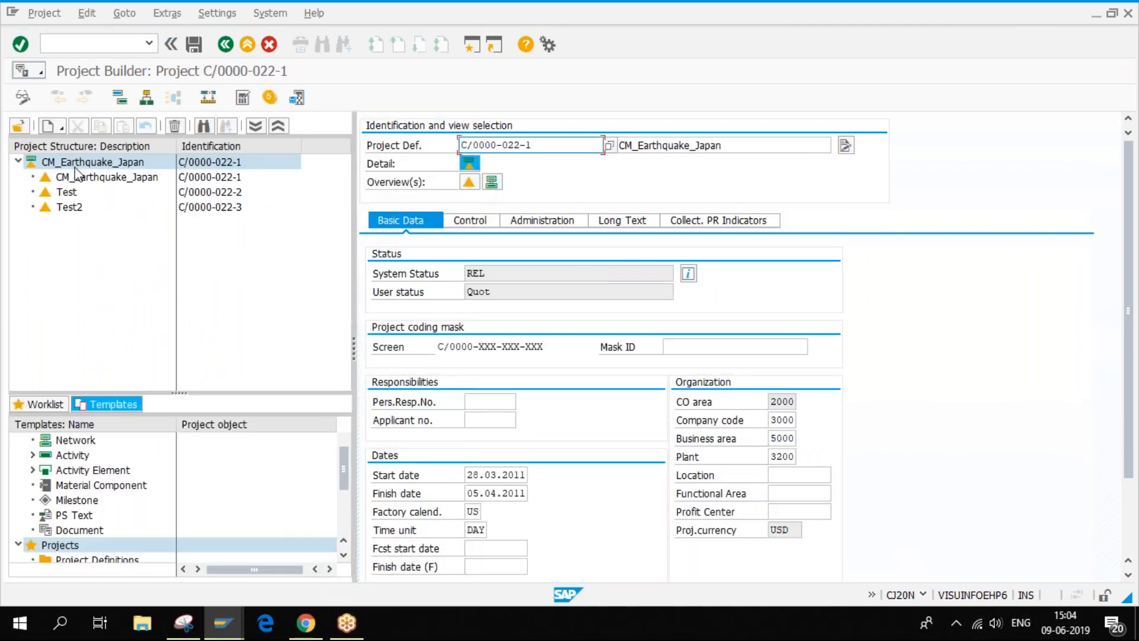
click(49, 126)
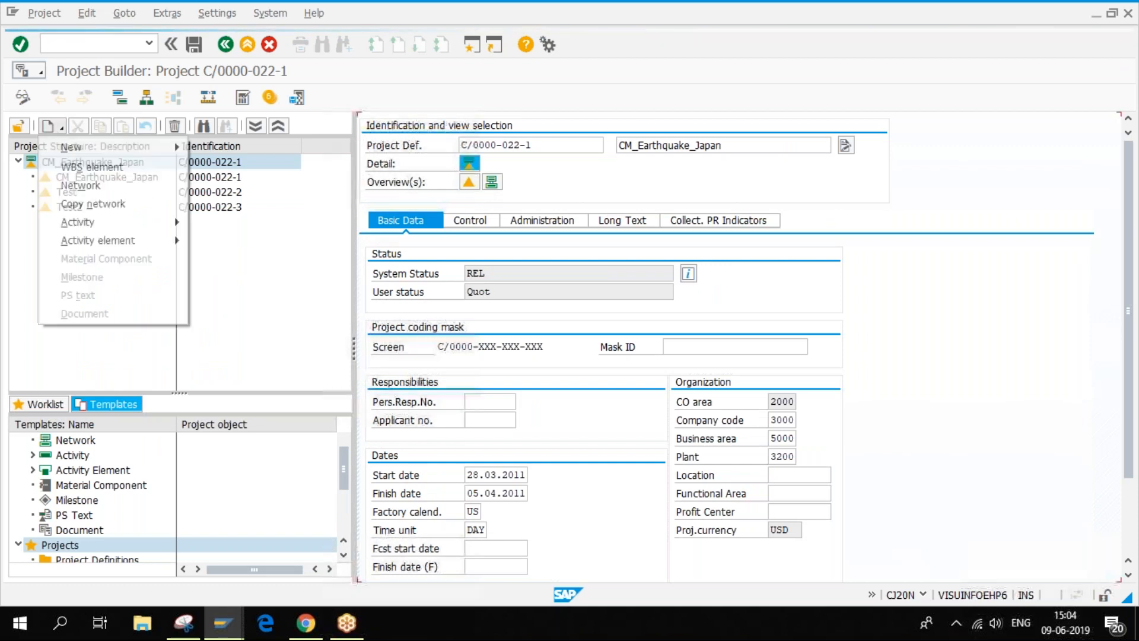
- Start copying a project with C/0000-022-1 as the template
mouse_move(68, 149)
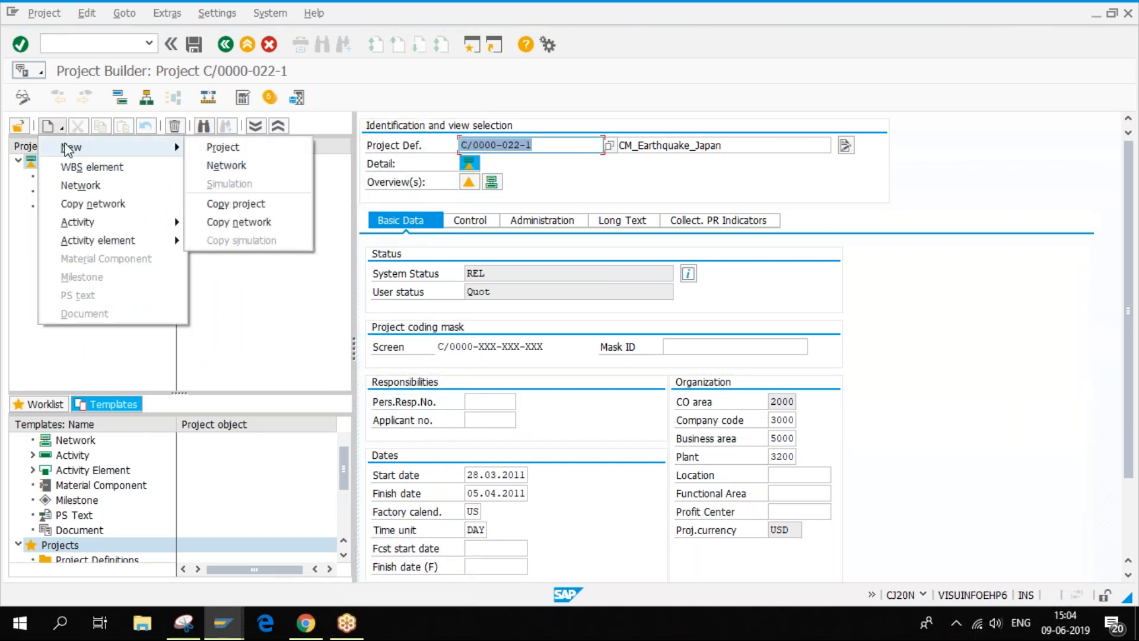
click(267, 203)
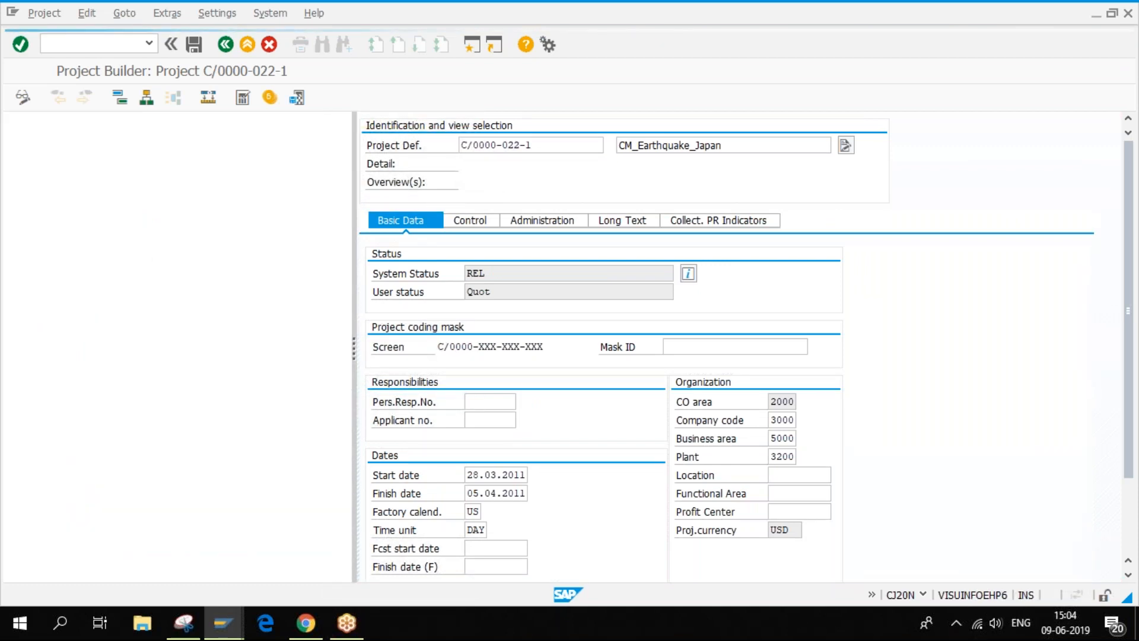
drag(187, 301, 8, 295)
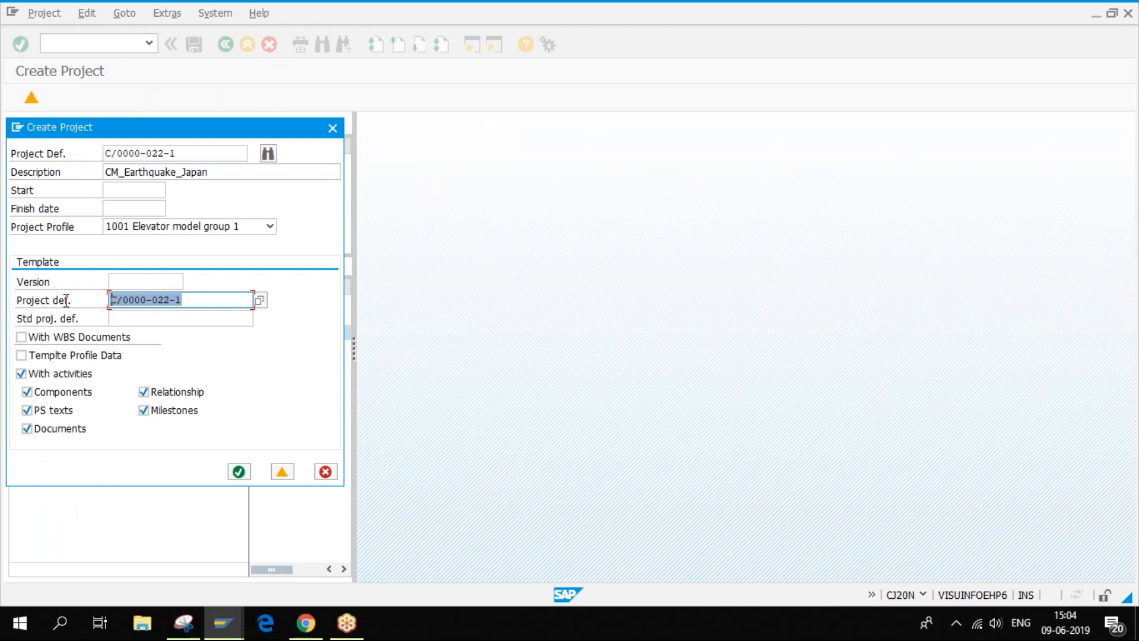
click(132, 316)
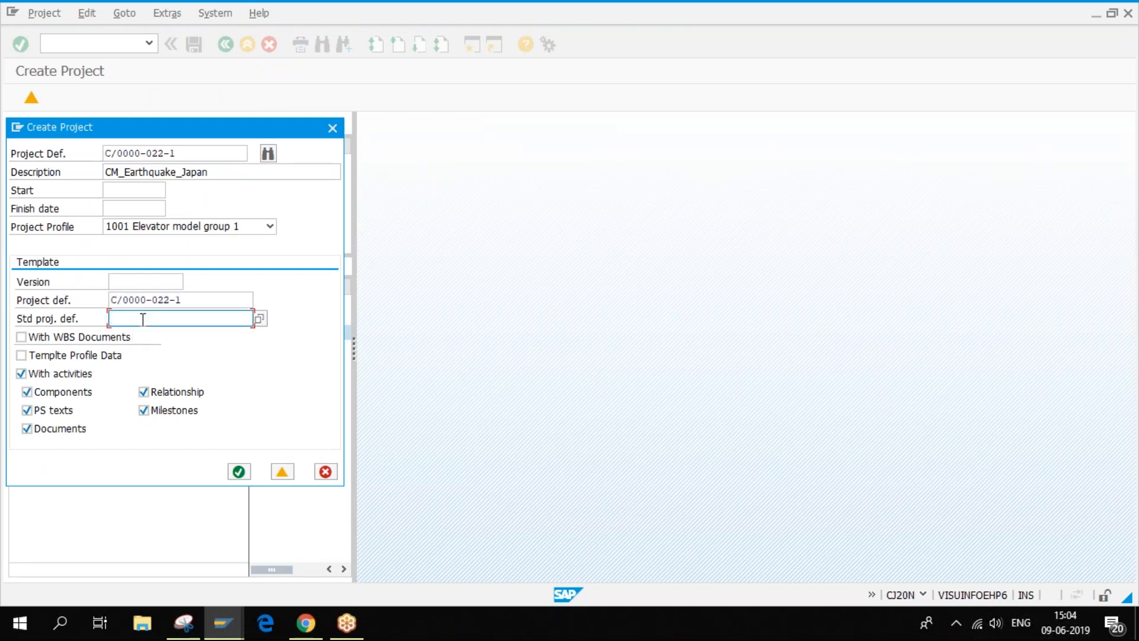
drag(193, 300, 65, 301)
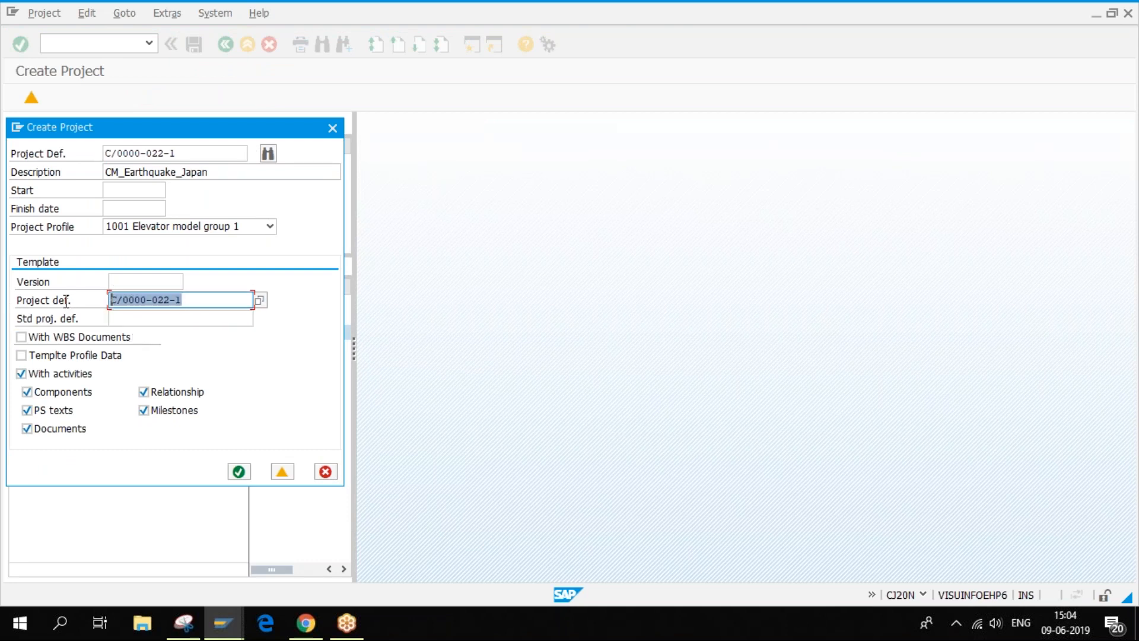
- Number the copy C/0000-022-2 via Find Open Number and continue to its WBS elements, accepting prompts
click(269, 154)
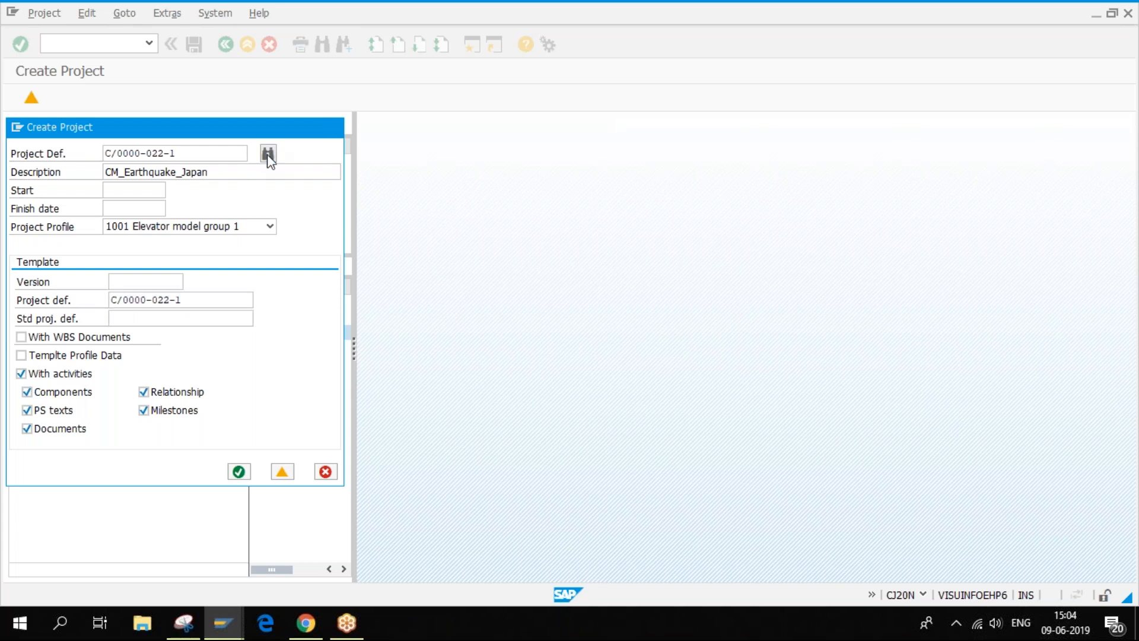
click(403, 422)
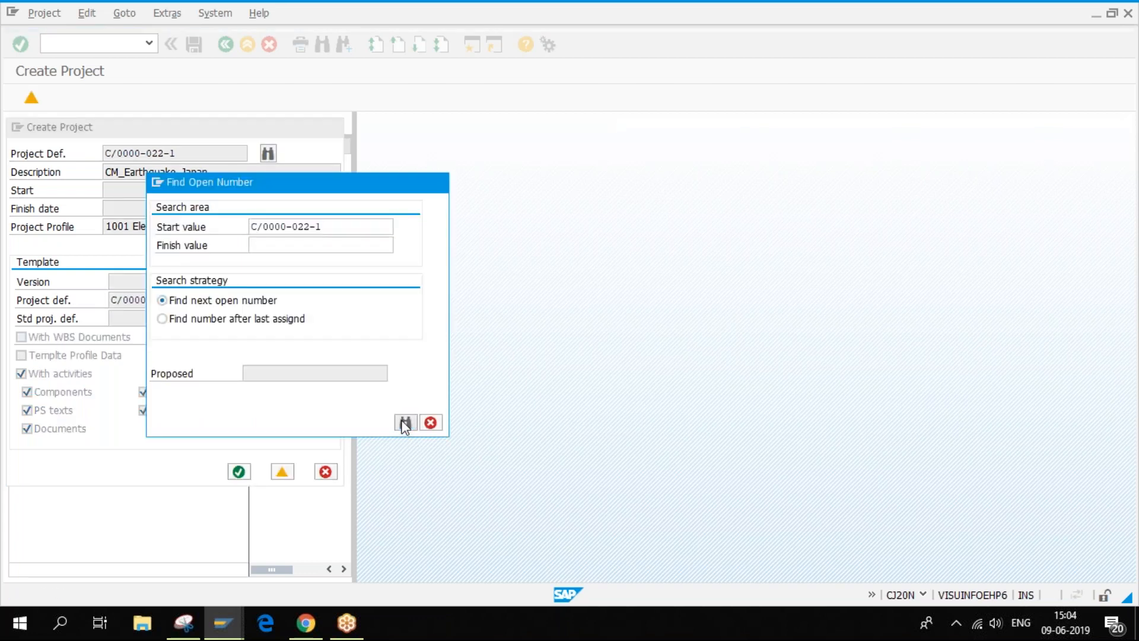
click(353, 424)
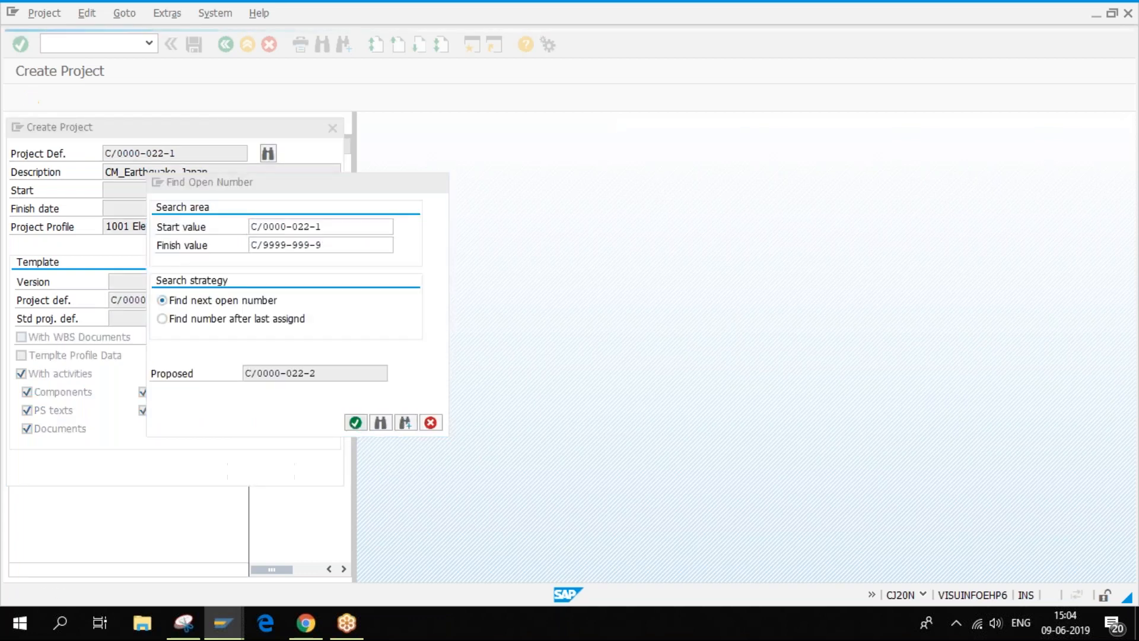
click(280, 471)
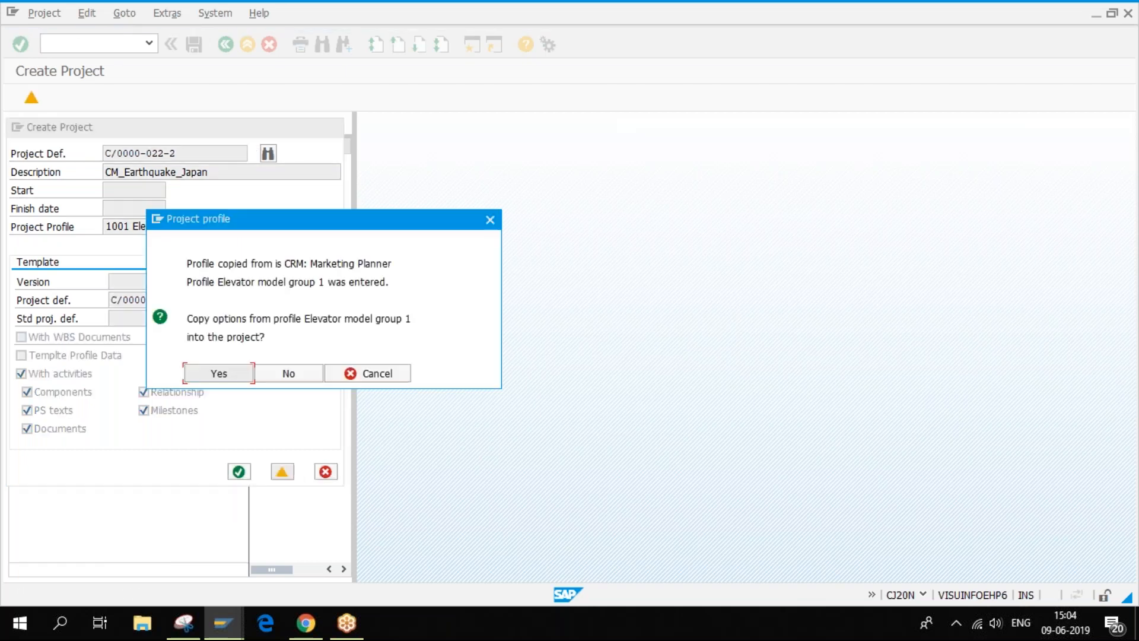
click(247, 373)
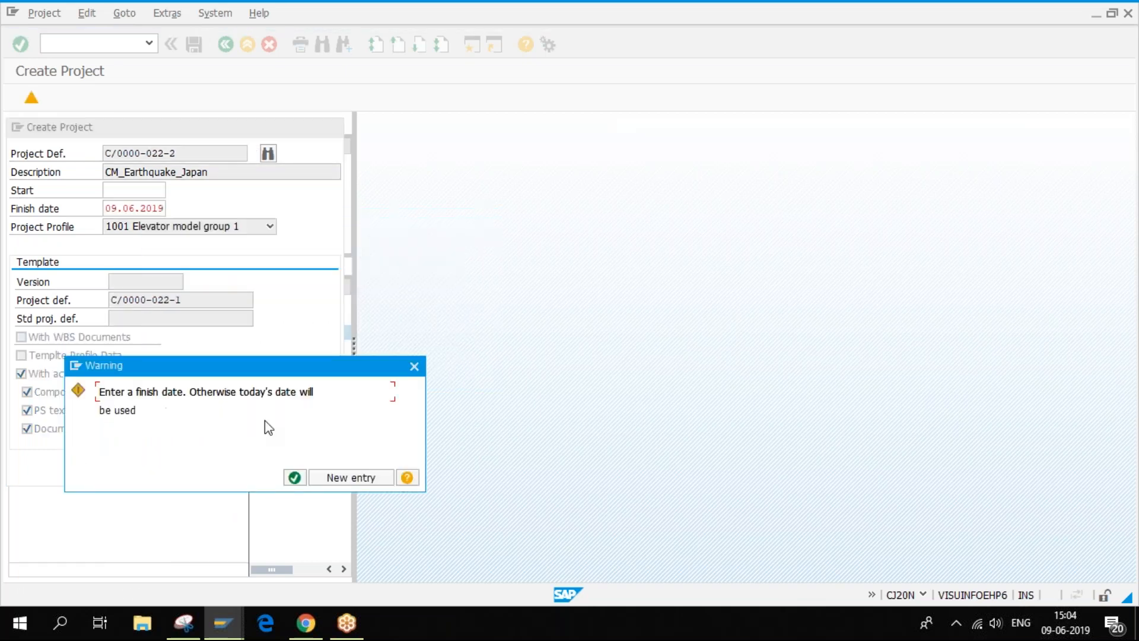
click(295, 478)
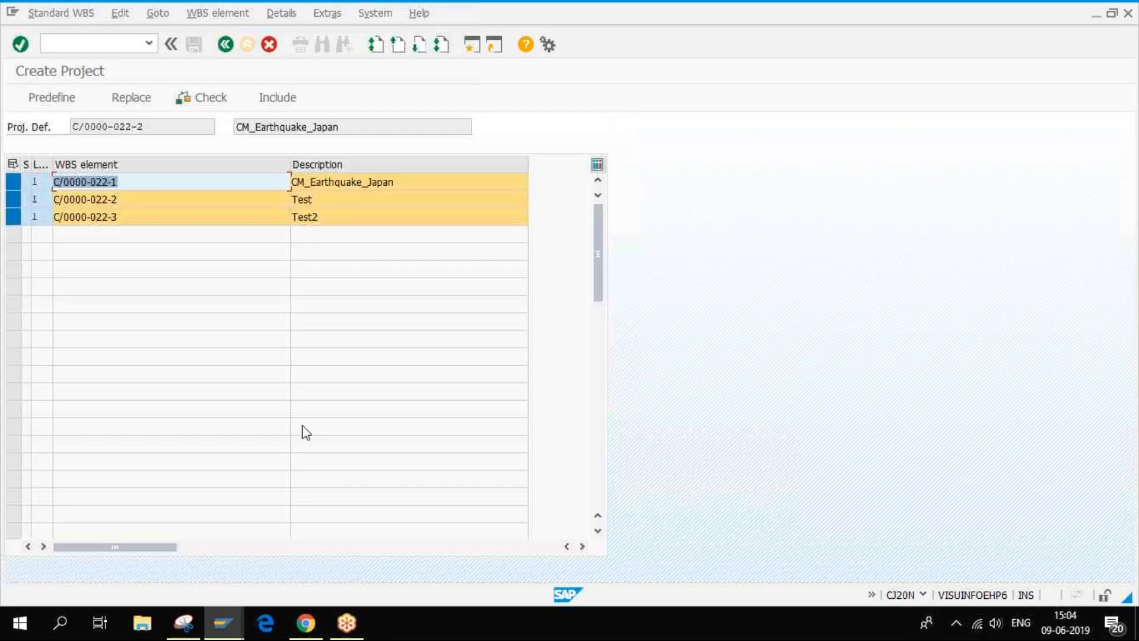
- Open the WBS key replacement and examine the first key C/0000-022-1
click(131, 97)
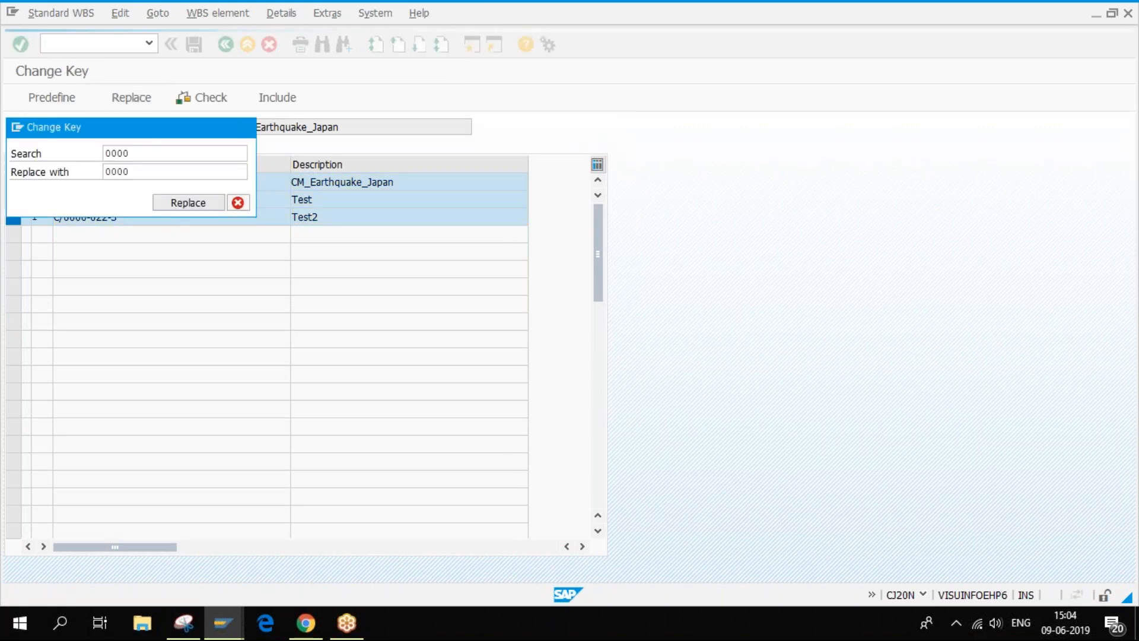
click(188, 202)
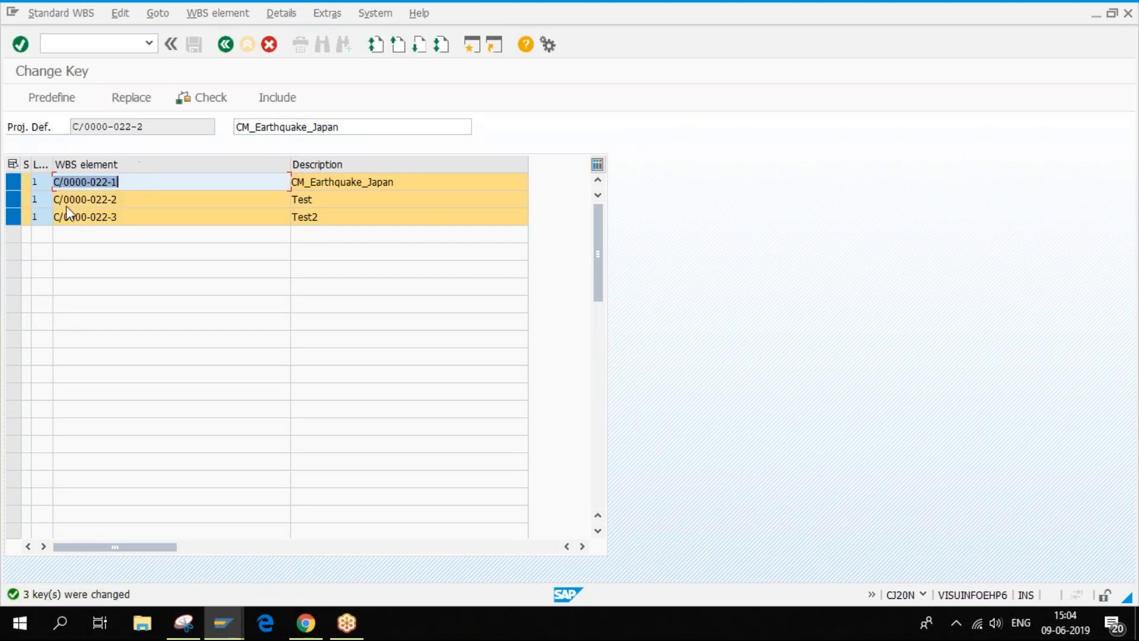
click(89, 182)
drag(88, 183, 54, 182)
drag(90, 182, 135, 192)
- Replace 022 with 023 in all WBS keys and include them in C/0000-022-2
click(123, 96)
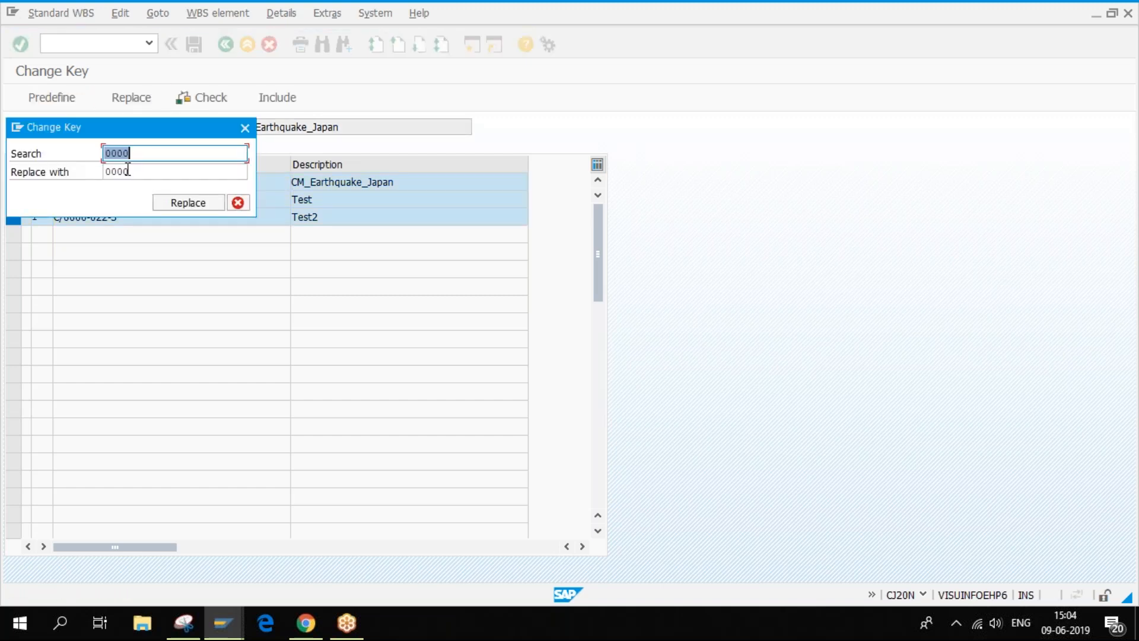
text(022)
key(Tab)
text(023)
click(208, 203)
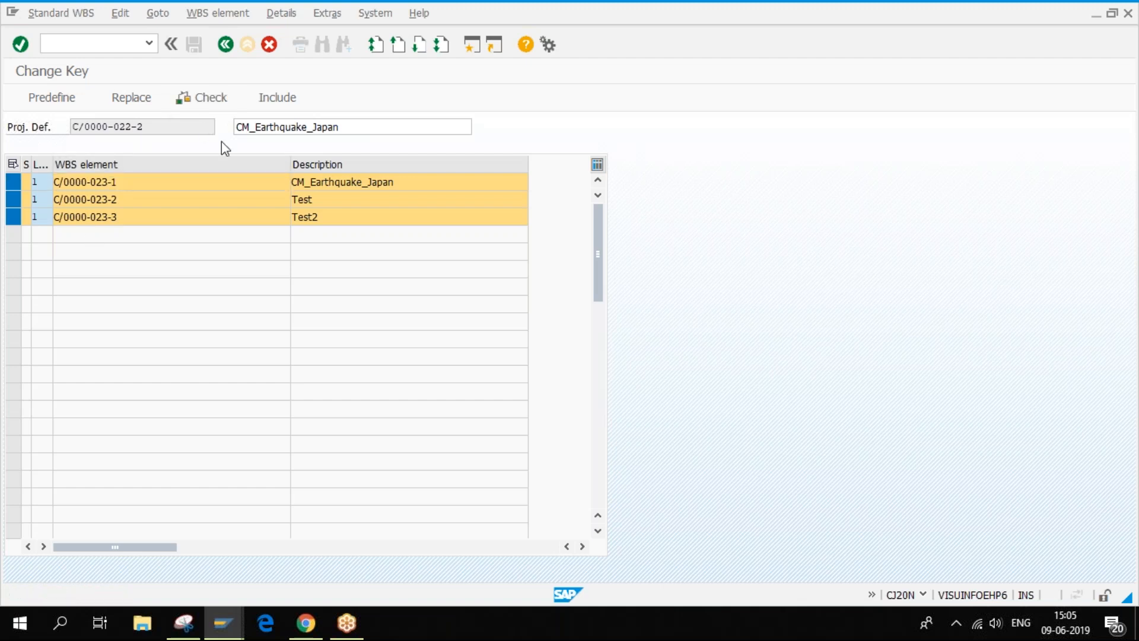
click(277, 98)
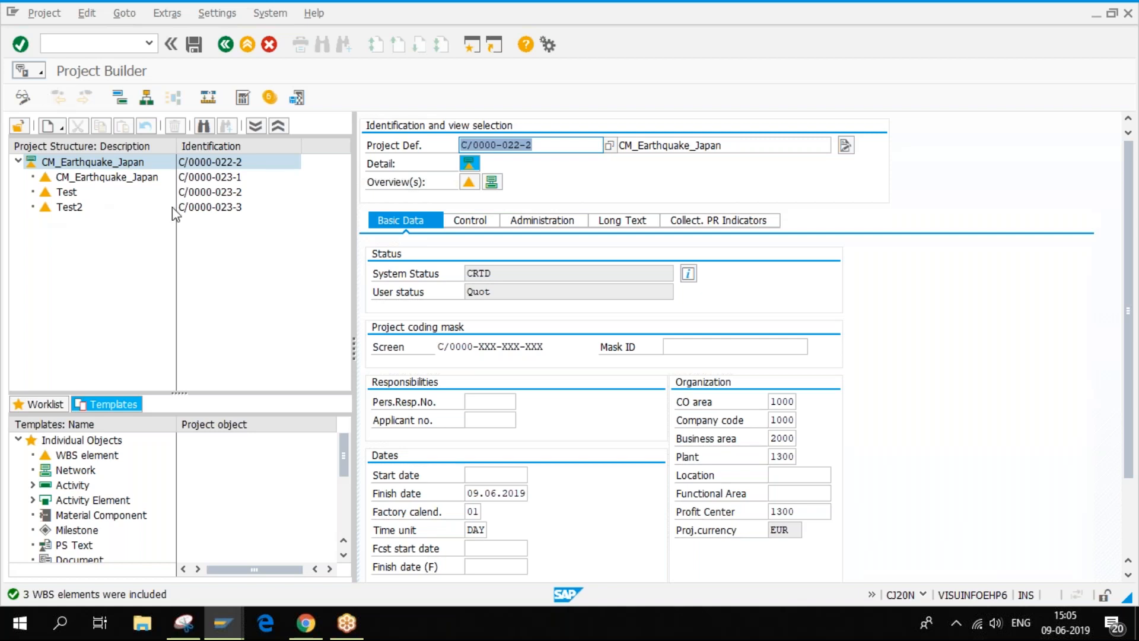
click(219, 629)
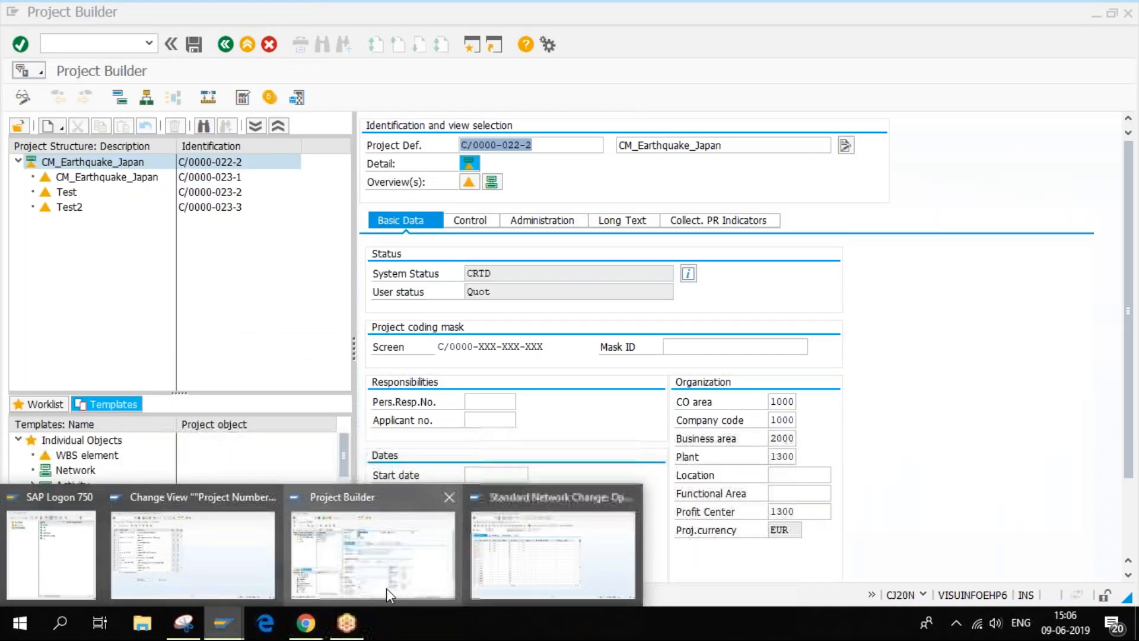
click(386, 589)
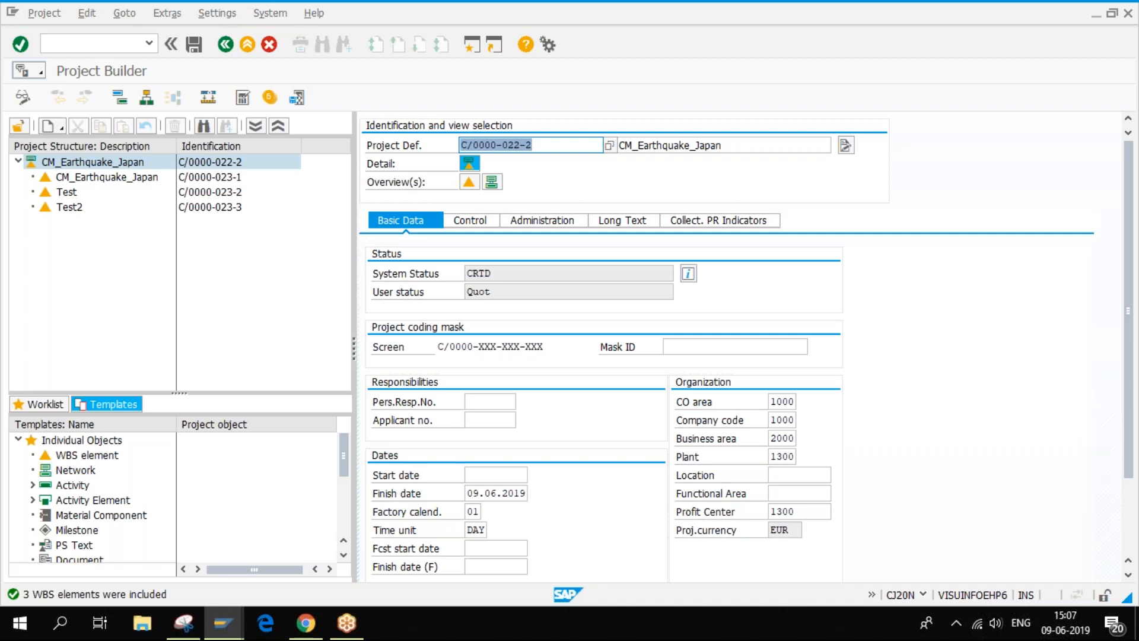
click(226, 625)
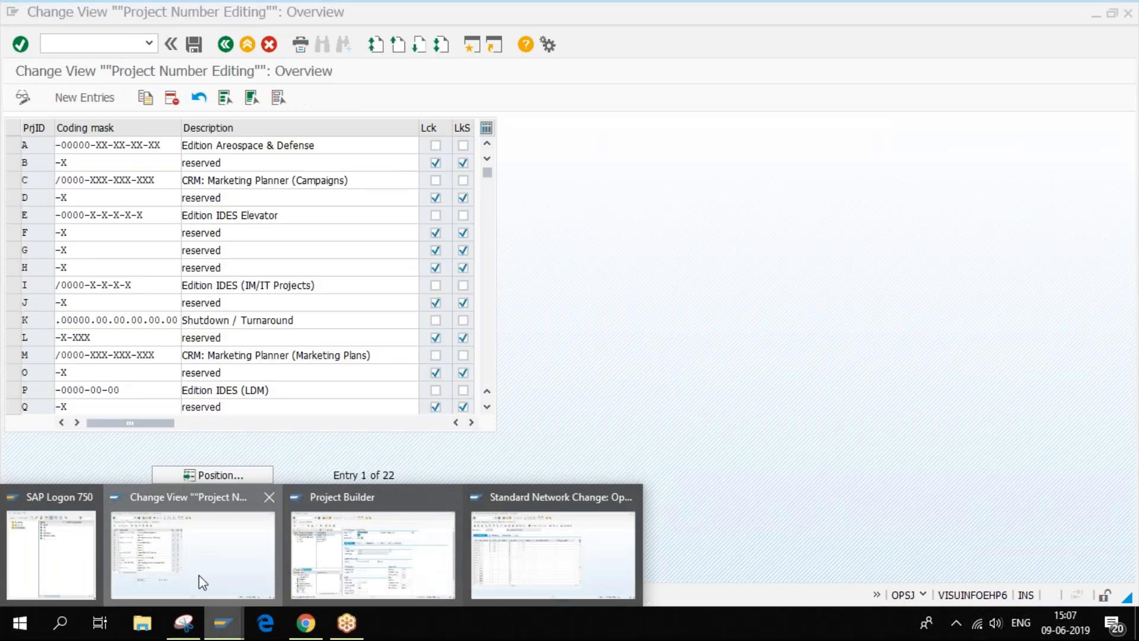
click(198, 575)
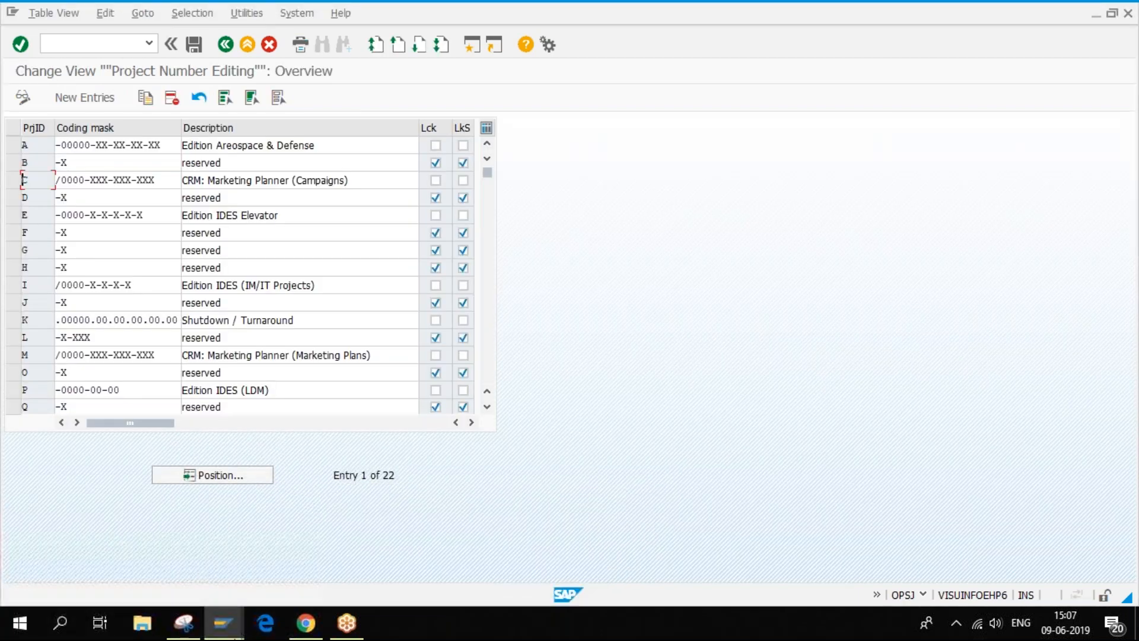
click(225, 623)
click(308, 564)
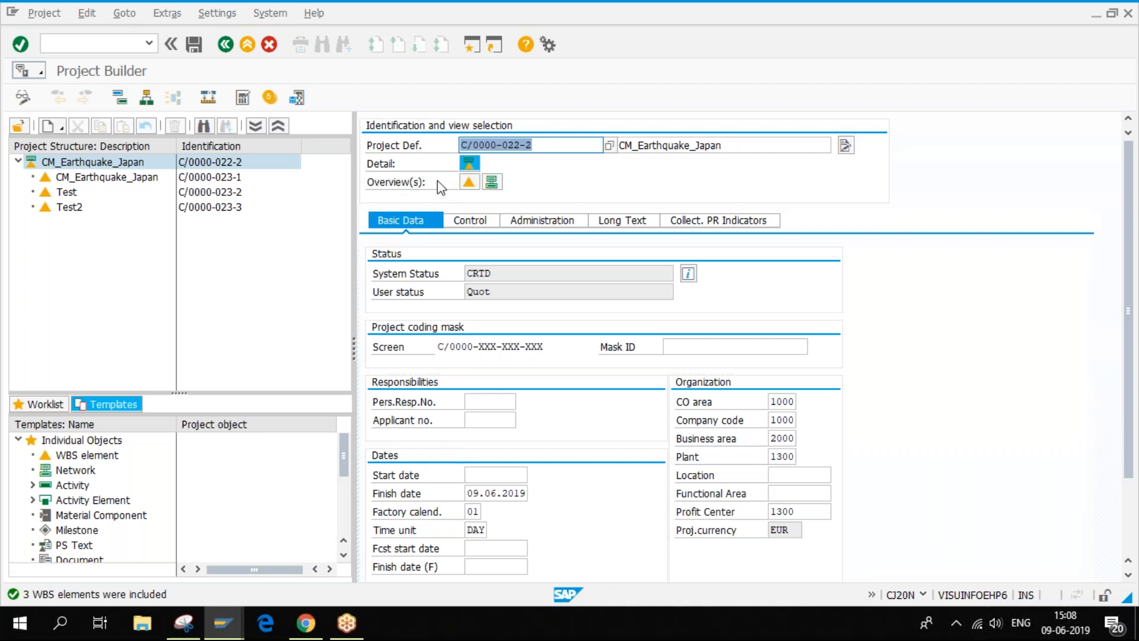
click(726, 145)
drag(544, 145, 433, 146)
drag(744, 144, 619, 145)
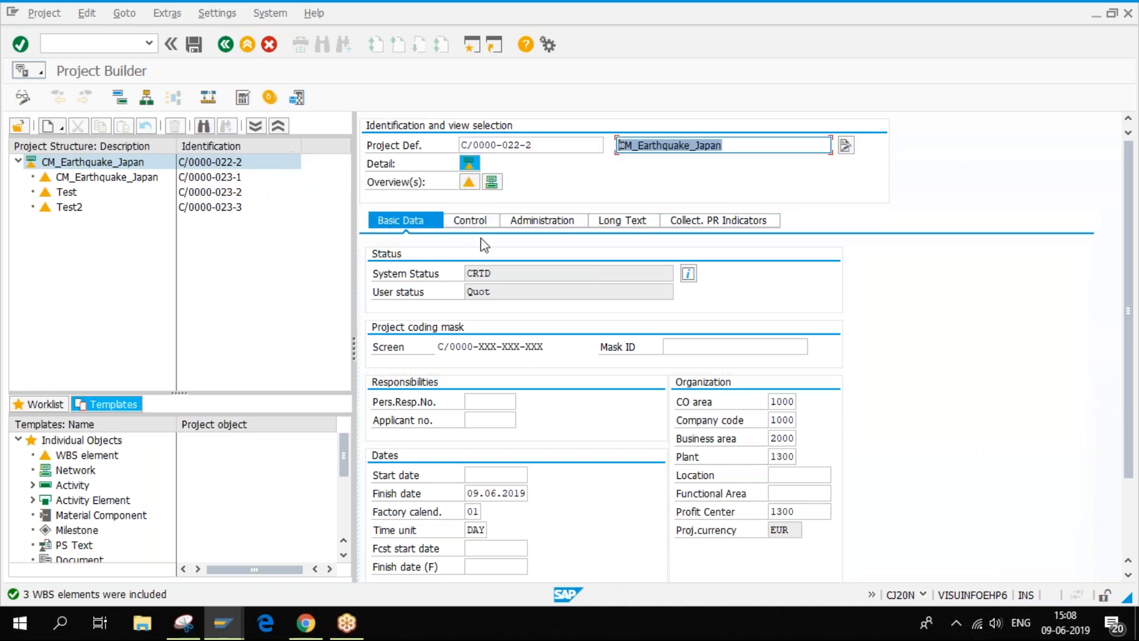
- Start a new project without saving the current one, numbered C/0000-022-2 via Find Open Number
click(51, 130)
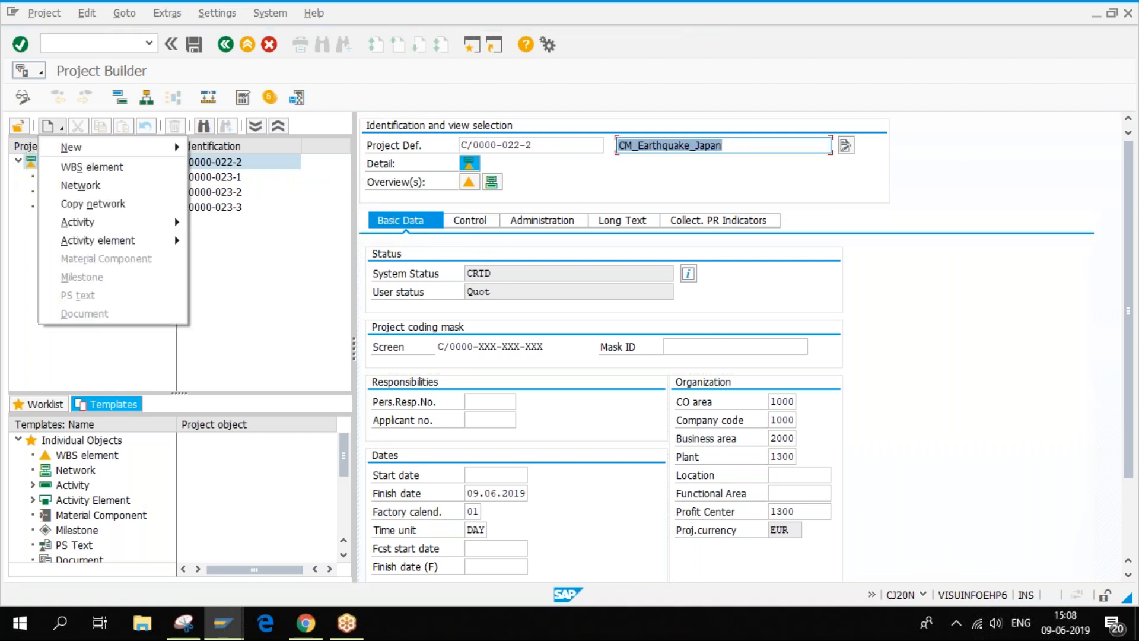
mouse_move(71, 147)
click(247, 147)
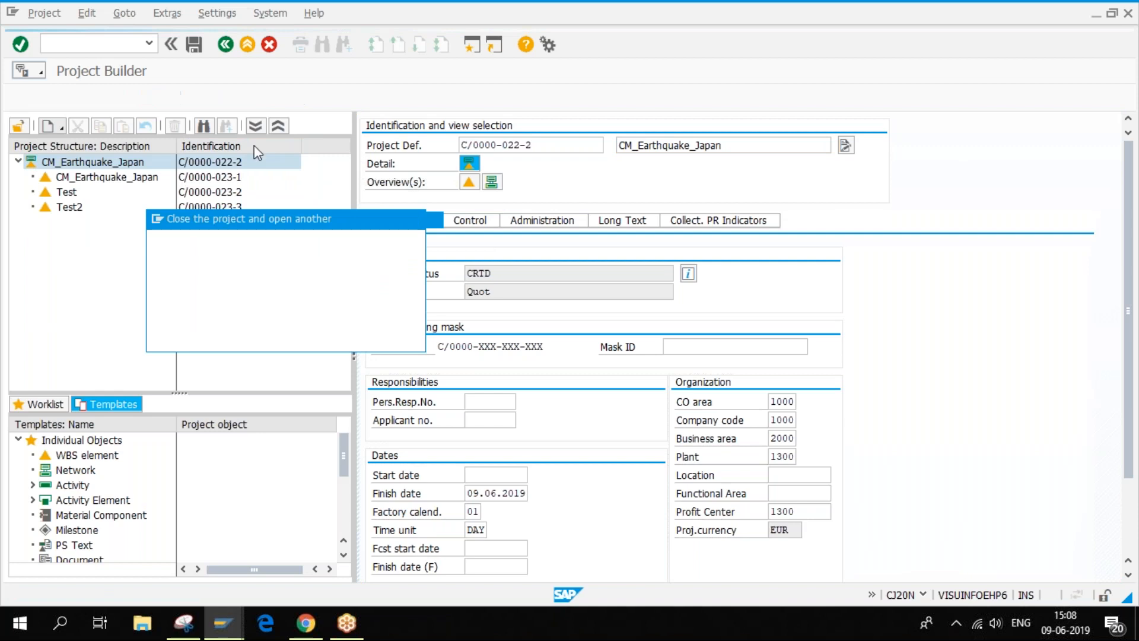
click(290, 337)
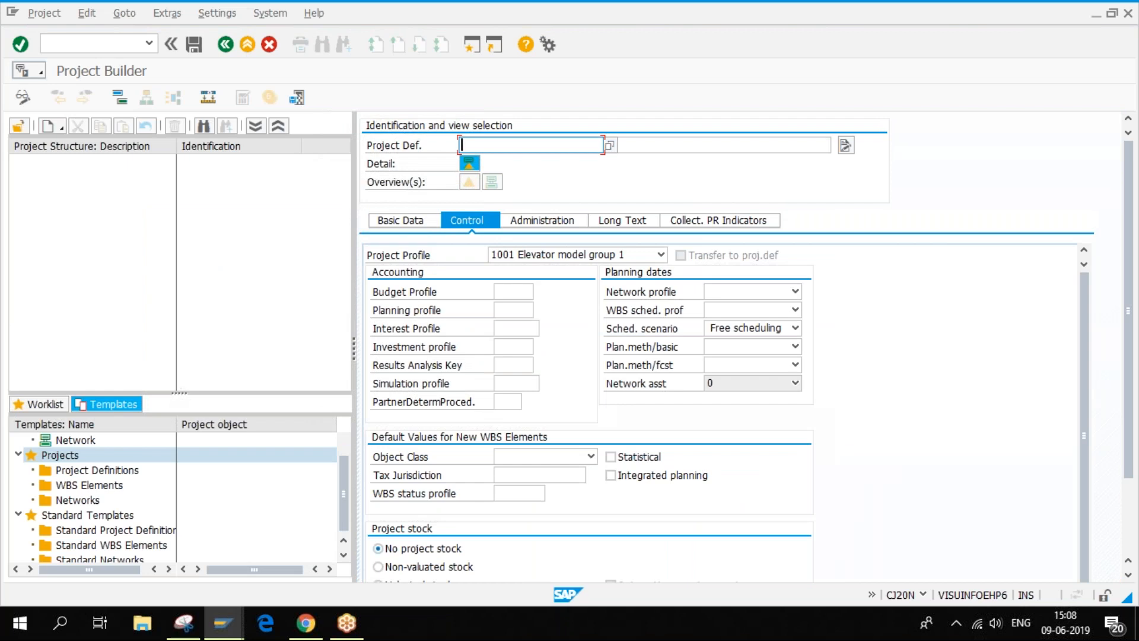
click(524, 163)
click(609, 145)
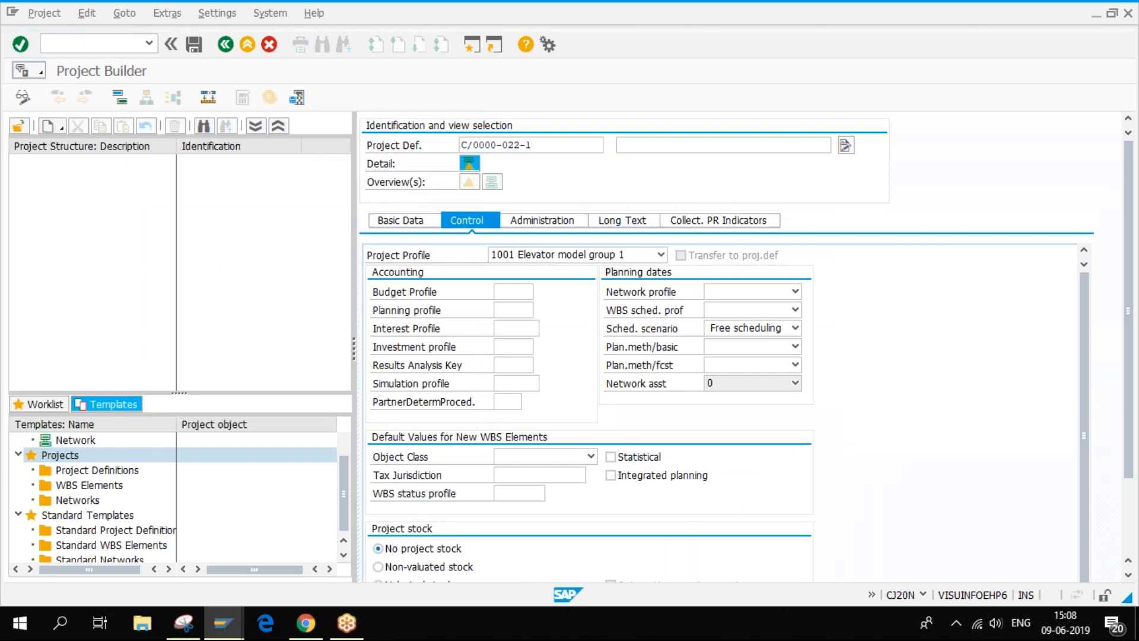
click(405, 423)
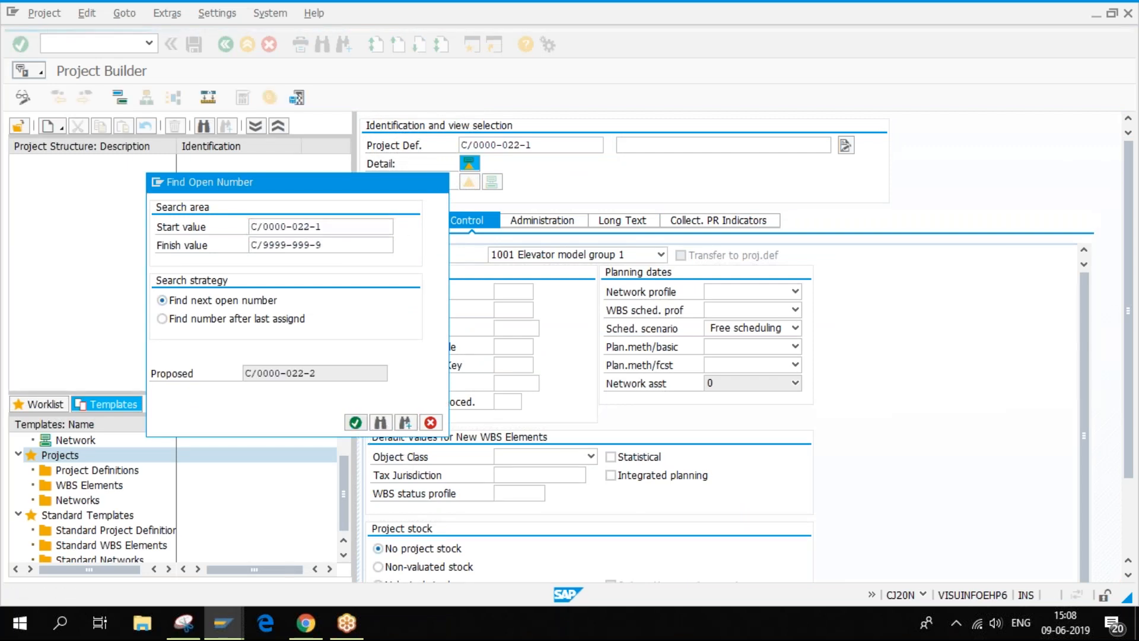
click(380, 423)
- Set the project profile to CANPS02 and move to the empty project description
click(660, 255)
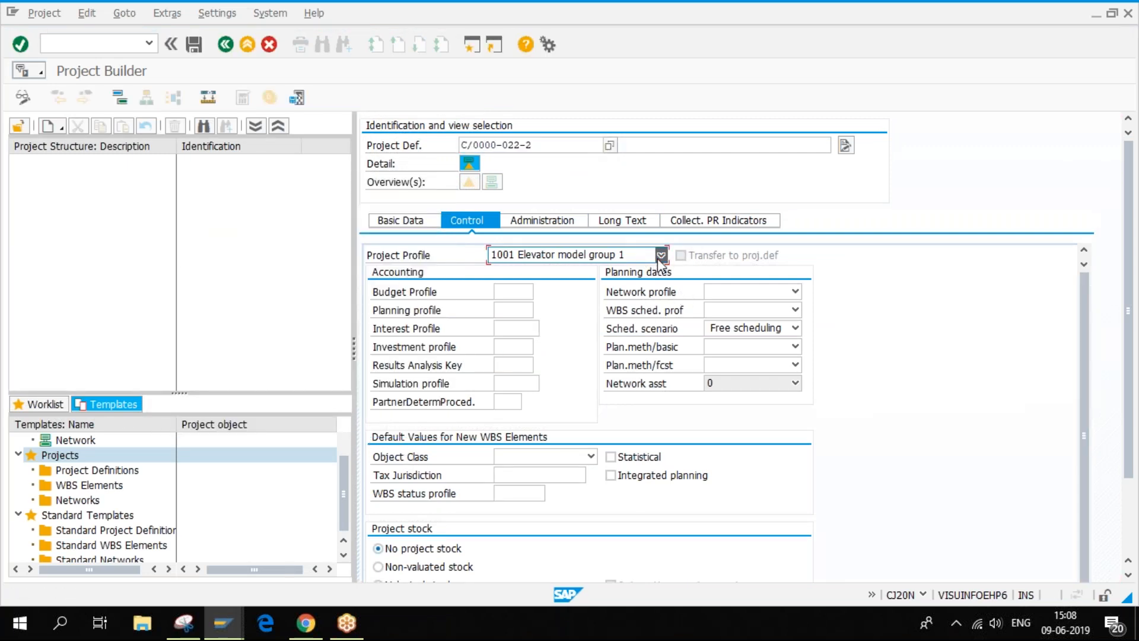
drag(659, 336, 665, 288)
click(575, 265)
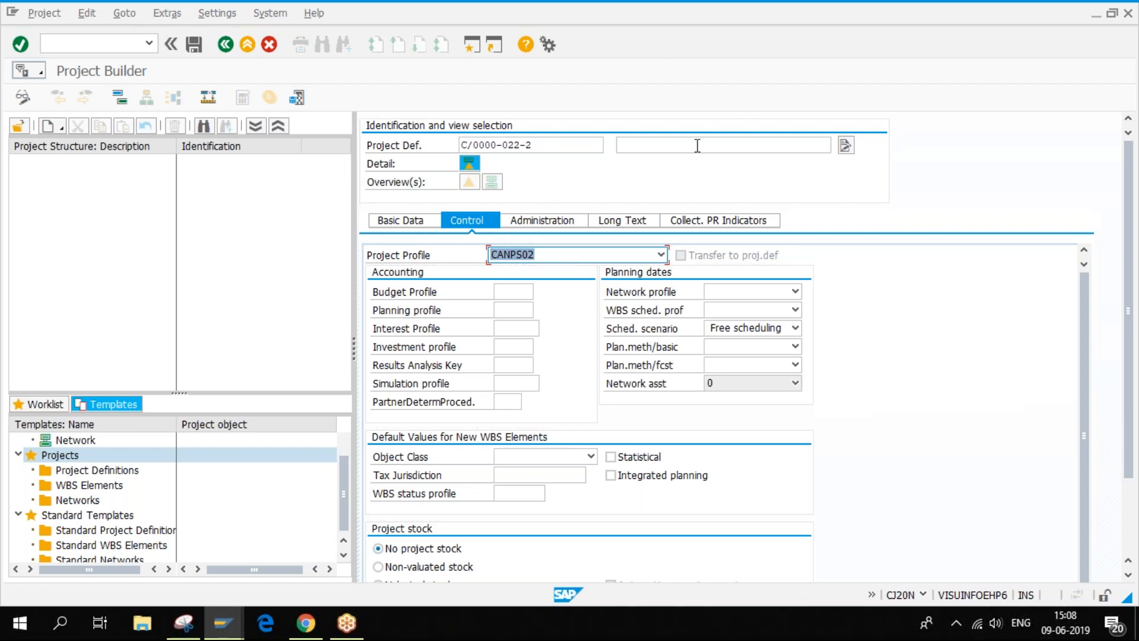
click(669, 146)
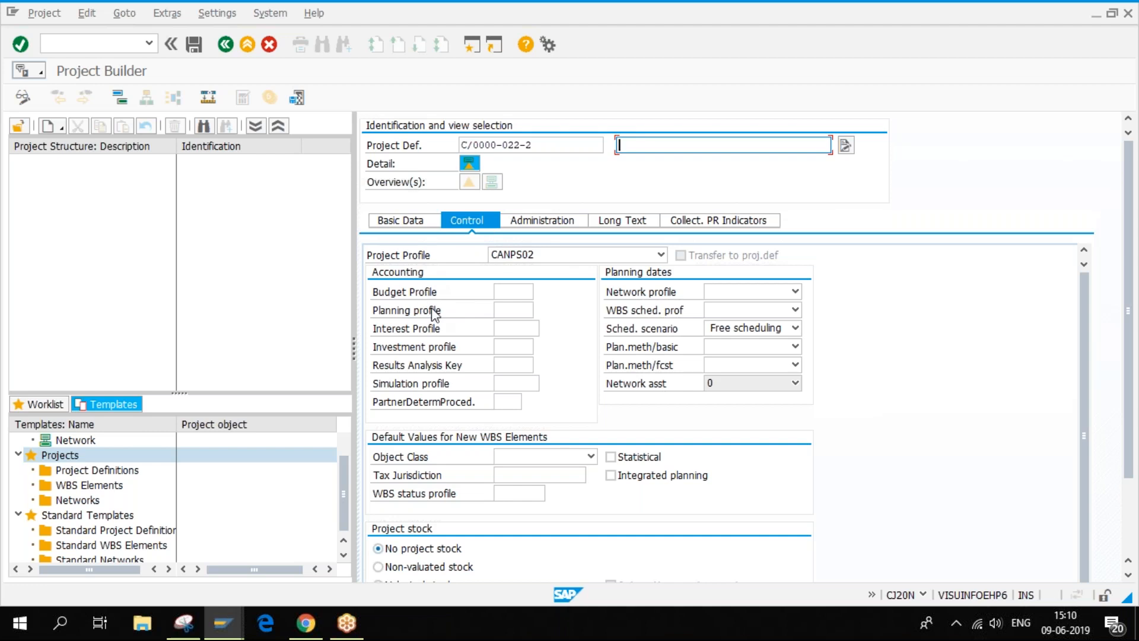
drag(553, 146, 460, 146)
click(627, 146)
- Switch the profile to NLM0002 NLM Investment Projects, confirm, and view its Control settings
click(661, 256)
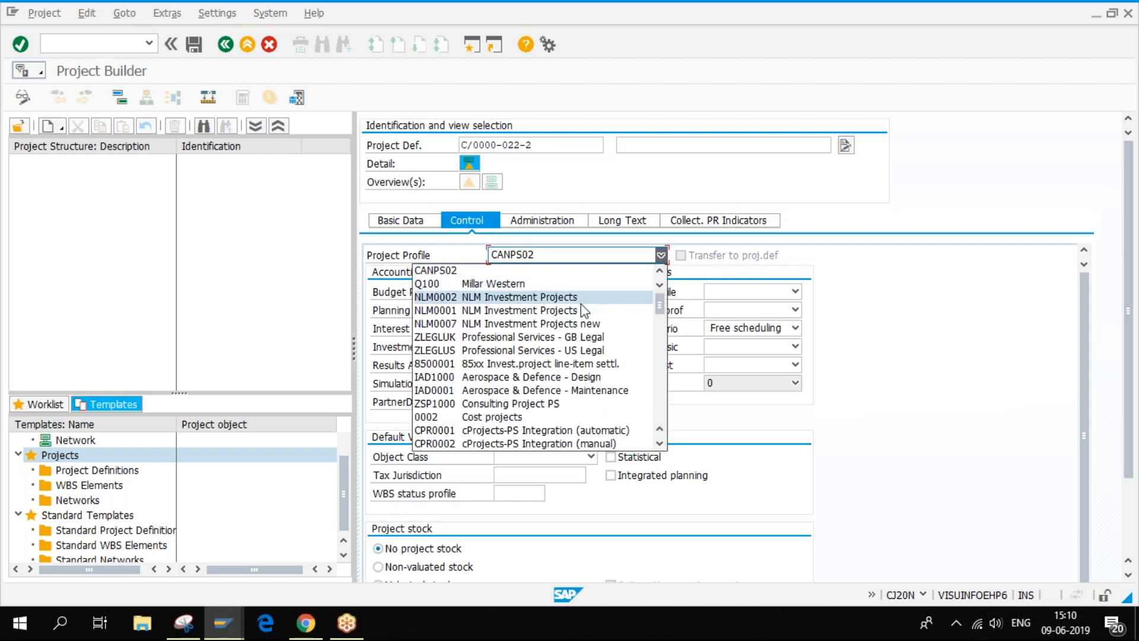
click(582, 296)
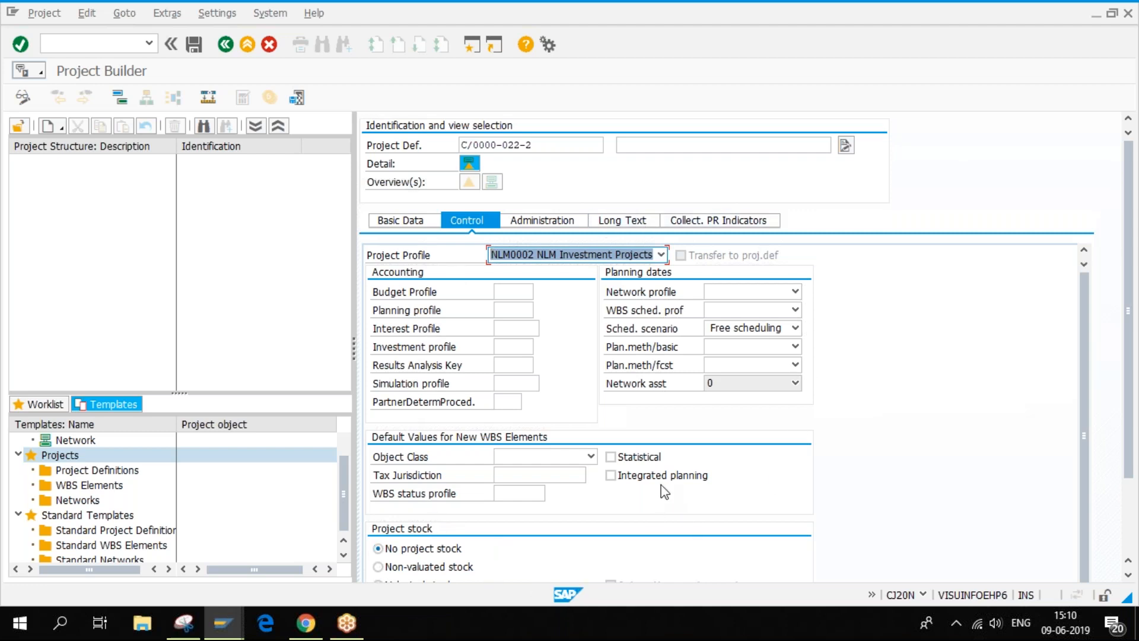
key(Return)
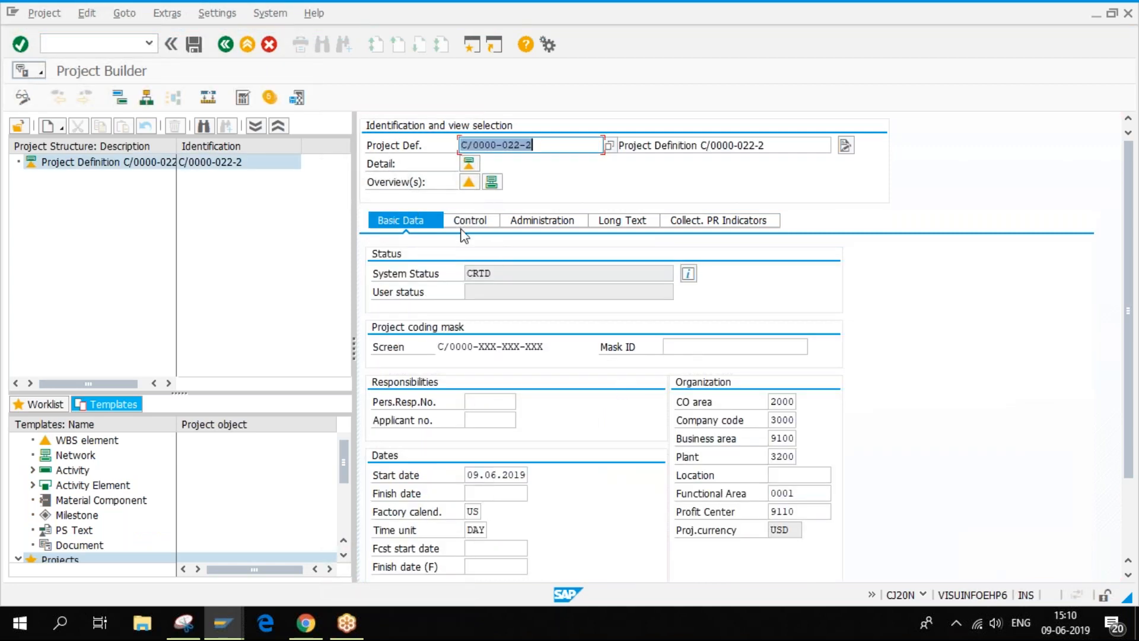
click(469, 222)
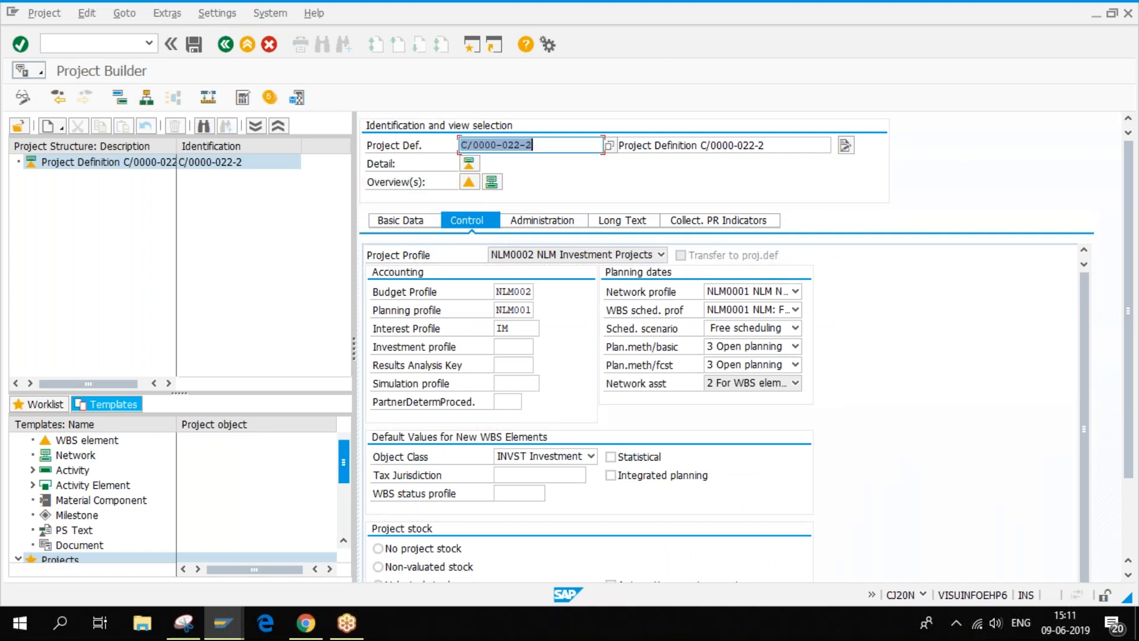
drag(1135, 364, 1137, 291)
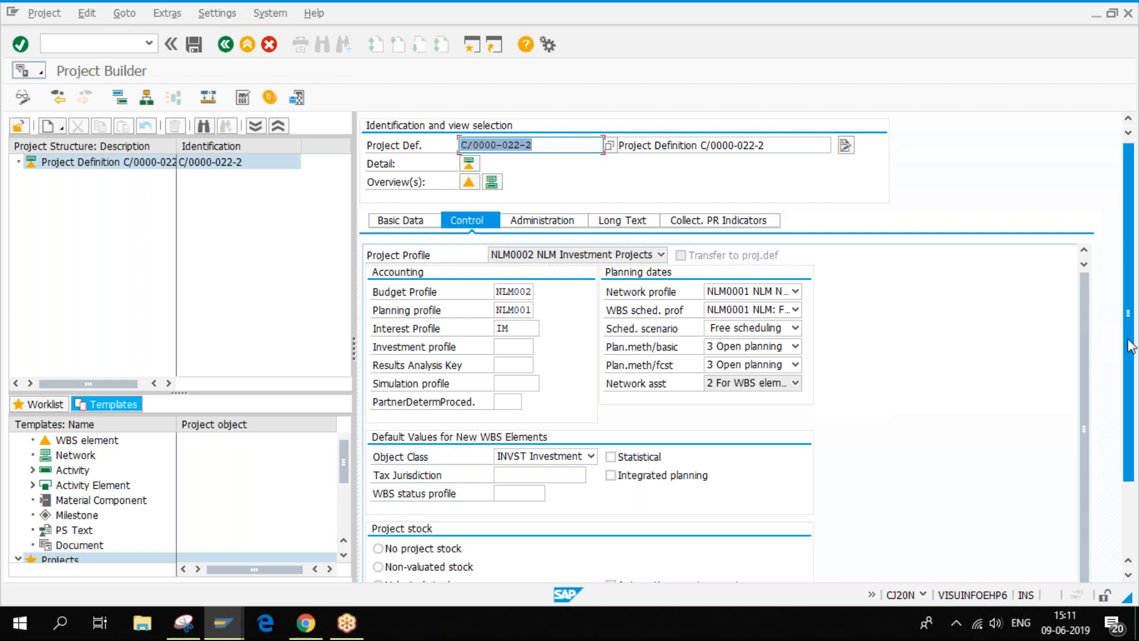
- Look over C/0000-022-2's control settings, then bring up its basic data
scroll(1131, 365, down, 3)
scroll(659, 254, up, 3)
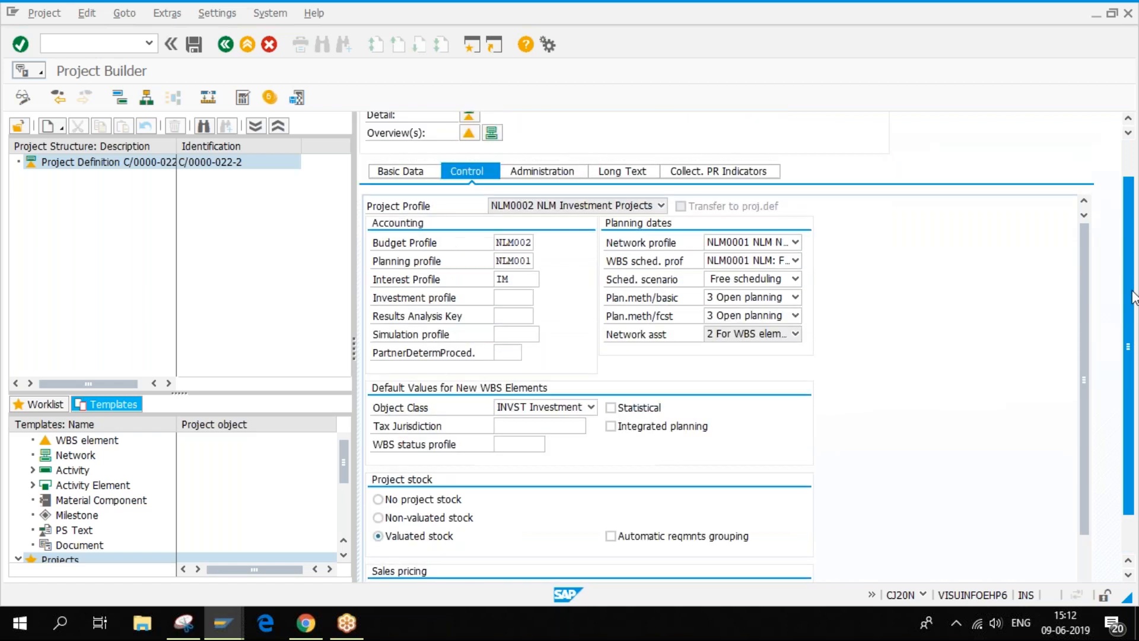
click(419, 218)
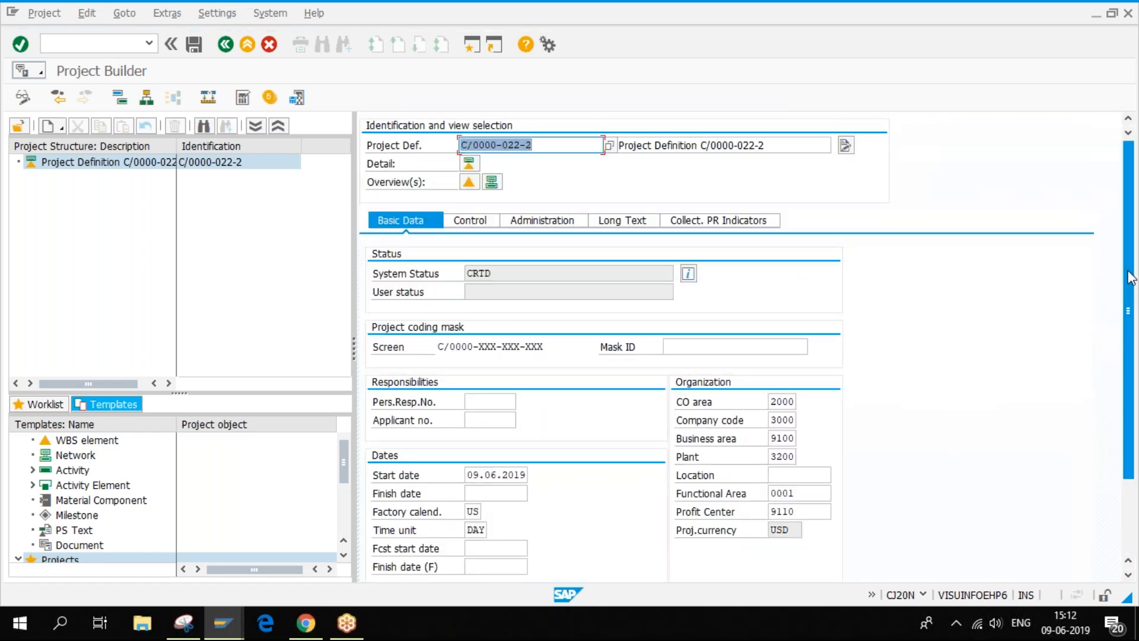
- Review C/0000-022-2's basic data, pointing out the Pers.Resp.No. and Applicant no. fields
scroll(1133, 315, down, 3)
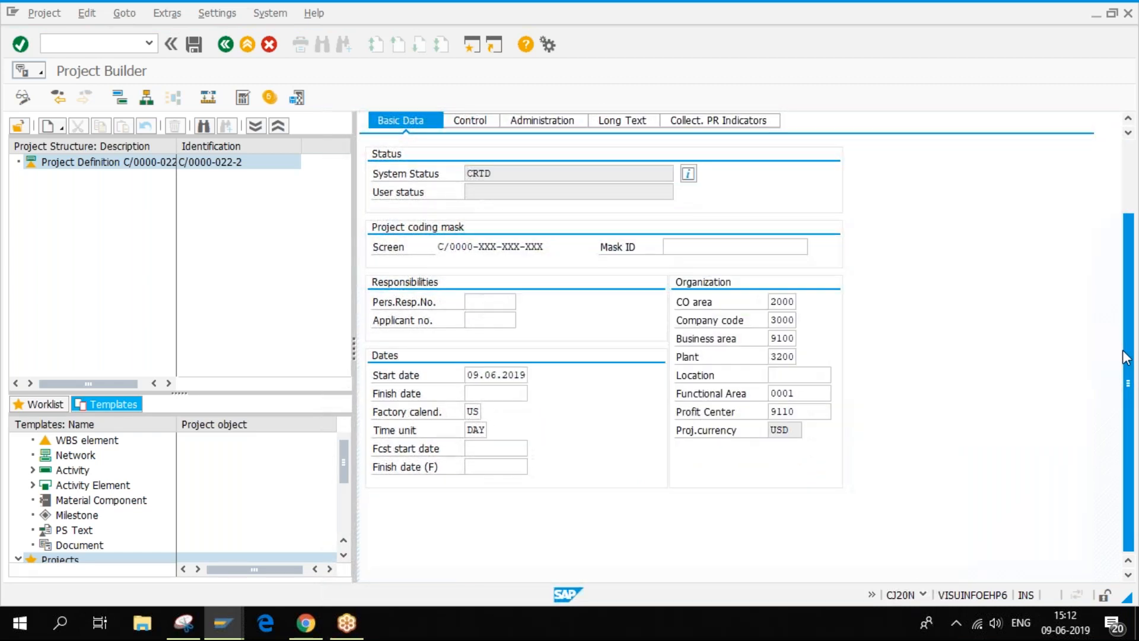
drag(1127, 336, 1127, 263)
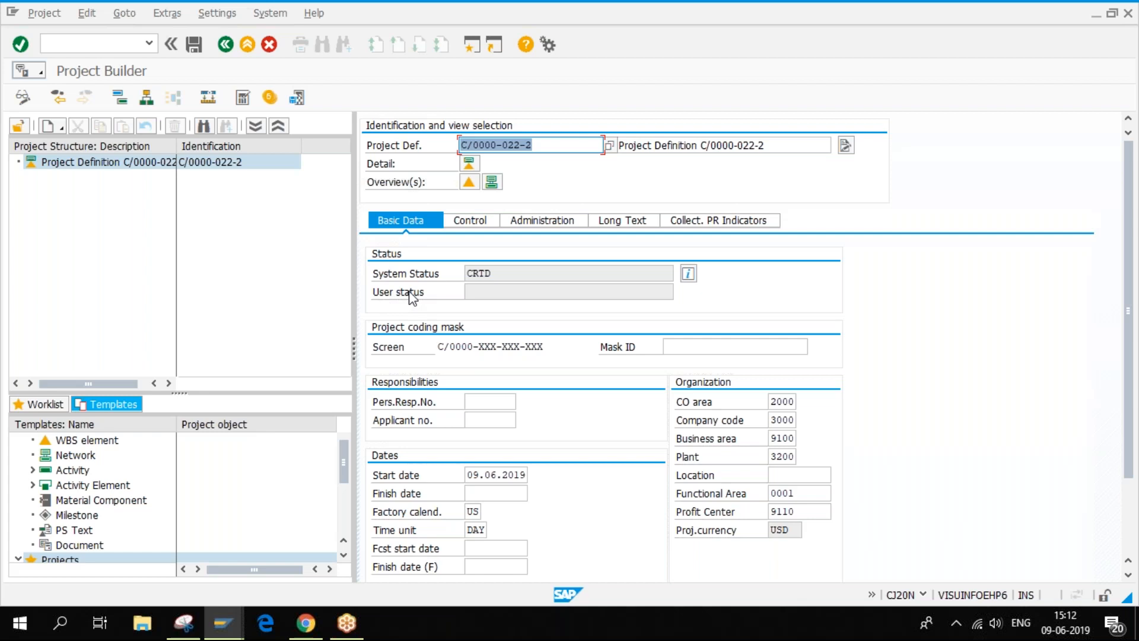
click(484, 402)
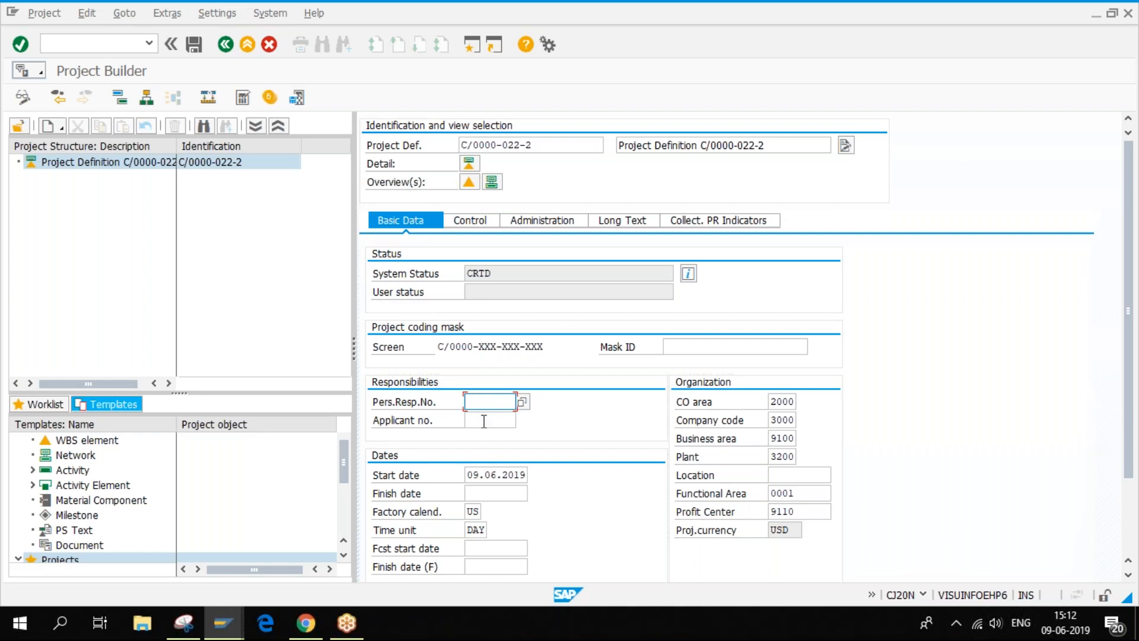
click(484, 420)
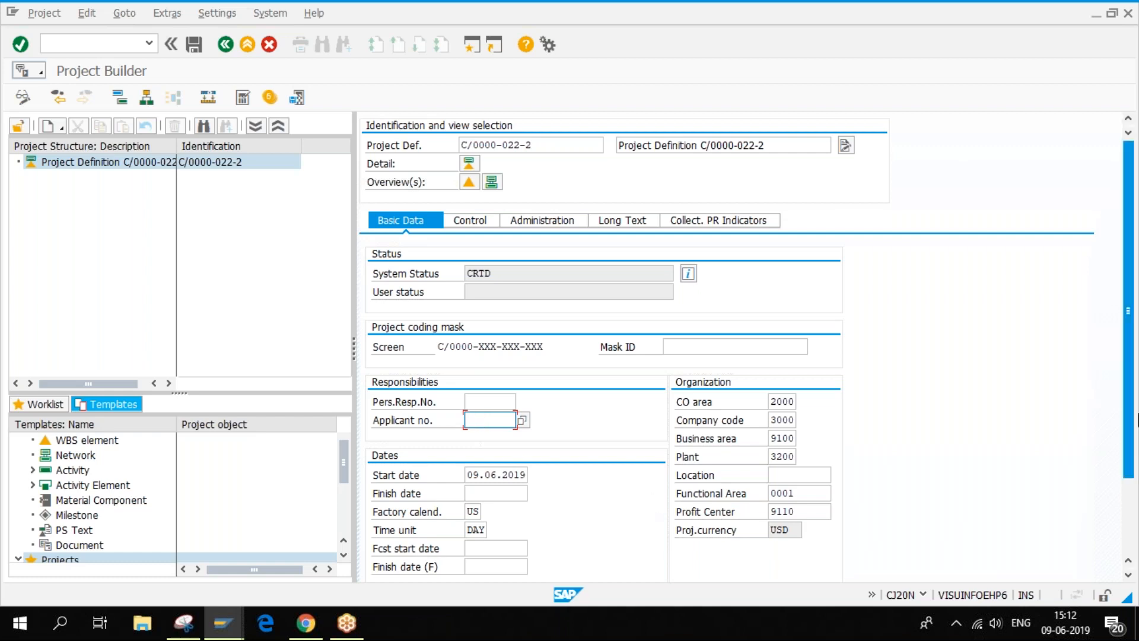
scroll(1134, 395, down, 2)
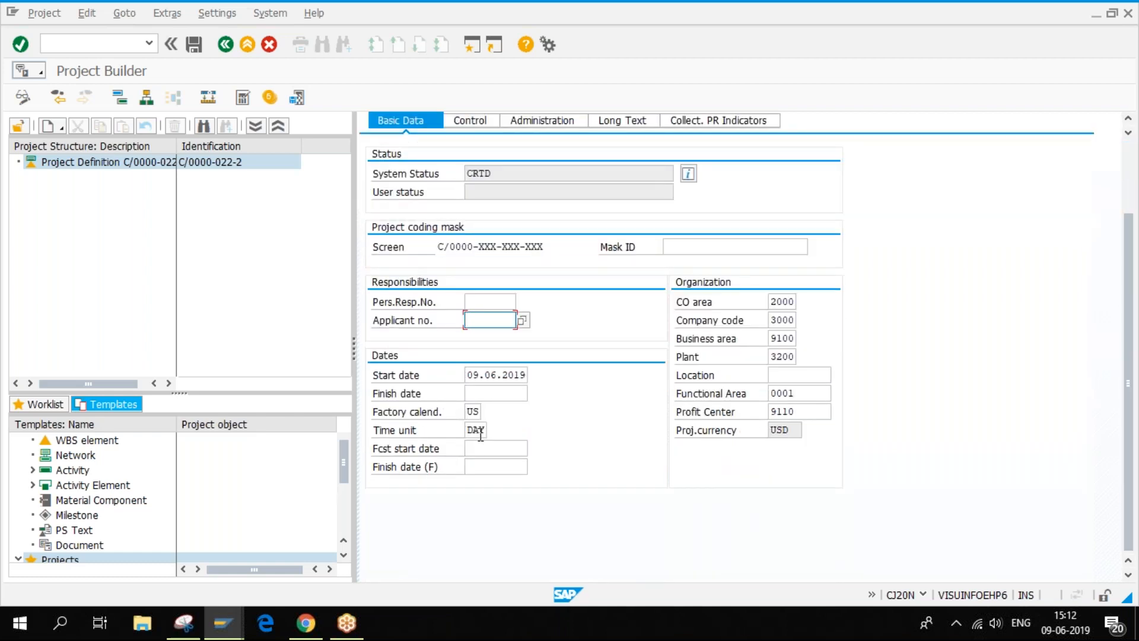
click(471, 411)
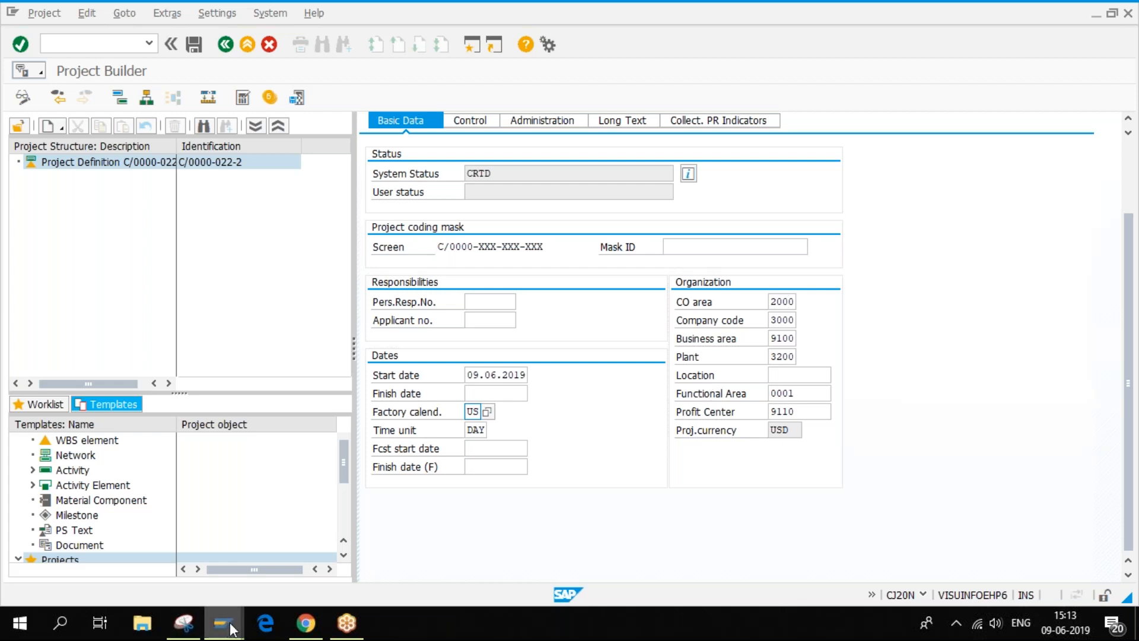
mouse_move(231, 623)
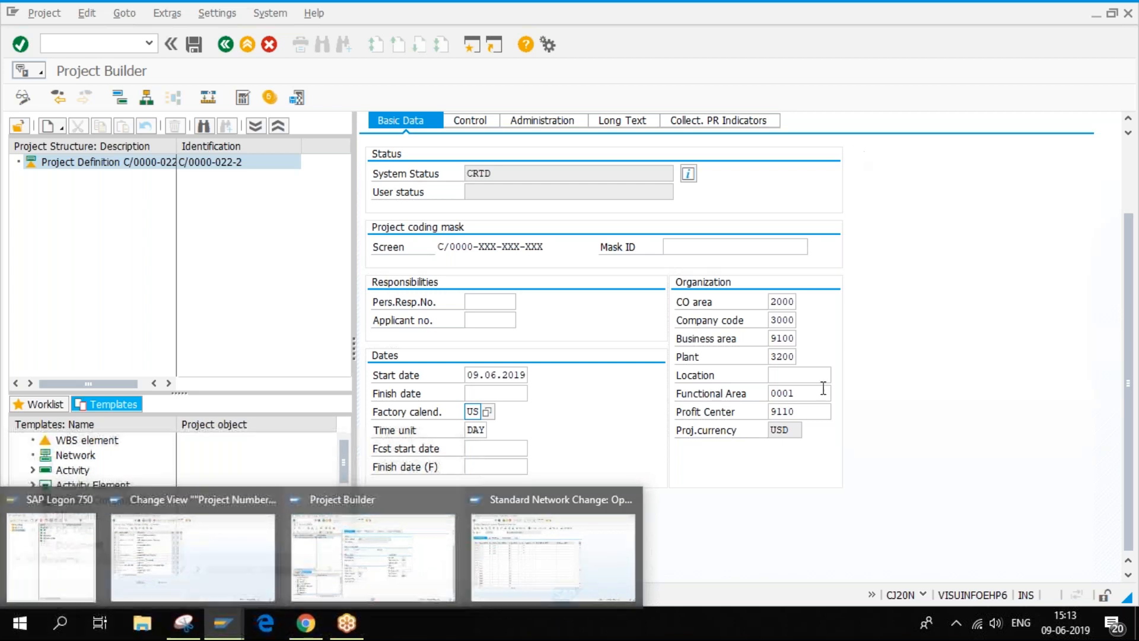
- Review C/0000-022-2's organization assignments, including business area 9100, then show its control data with profile NLM0002
click(774, 337)
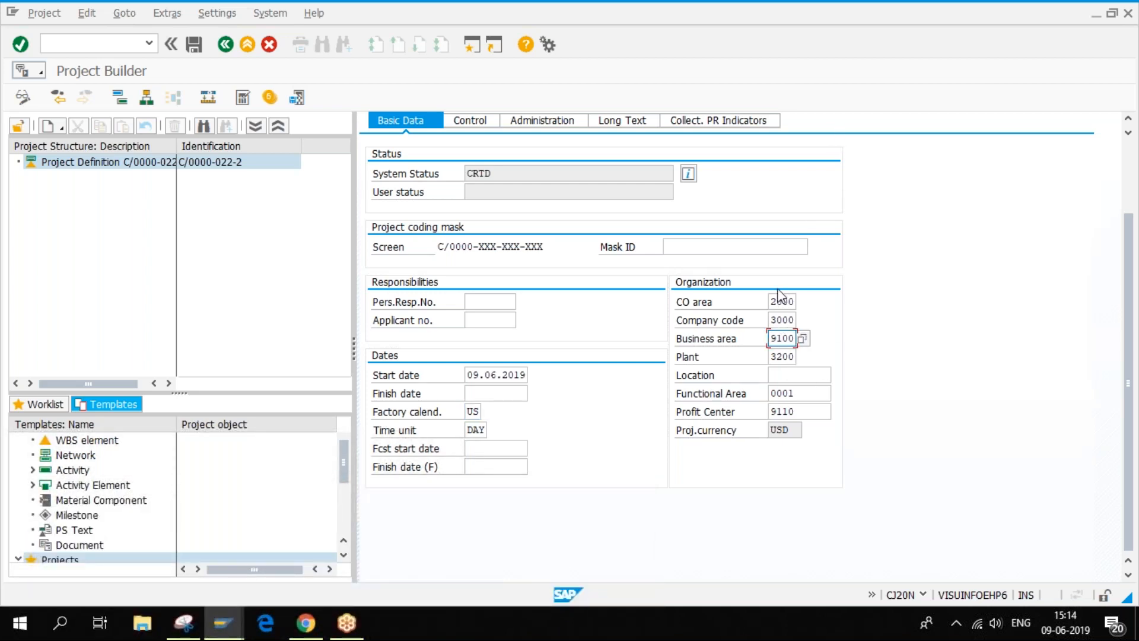
click(780, 302)
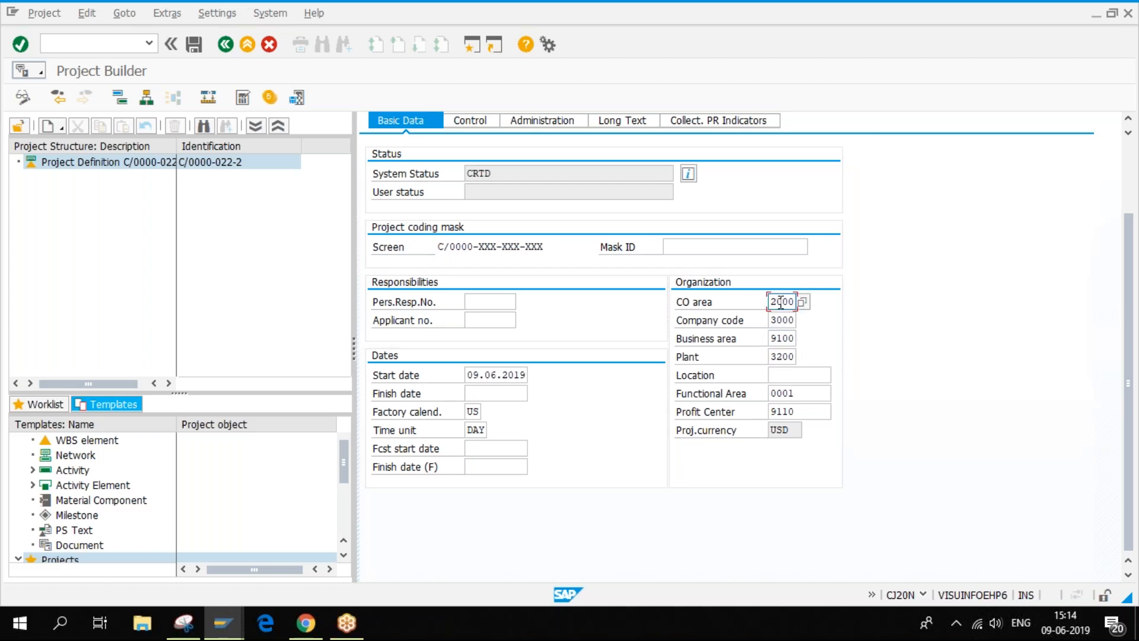
click(791, 321)
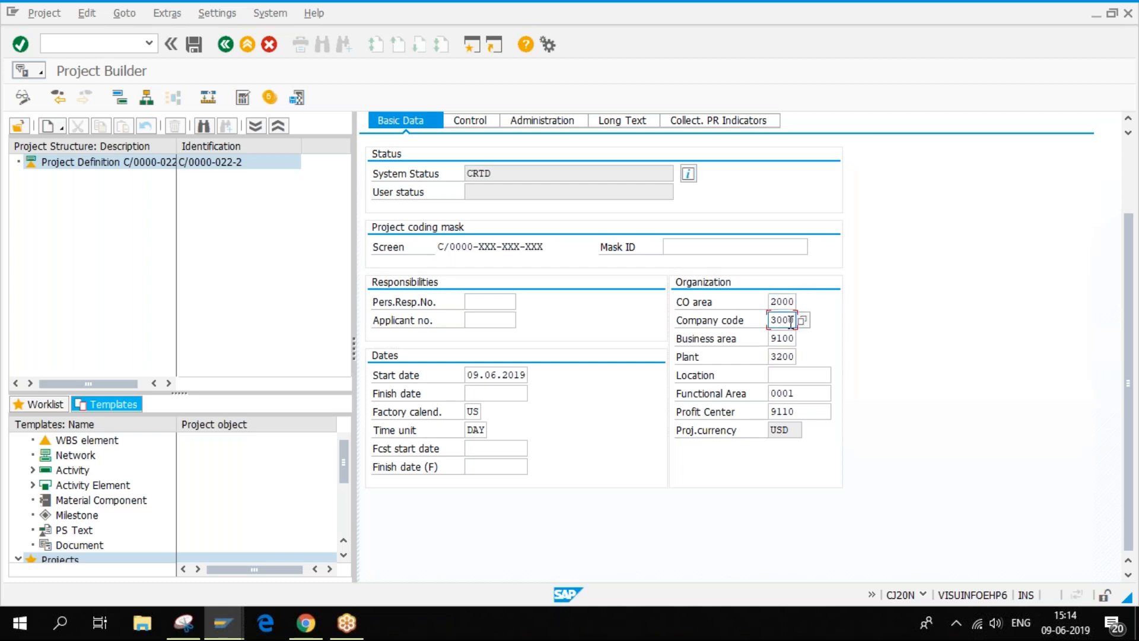
click(784, 339)
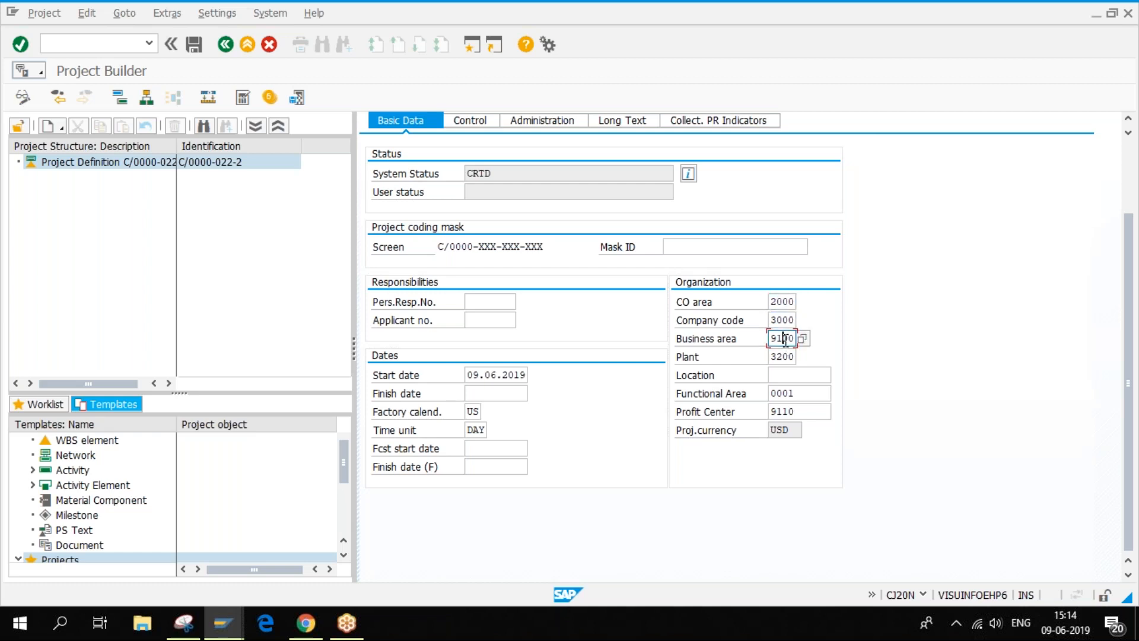
click(795, 357)
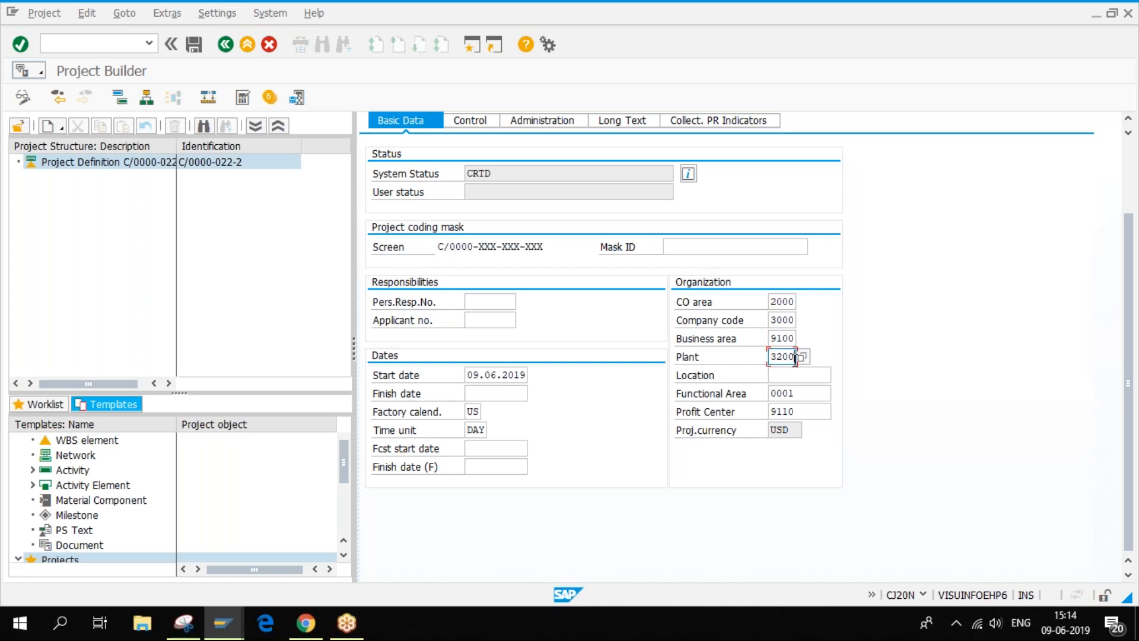
click(782, 376)
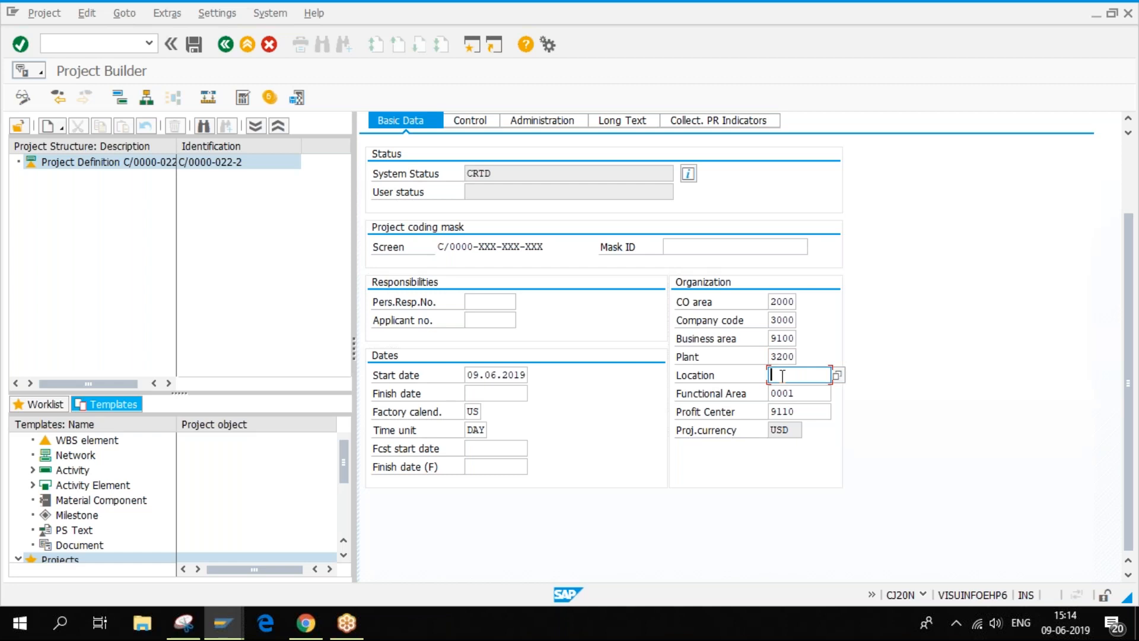
click(805, 392)
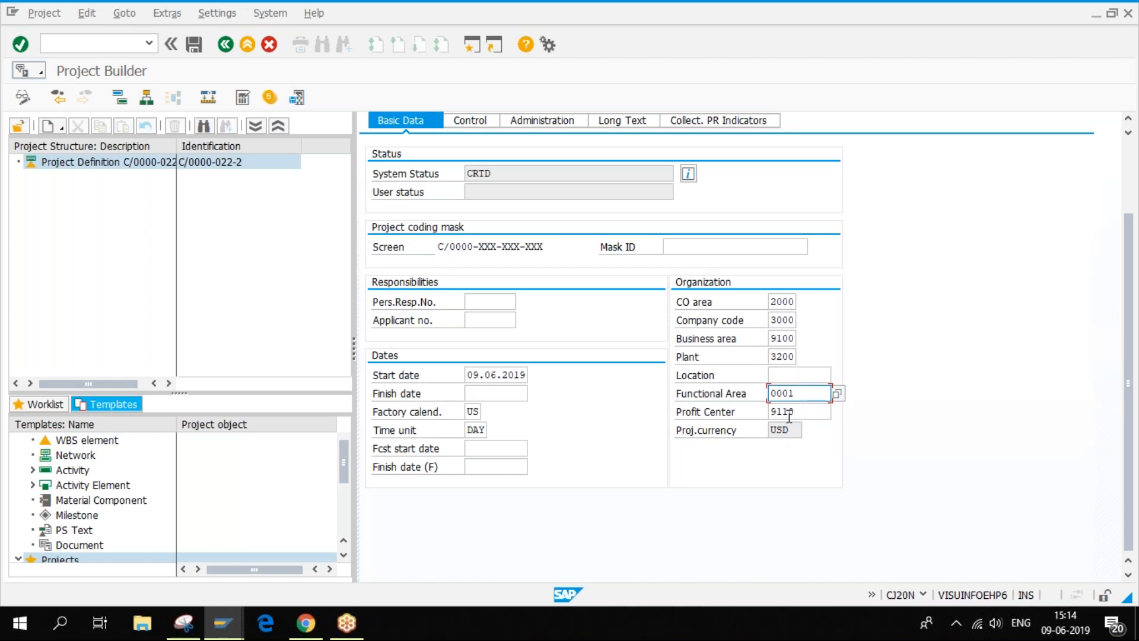
click(787, 412)
click(787, 431)
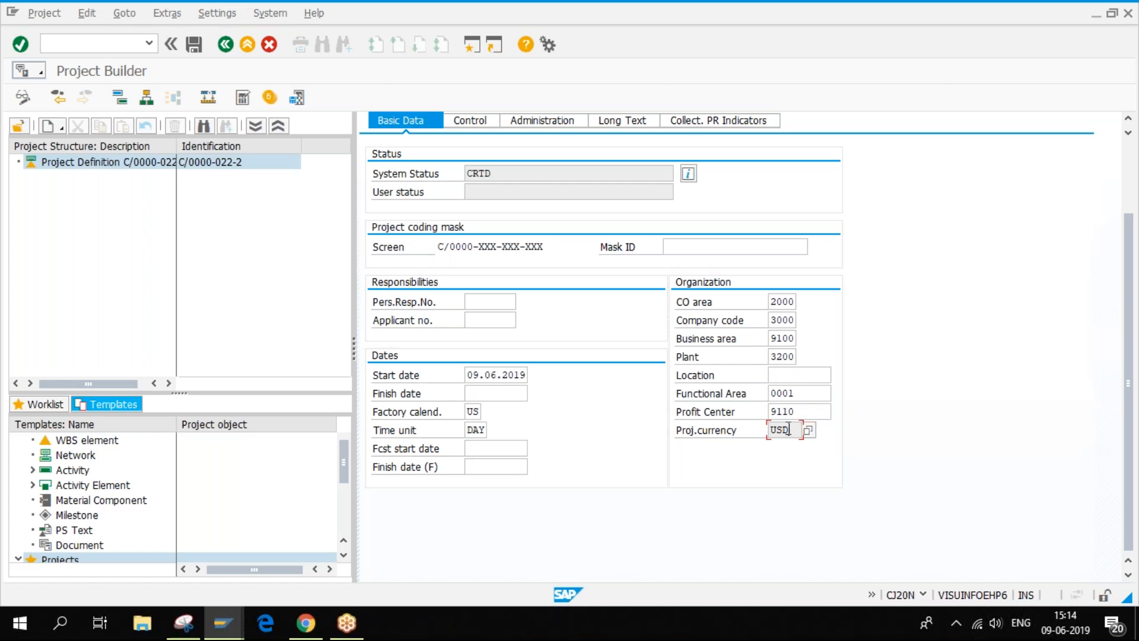
click(466, 131)
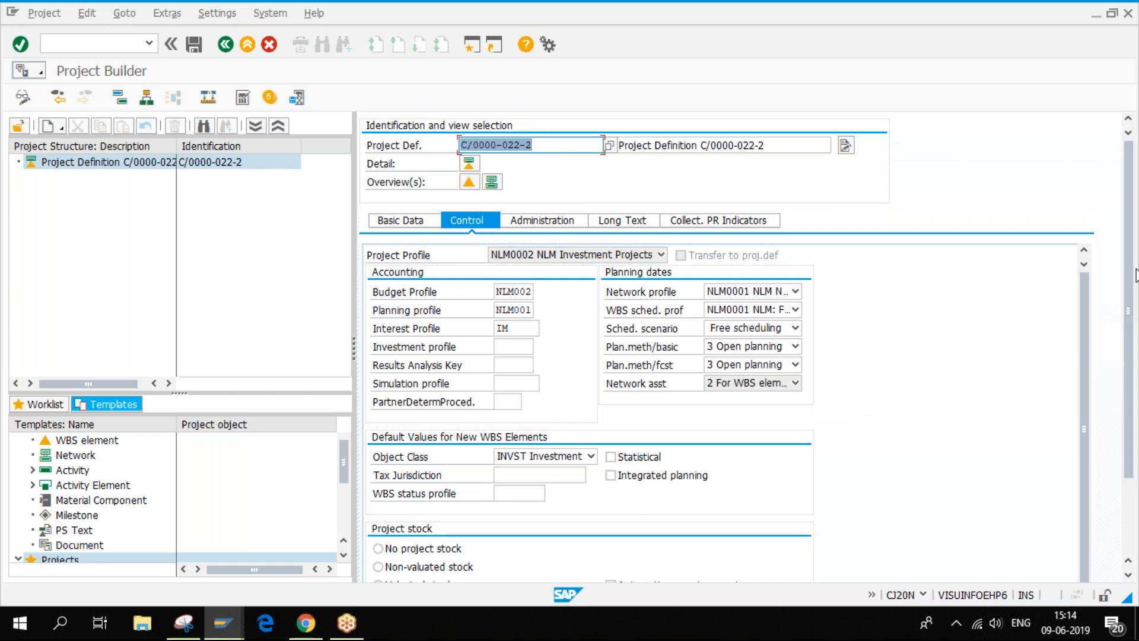
- Scroll through the rest of C/0000-022-2's control settings, then show its administration data
key(super+Right)
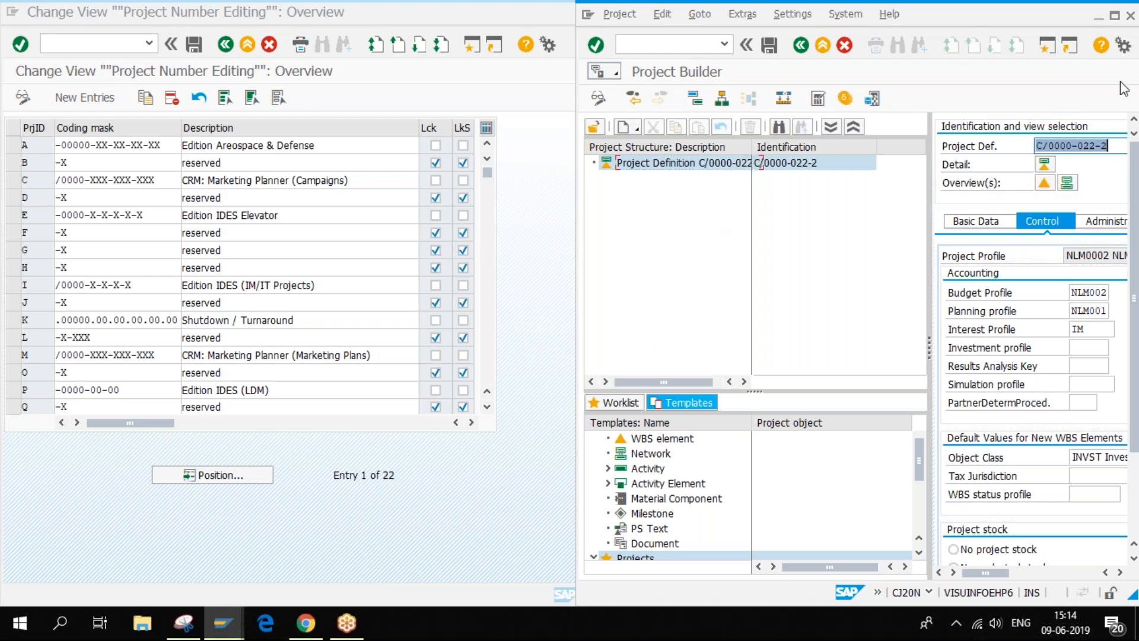
click(1116, 16)
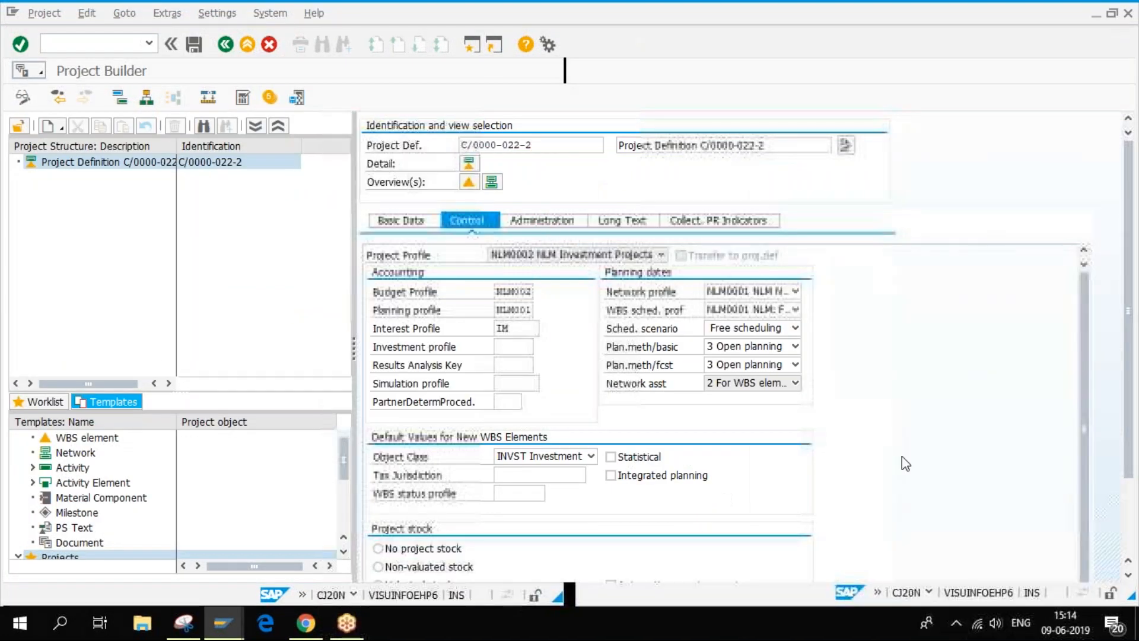
drag(1083, 329, 1083, 429)
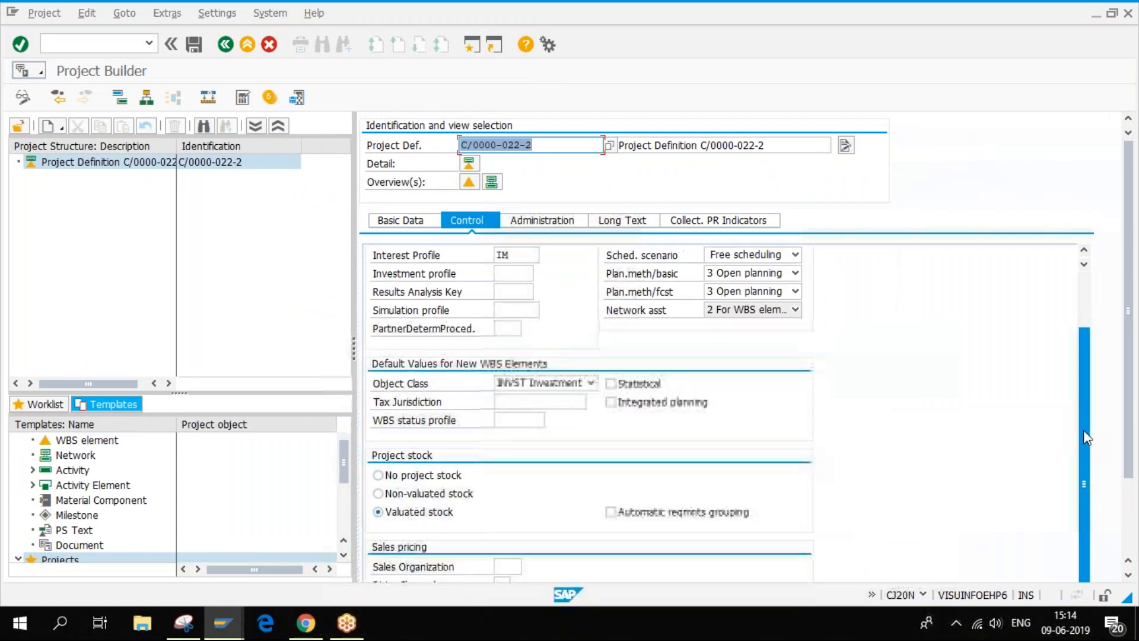
scroll(1131, 454, down, 3)
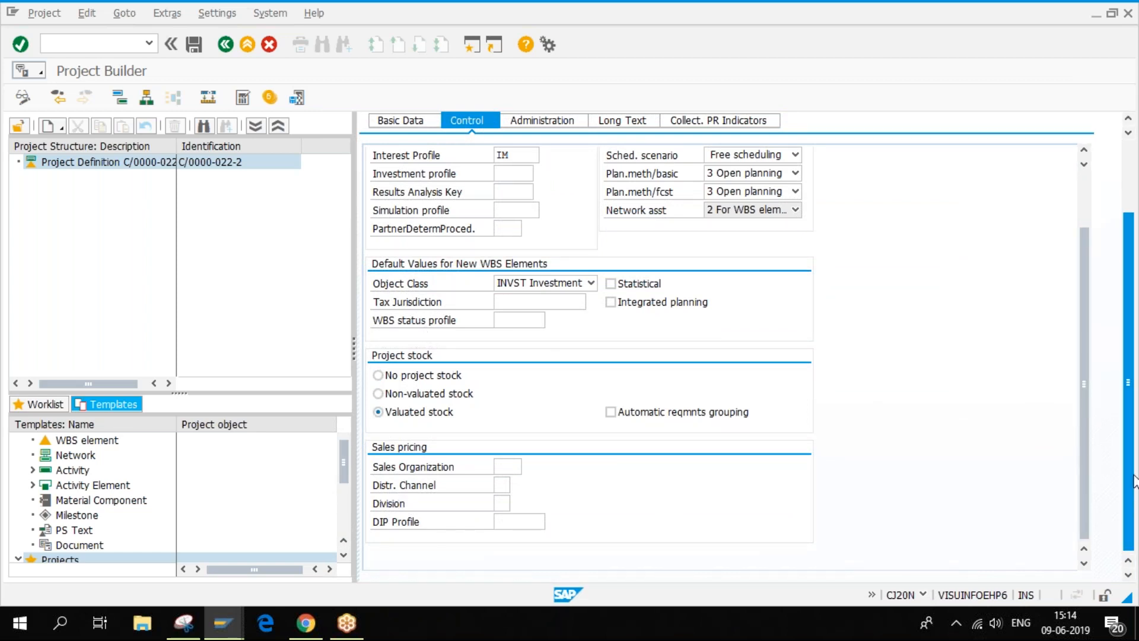
scroll(1109, 504, up, 3)
click(545, 222)
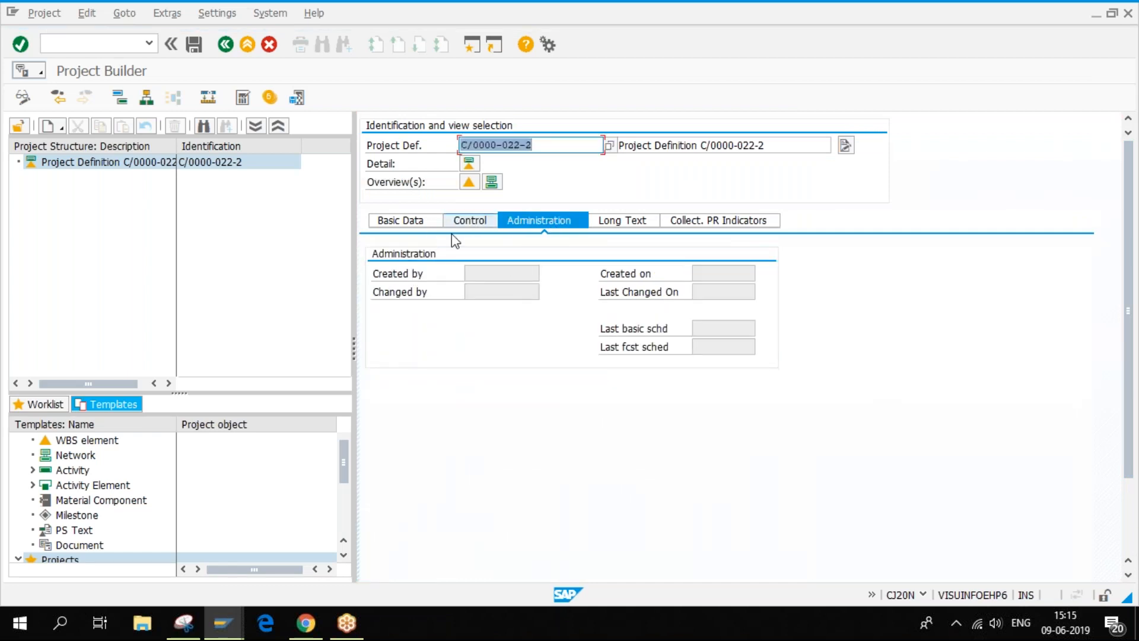
- Check the empty Changed by, Created on and Last basic scheduling fields, then show the long text
click(492, 292)
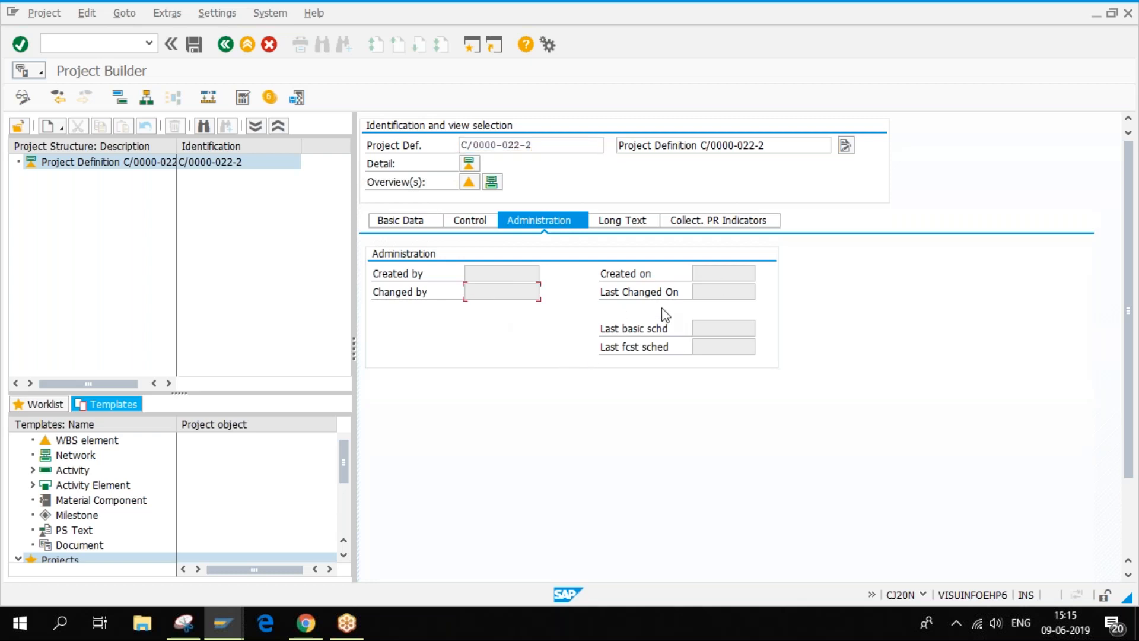
click(727, 270)
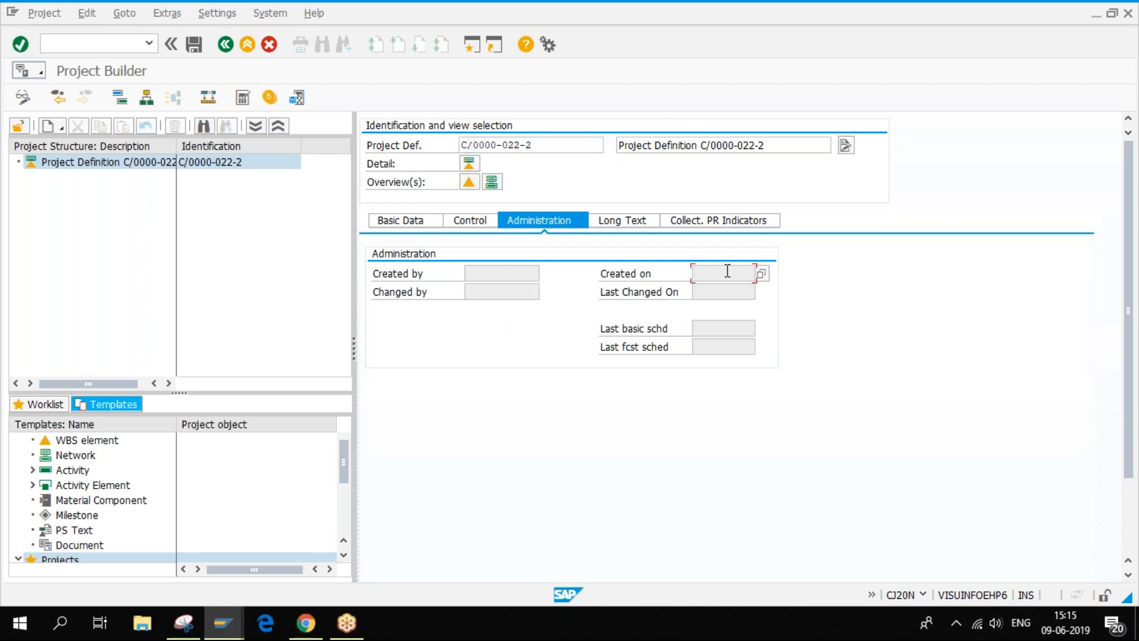
click(732, 323)
click(623, 223)
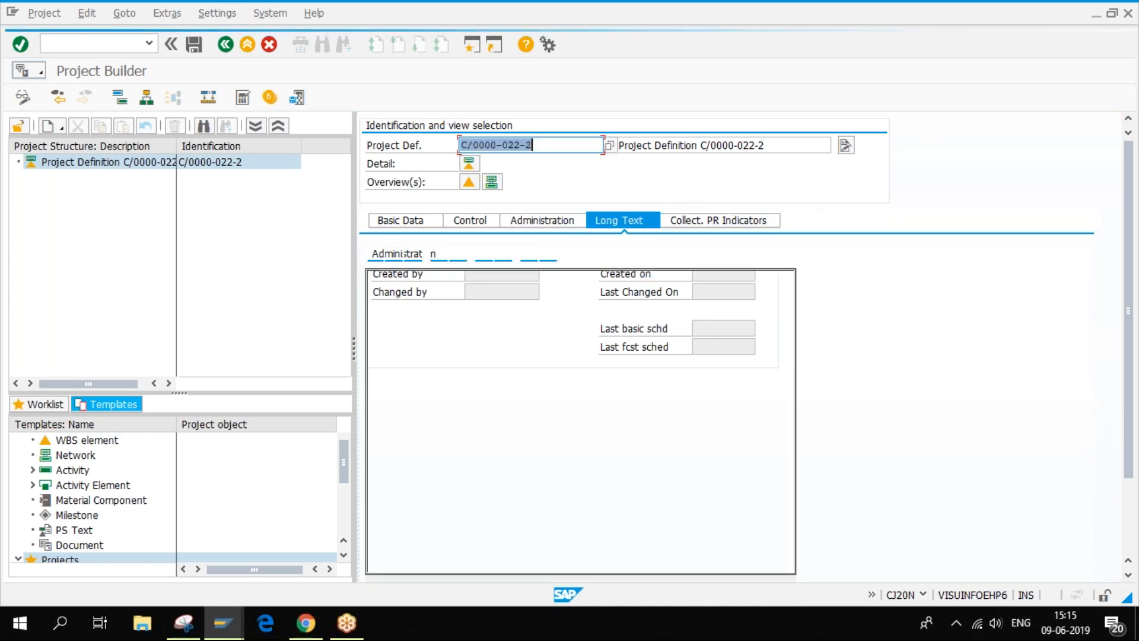
- Open the EN long-text editor holding 'Project Definition C/0000-022-2'
drag(523, 277, 376, 281)
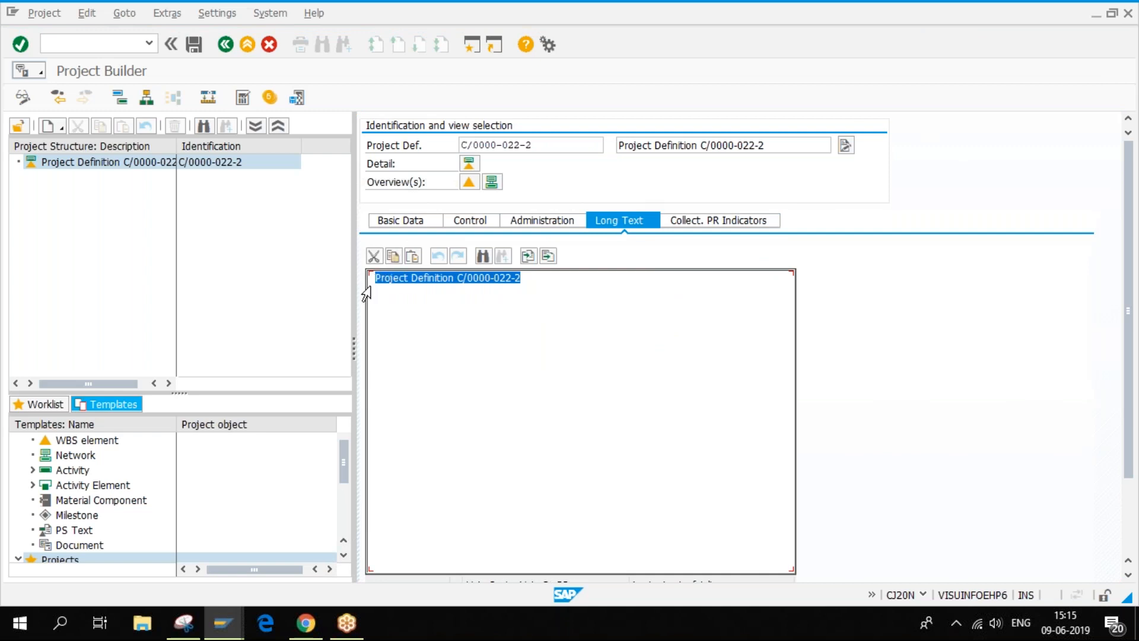
click(437, 320)
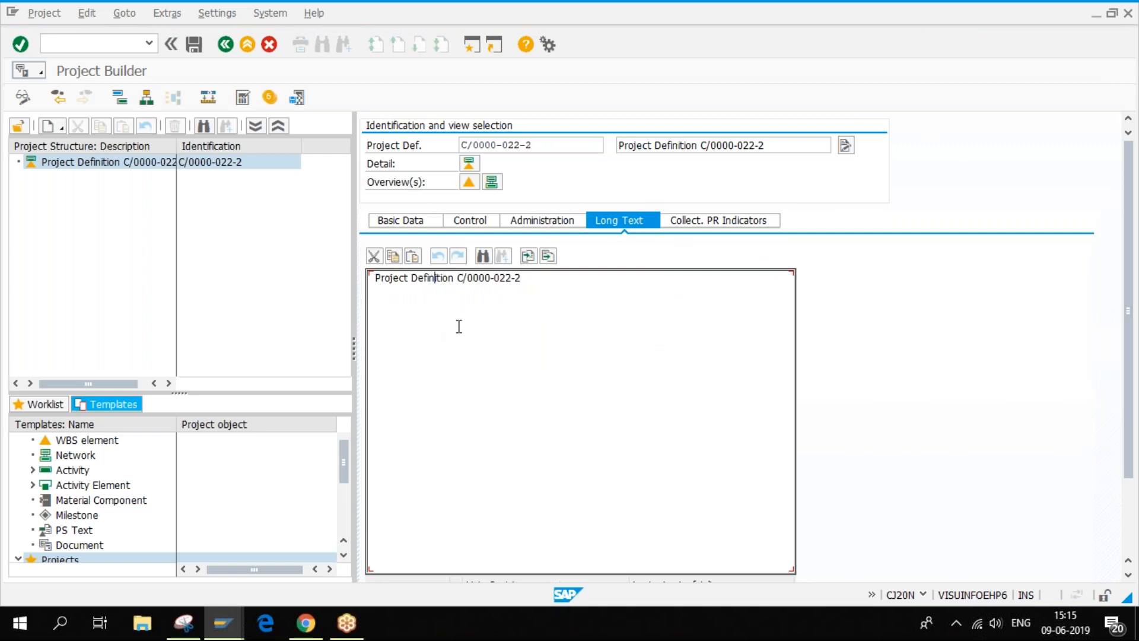
click(846, 145)
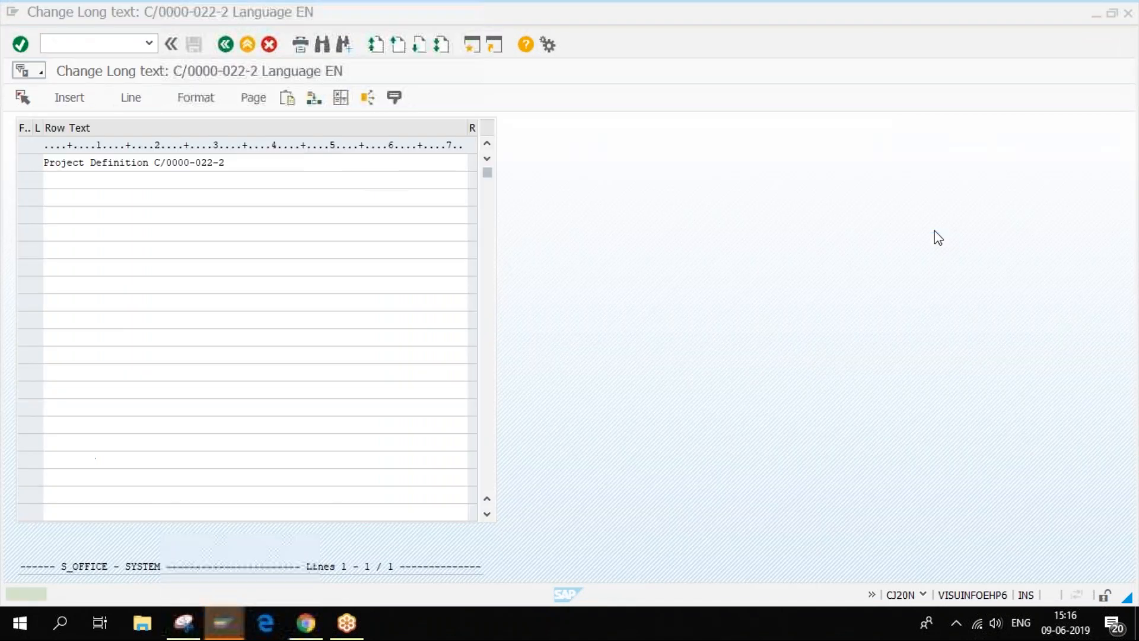
- Add a second long-text line 'hjgjhghj' and go back to Project Builder with the change transferred
click(131, 180)
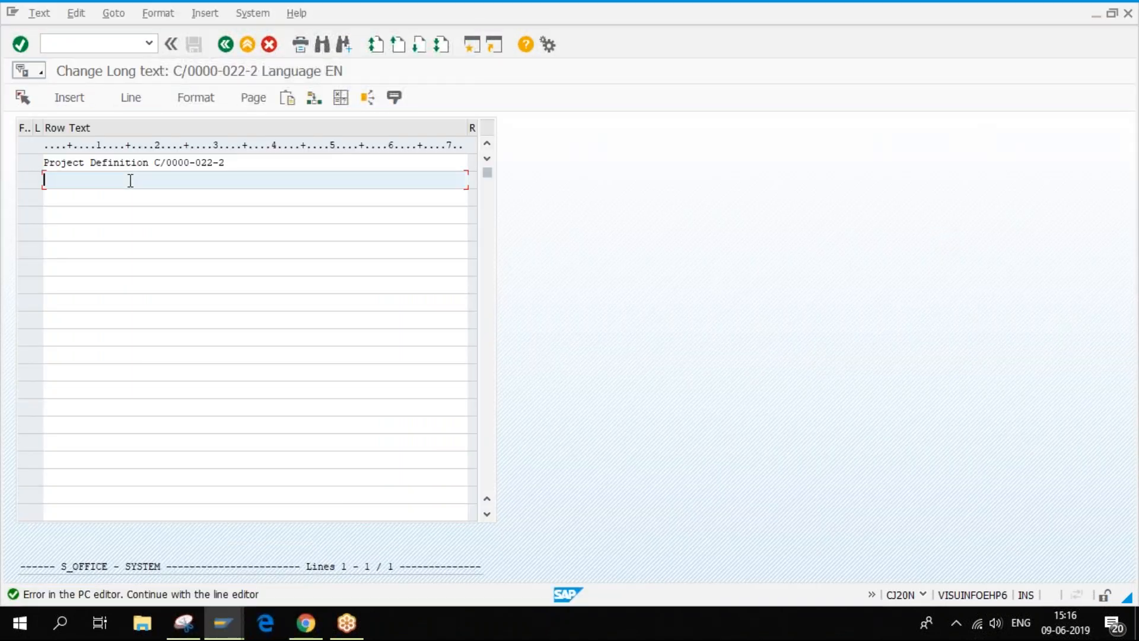
text(hjgjhghj)
click(225, 45)
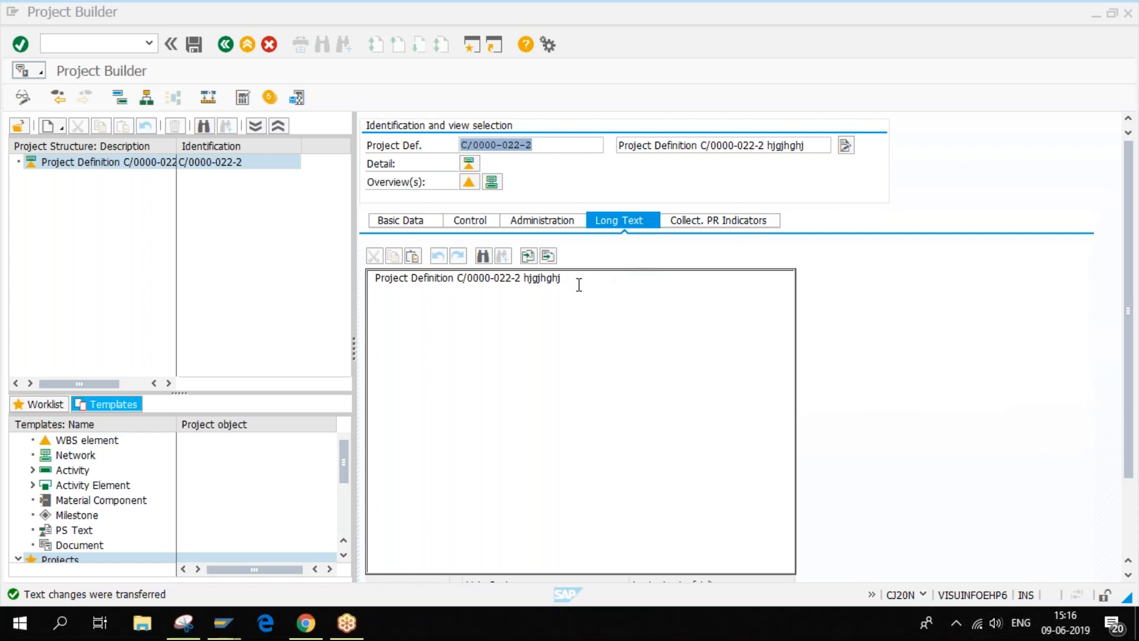
click(376, 281)
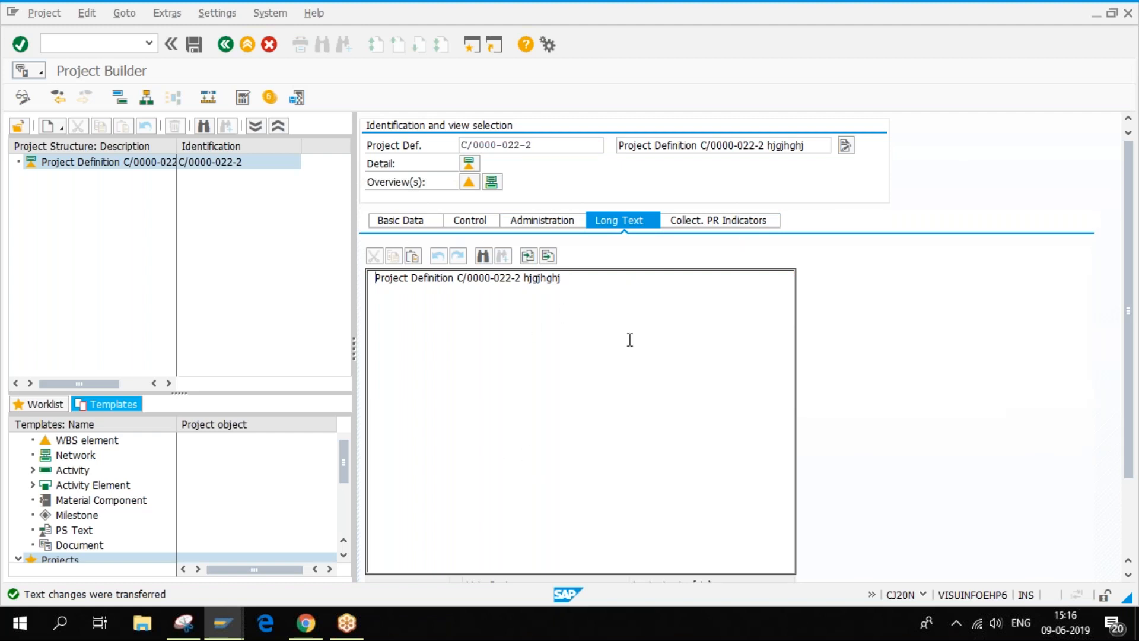
- Go back to C/0000-022-2's control data showing profile NLM0002 and budget profile NLM002
click(414, 225)
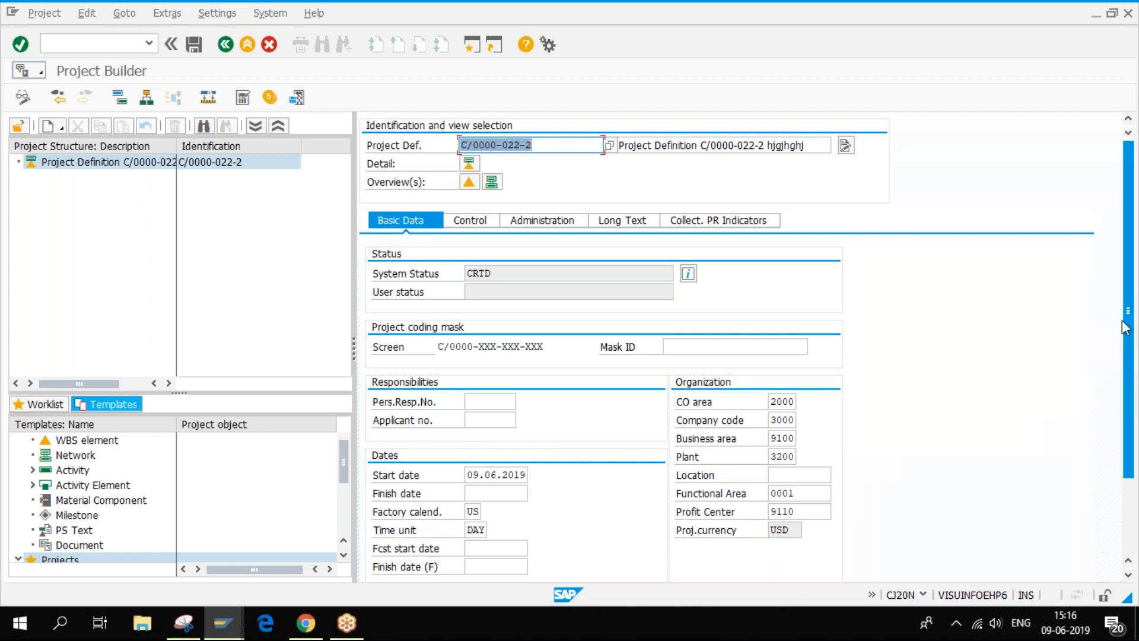
click(471, 219)
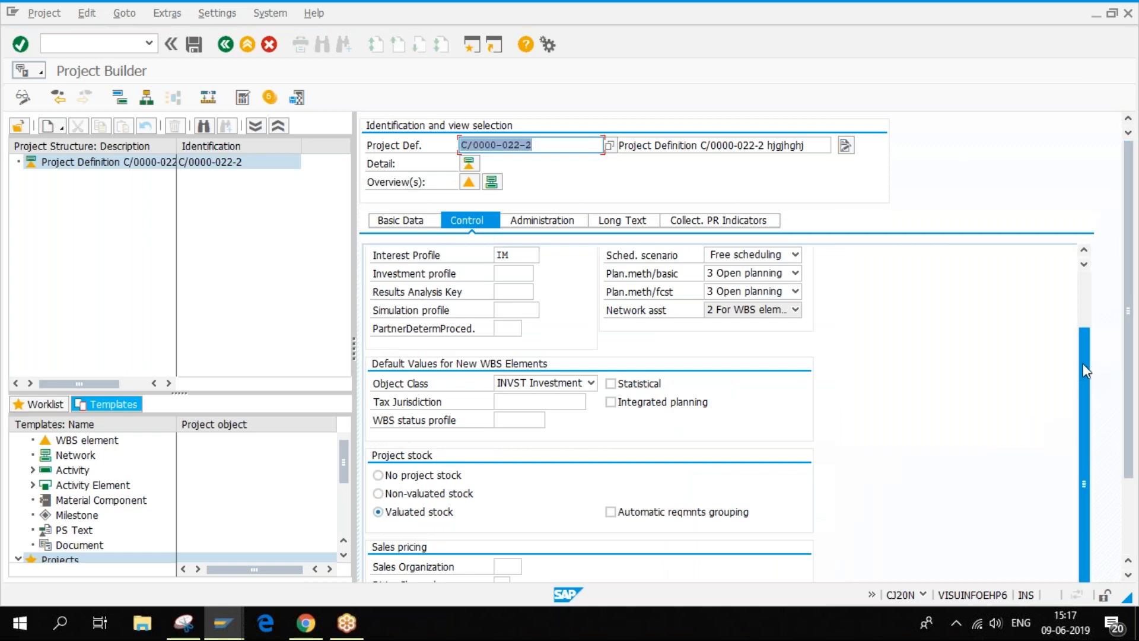
scroll(1086, 371, up, 2)
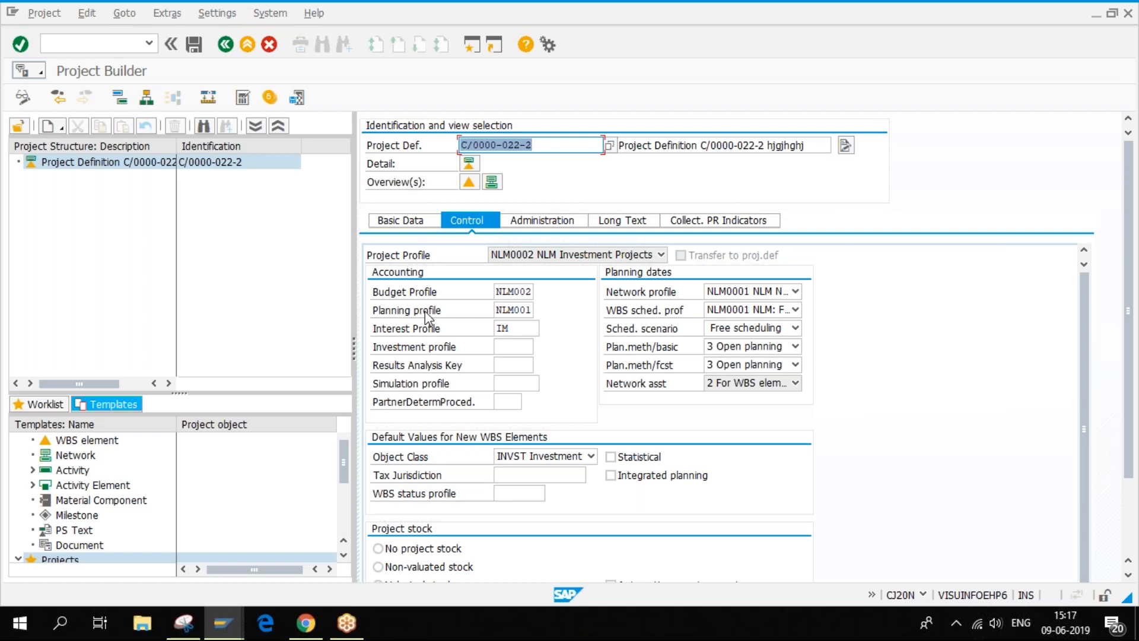
click(207, 634)
- In the implementation guide, collapse Project Coding Mask and run Create Project Profile
click(186, 534)
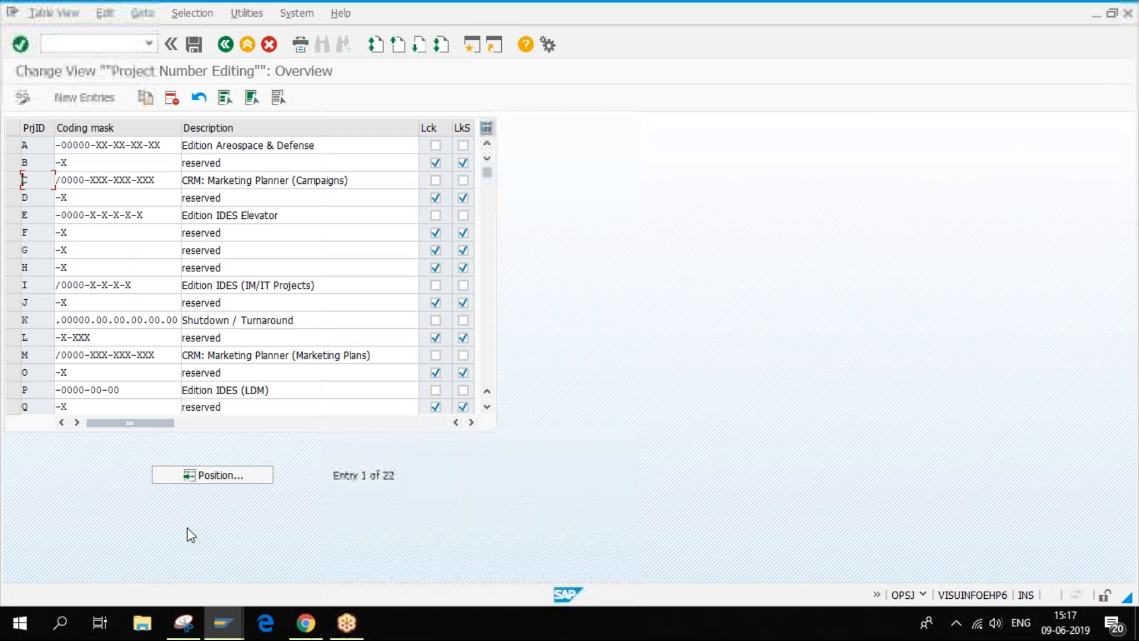
click(226, 45)
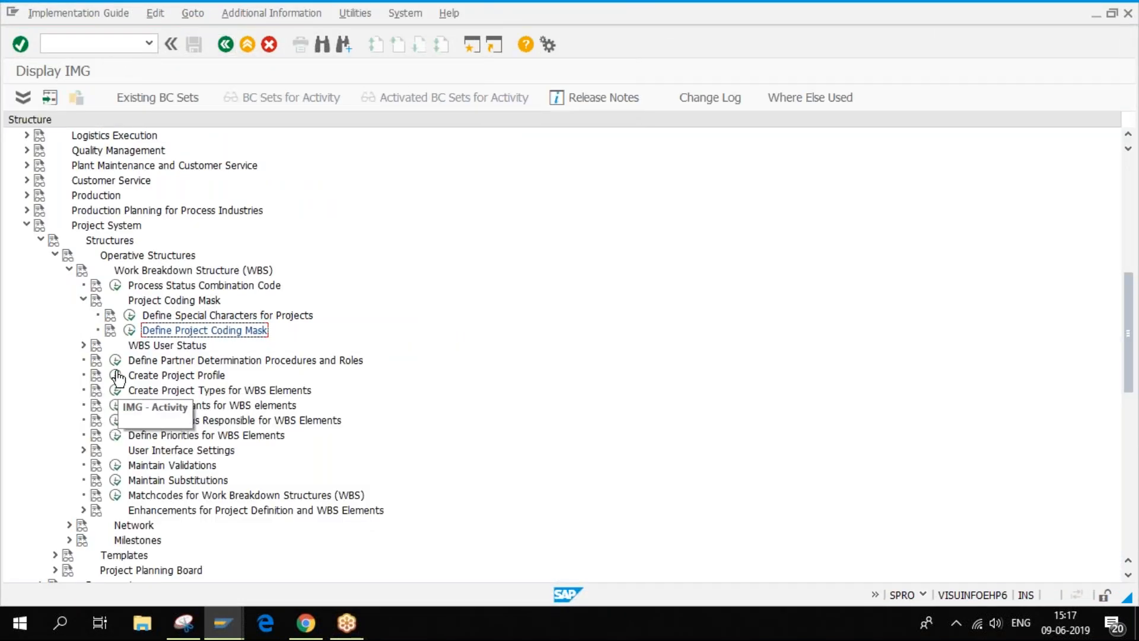
click(83, 299)
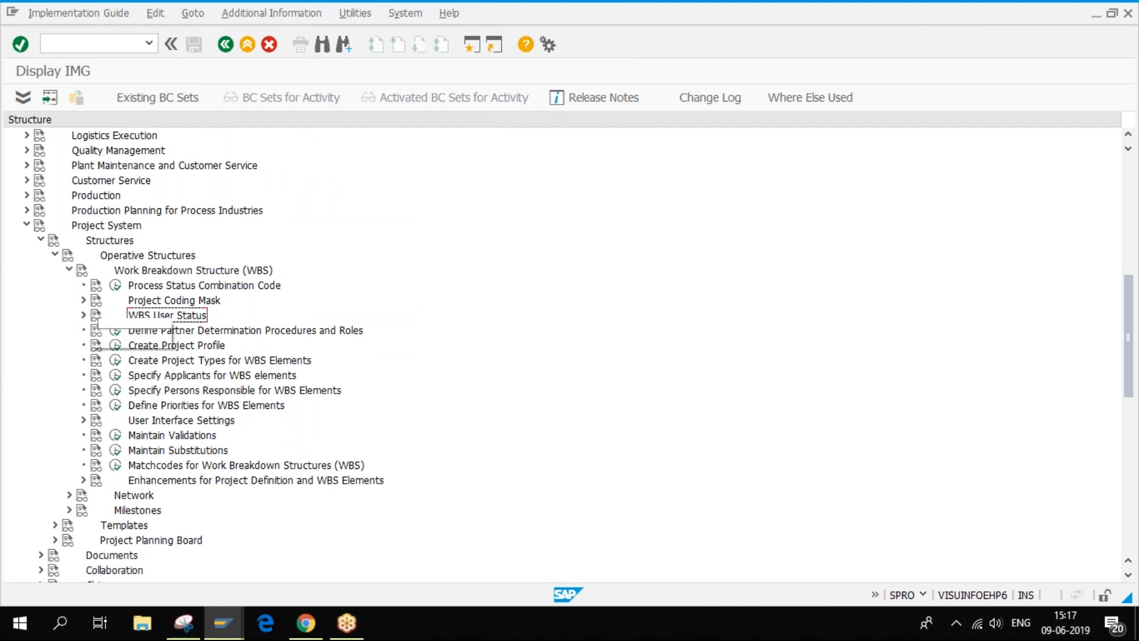
click(116, 345)
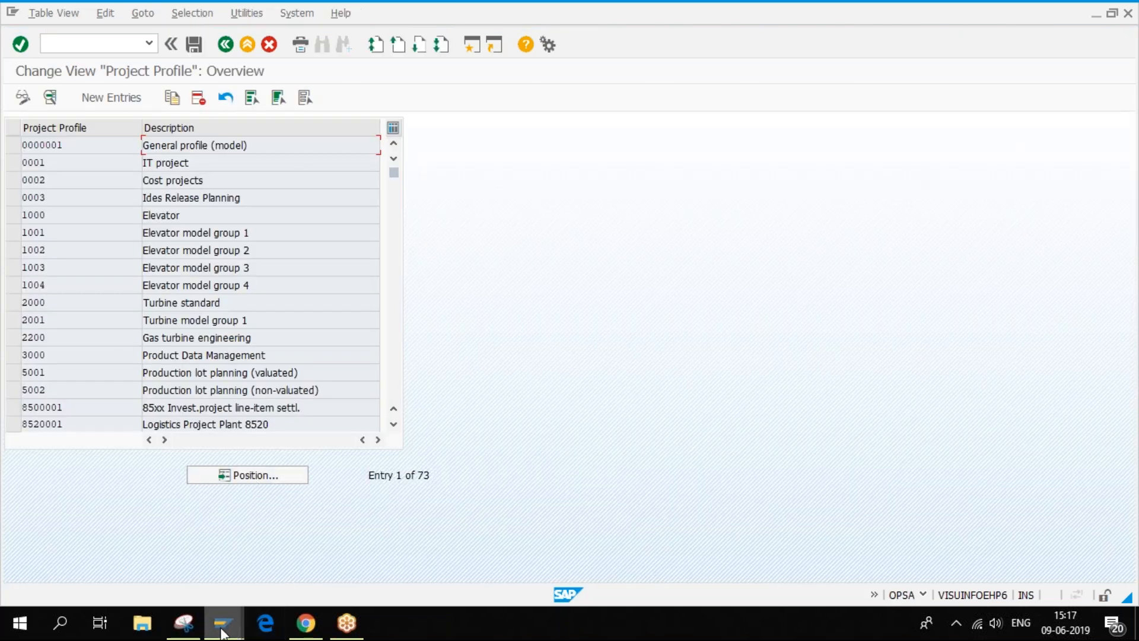
- Scroll the 73-entry Project Profile overview down to NLM0001, NLM0002 and NLM0007
mouse_move(221, 634)
click(368, 552)
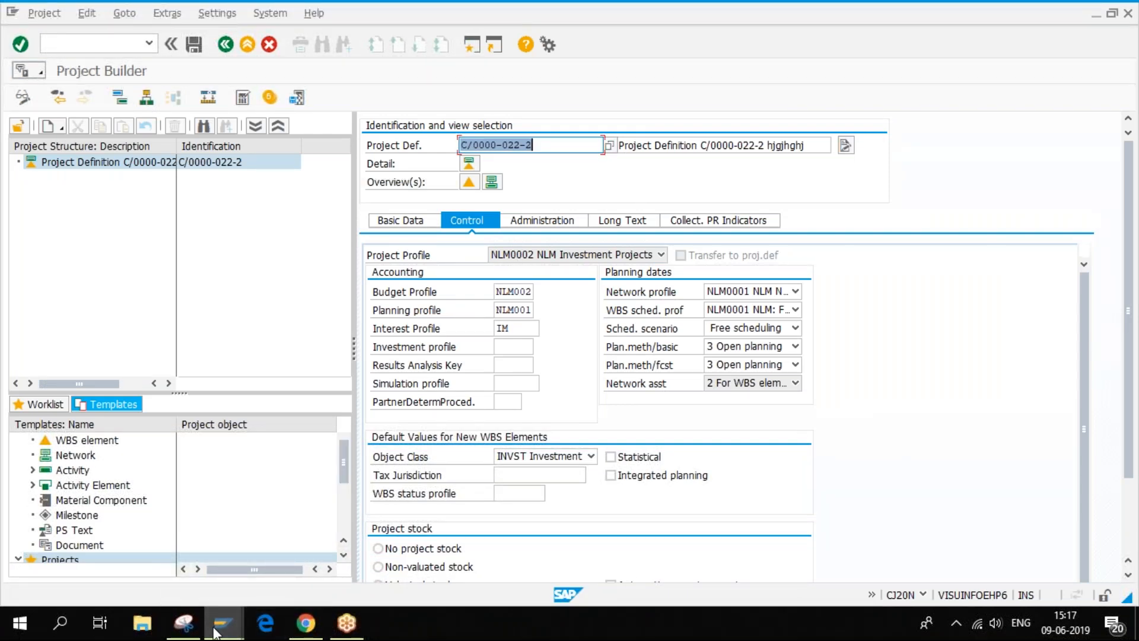
mouse_move(215, 634)
click(327, 555)
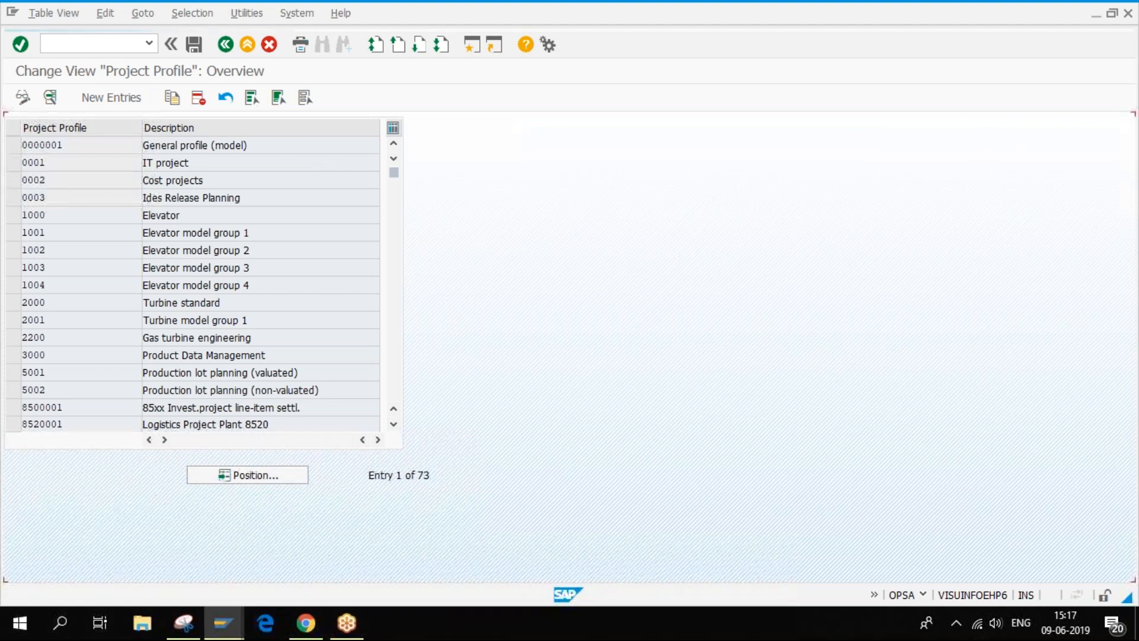
scroll(193, 285, down, 5)
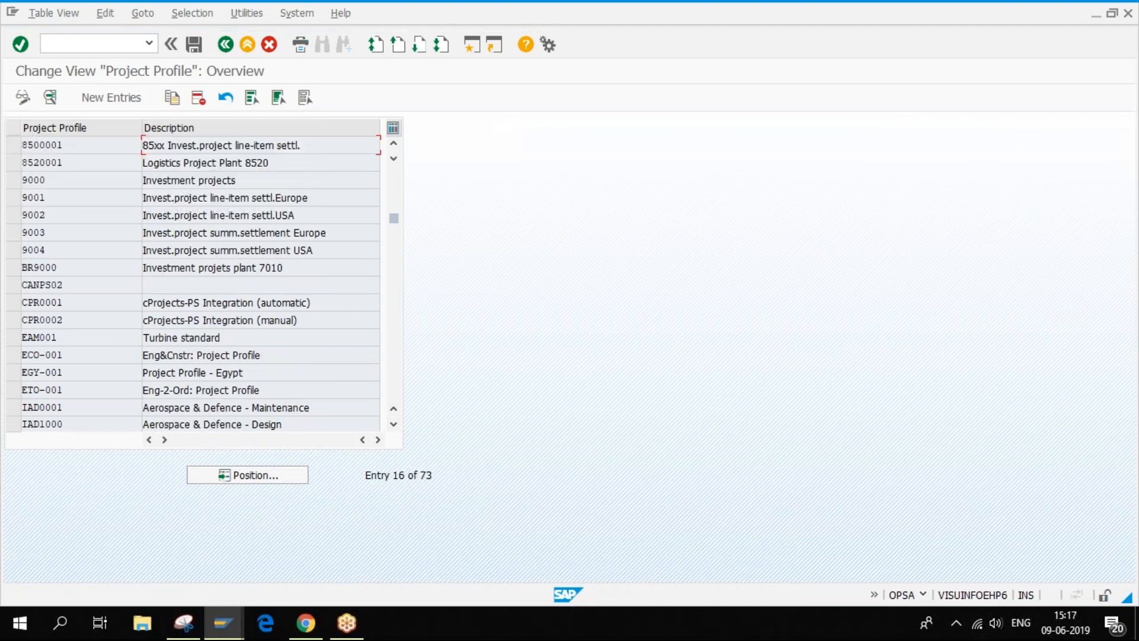
scroll(193, 285, down, 2)
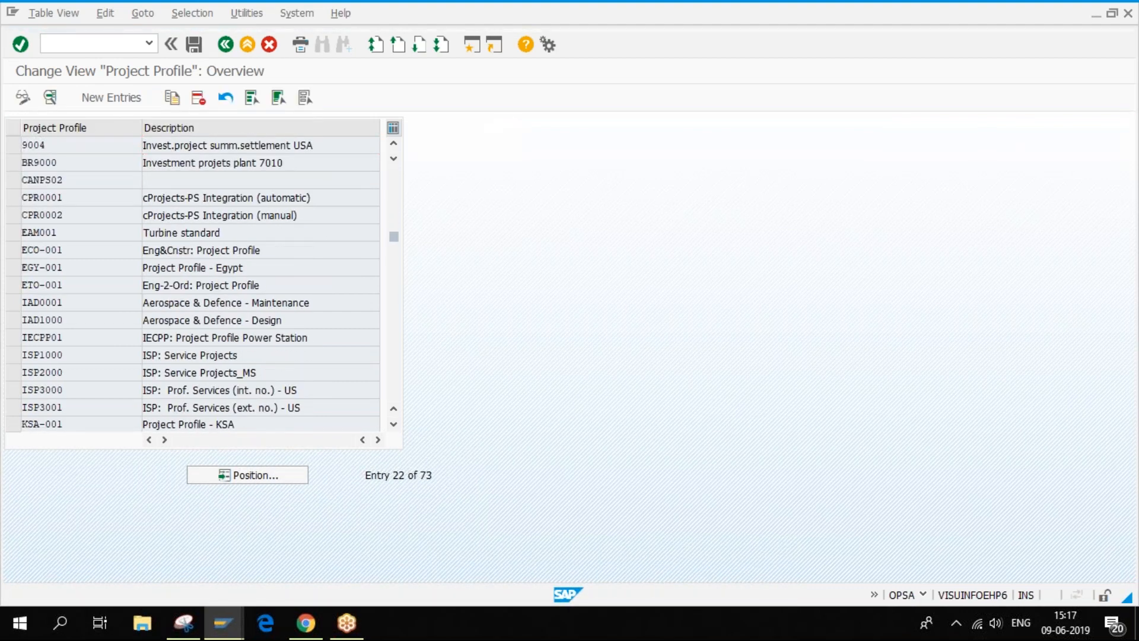
scroll(193, 285, down, 1)
scroll(192, 285, down, 2)
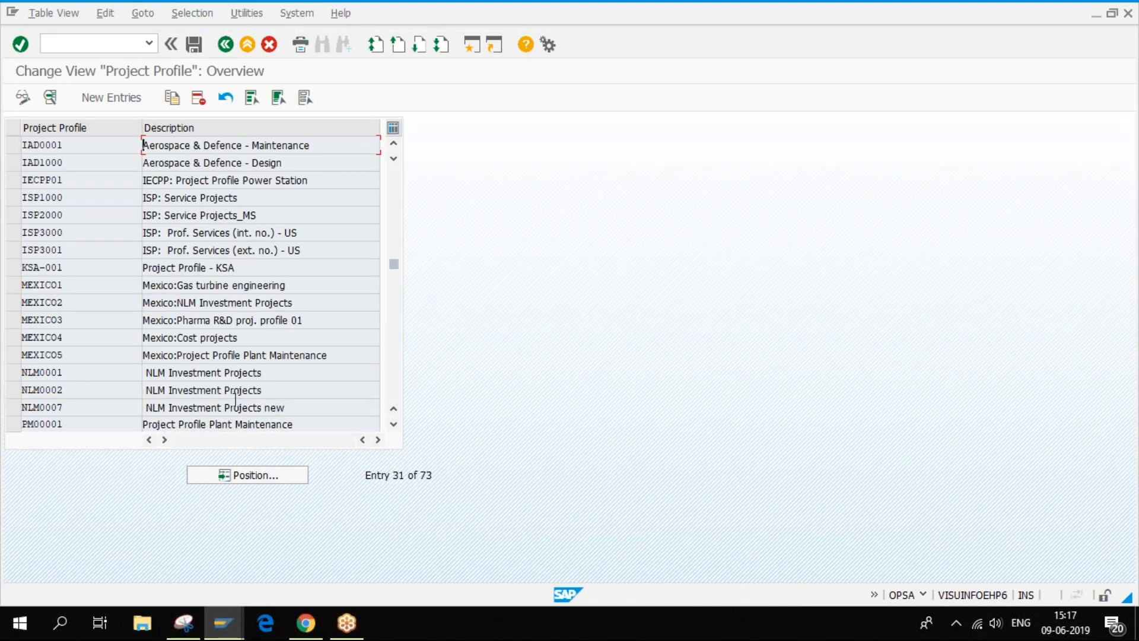
- Open profile NLM0002 and review its Organization, Plg board/dates and Controlling settings
double_click(42, 390)
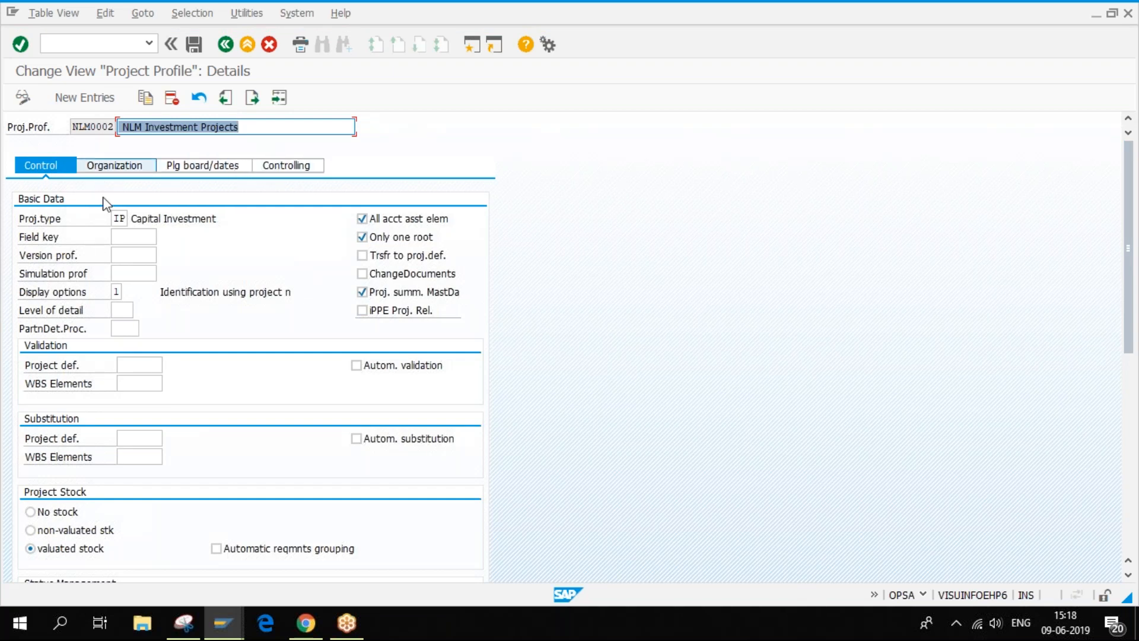
click(102, 172)
click(46, 169)
click(103, 172)
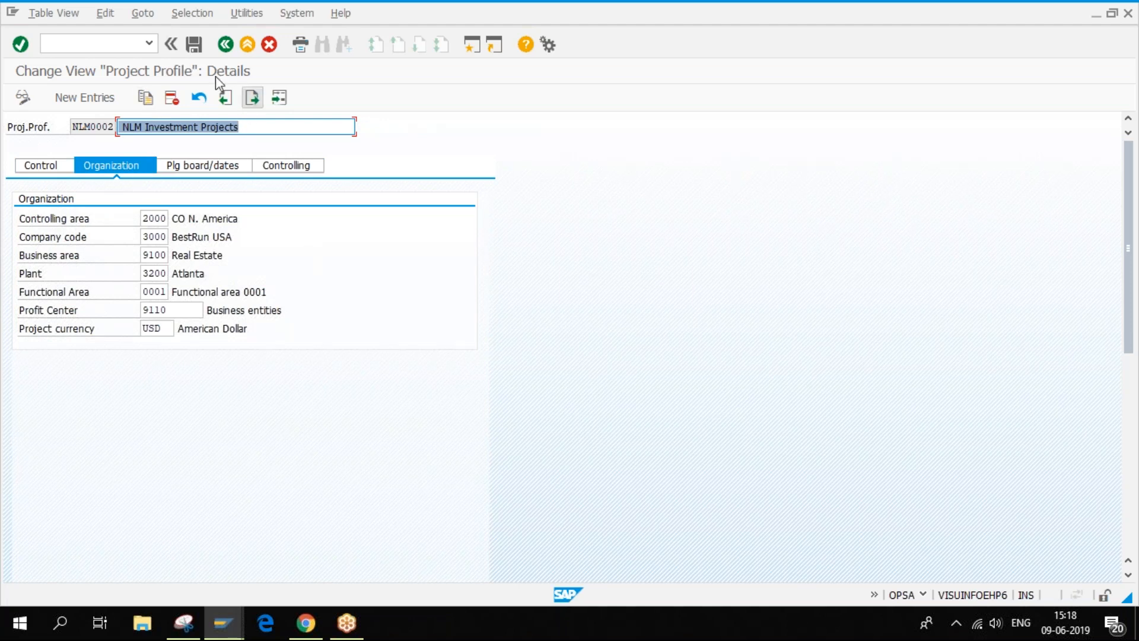
click(208, 169)
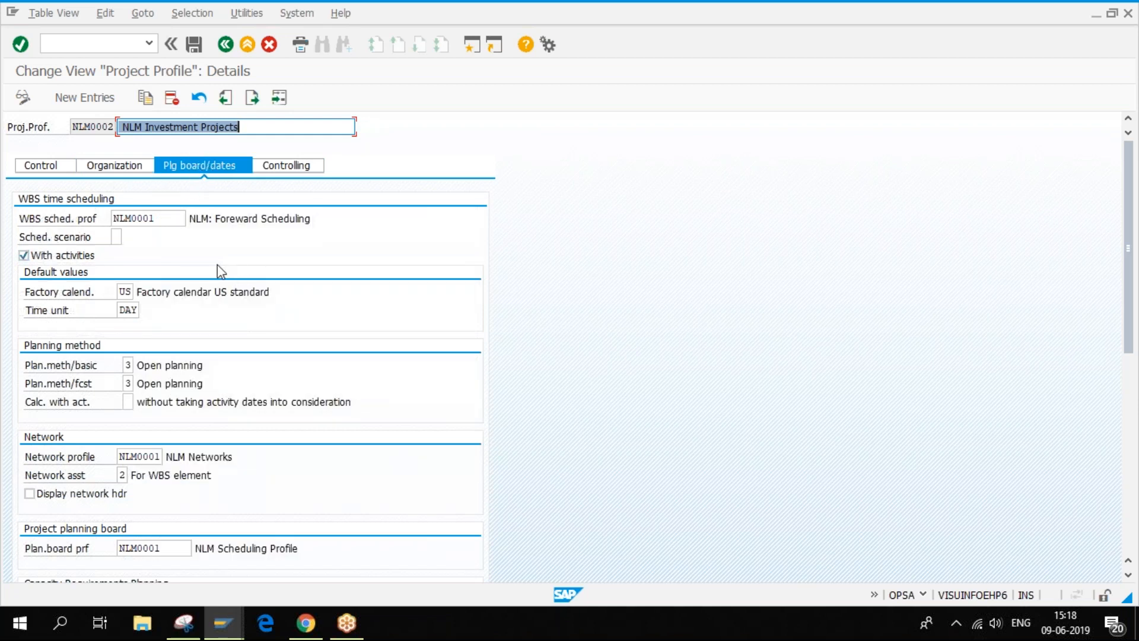
click(291, 168)
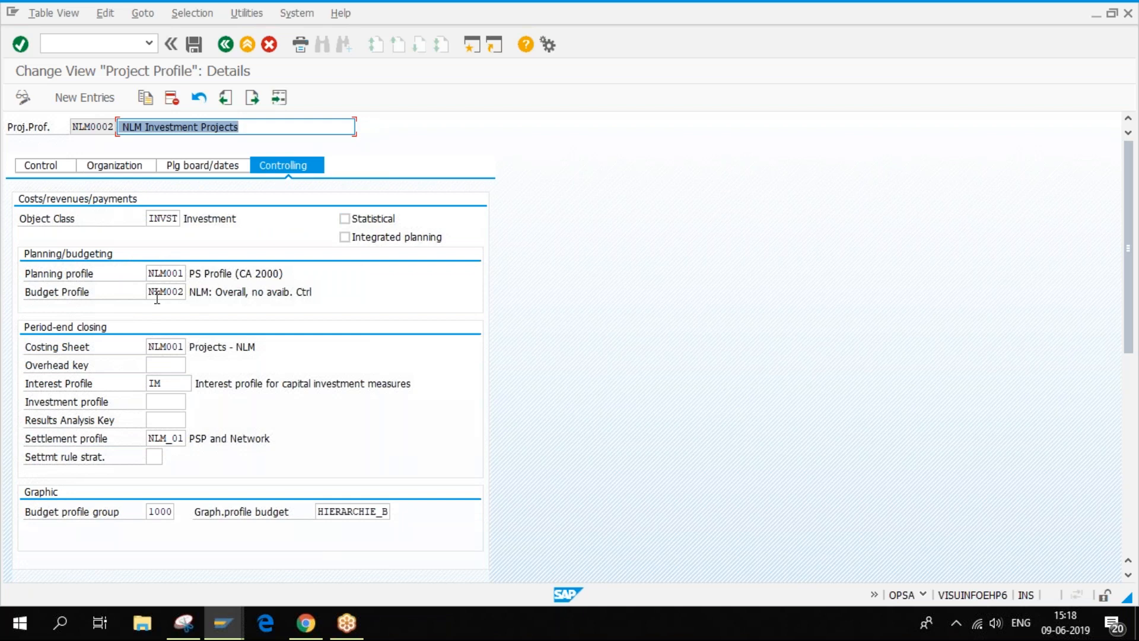
- Return to NLM0002's control settings to check project type IP Capital Investment
click(57, 168)
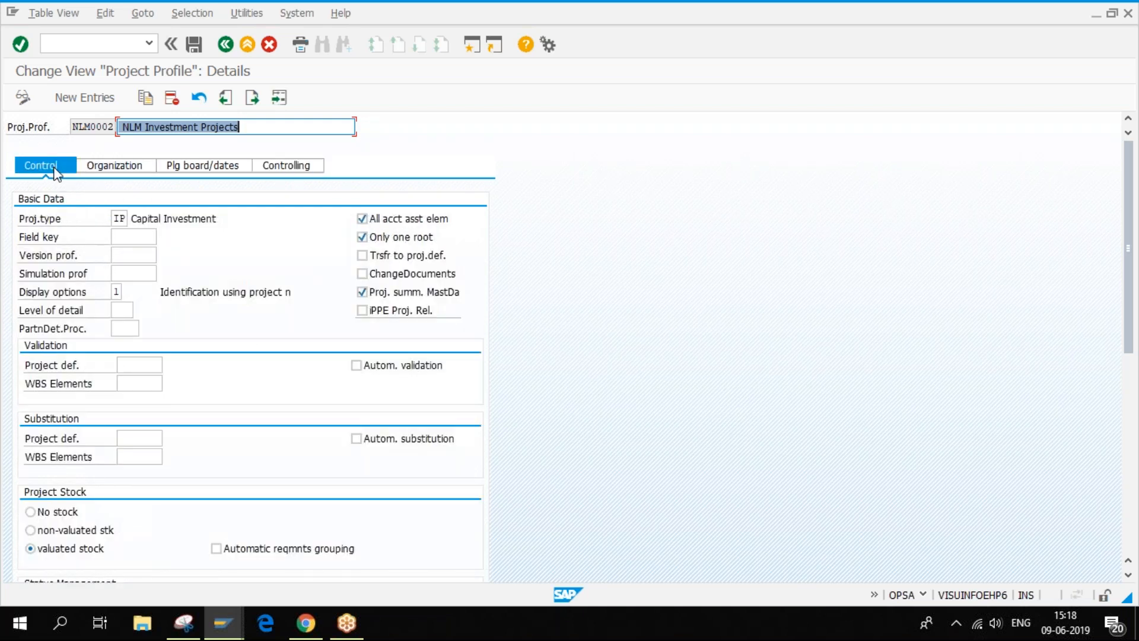
click(125, 219)
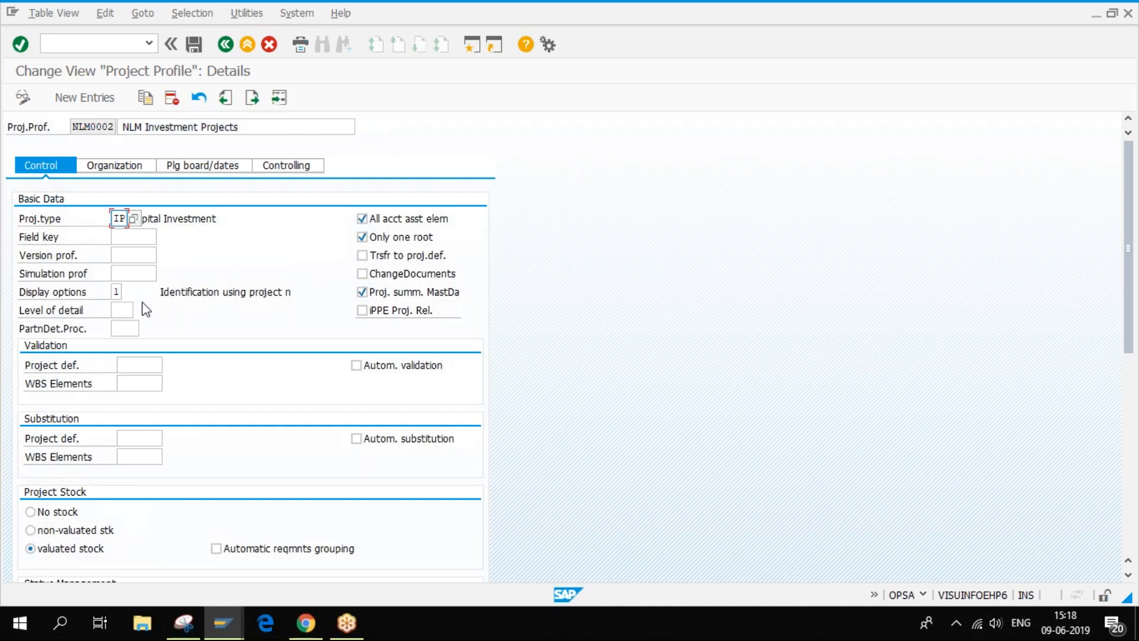
click(226, 629)
click(197, 546)
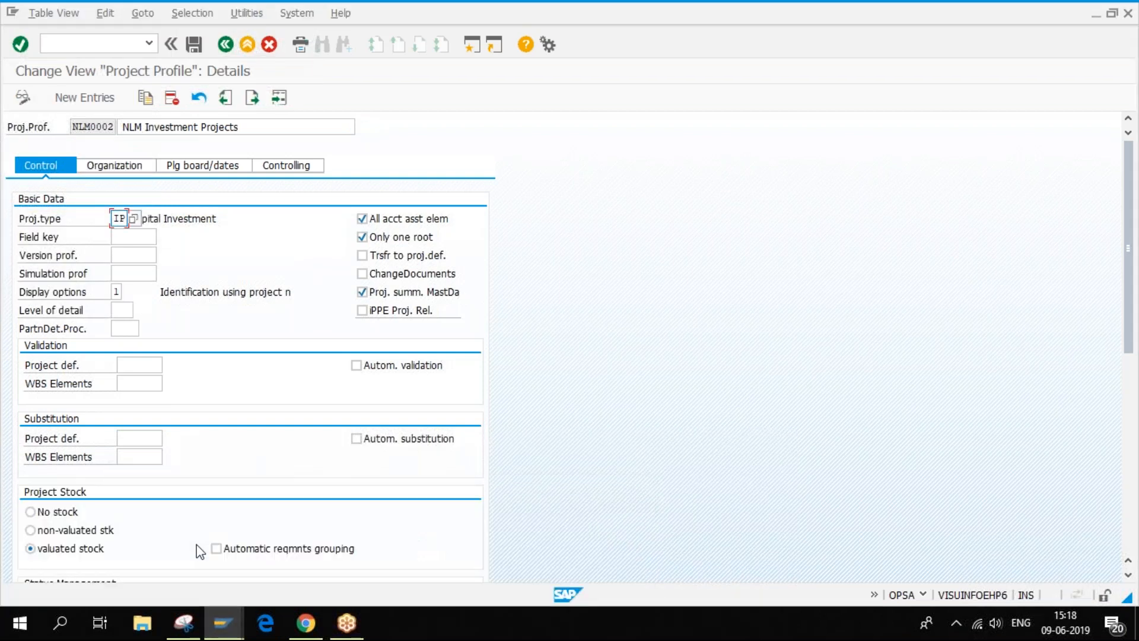
click(219, 629)
- Open project E-2000 (Aufzug Modell 1001) from the worklist without saving, and show the Aufzug WBS element
click(356, 546)
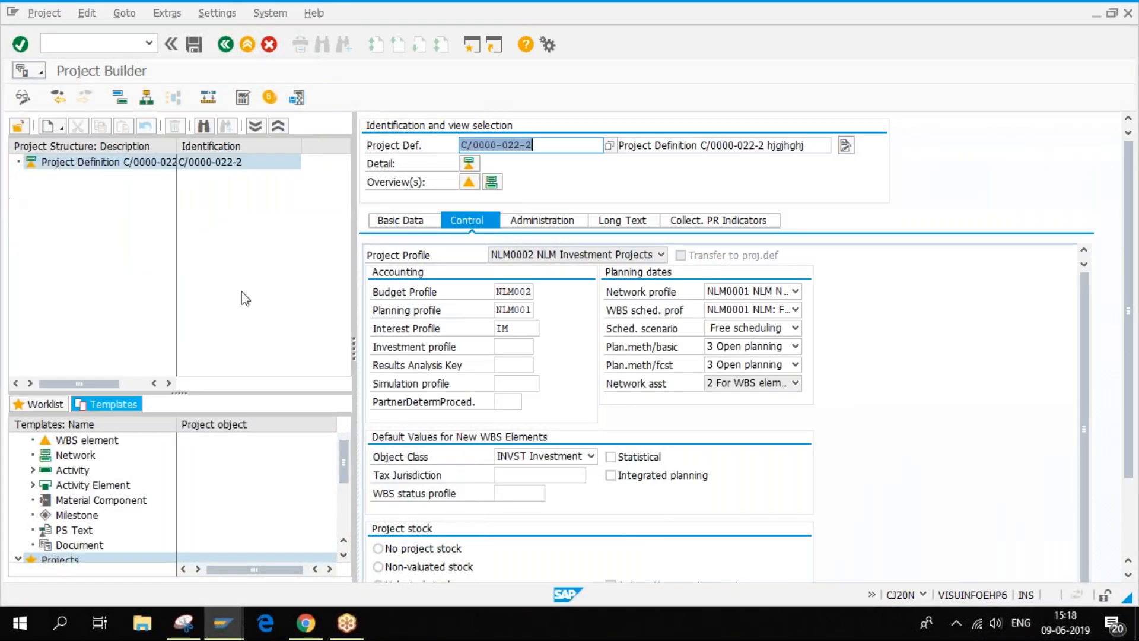
click(32, 407)
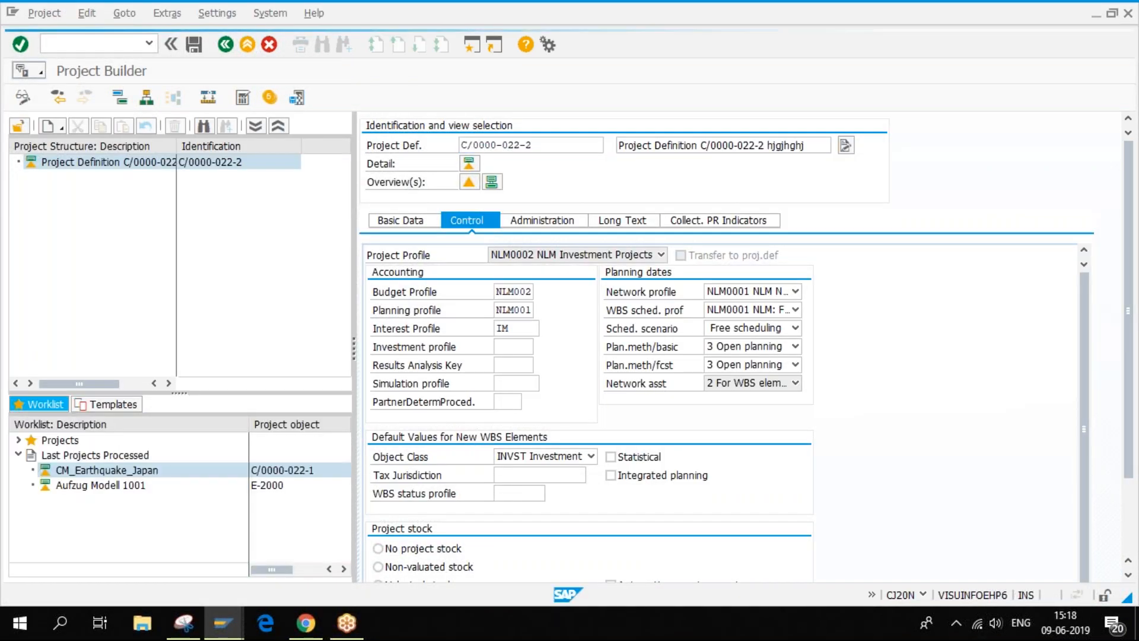
click(108, 489)
double_click(108, 491)
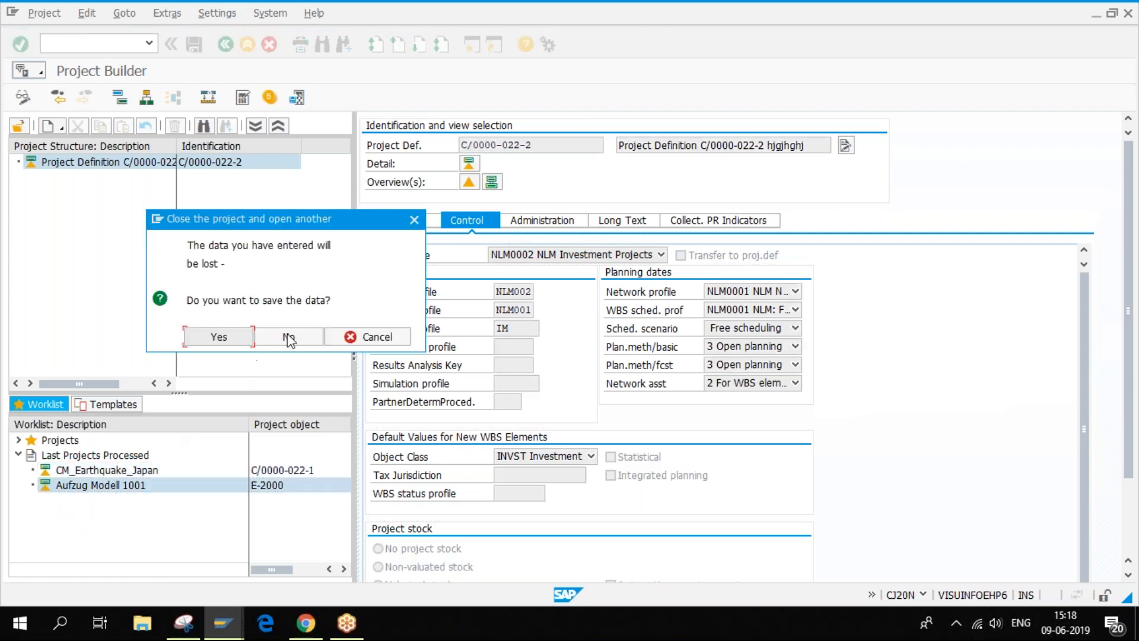
click(289, 336)
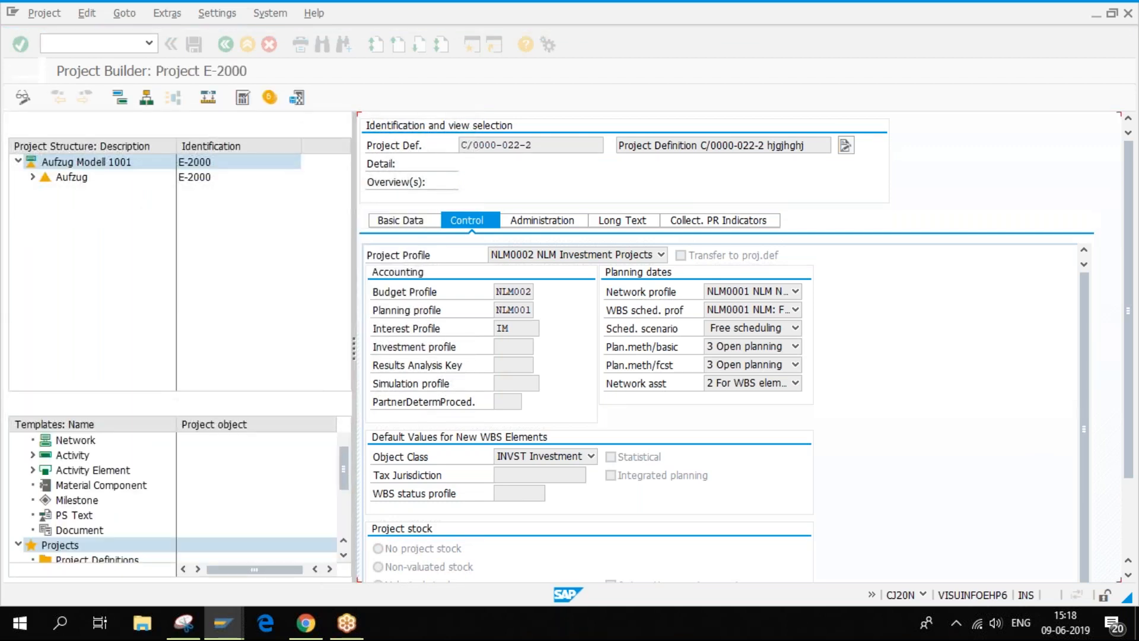
click(68, 178)
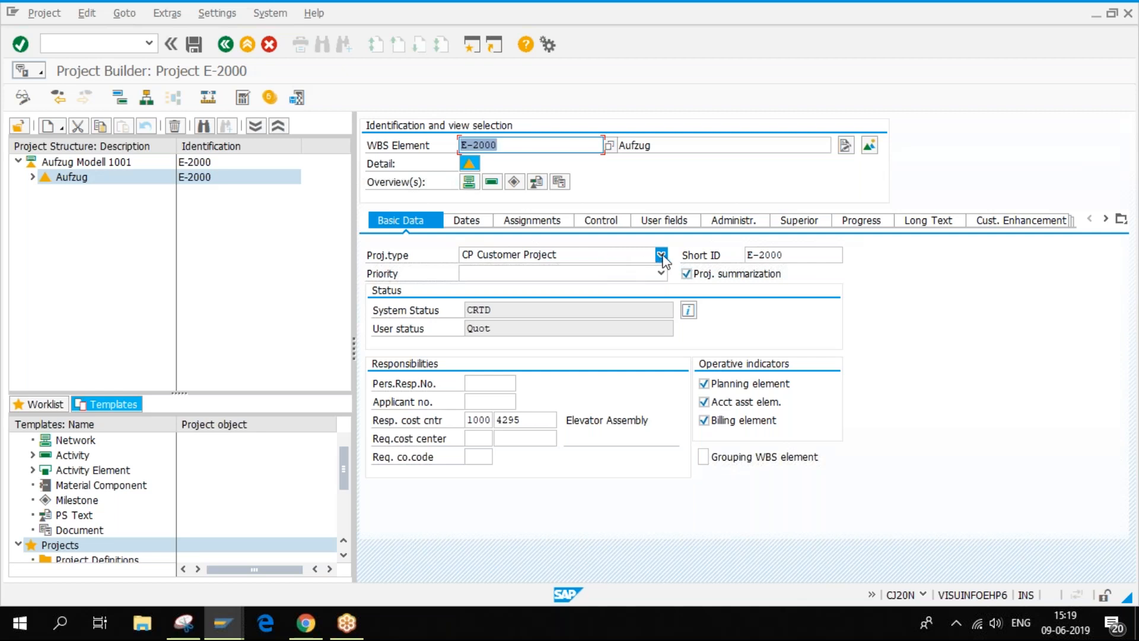
- Browse the project type list keeping CP Customer Project, then expand Aufzug's six child WBS elements
click(415, 12)
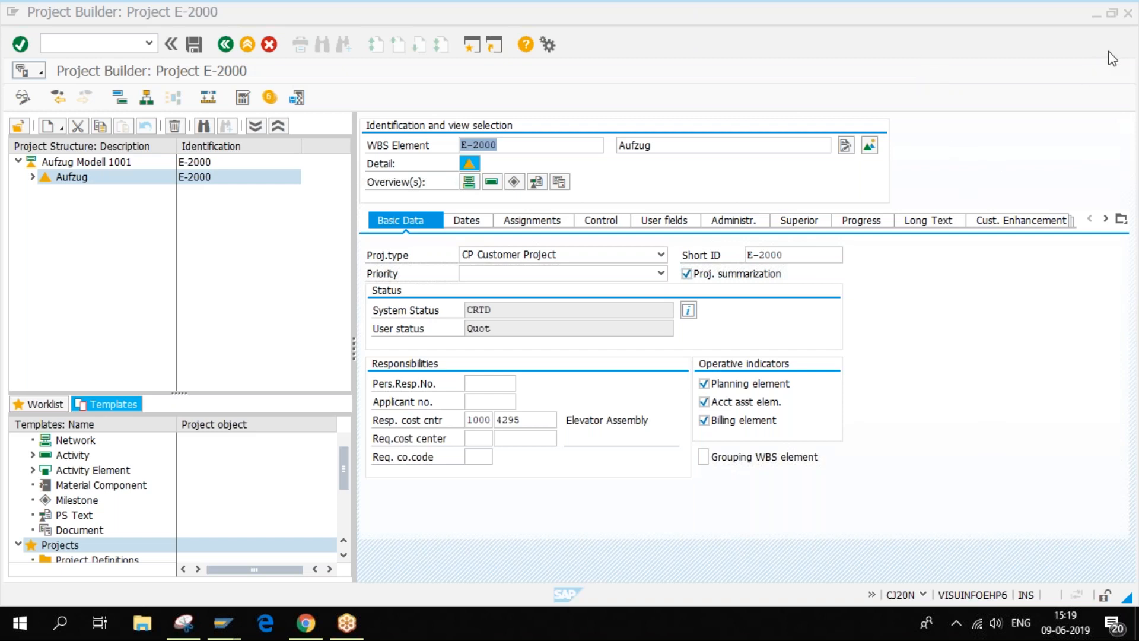
click(502, 260)
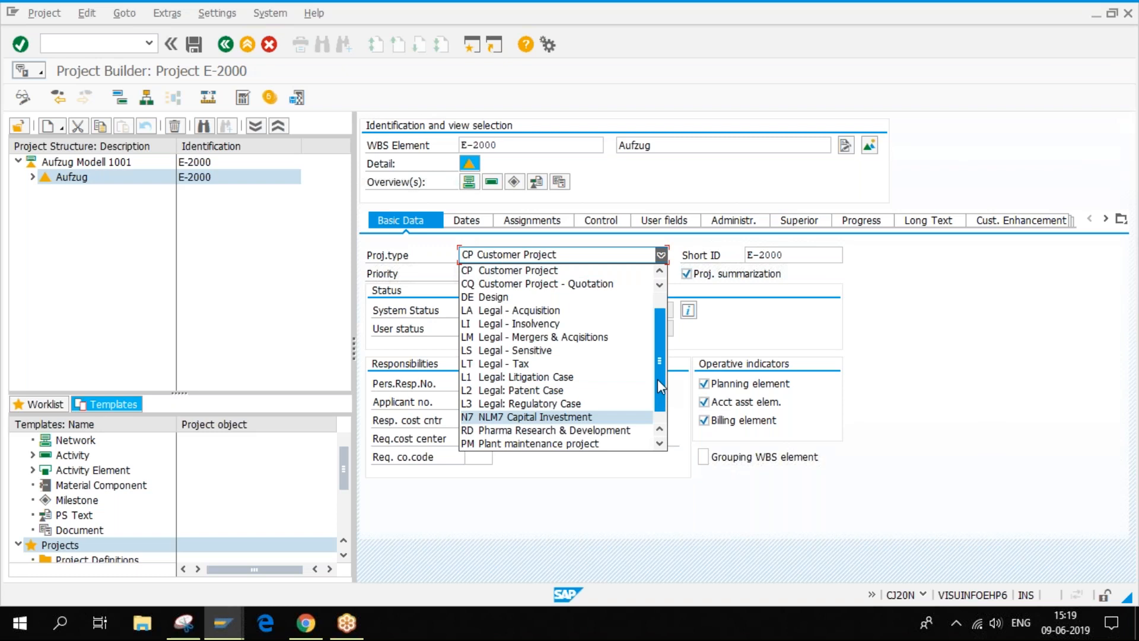
drag(657, 380, 671, 337)
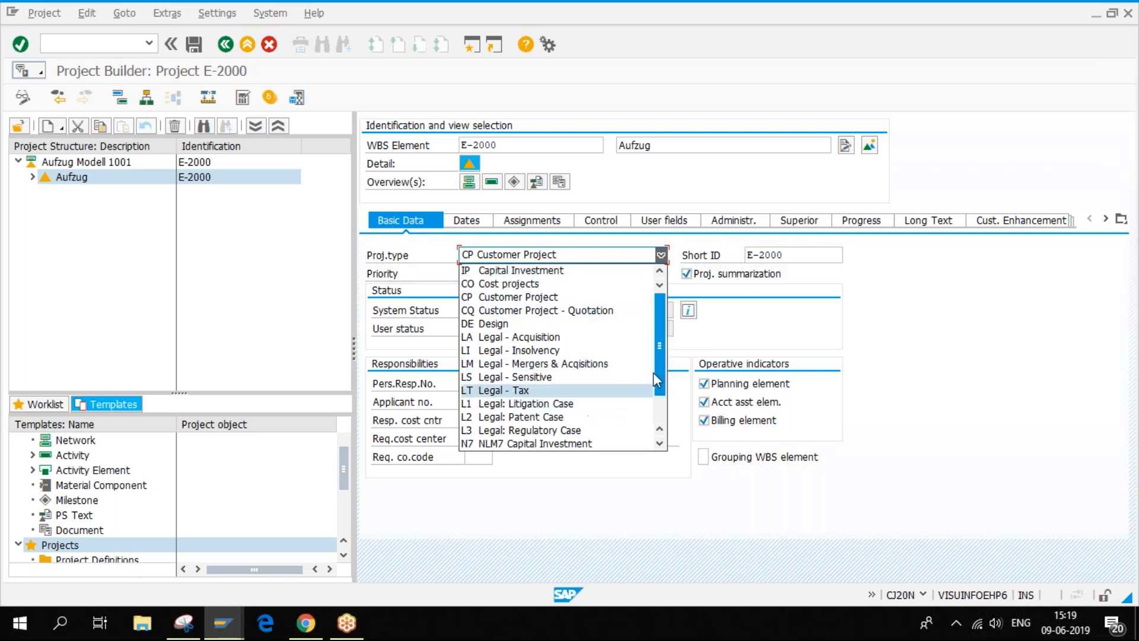
drag(665, 350, 664, 385)
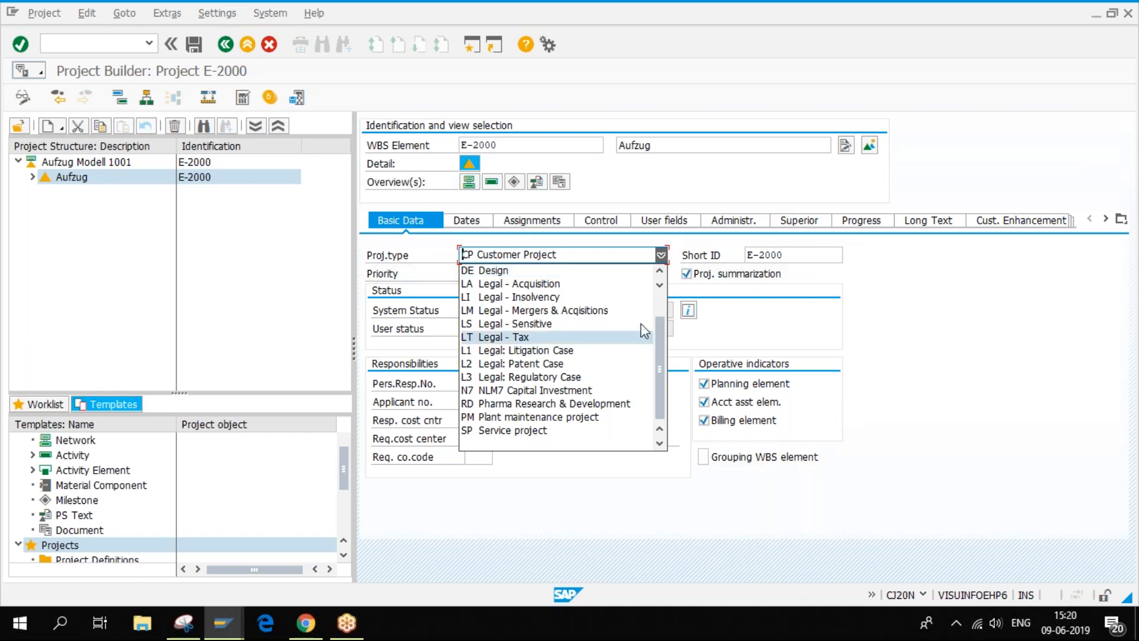
scroll(660, 366, up, 2)
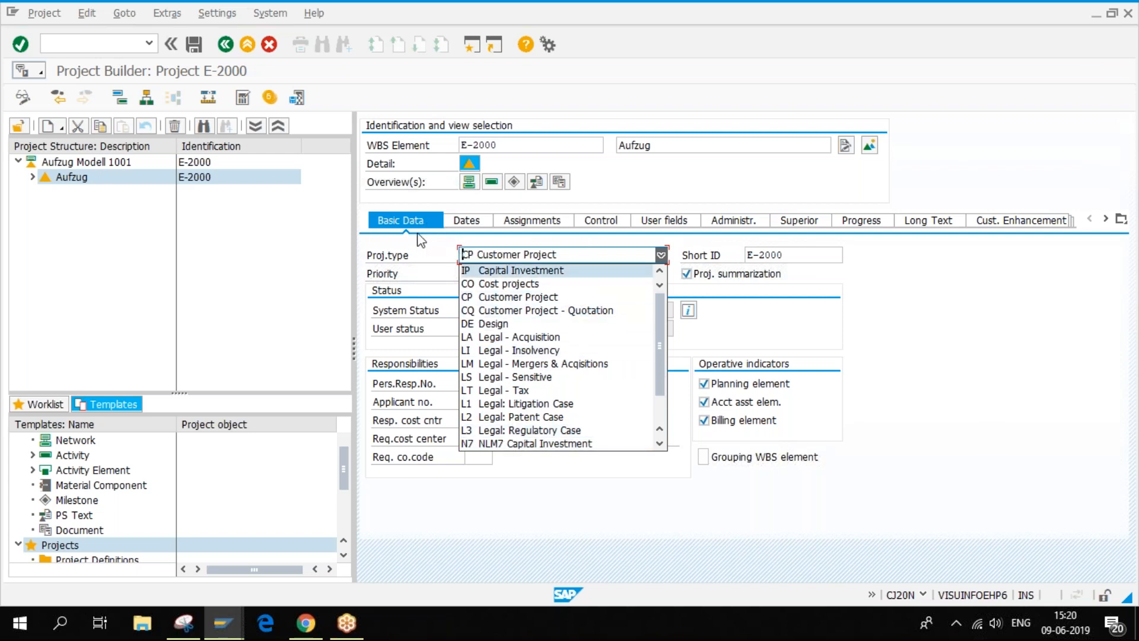
click(890, 318)
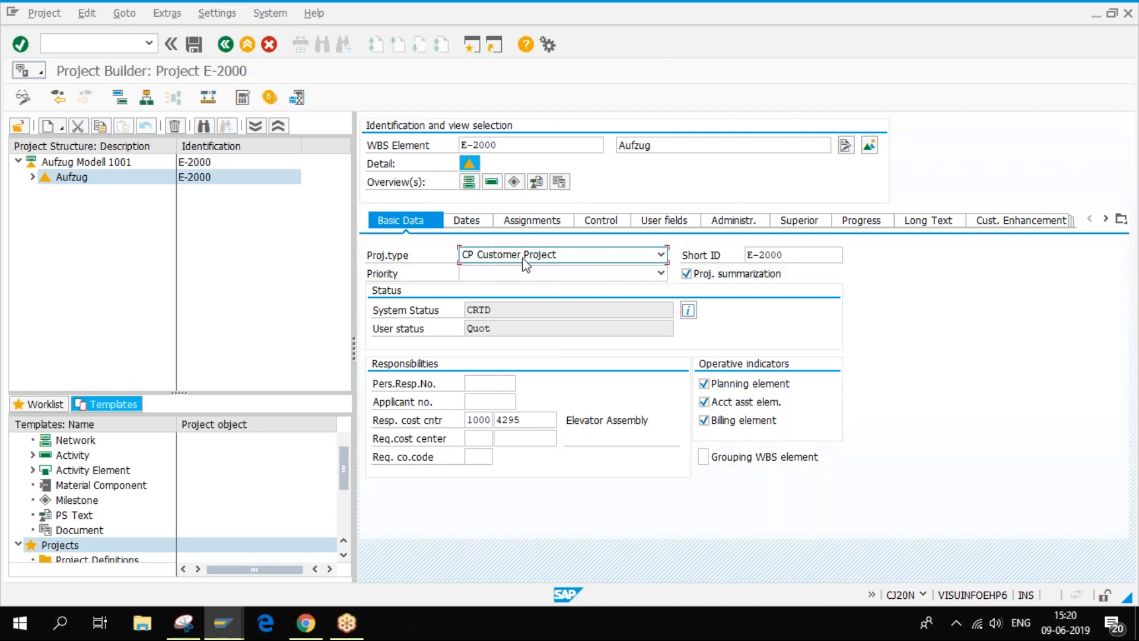
click(32, 177)
- In profile NLM0002, highlight the profile key and project type IP with its description Capital Investment
mouse_move(219, 626)
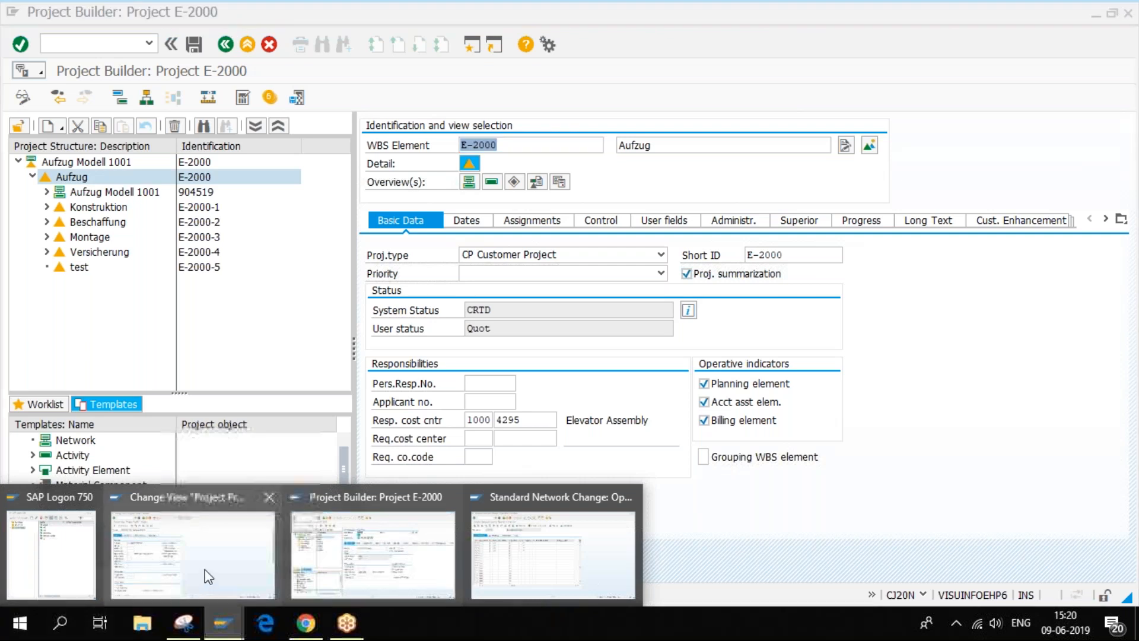
click(208, 567)
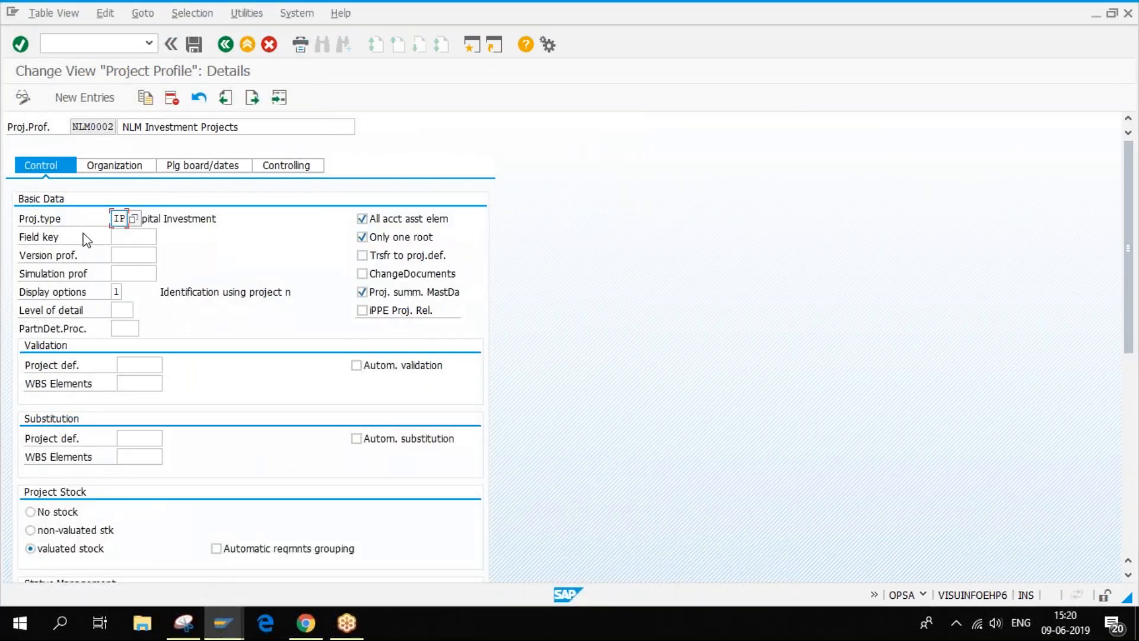
click(189, 219)
drag(129, 218, 219, 218)
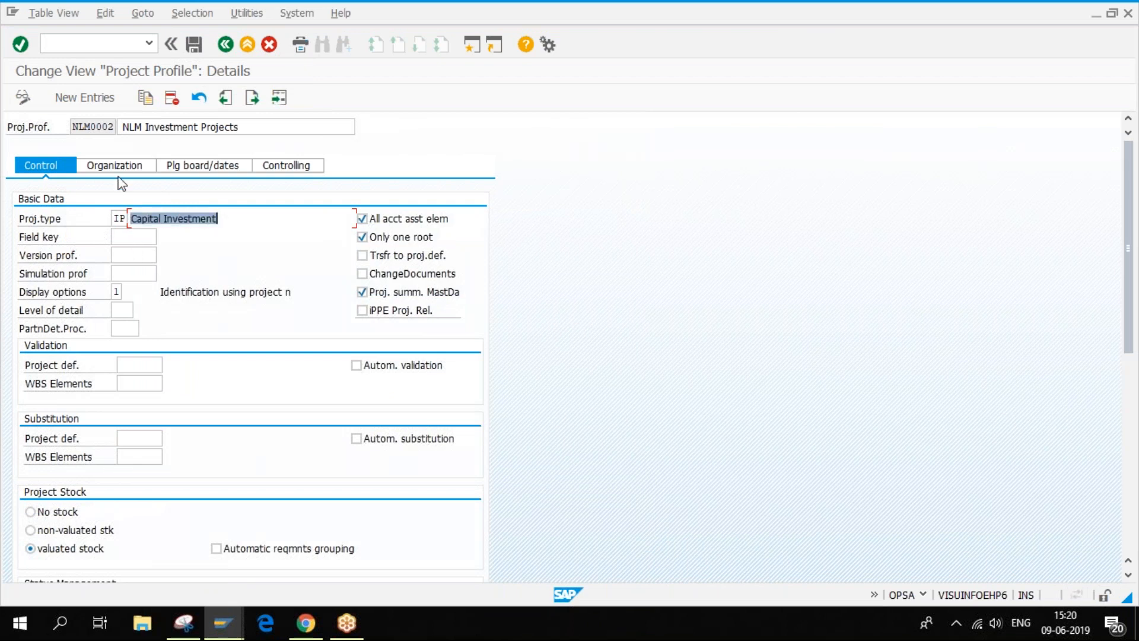
drag(73, 127, 121, 127)
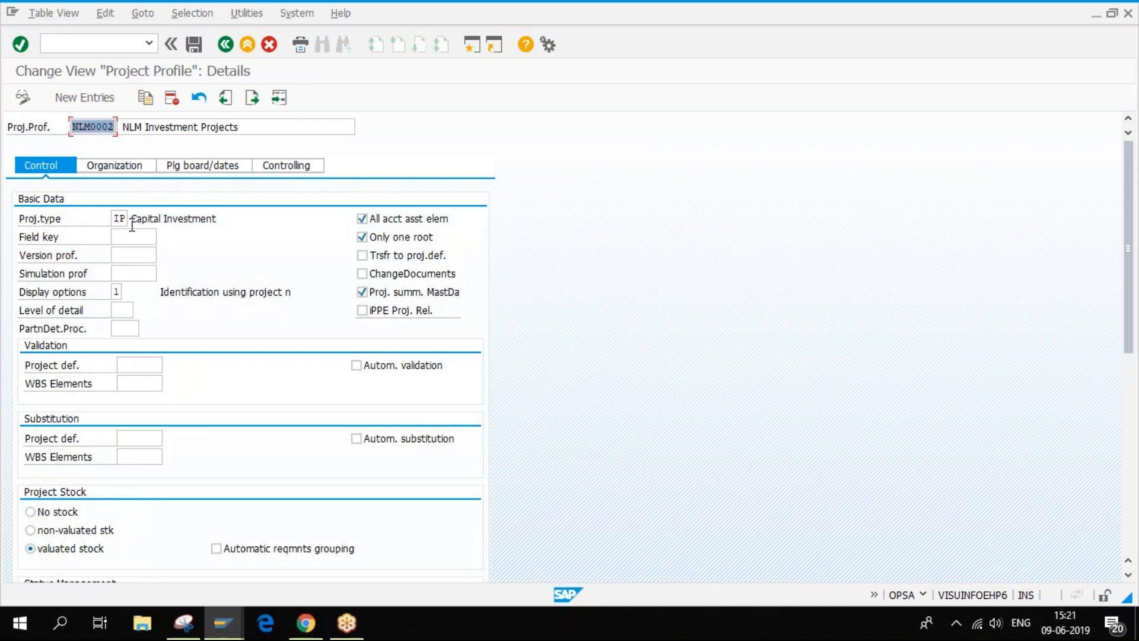
click(120, 218)
double_click(120, 219)
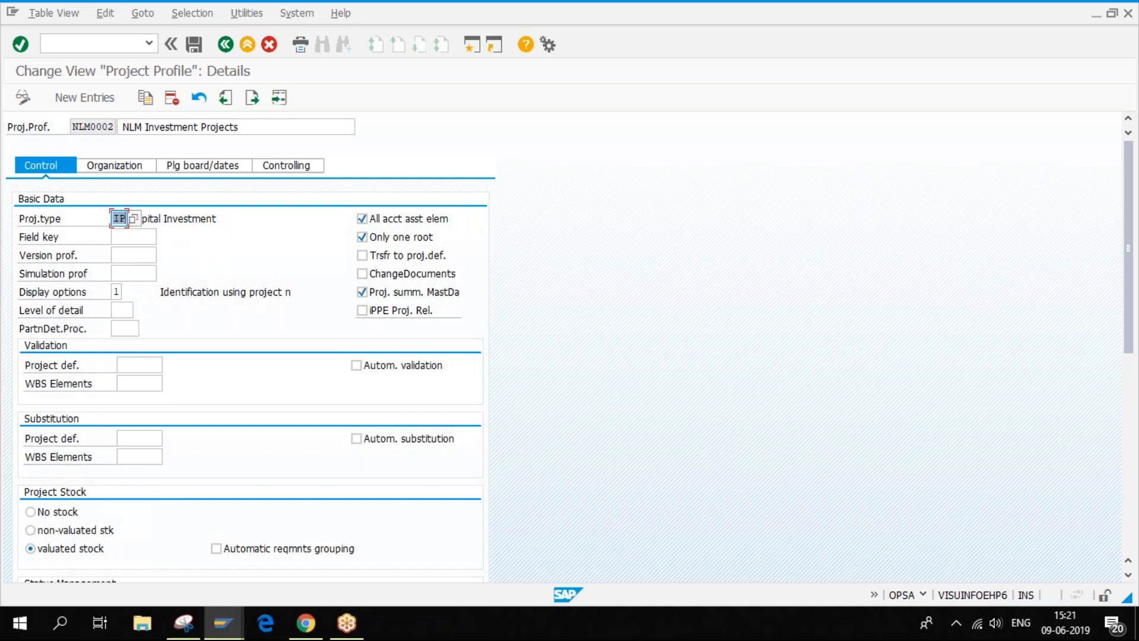
mouse_move(220, 634)
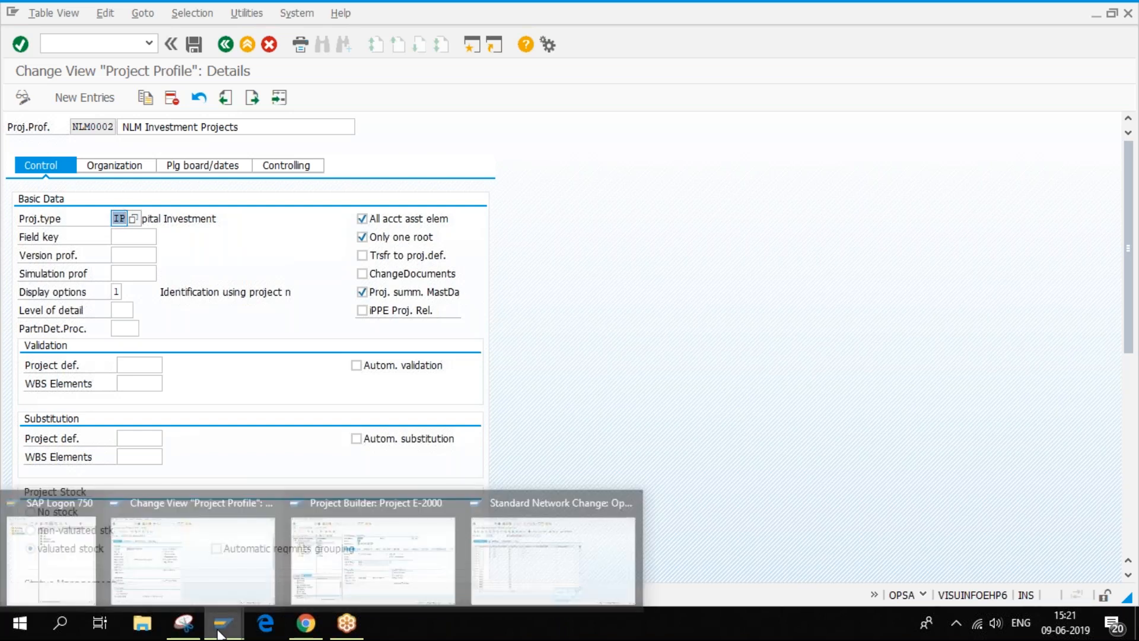
click(339, 556)
- Set E-2000's project type to DE Design, then bring profile NLM0002's control data forward
click(660, 254)
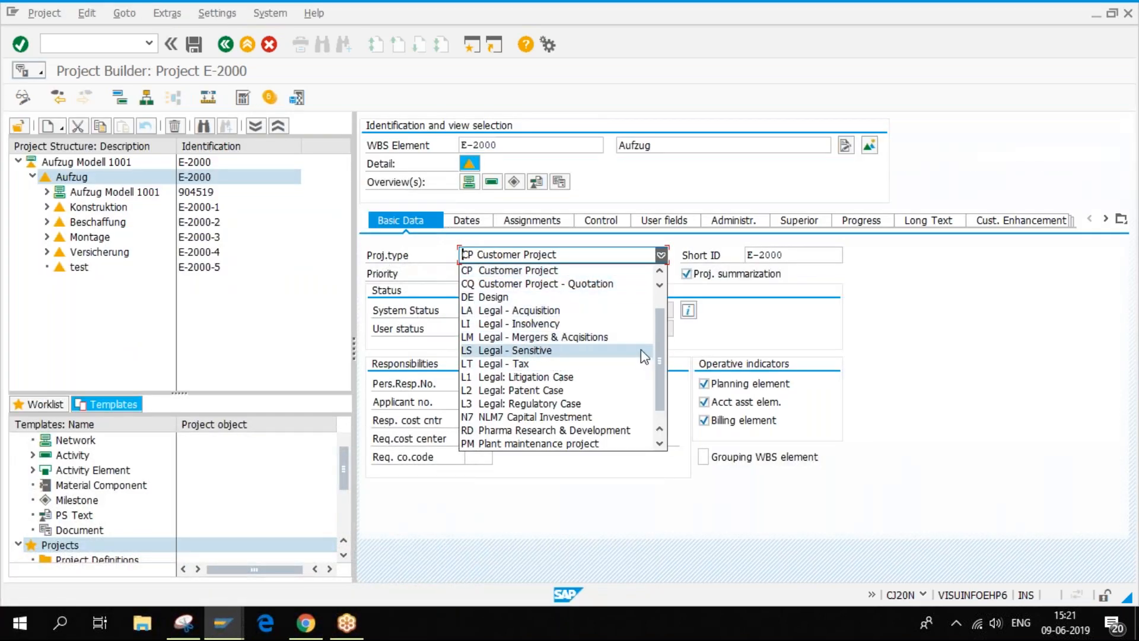
click(516, 298)
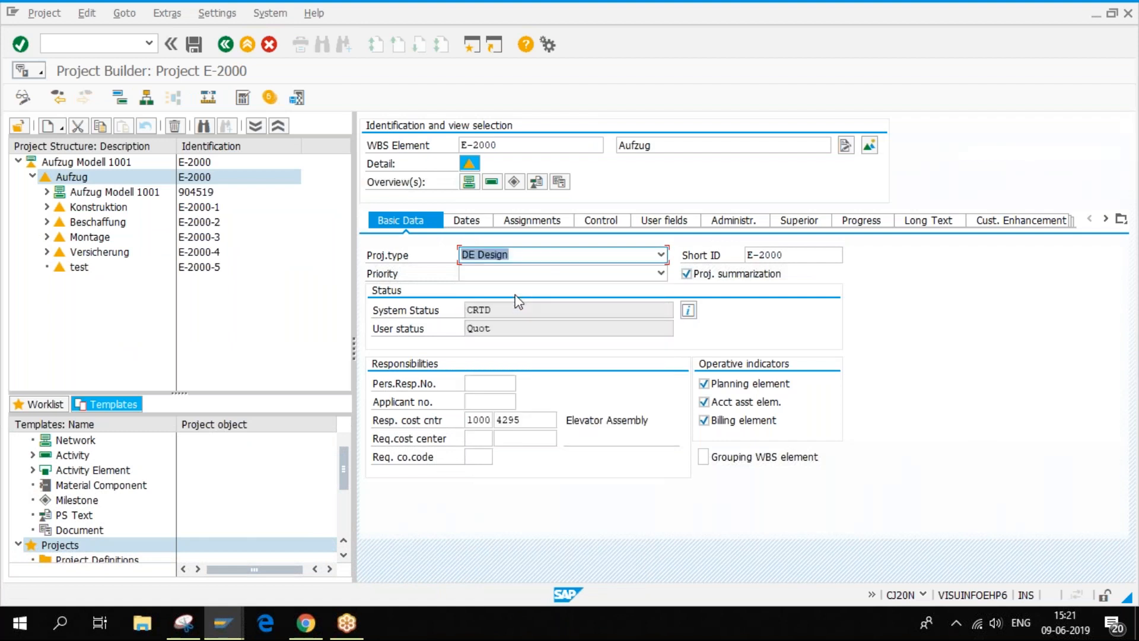
click(497, 145)
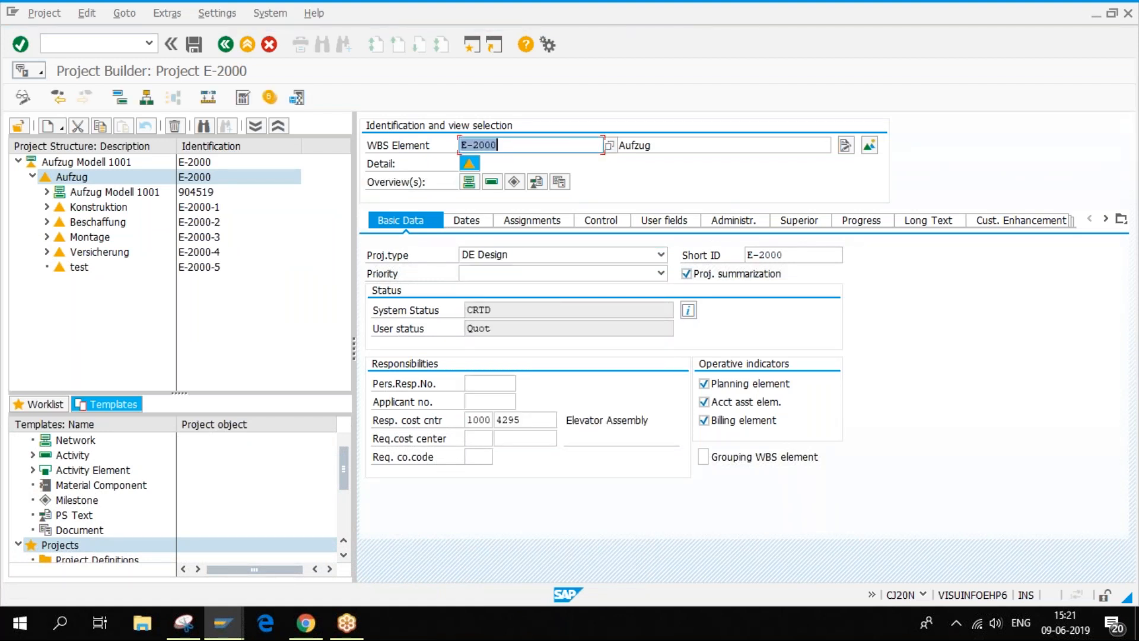
click(231, 634)
click(222, 549)
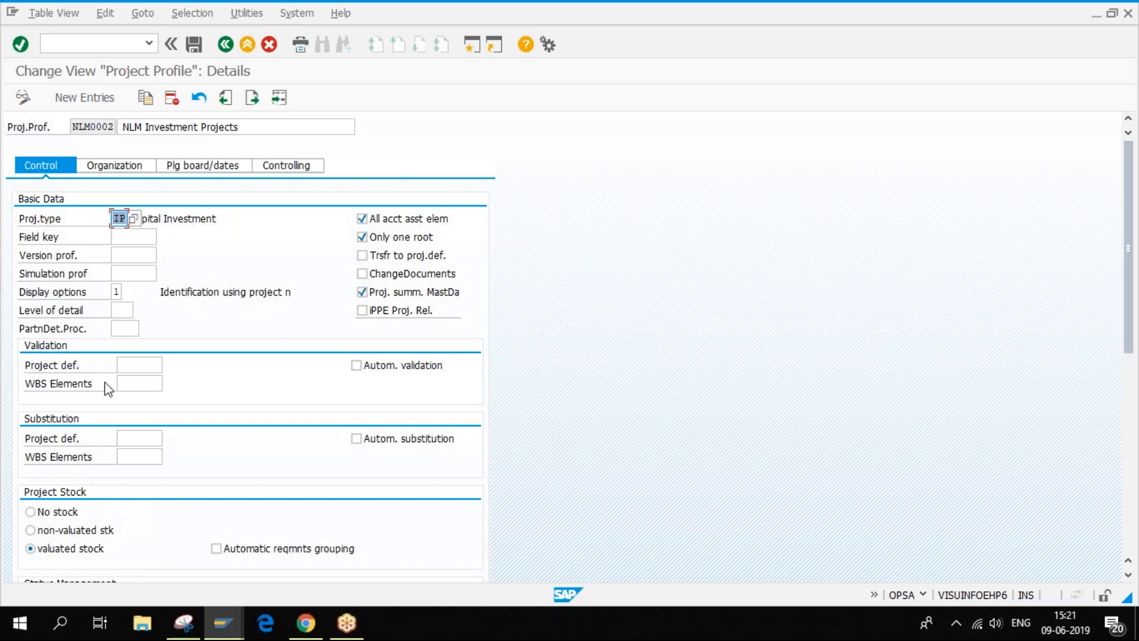
- Back in Project Builder, open WBS element E-2000 Aufzug's control data and user fields, keyed 1300000
click(138, 235)
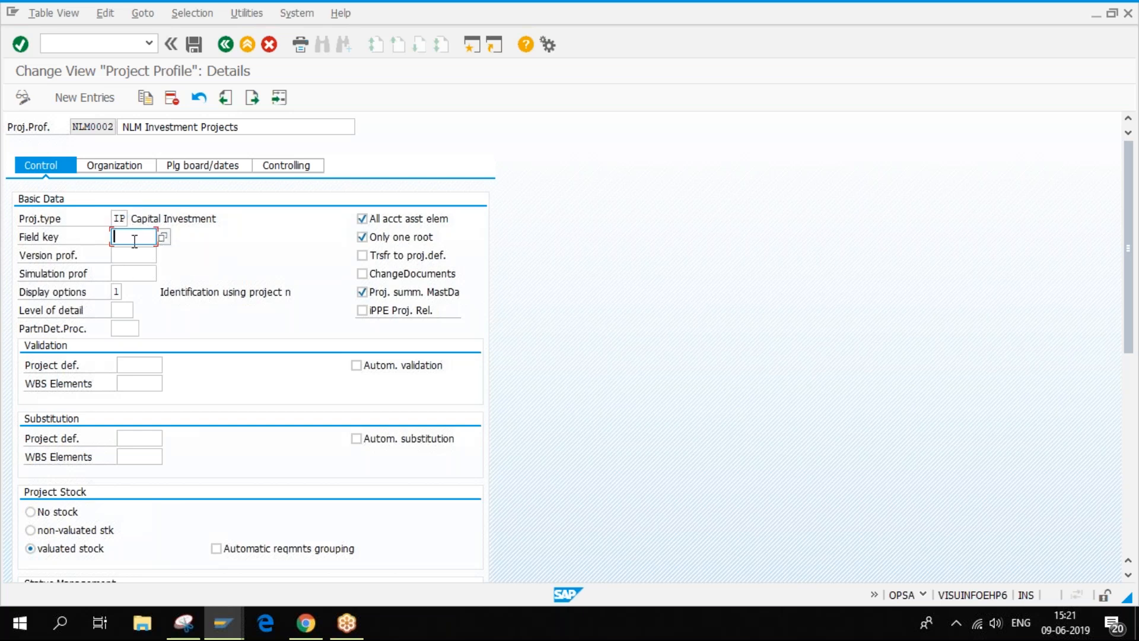
click(223, 623)
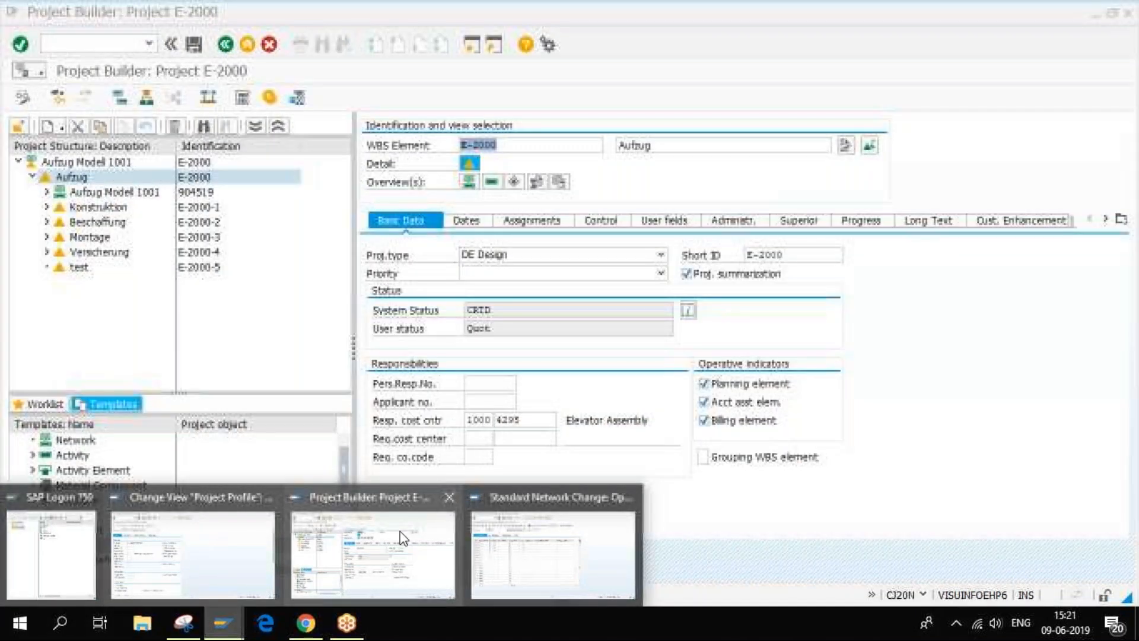
click(373, 555)
click(82, 165)
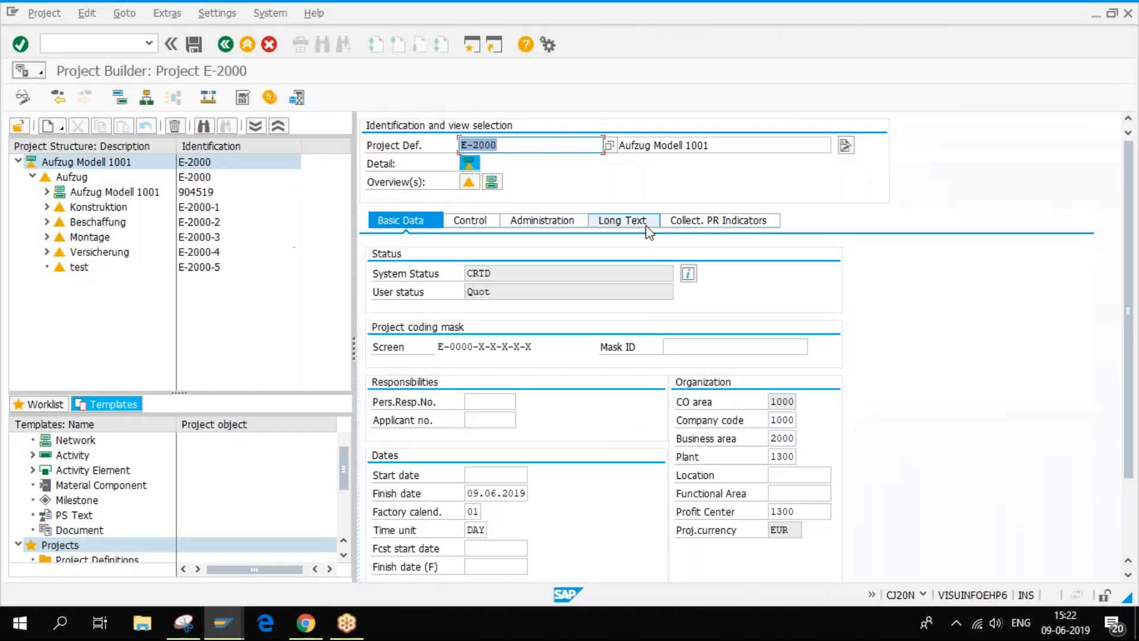
click(84, 178)
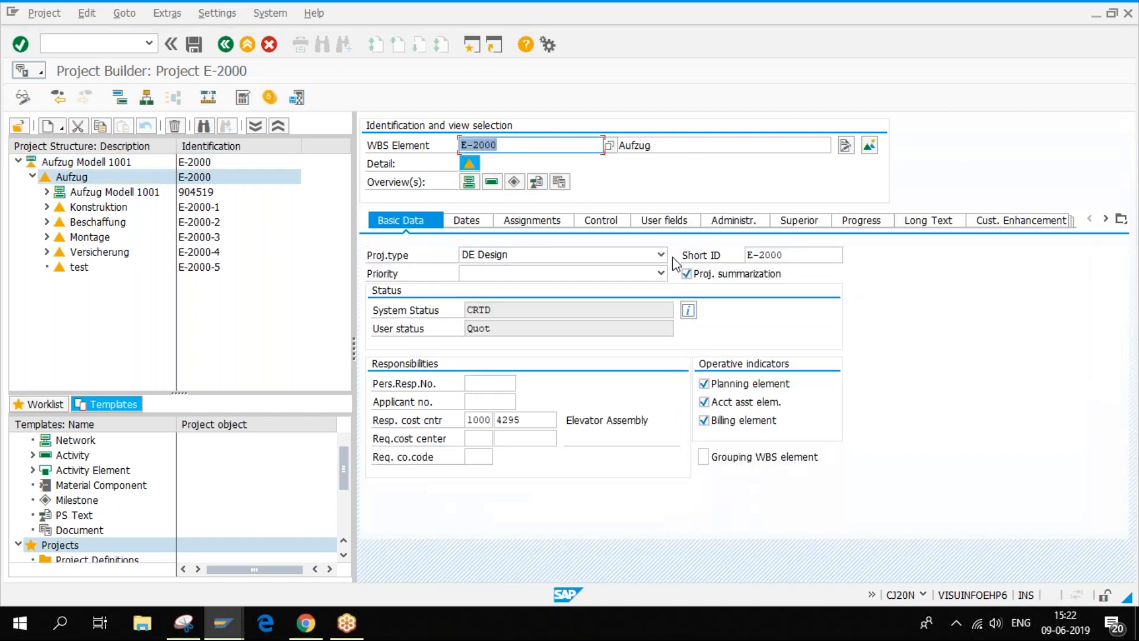
click(598, 220)
click(665, 221)
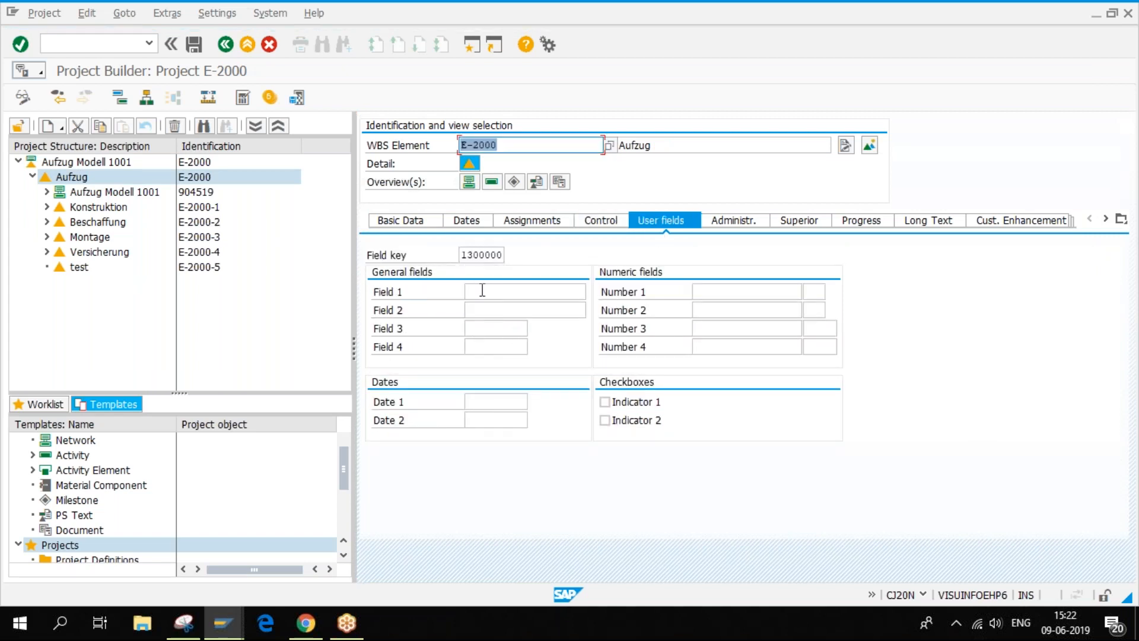
- Check the empty Number 1, Date 1 and Field 1 user fields, then list the available field keys
click(709, 290)
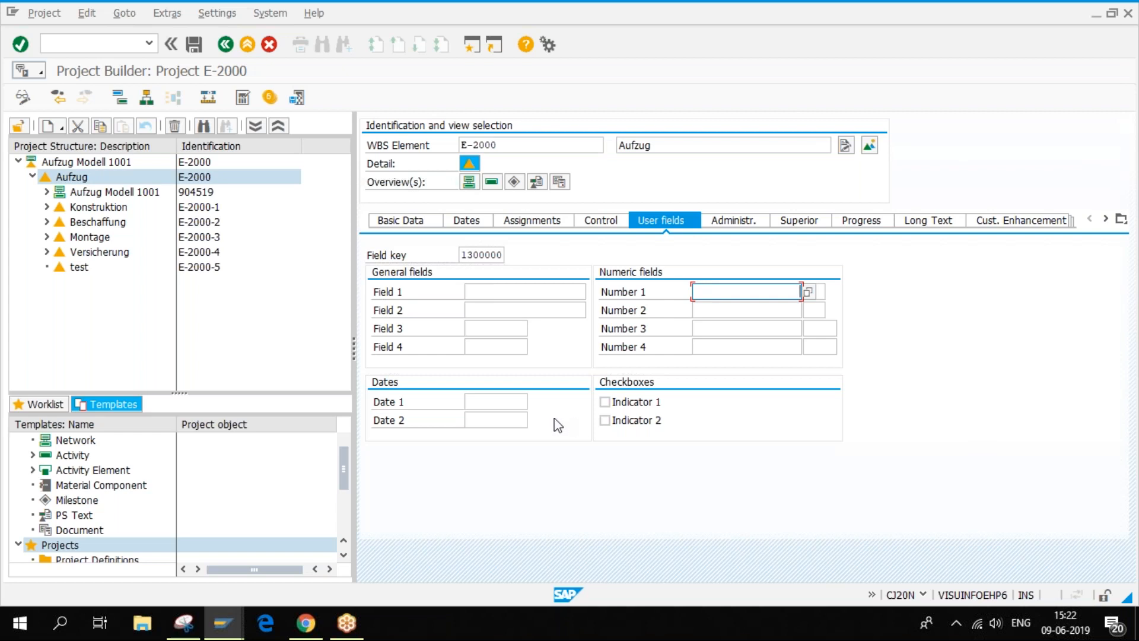
click(511, 402)
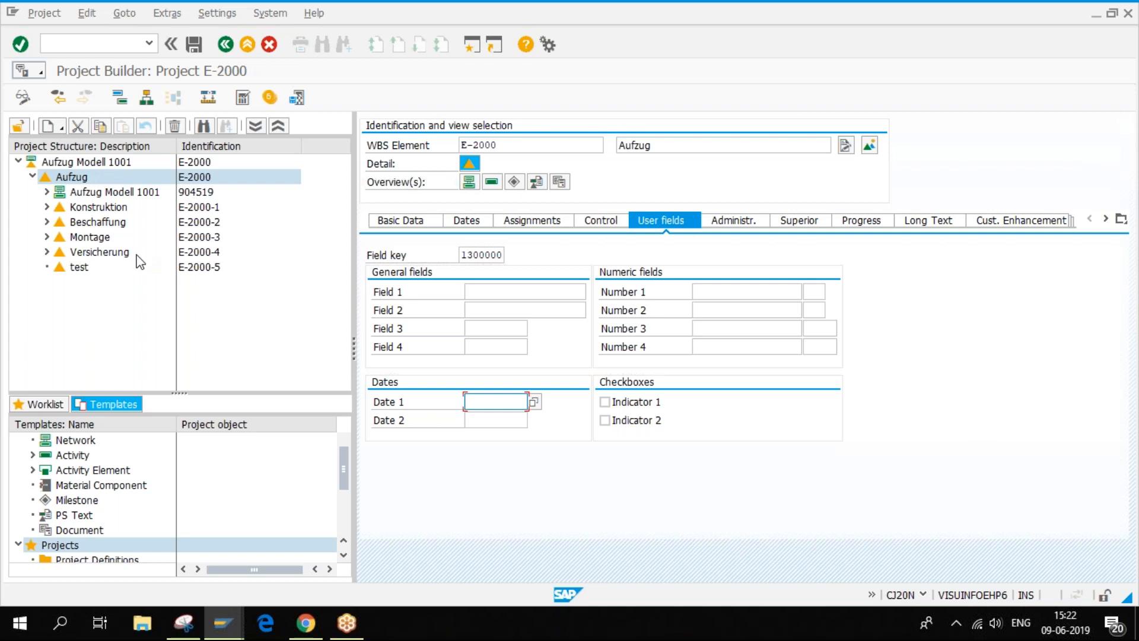
click(376, 290)
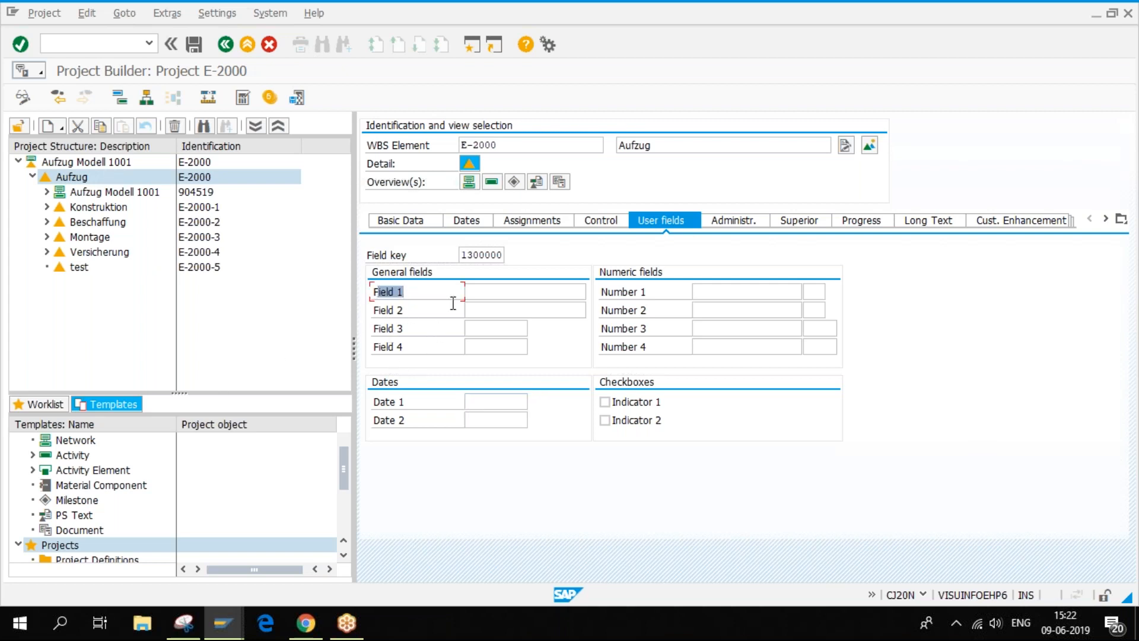
click(496, 255)
click(513, 259)
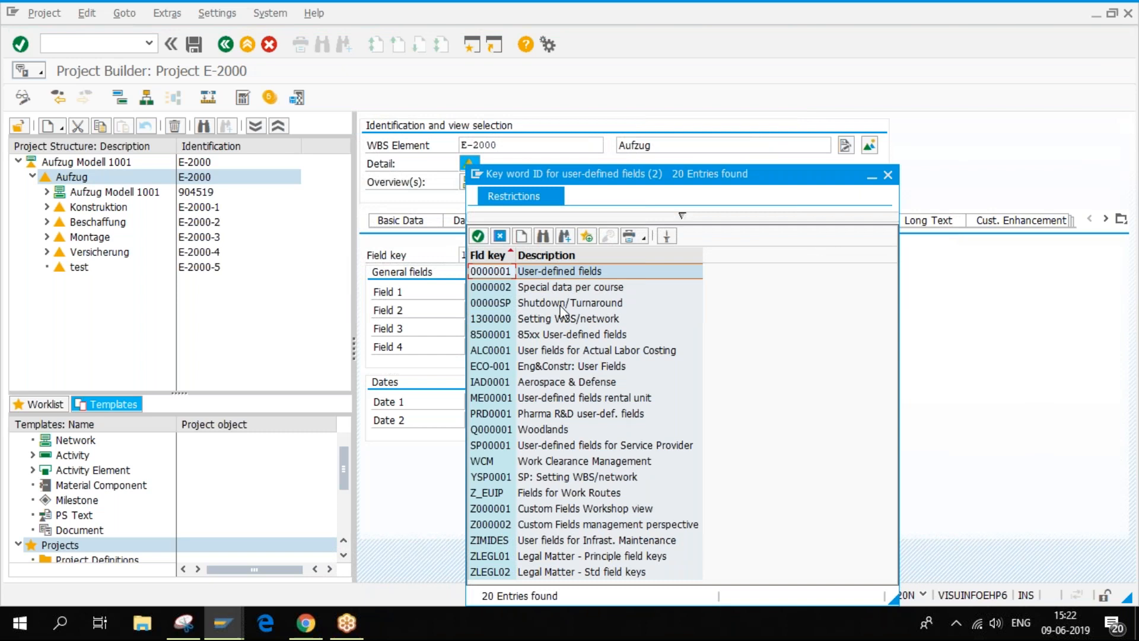
- Apply the Shutdown/Turnaround field key 00000SP and confirm to see its field labels
click(560, 304)
double_click(561, 304)
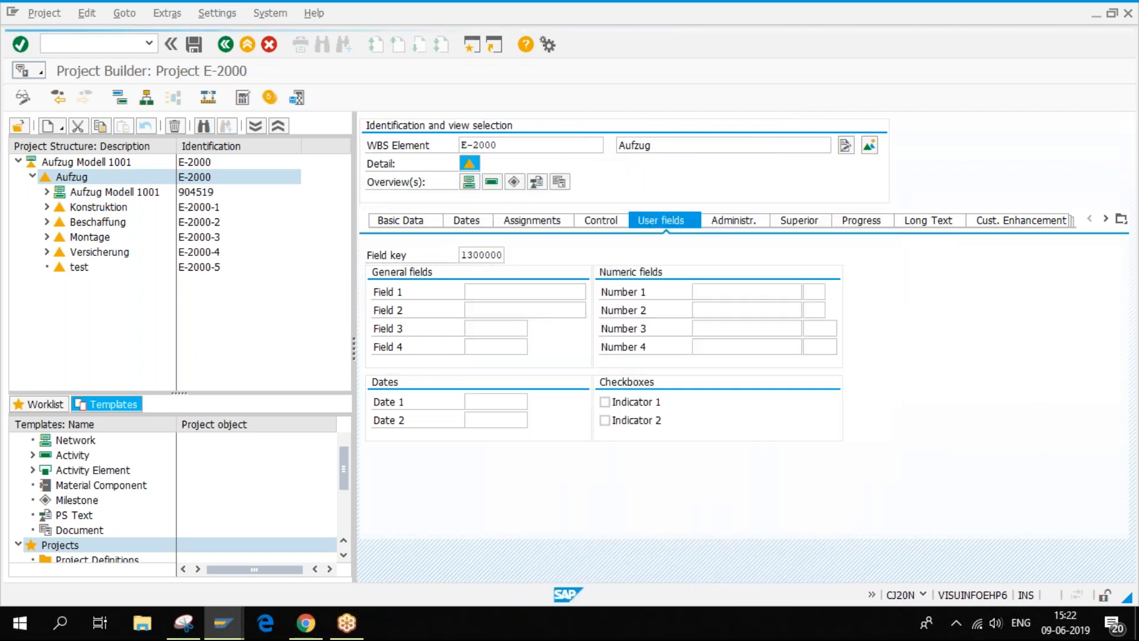
key(Return)
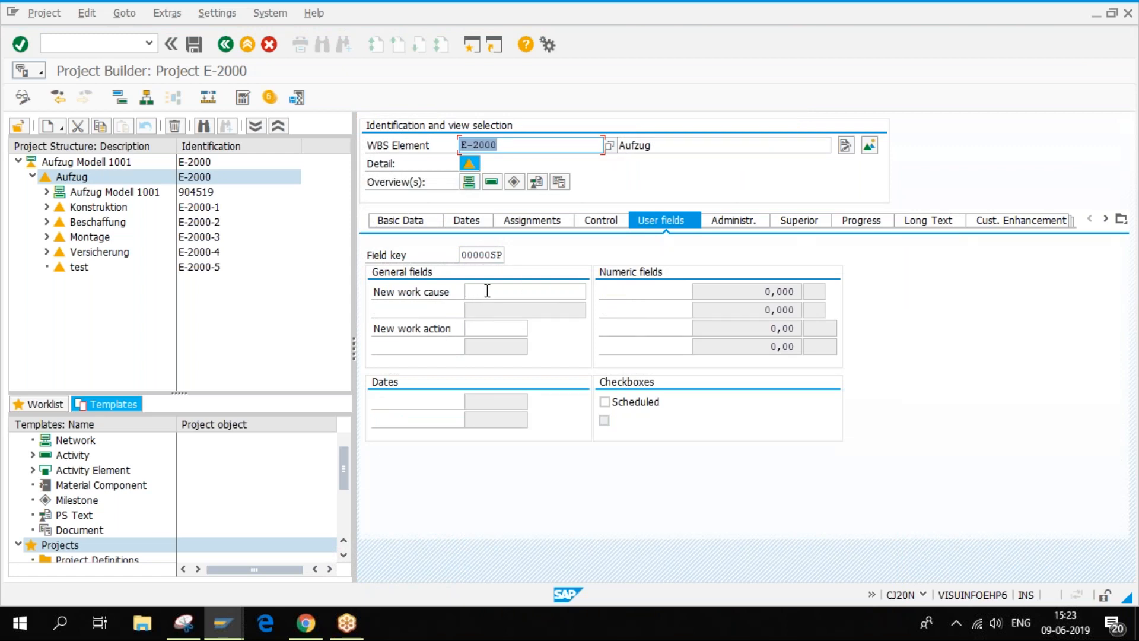
click(504, 333)
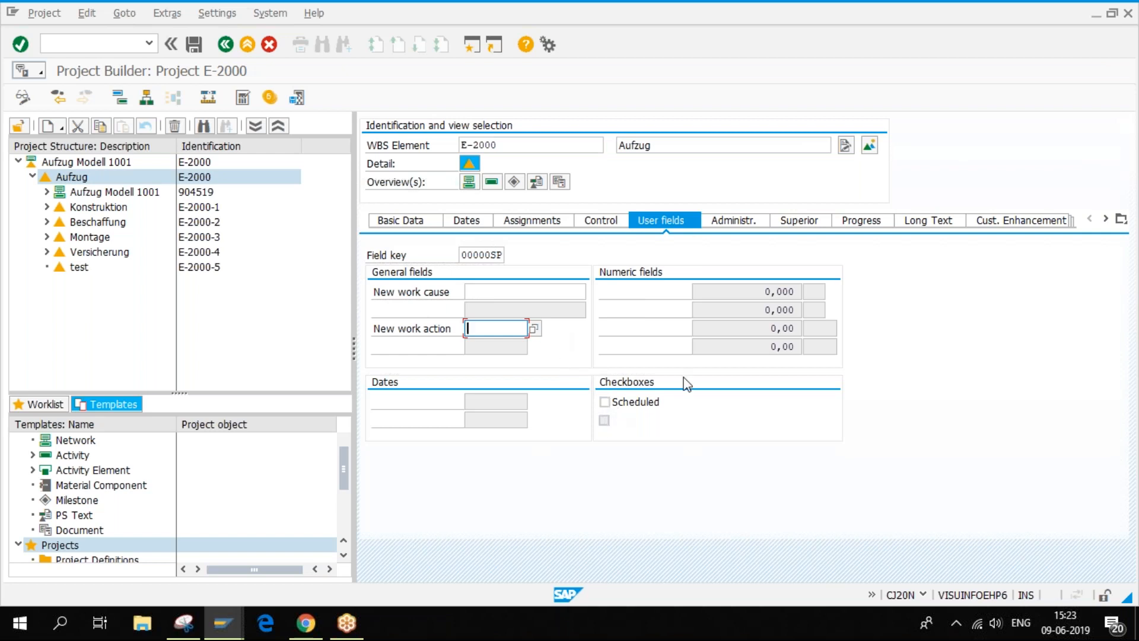
- Reopen the field key list and switch the key to Pharma R&D PRD0001
click(502, 256)
click(511, 256)
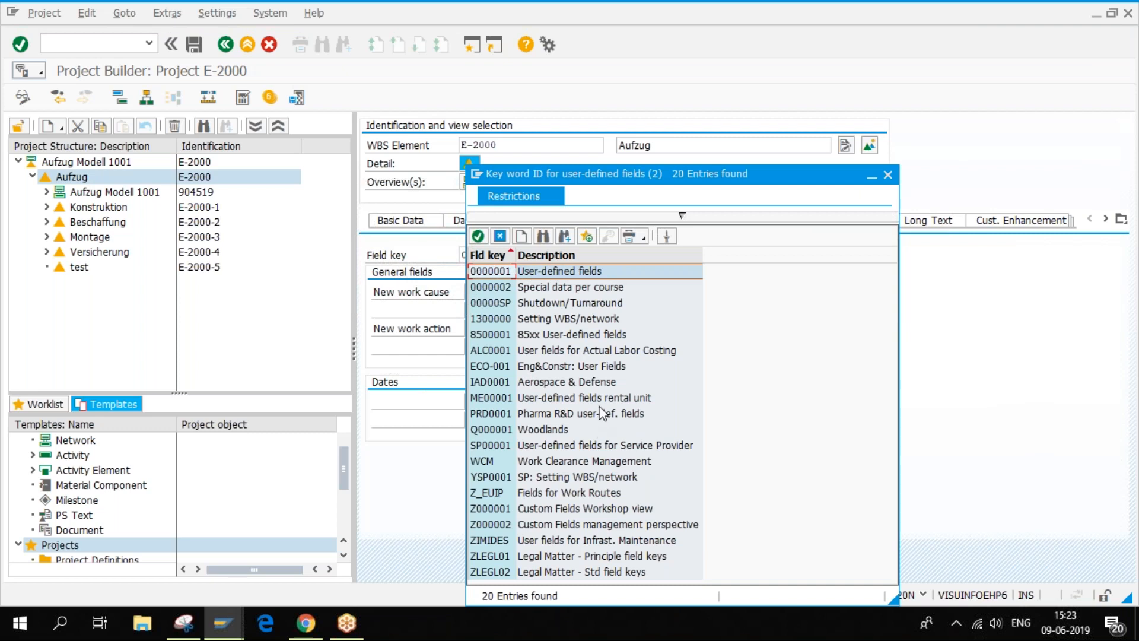
double_click(559, 414)
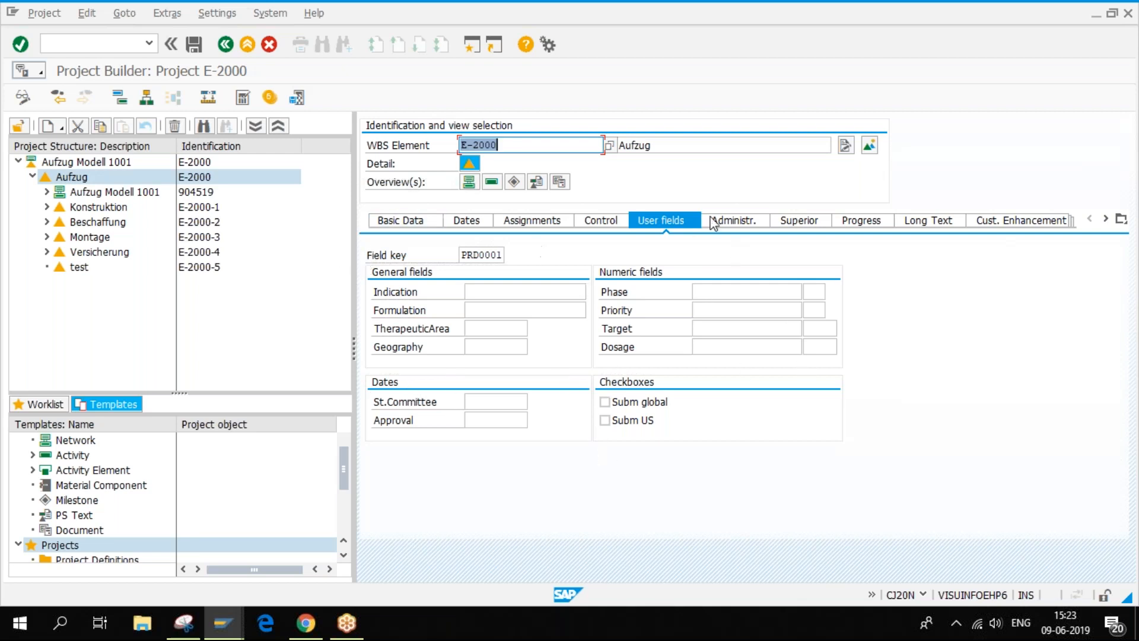
click(222, 623)
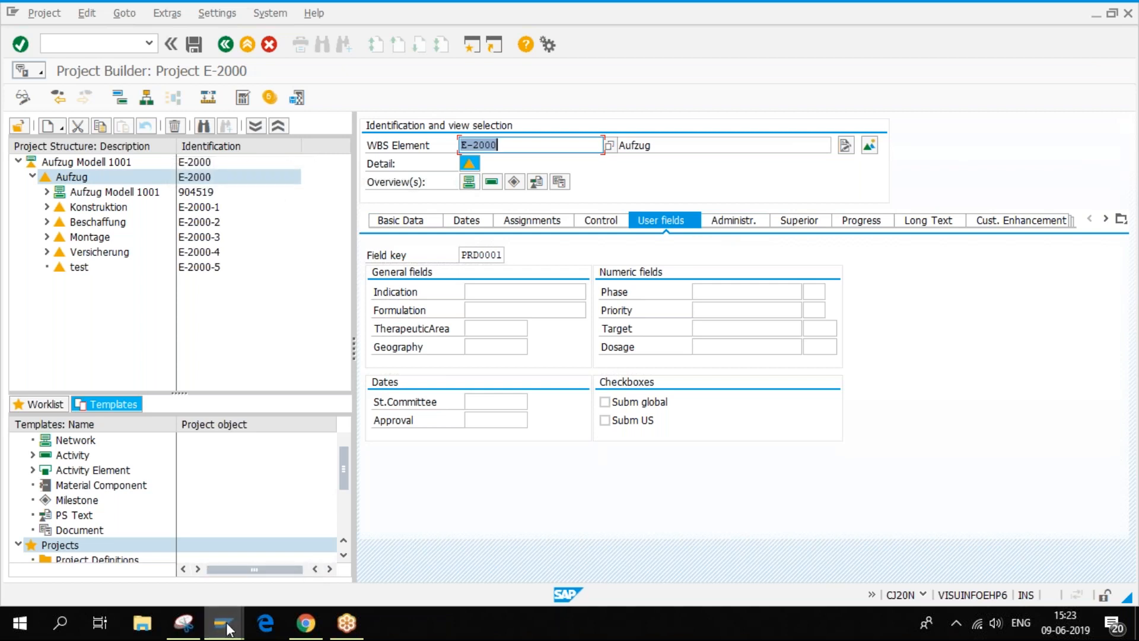
- In profile NLM0002, check the version profile, simulation profile, level of detail and partner determination settings
click(215, 581)
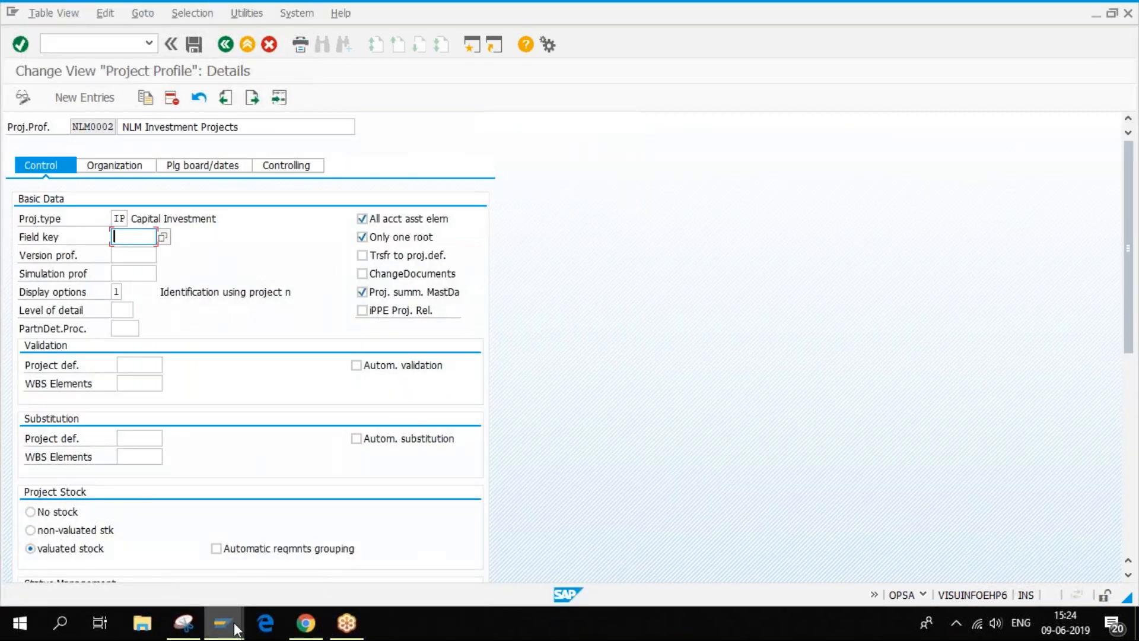
click(124, 256)
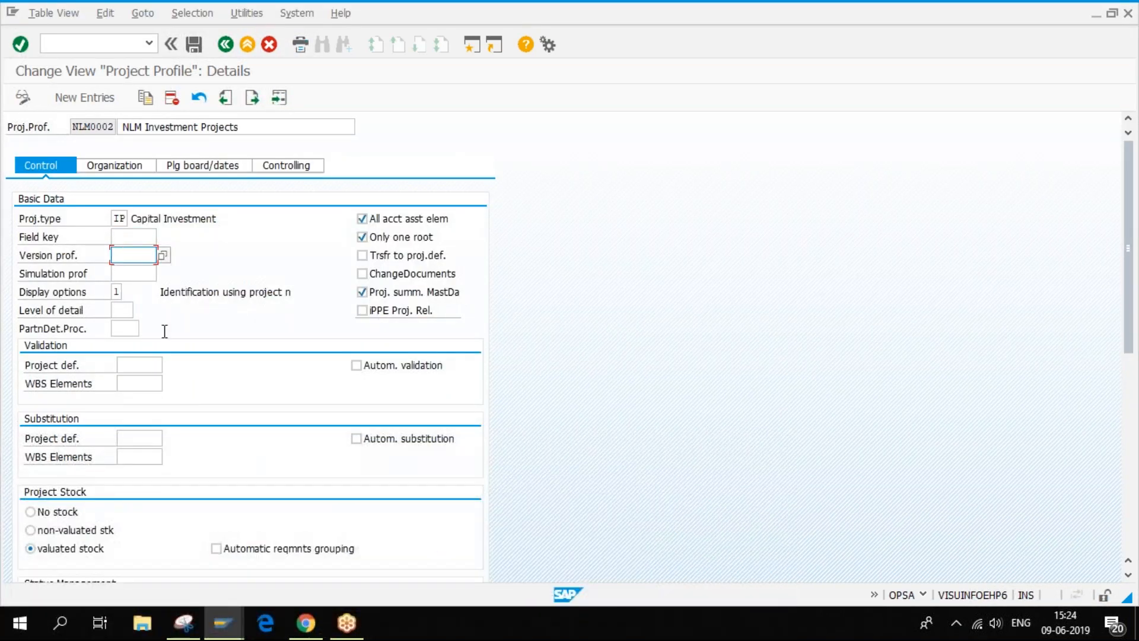
click(142, 274)
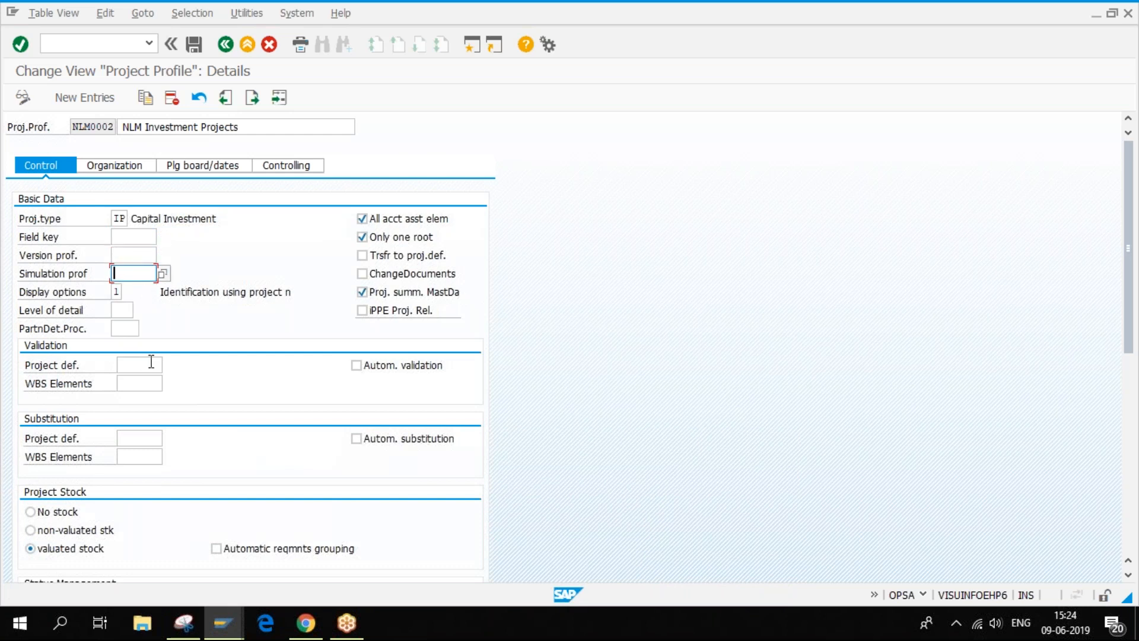
click(128, 311)
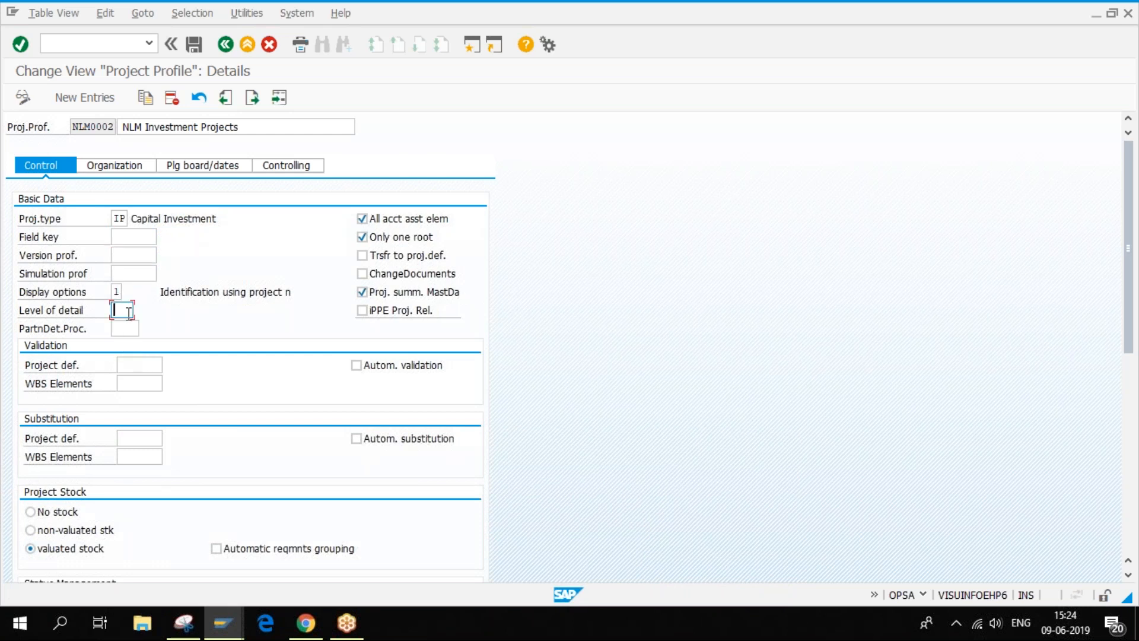
click(127, 328)
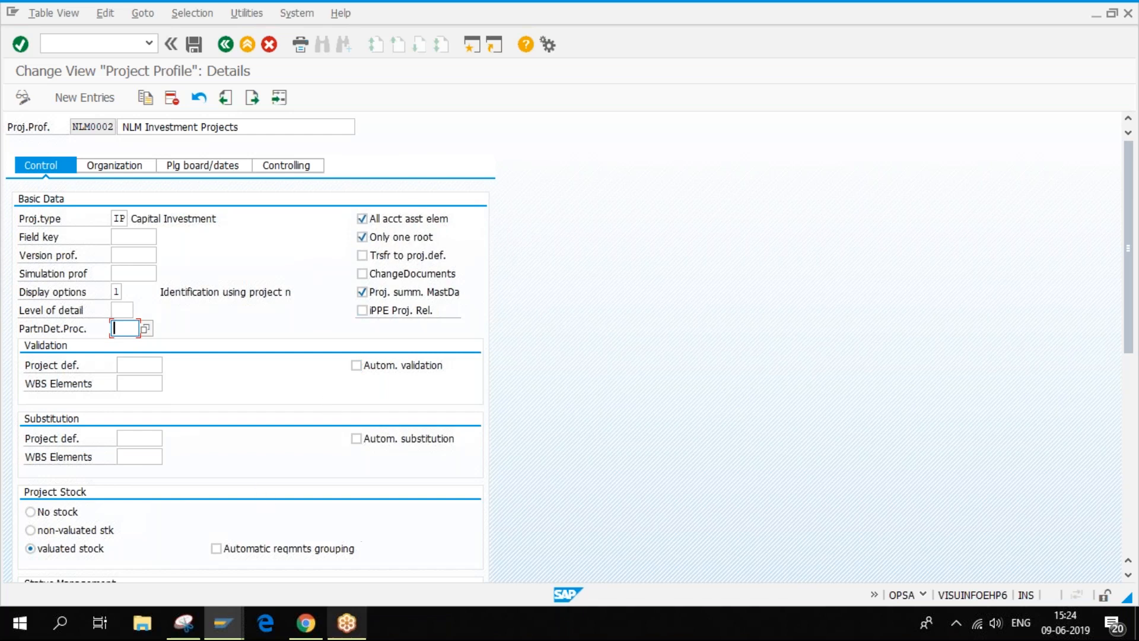
- Return to Project Builder and show the E-2000 WBS element's basic data, project type DE Design
click(223, 623)
click(205, 576)
mouse_move(222, 623)
click(373, 554)
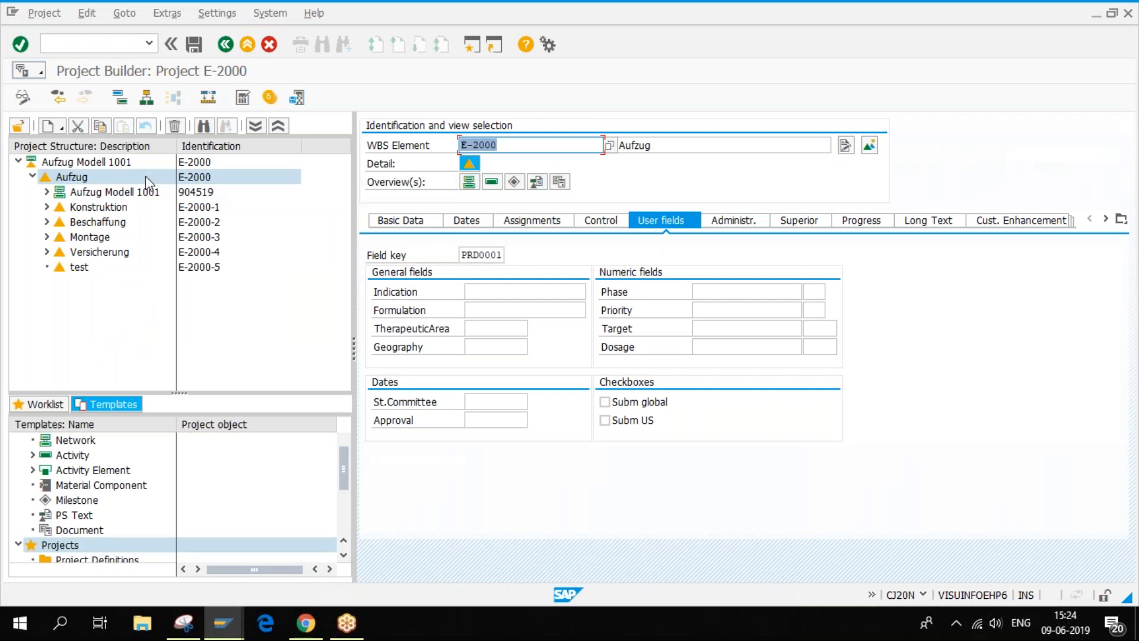
click(391, 228)
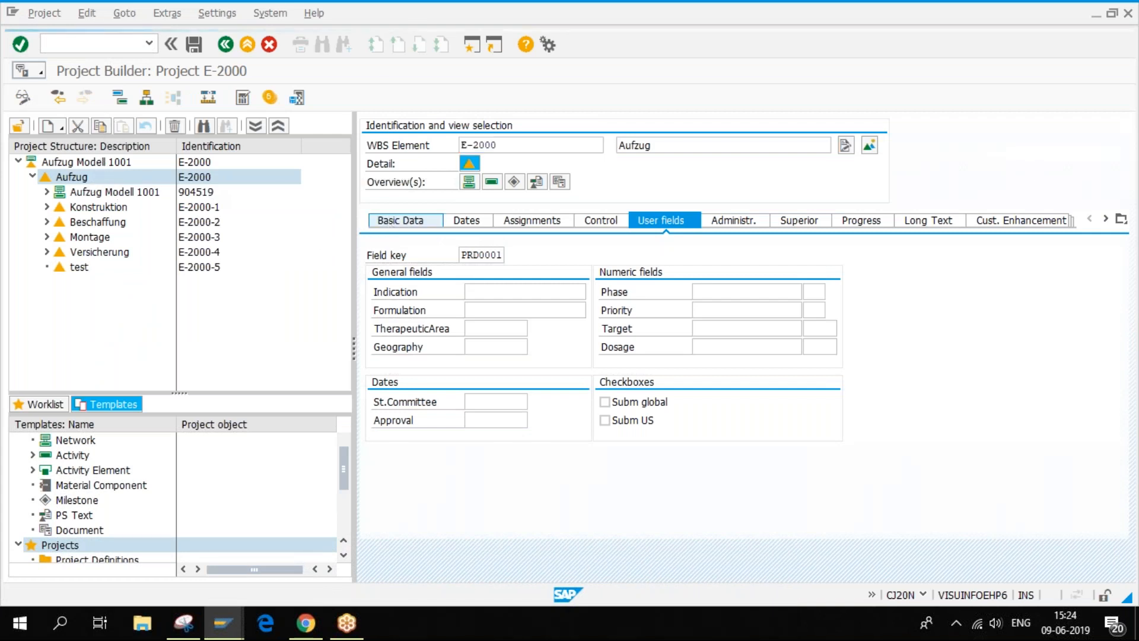
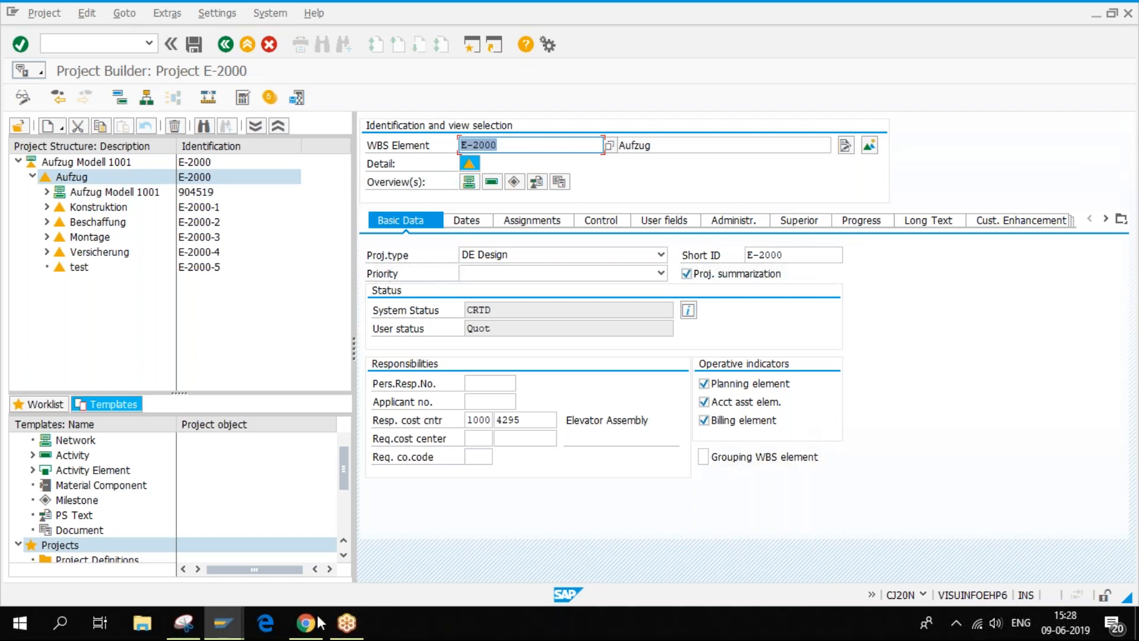
- Glance at the NLM0002 profile, then show E-2000-5 'test' (CP Customer Project) in Project Builder
mouse_move(217, 631)
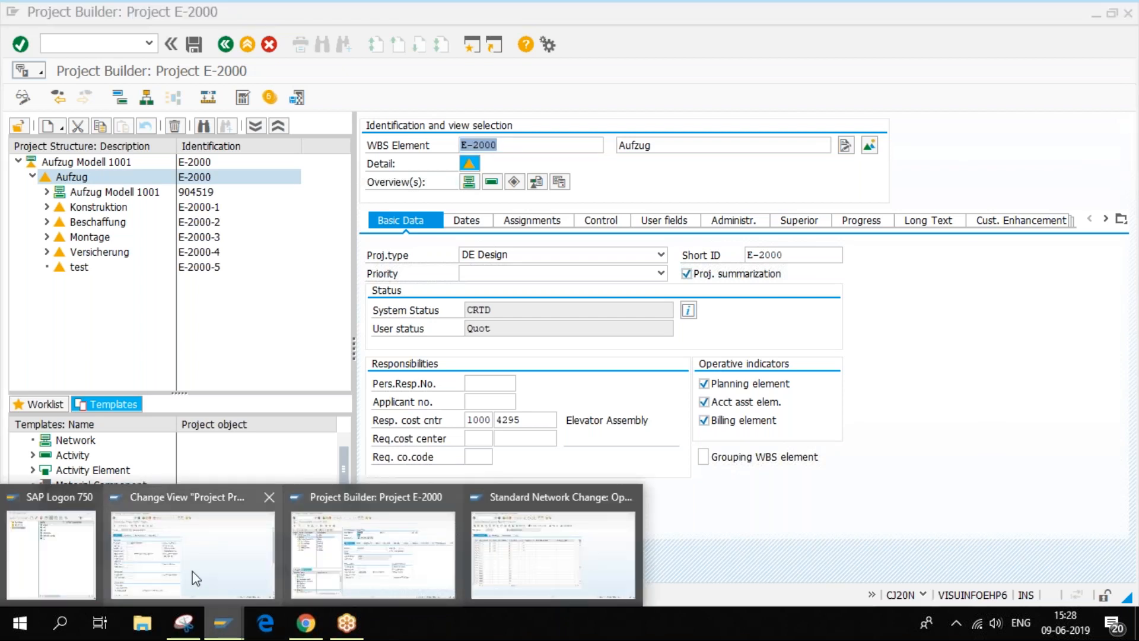
click(192, 568)
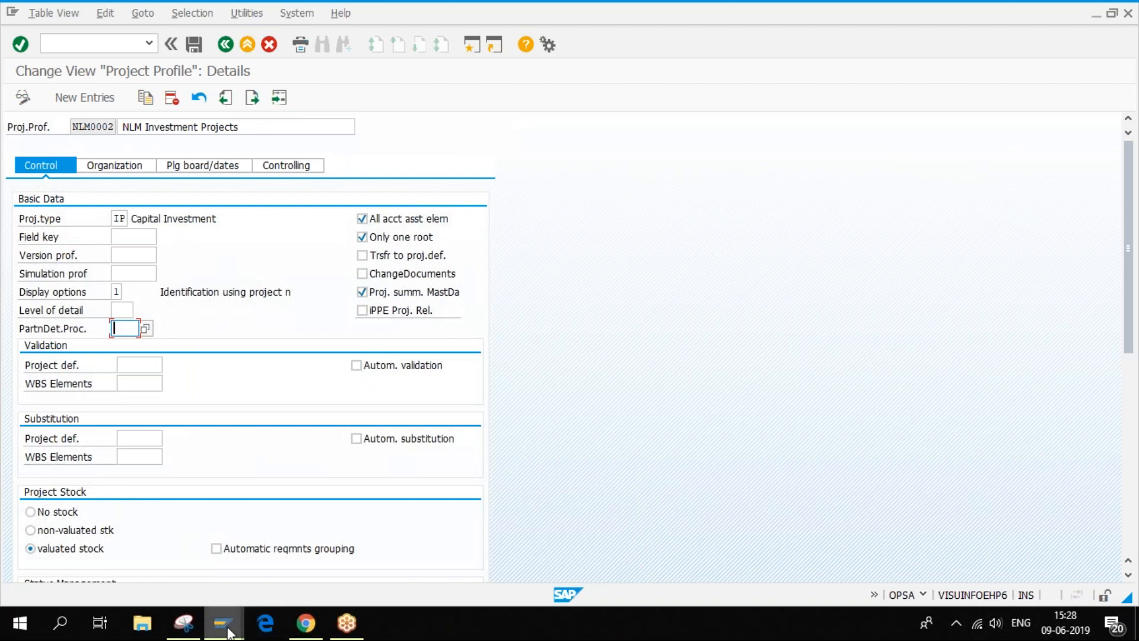
mouse_move(222, 624)
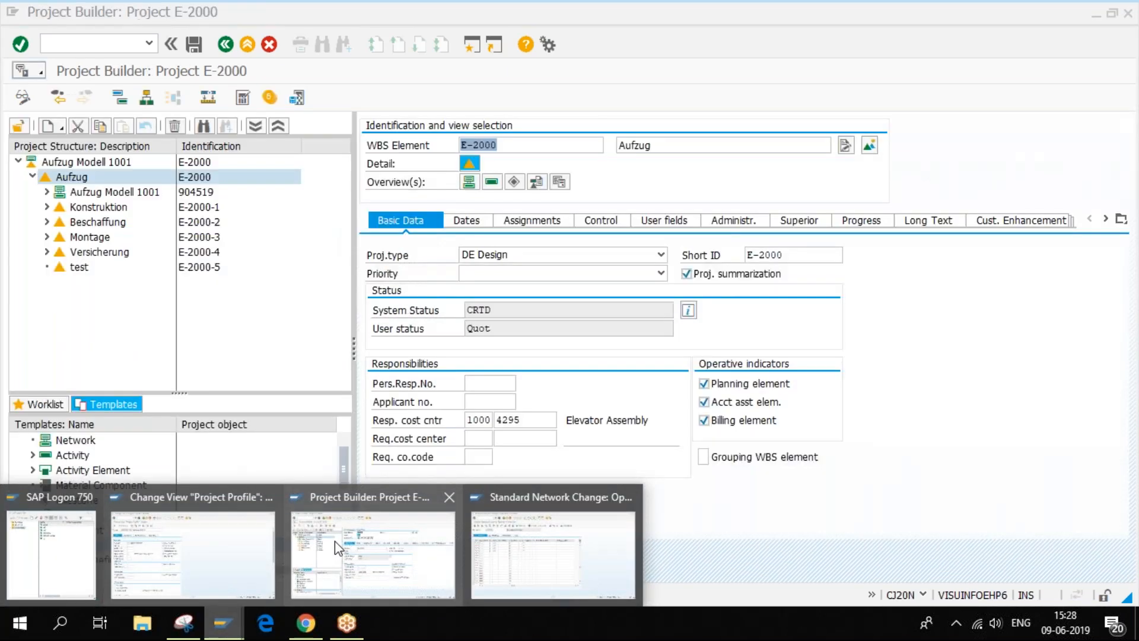
click(335, 541)
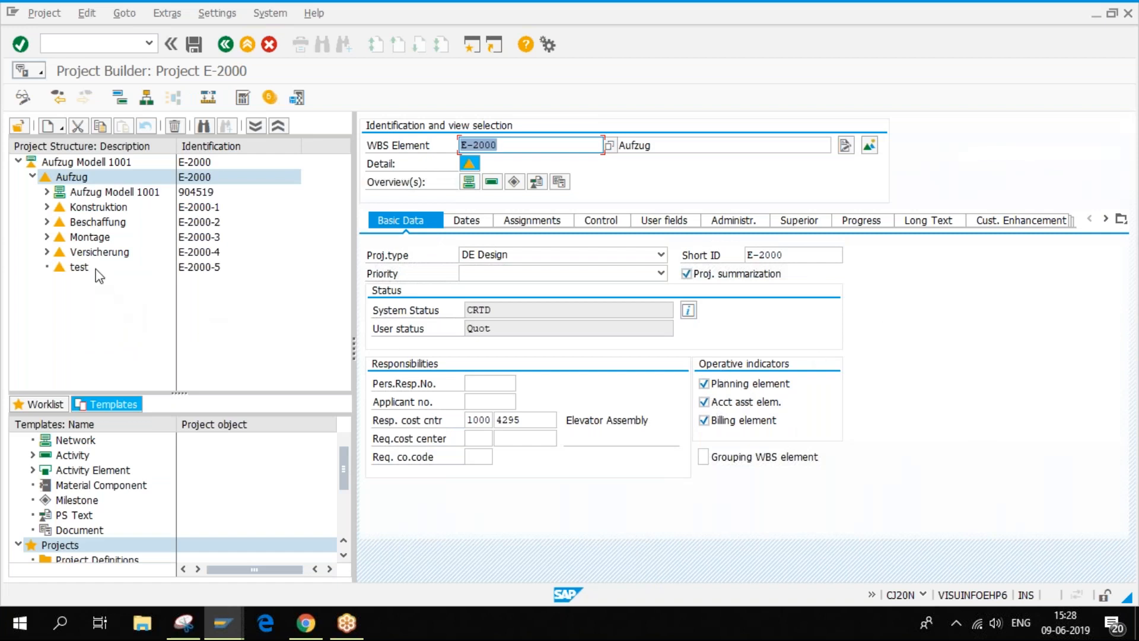
click(81, 268)
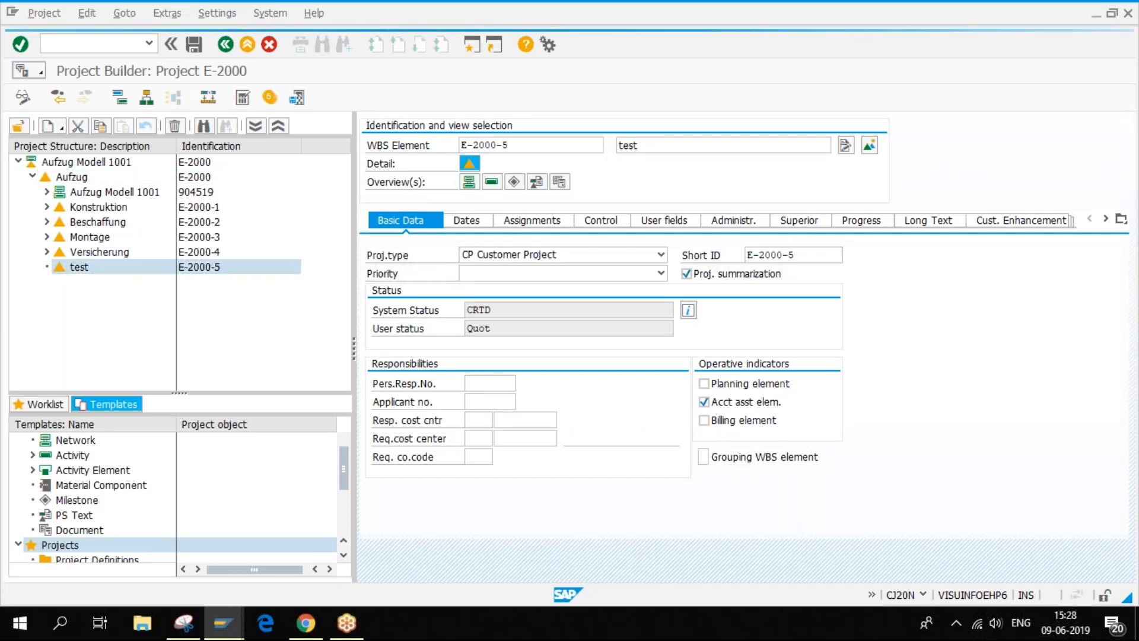
- Create WBS element E-2000-5-1 under 'test', then view the NLM0002 profile window
right_click(94, 273)
mouse_move(126, 278)
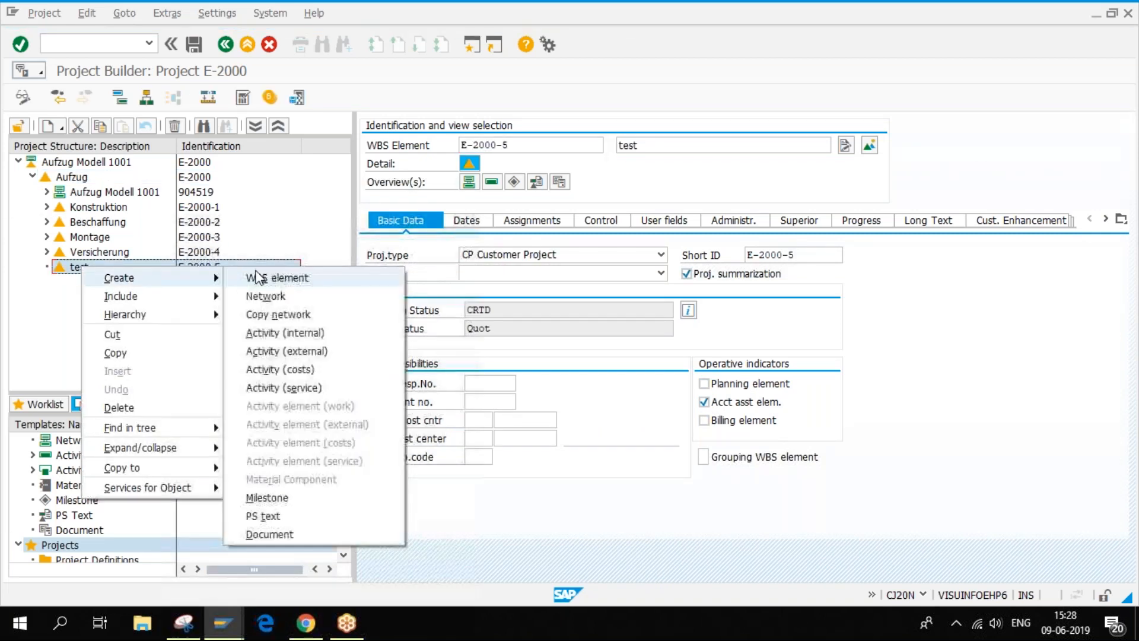
click(259, 278)
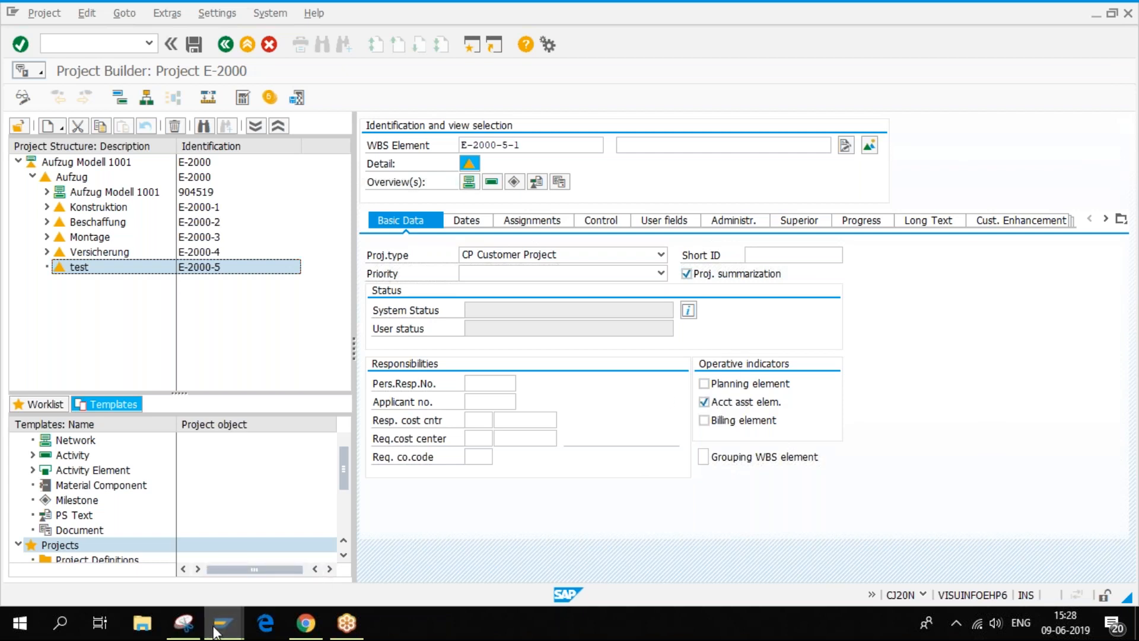
click(221, 558)
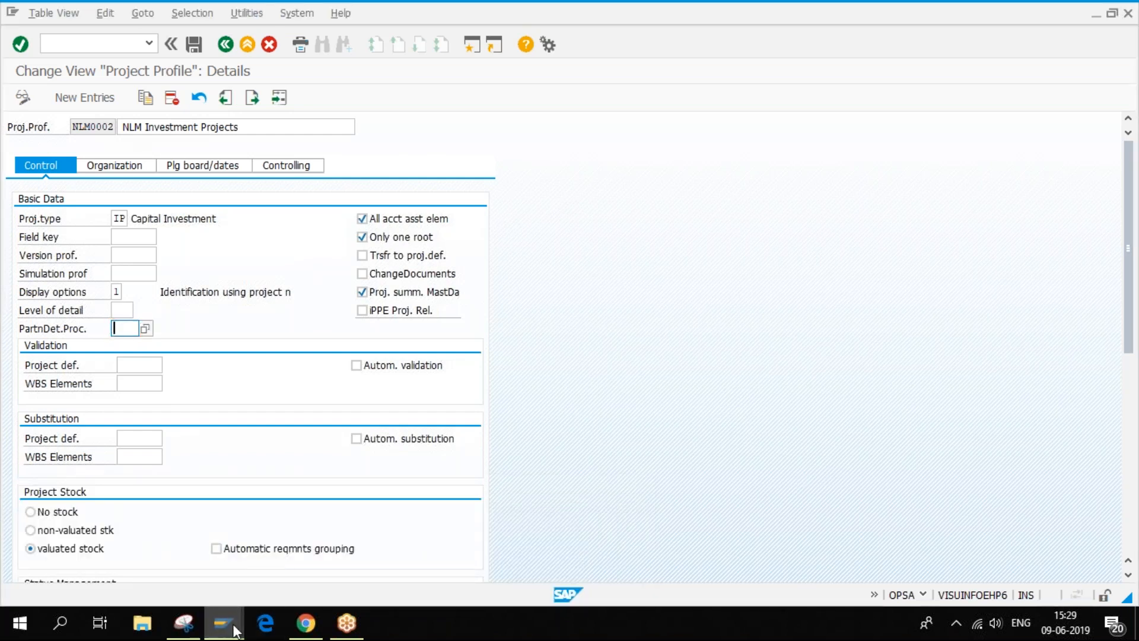
- In Project Builder, toggle the new element's Acct asst elem. flag off and back on
mouse_move(222, 622)
click(429, 550)
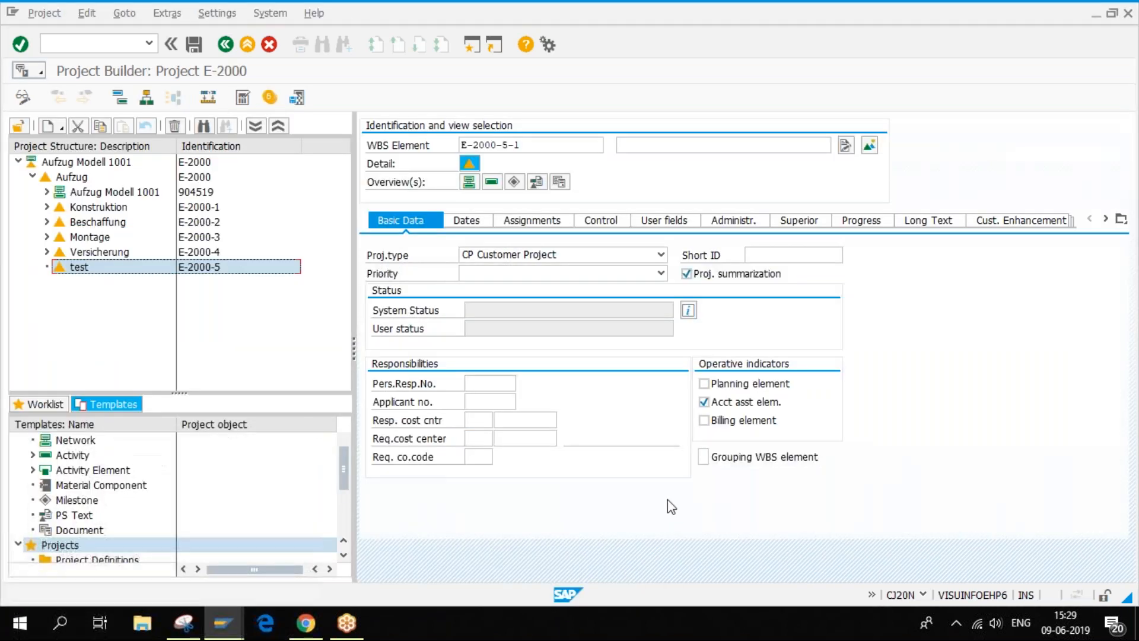
click(739, 404)
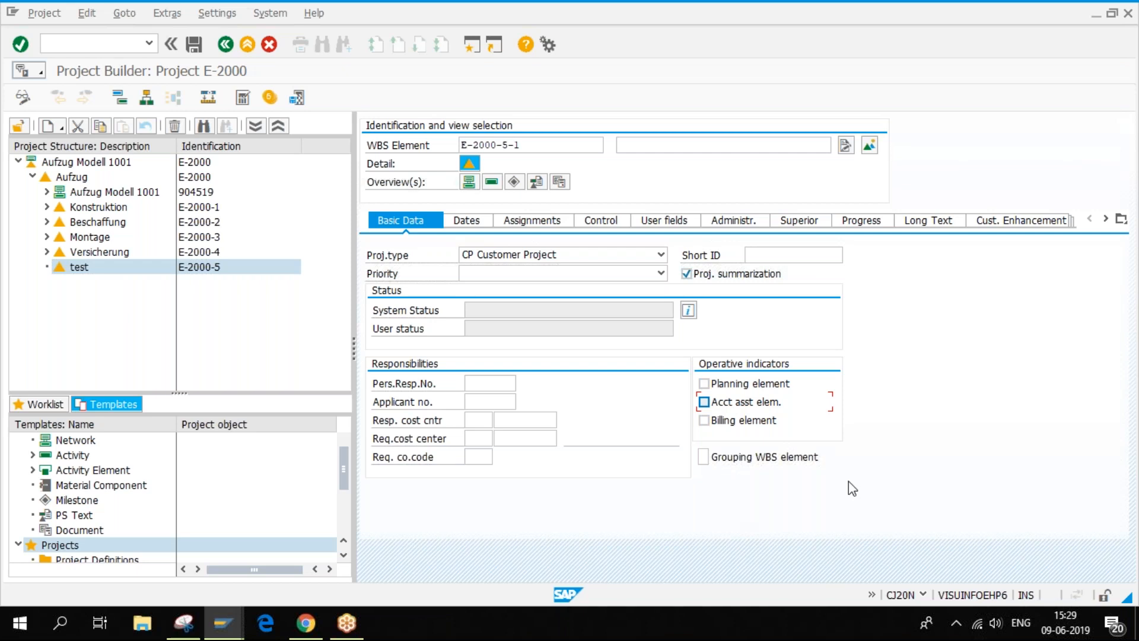
click(706, 404)
- Check the NLM0002 profile, then show top WBS element Aufzug's details (DE Design)
mouse_move(225, 630)
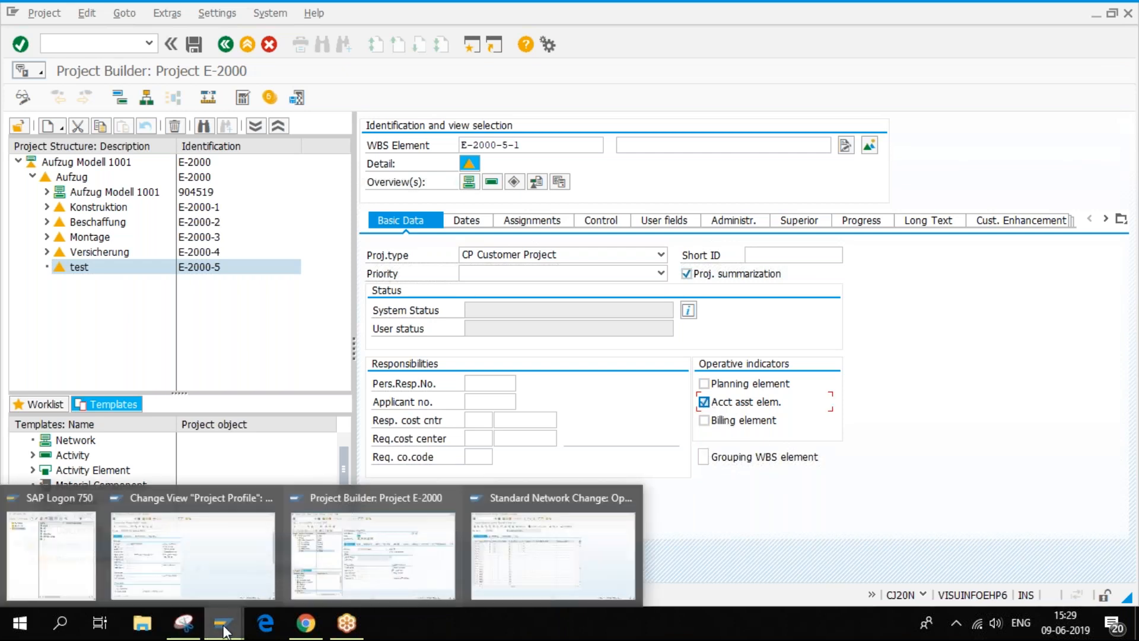
click(407, 546)
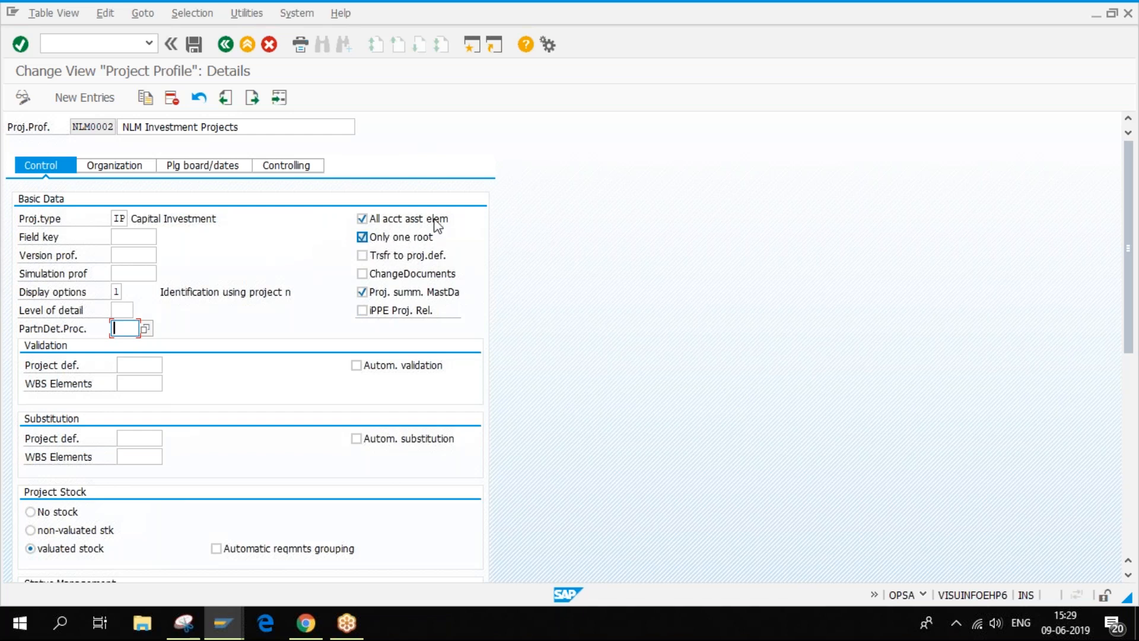
click(225, 631)
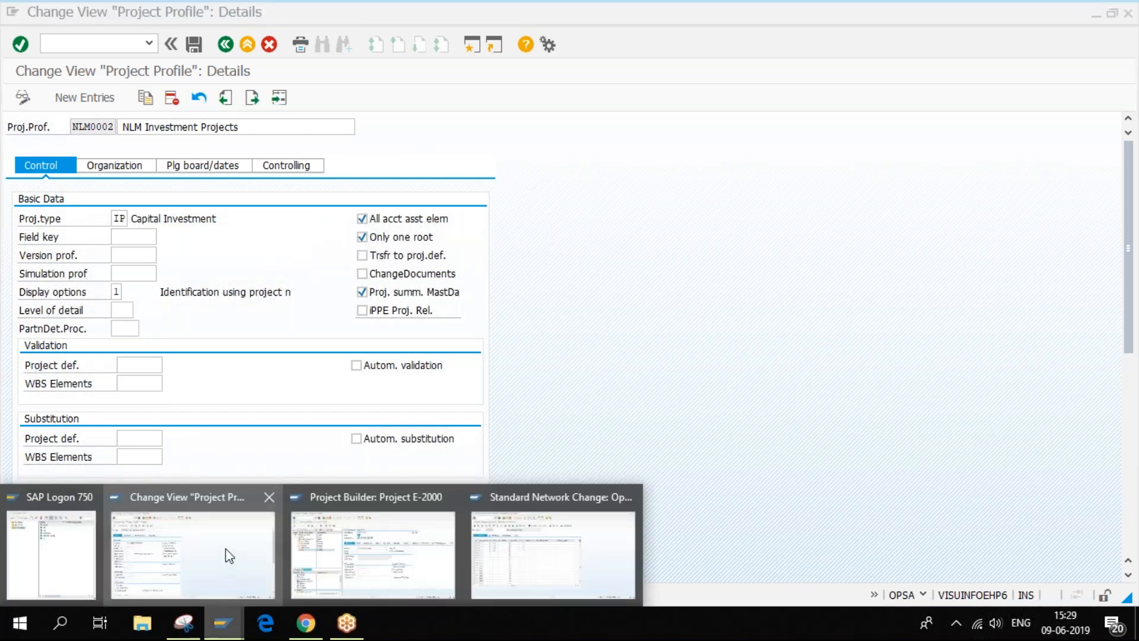
click(377, 543)
click(72, 177)
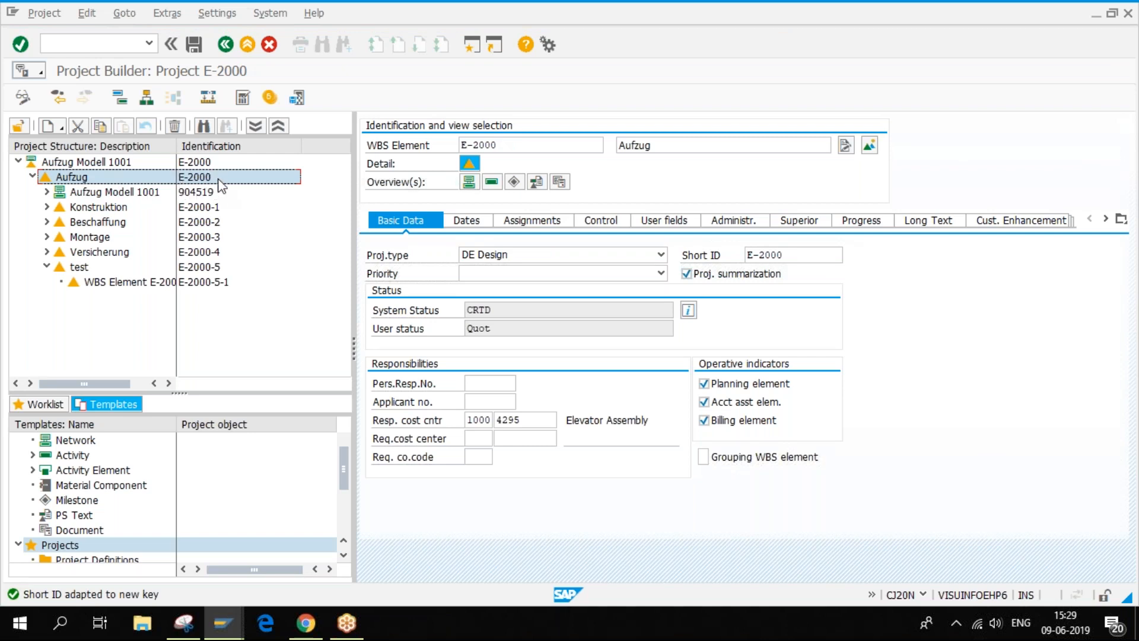
- Compare project definition Aufzug Modell 1001 with WBS element Aufzug, ending on E-2000's organisation and dates
click(185, 162)
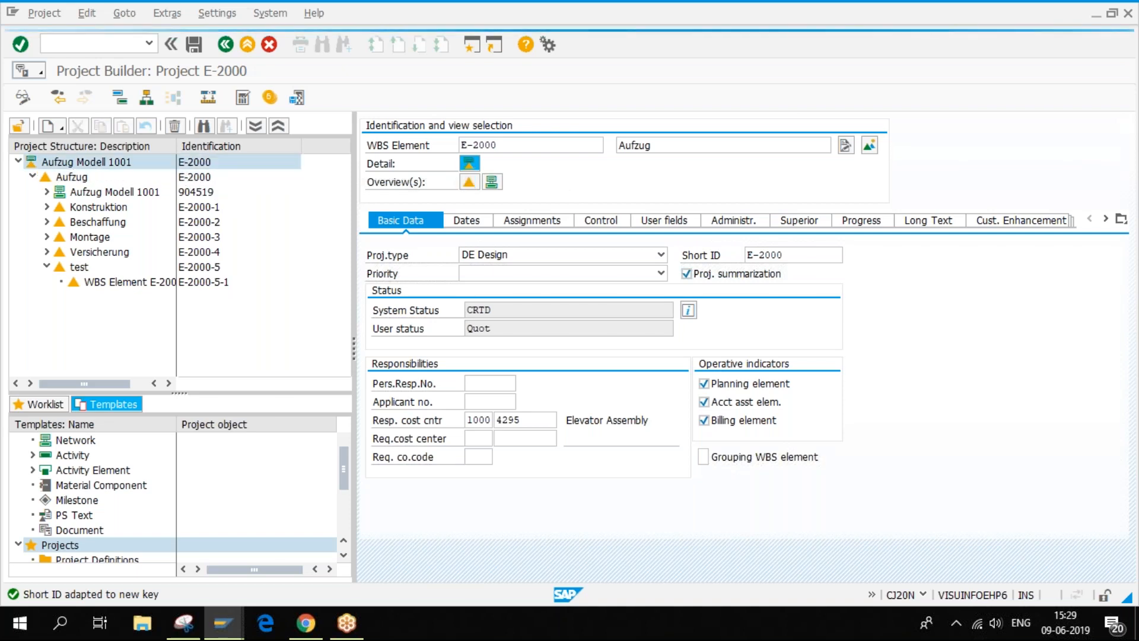
click(199, 179)
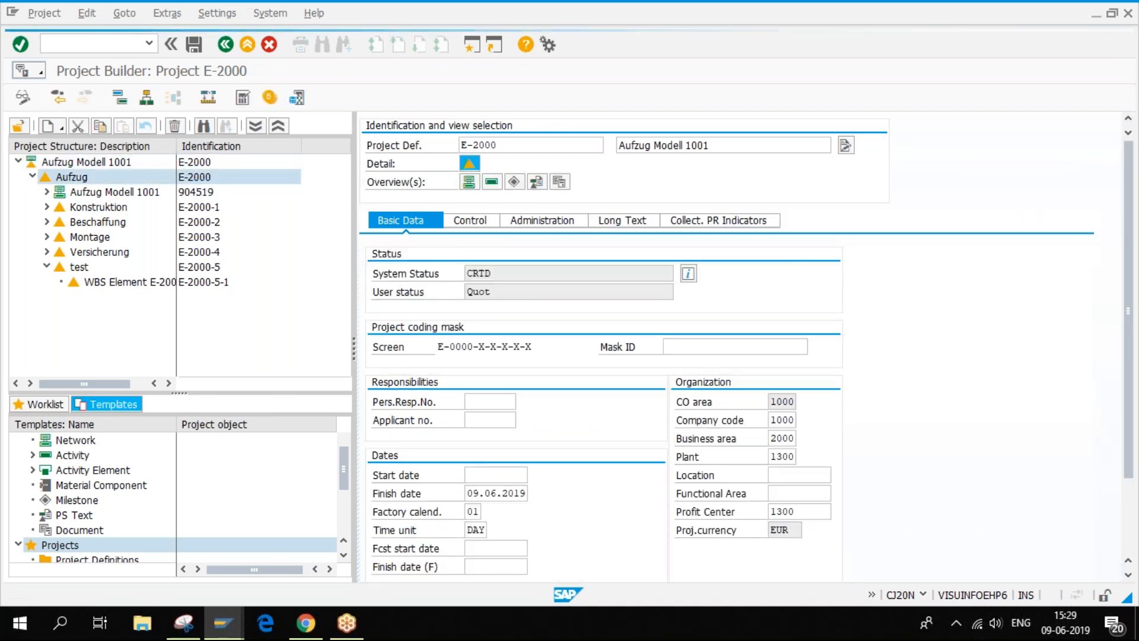
click(189, 163)
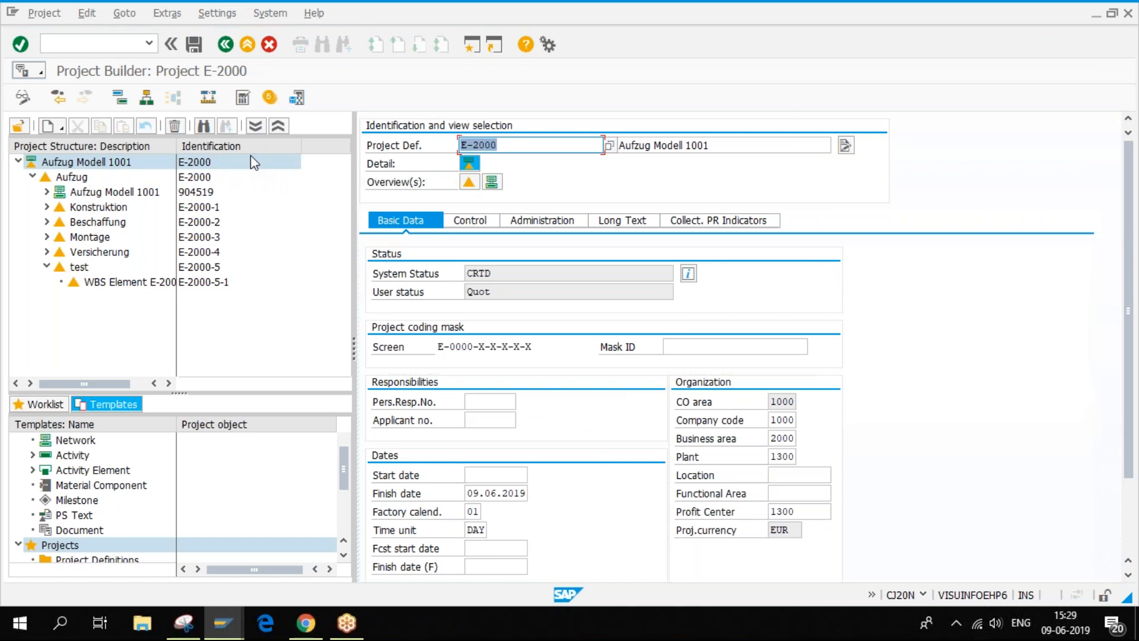
click(214, 178)
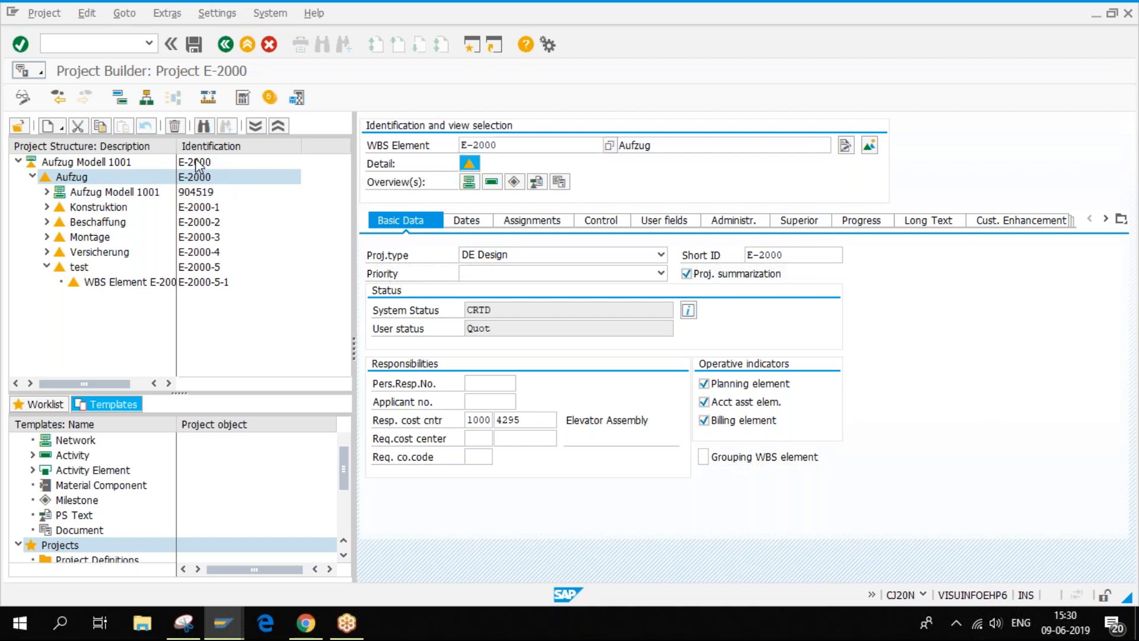
click(197, 163)
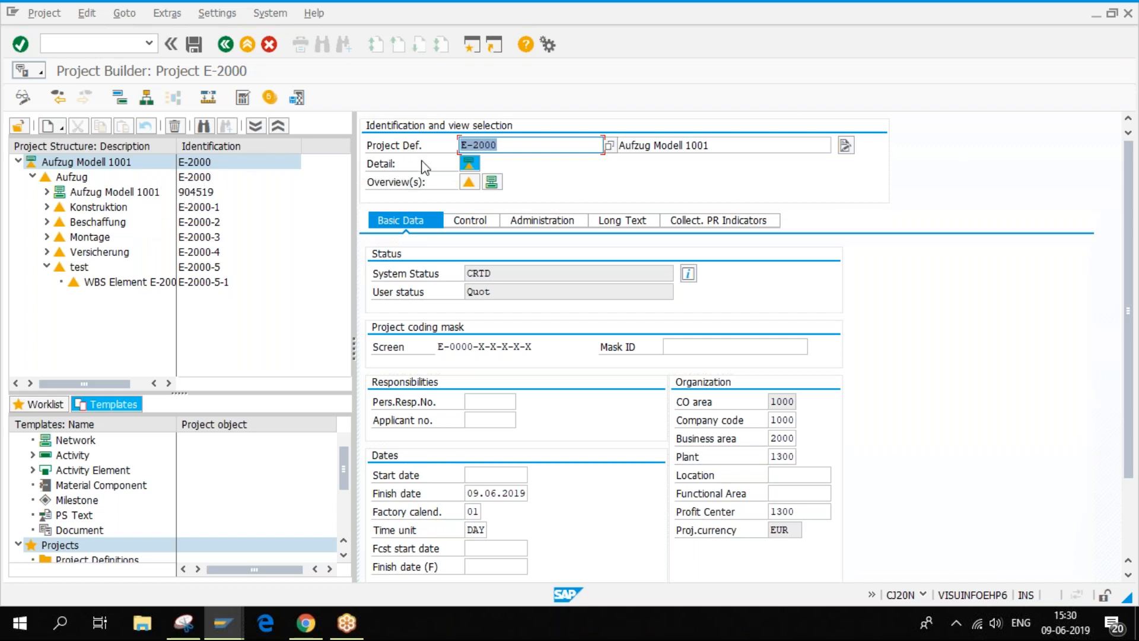
- Close E-2000 without saving and open project definition C/0000-022-2 from the history
click(48, 127)
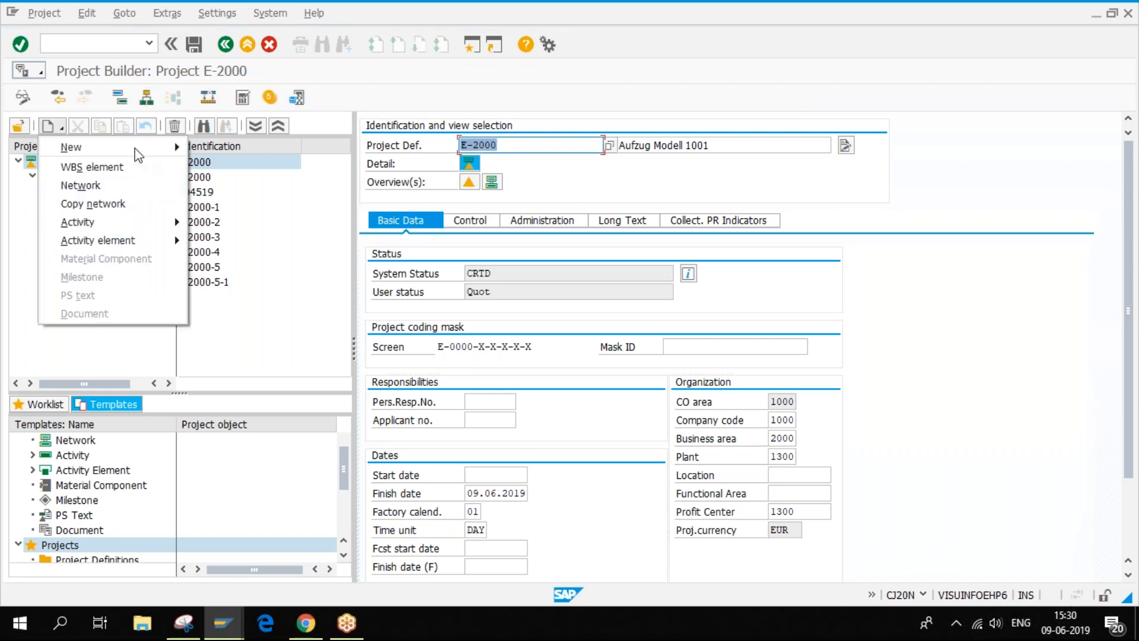
mouse_move(139, 155)
click(221, 147)
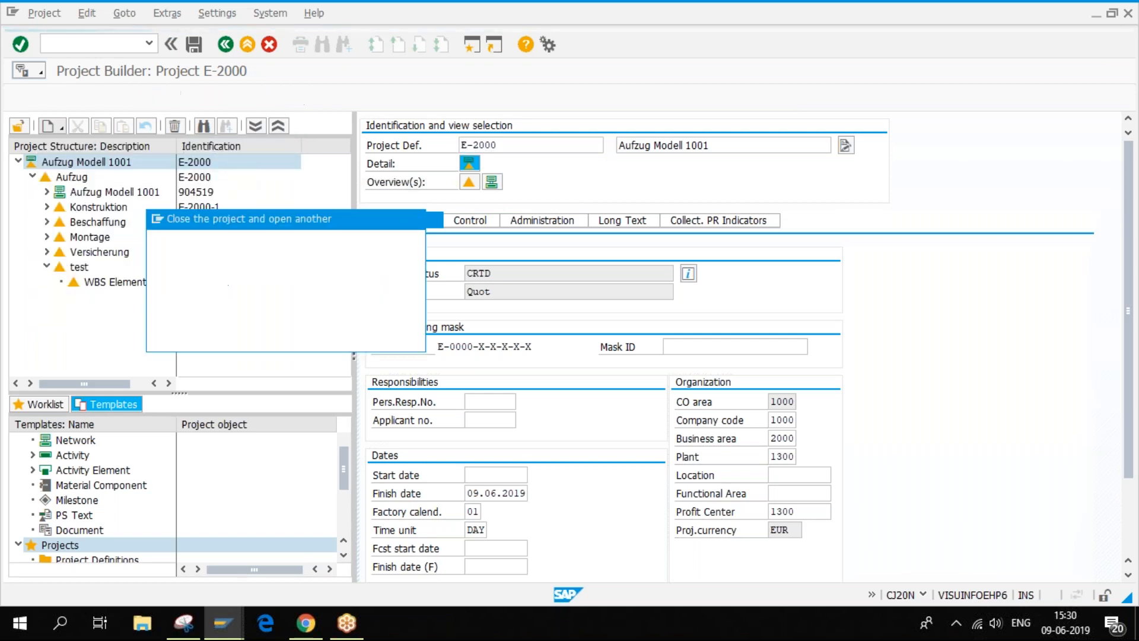
click(287, 335)
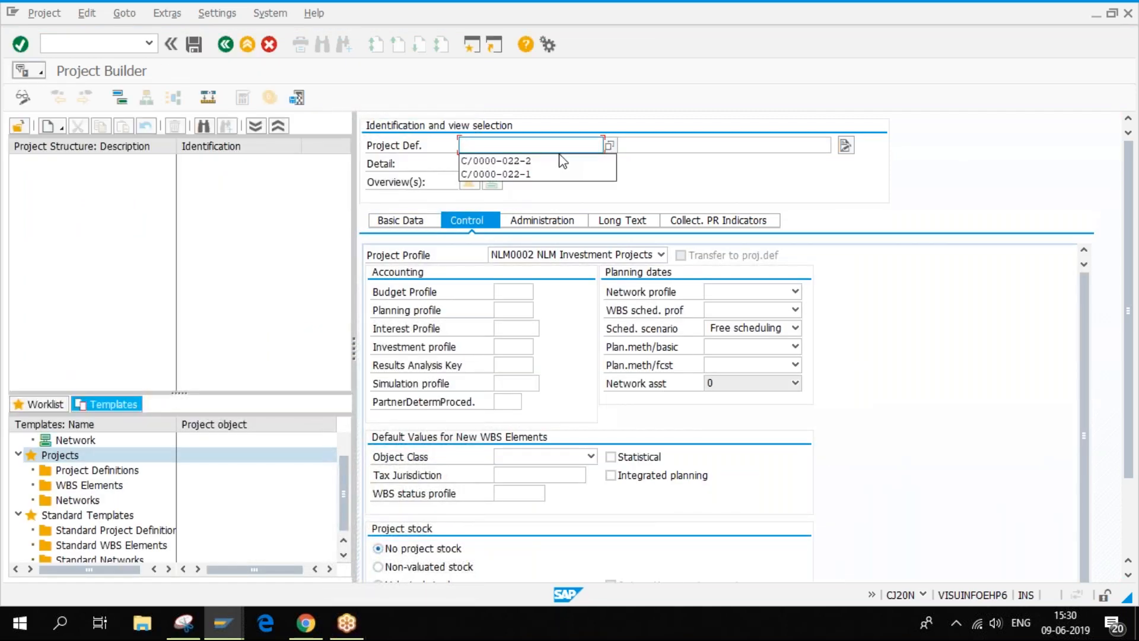
click(527, 161)
key(Return)
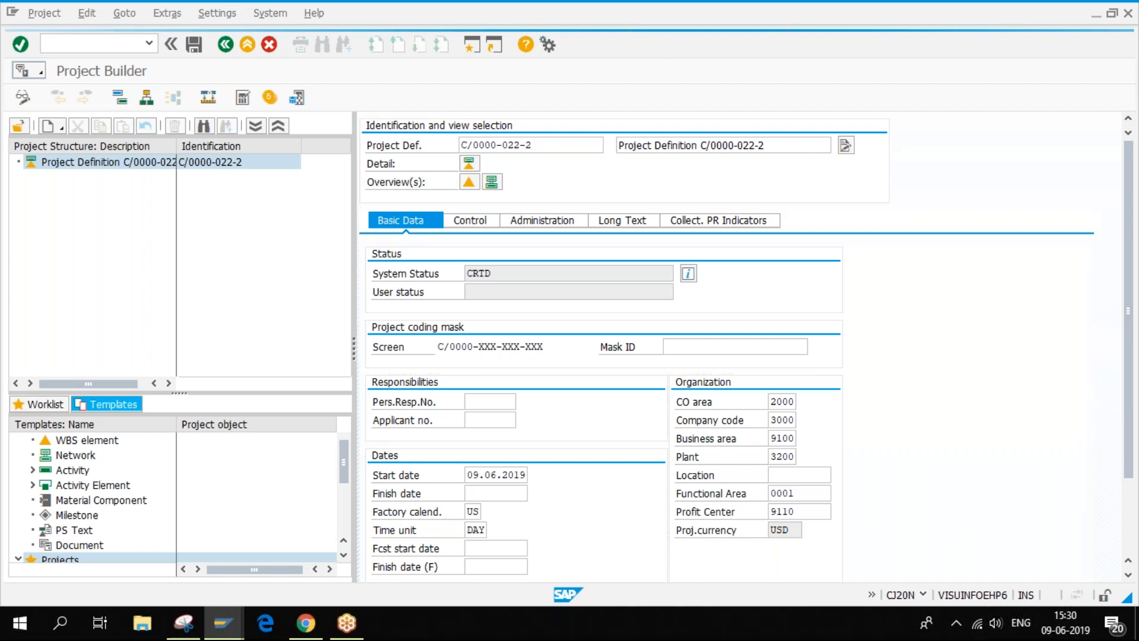
- Add a WBS element under C/0000-022-2 with ID C/0000-022-2, which is rejected as existing
right_click(140, 162)
mouse_move(149, 173)
click(296, 173)
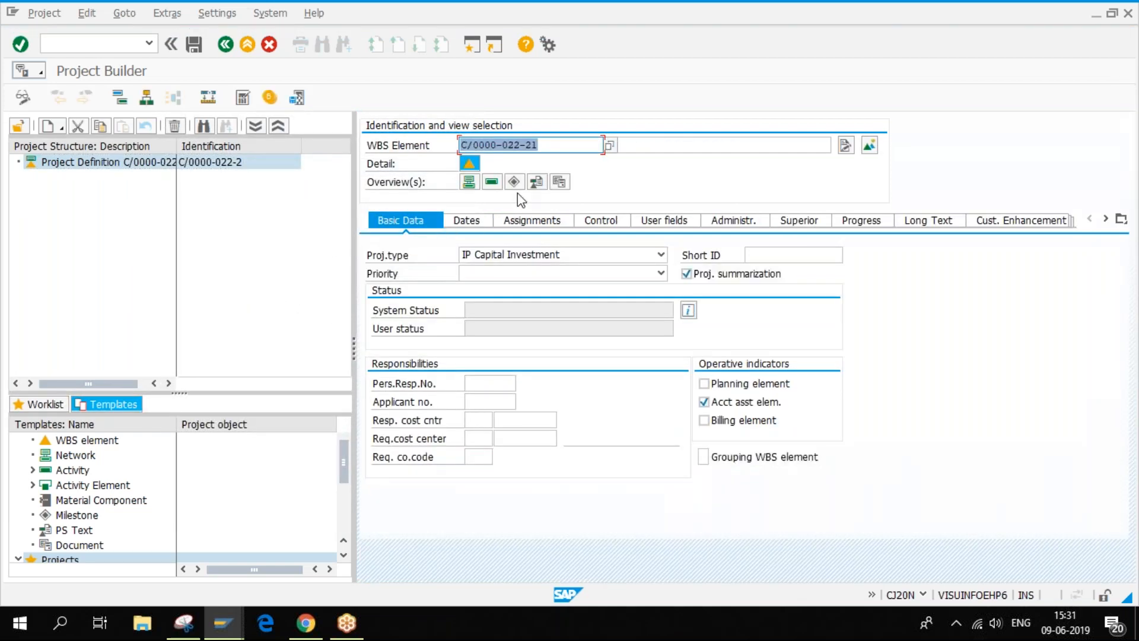
click(536, 145)
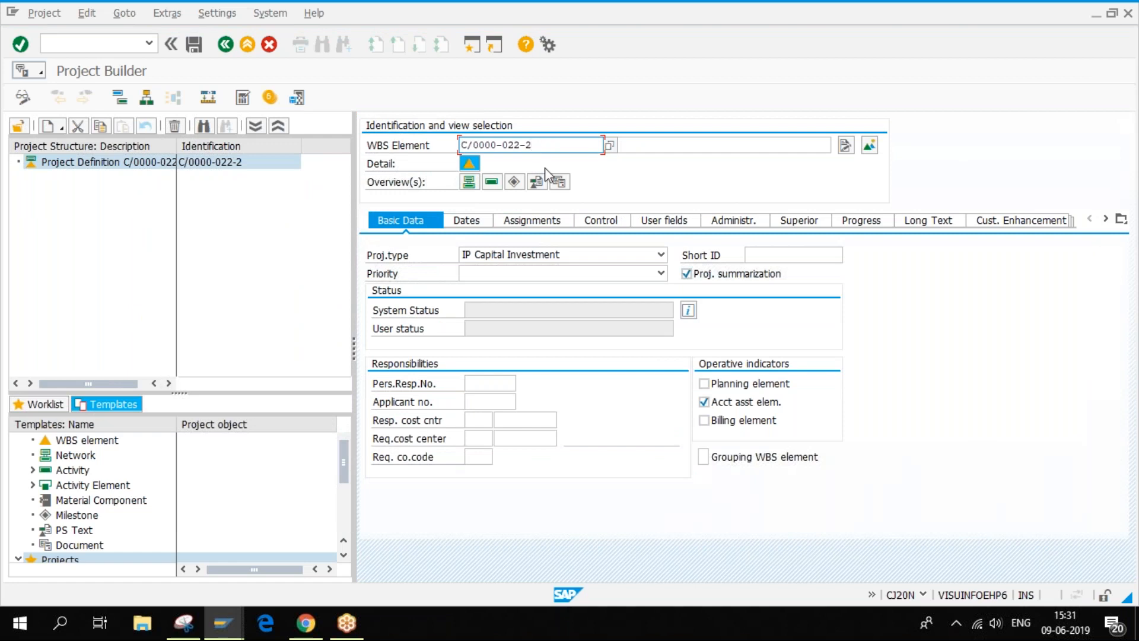
key(Return)
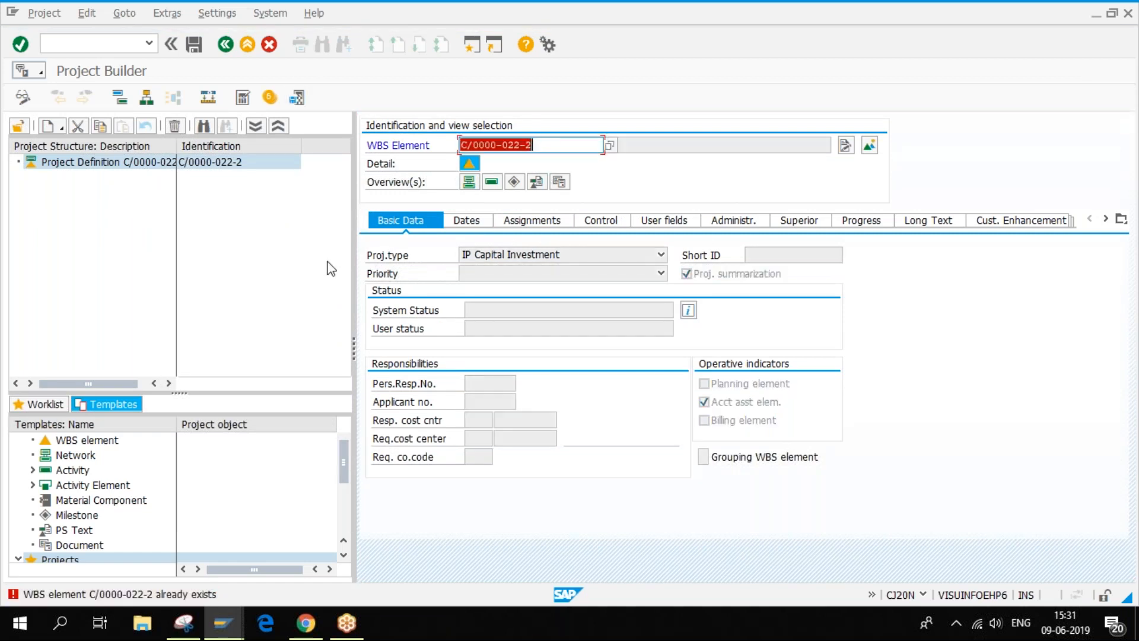
key(Return)
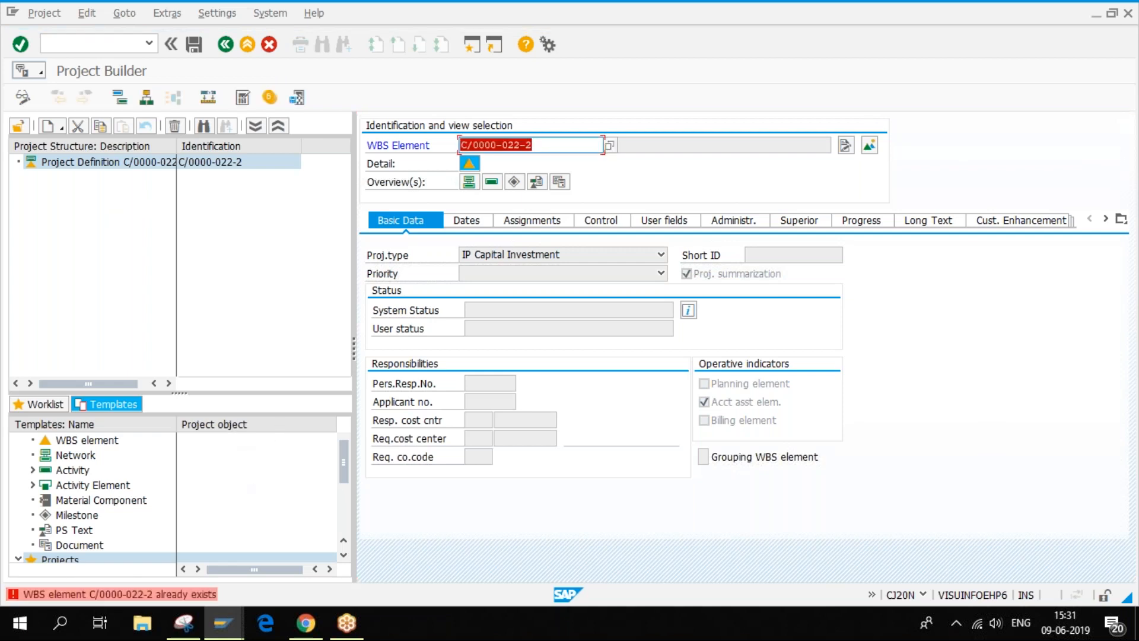
click(543, 145)
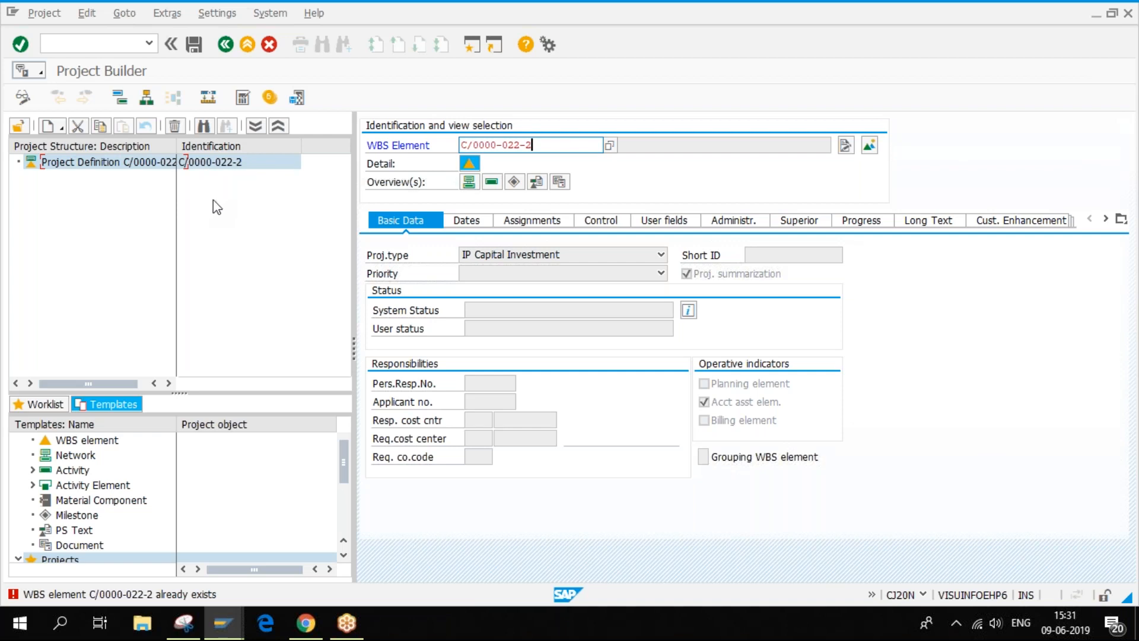
- After checking the NLM0002 profile, cancel the new WBS element and show C/0000-022-2's basic data
mouse_move(221, 634)
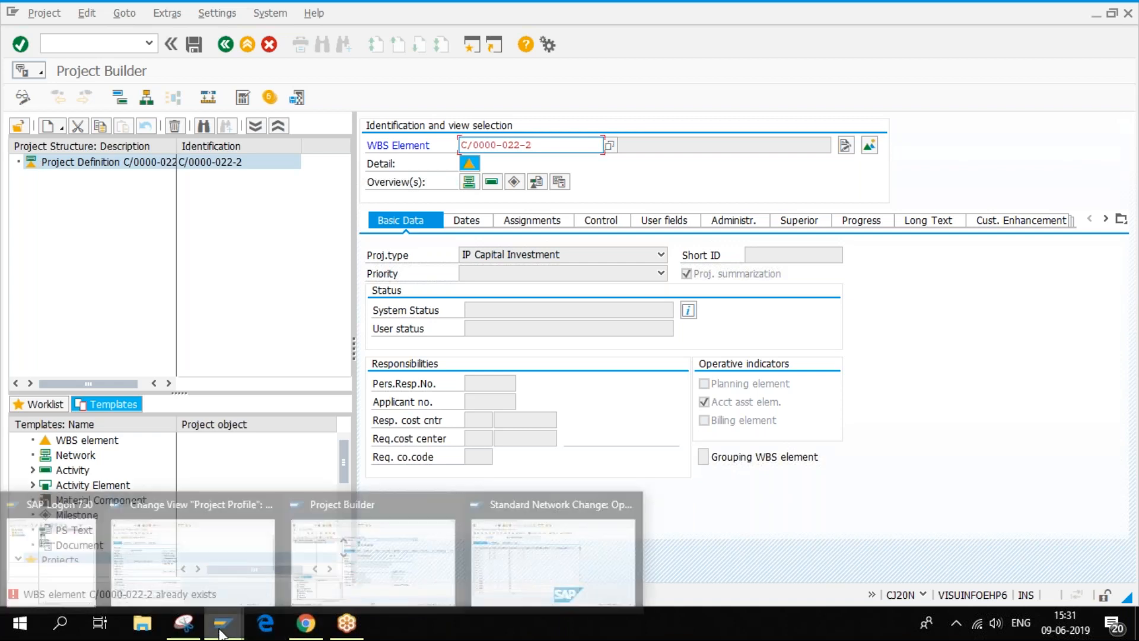
click(202, 546)
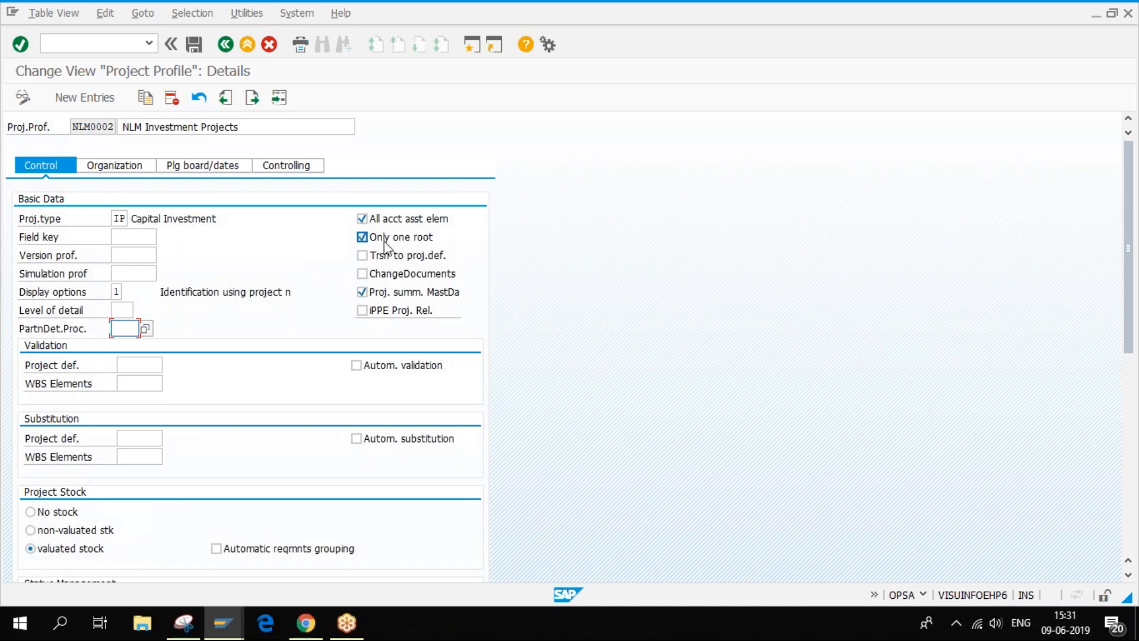
click(224, 623)
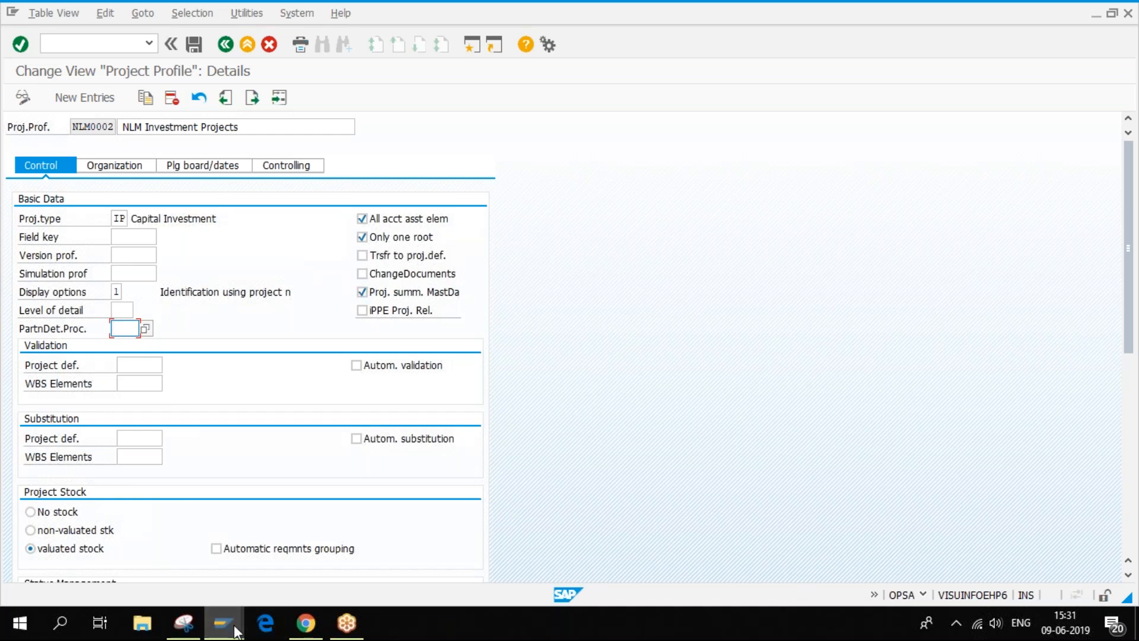
click(328, 546)
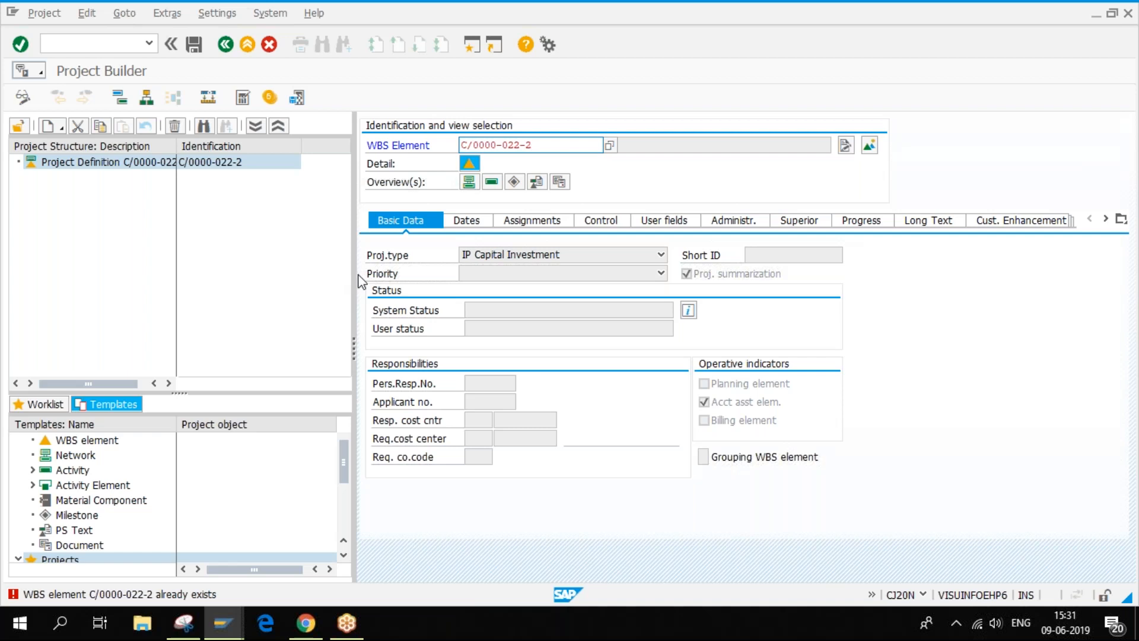
click(268, 45)
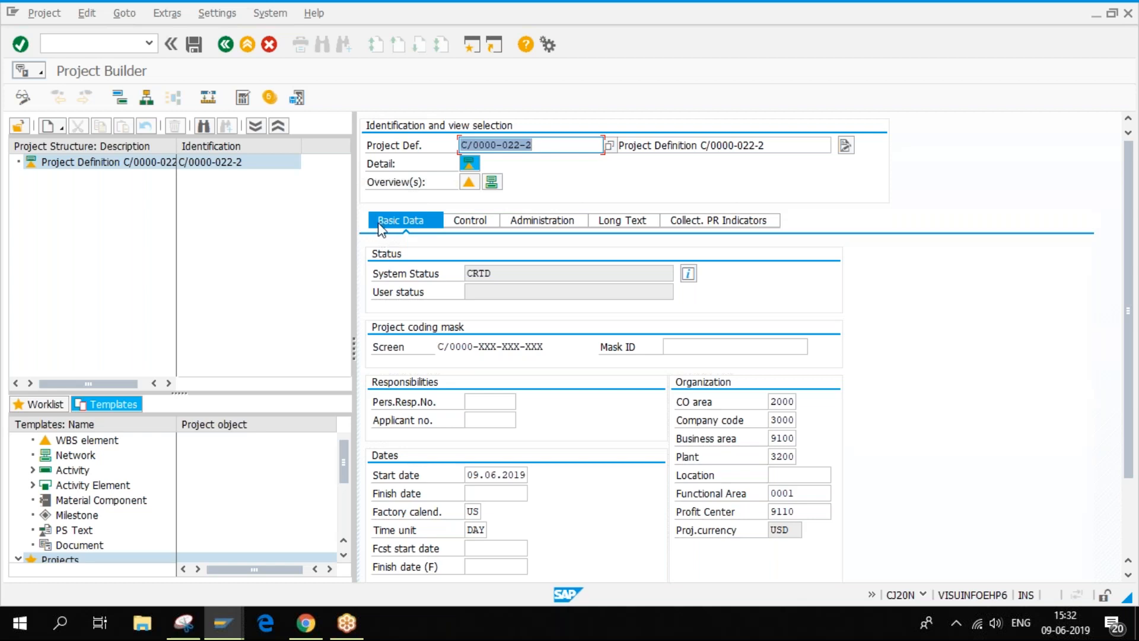
click(239, 169)
- Review the NLM0002 project profile again and return to Project Builder
mouse_move(225, 624)
click(196, 546)
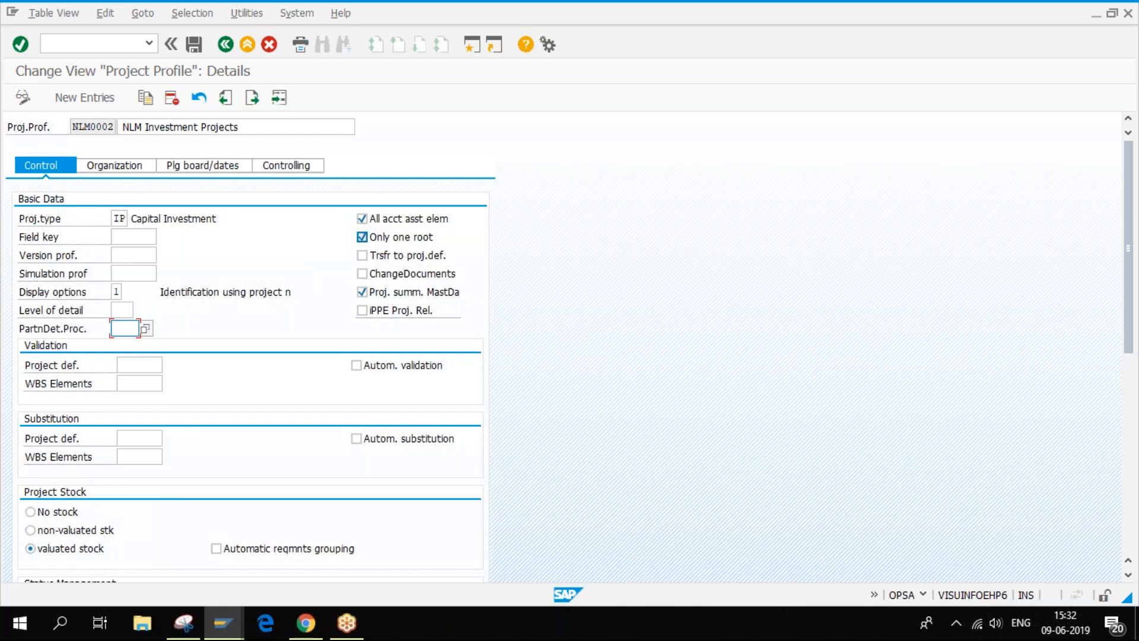
mouse_move(223, 623)
mouse_move(404, 545)
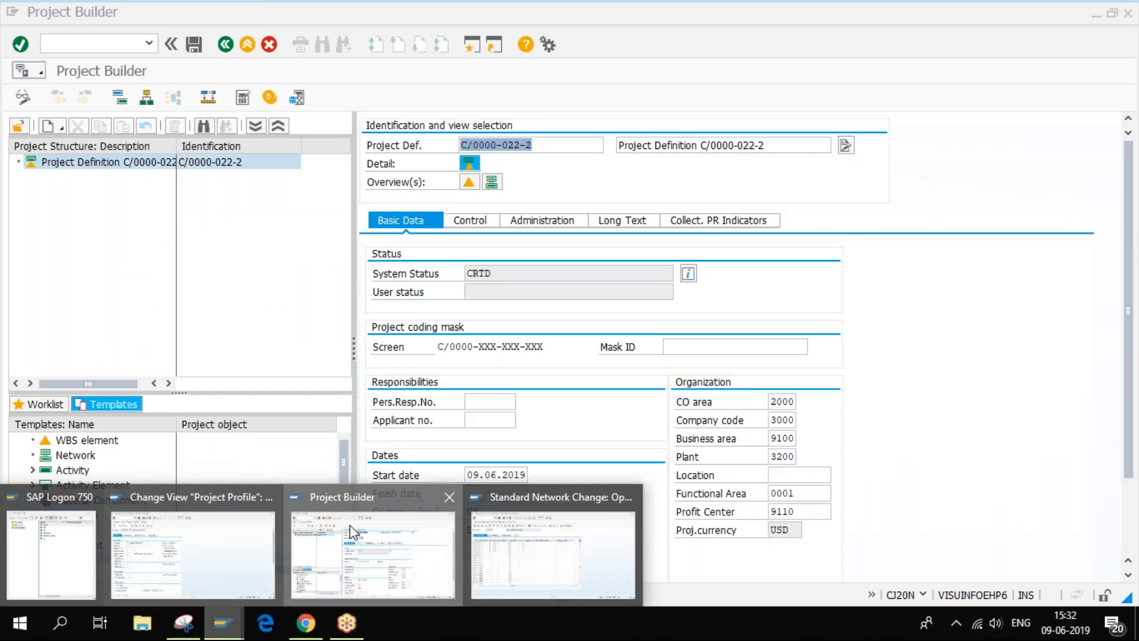
click(351, 531)
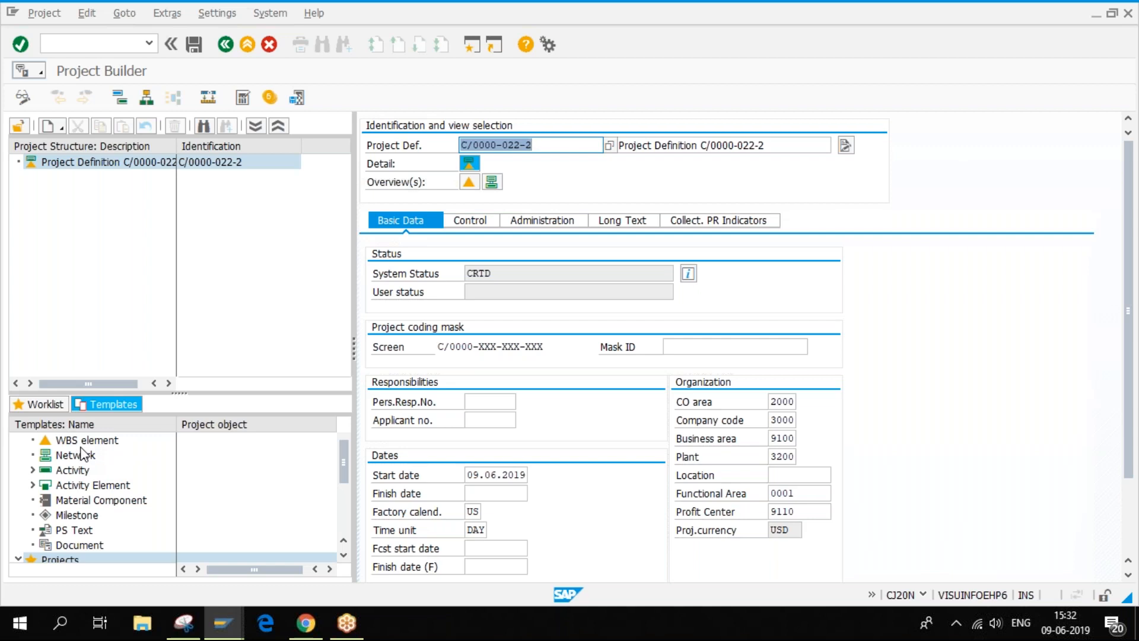
- Open Aufzug Modell 1001 (E-2000) from the worklist without saving the current project
click(44, 406)
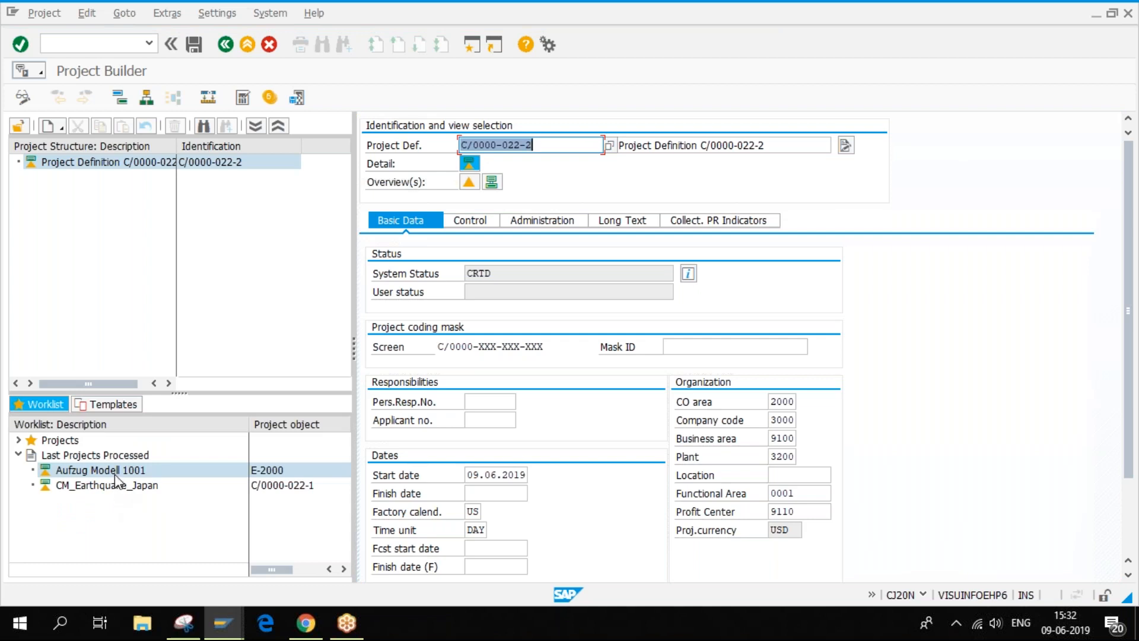
double_click(115, 475)
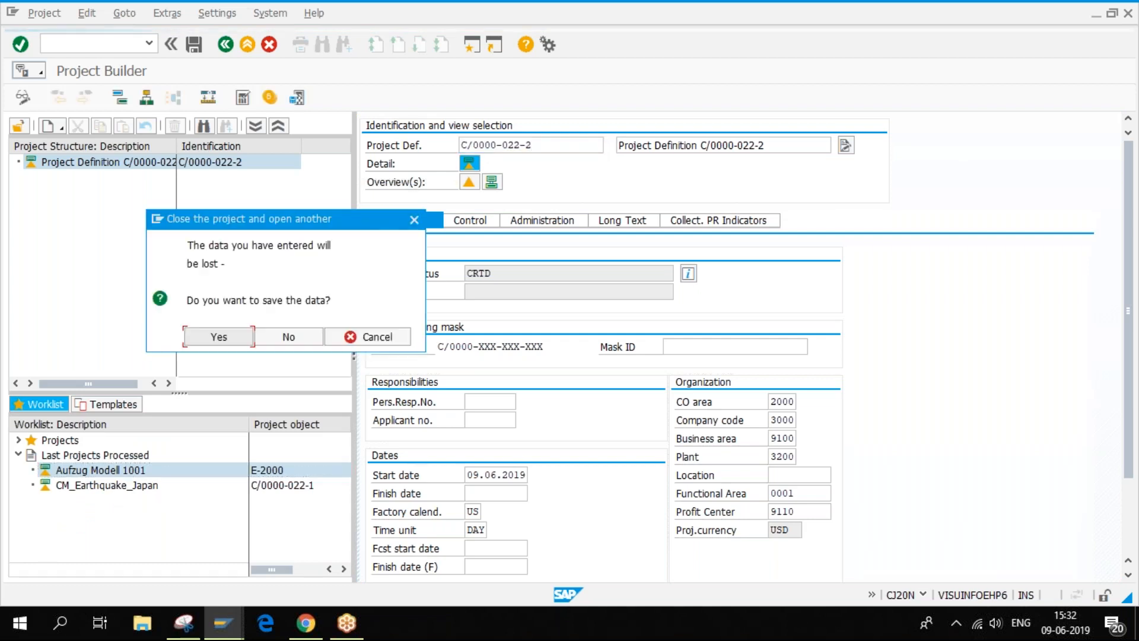
click(289, 336)
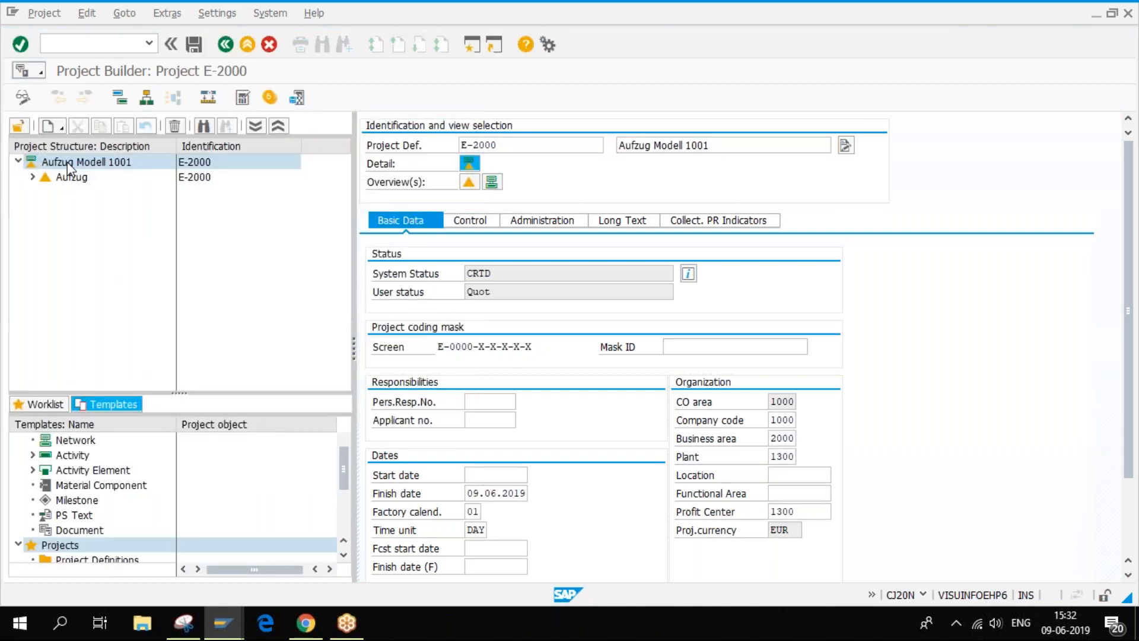
double_click(70, 168)
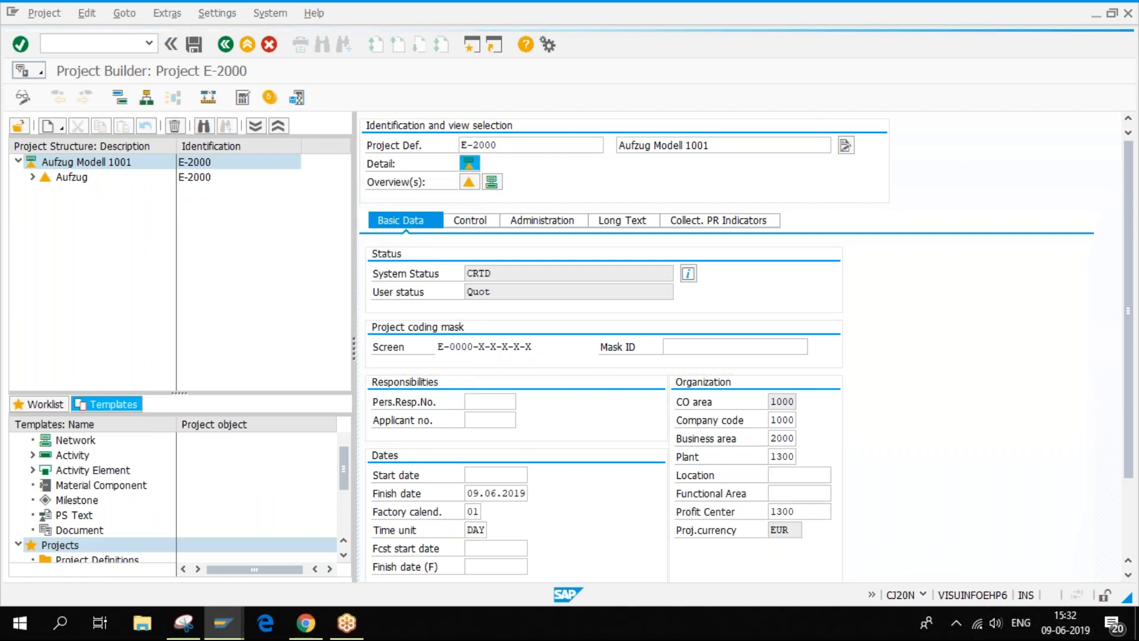
- Start a new WBS element under the project, trying ID E-2000, which is rejected
right_click(70, 162)
mouse_move(94, 173)
click(384, 174)
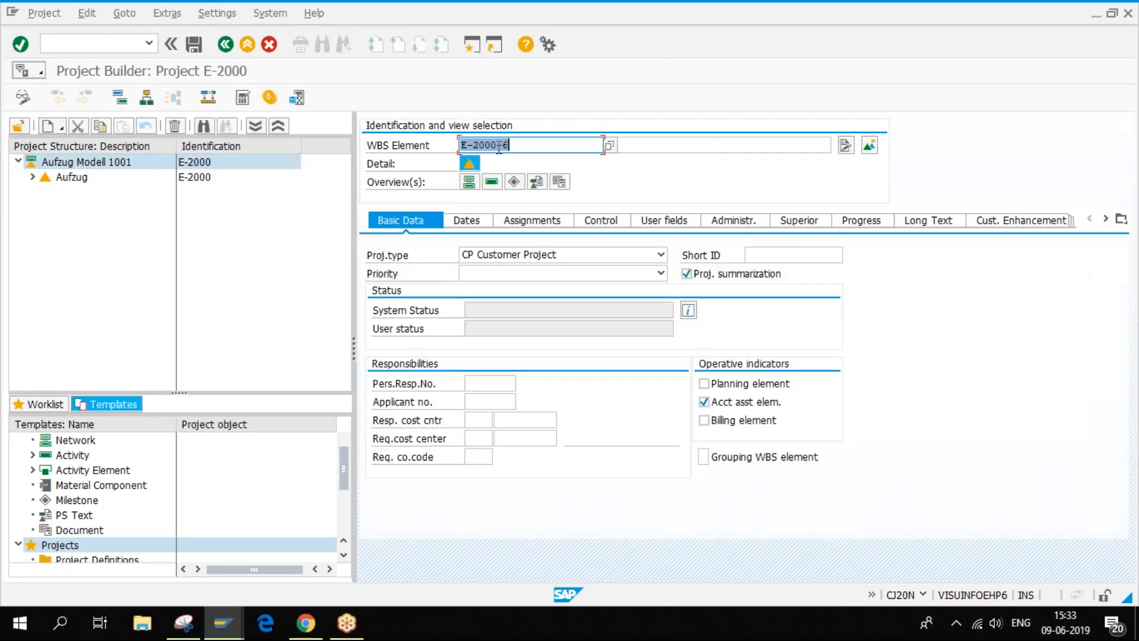
drag(496, 144, 555, 143)
key(BackSpace)
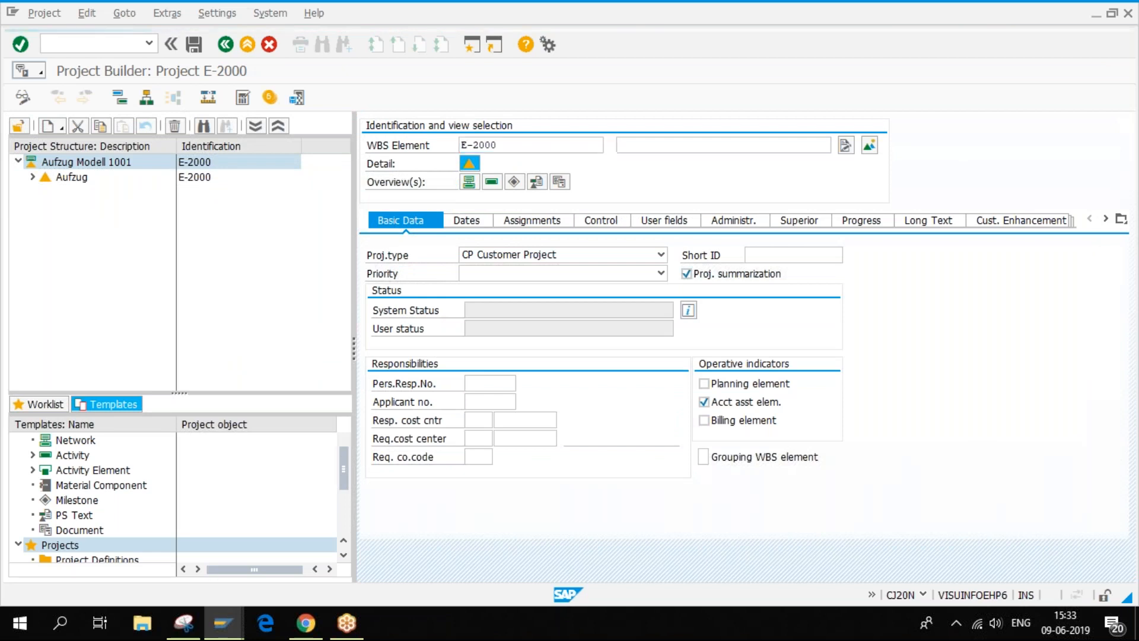
key(Return)
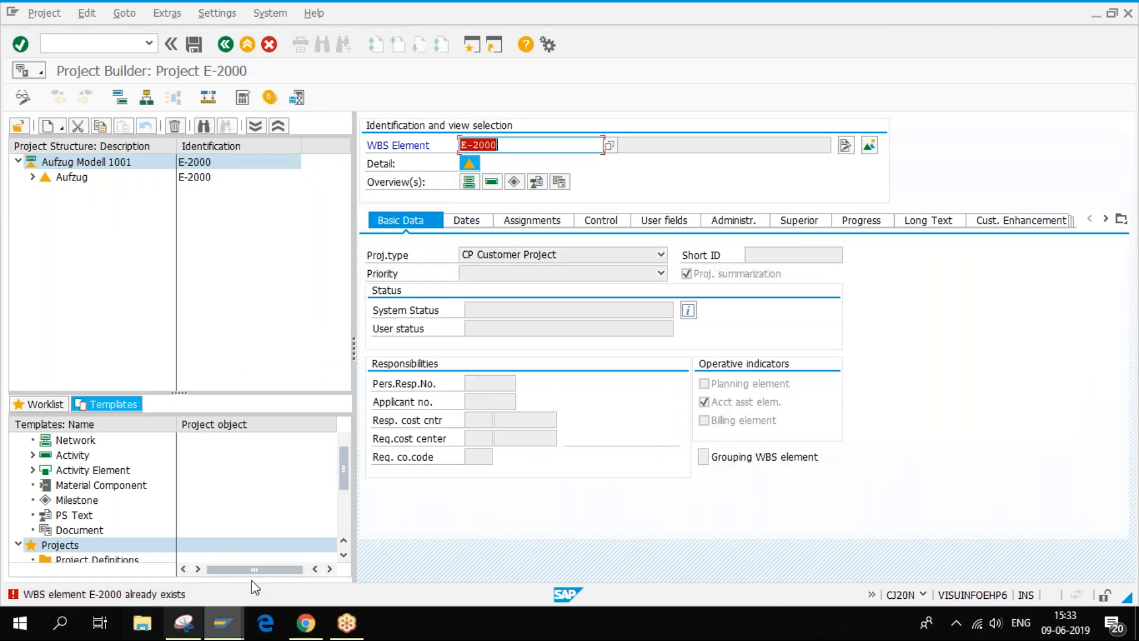
- Change the ID to E-2001, save the project and show the E-2000 project definition
click(508, 145)
key(BackSpace)
text(1)
key(Return)
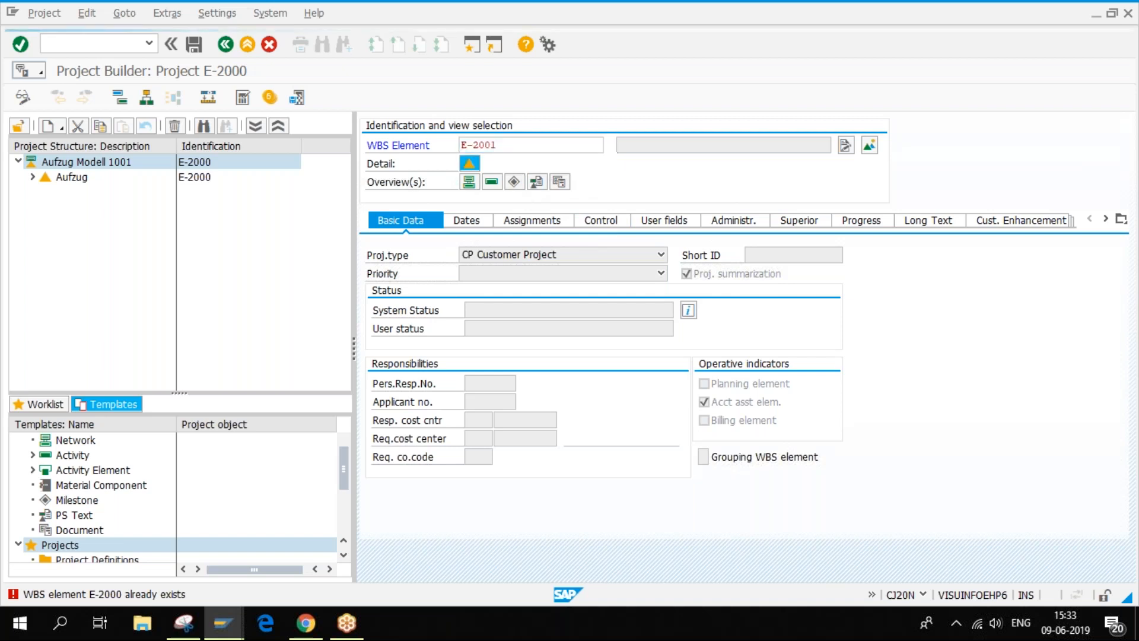
click(296, 97)
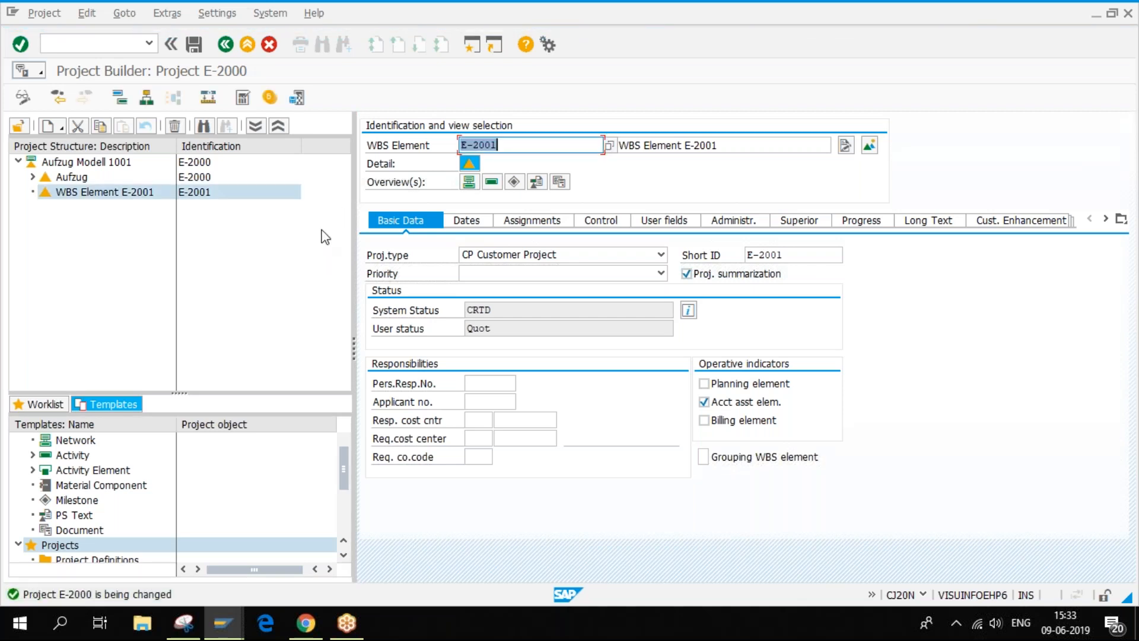
click(153, 164)
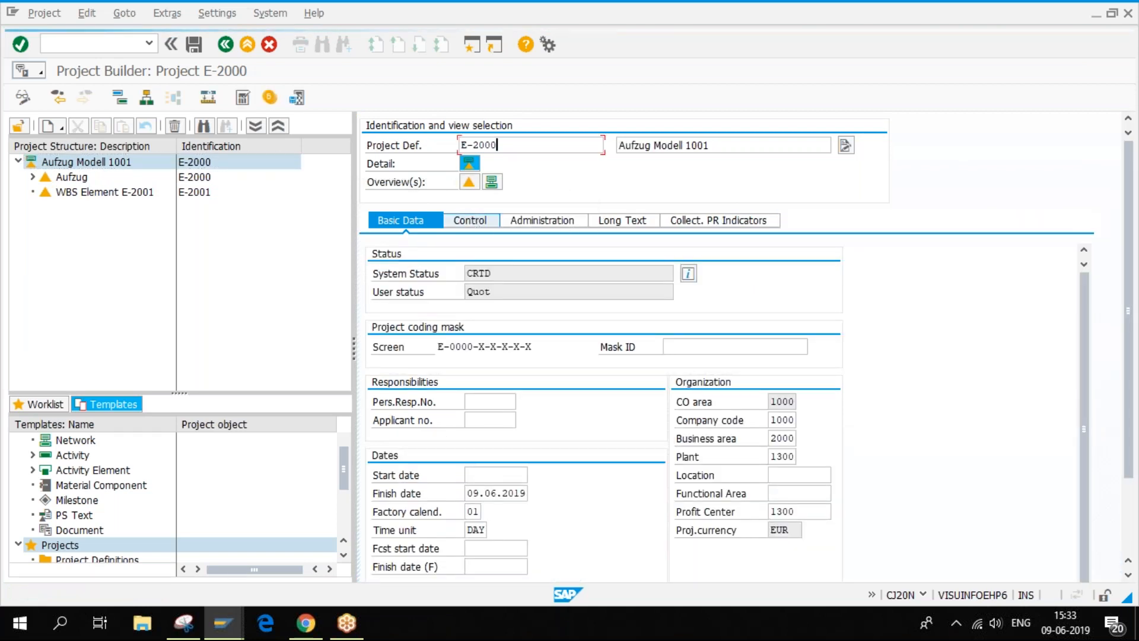
- Show E-2000's control settings, save the project, and bring up the NLM0002 profile details
click(472, 221)
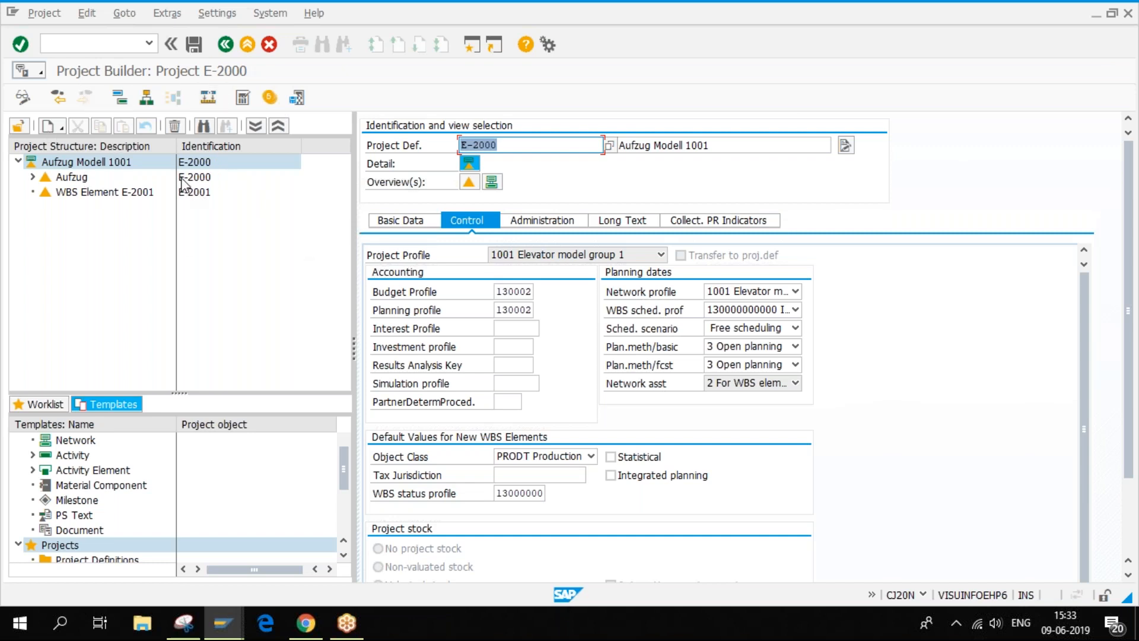
click(194, 44)
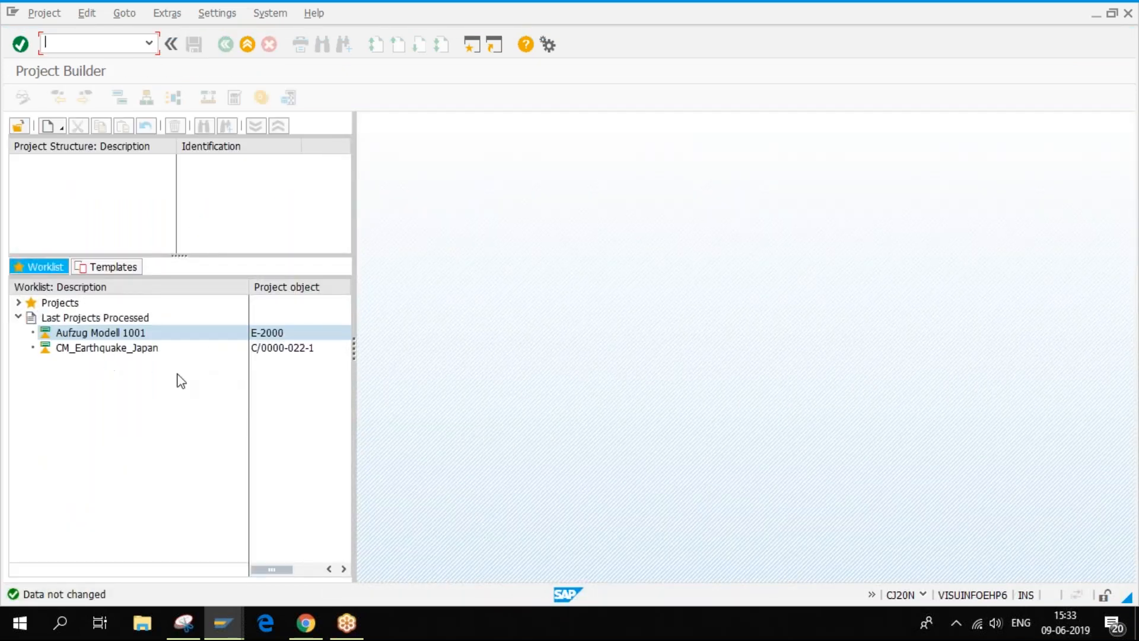
click(238, 635)
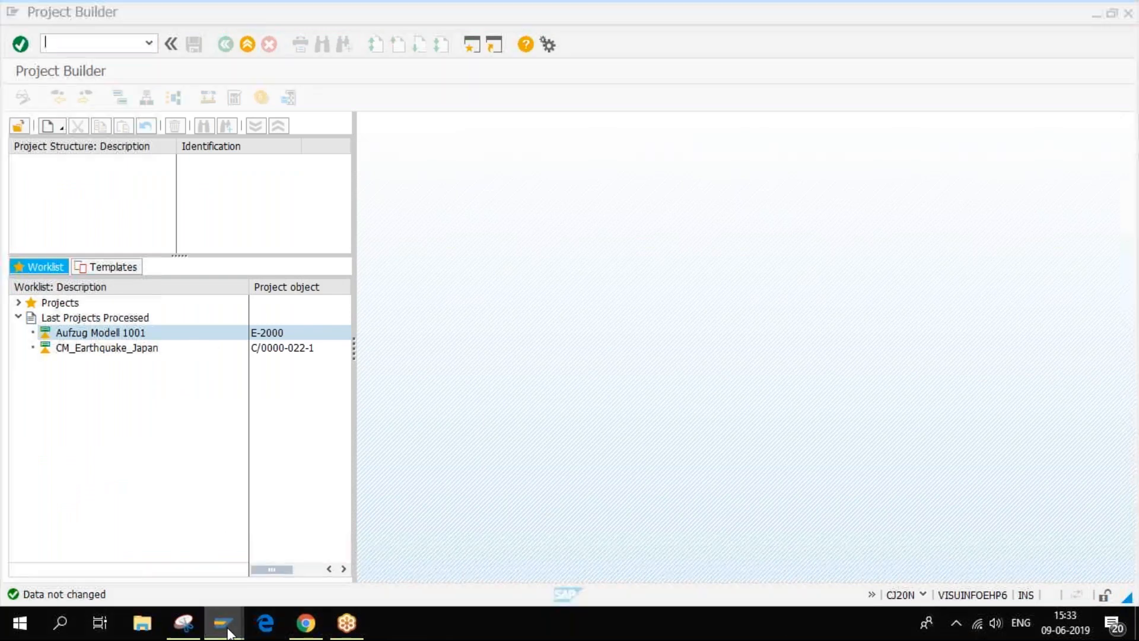
click(217, 575)
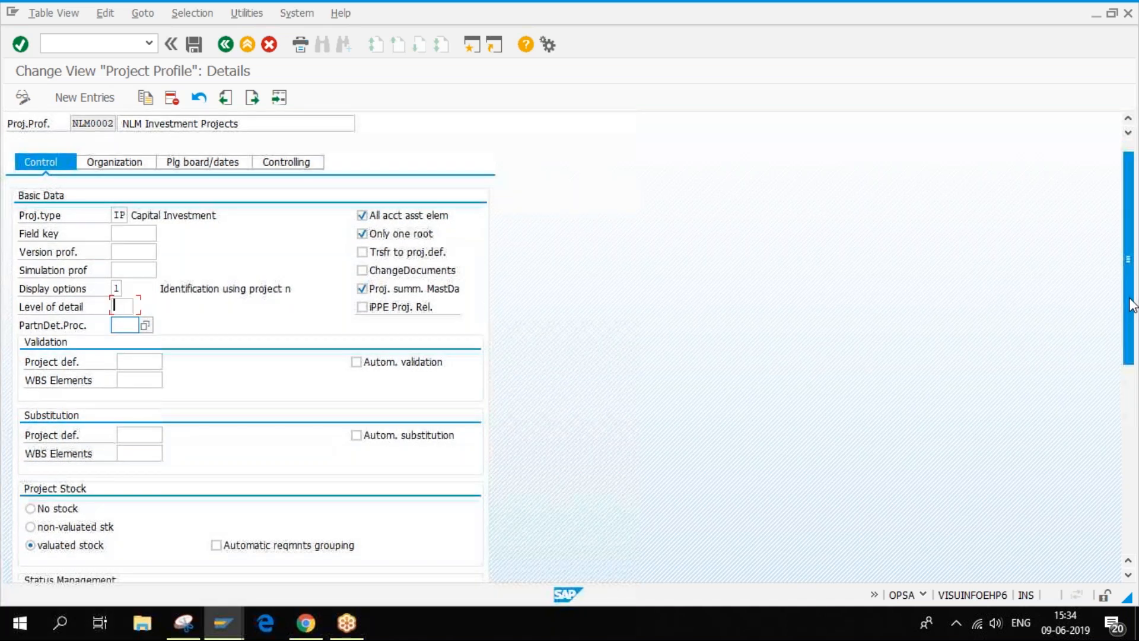
- Scroll through NLM0002's Control settings, then return to the Project Builder worklist
drag(1130, 291, 1126, 343)
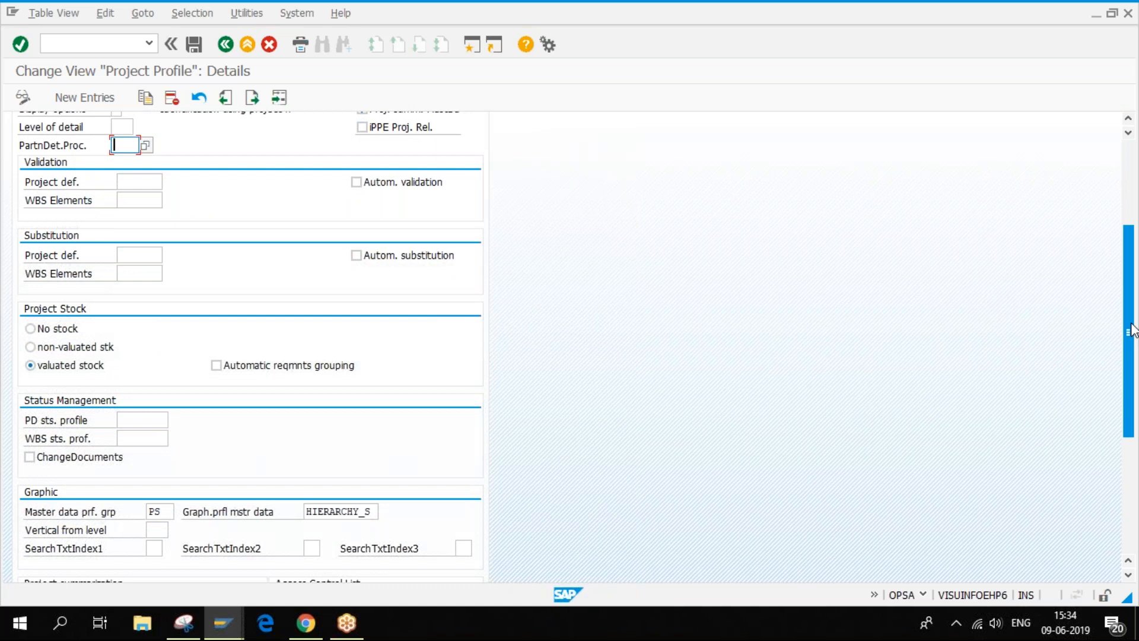
drag(1132, 332, 1133, 390)
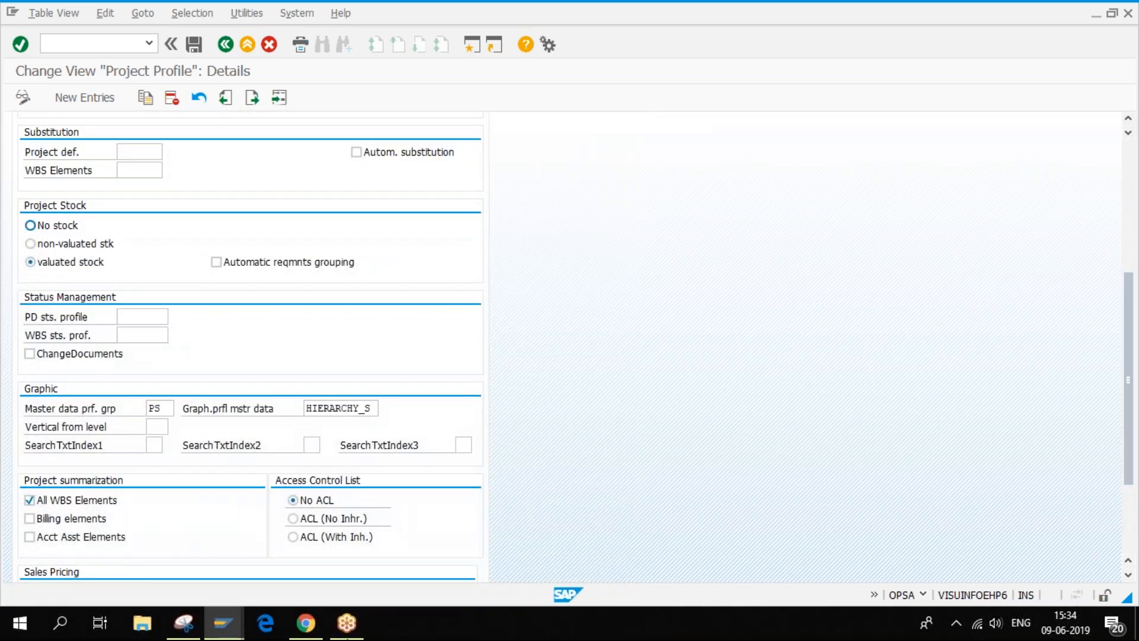
click(222, 628)
click(340, 553)
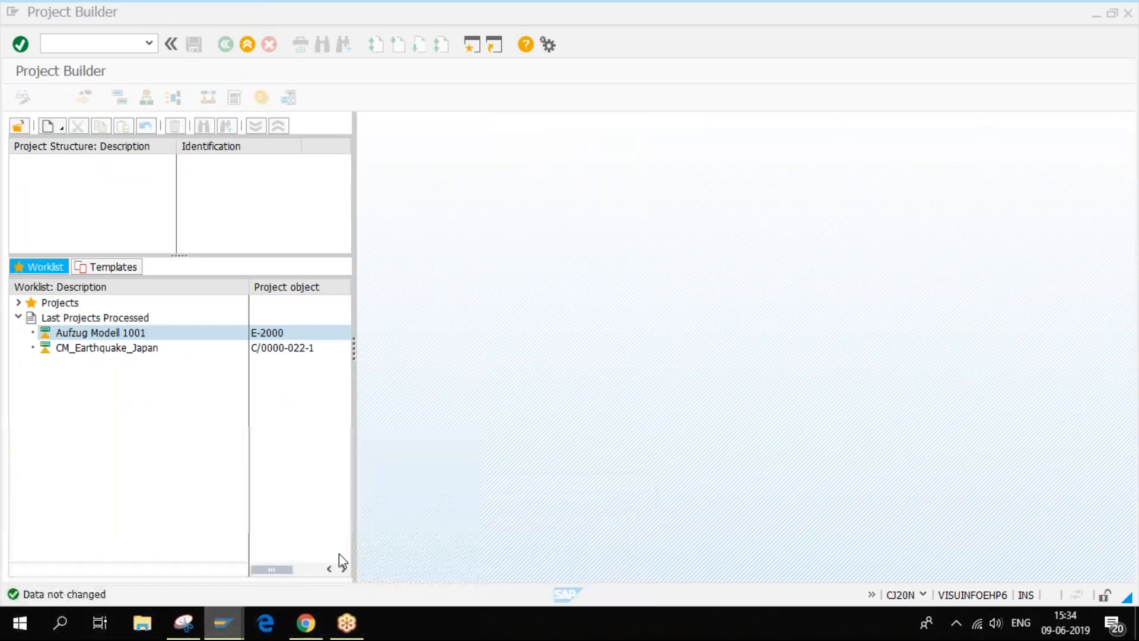
- Reopen project Aufzug Modell 1001 (E-2000) and scroll its Control tab showing profile 1001 settings
double_click(156, 330)
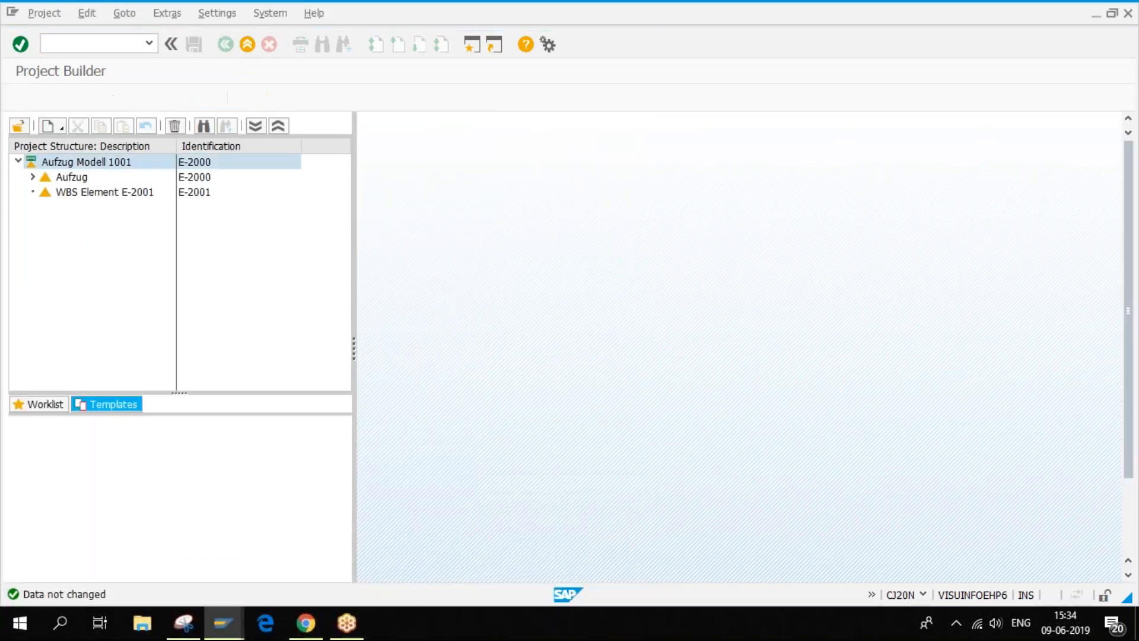
click(479, 229)
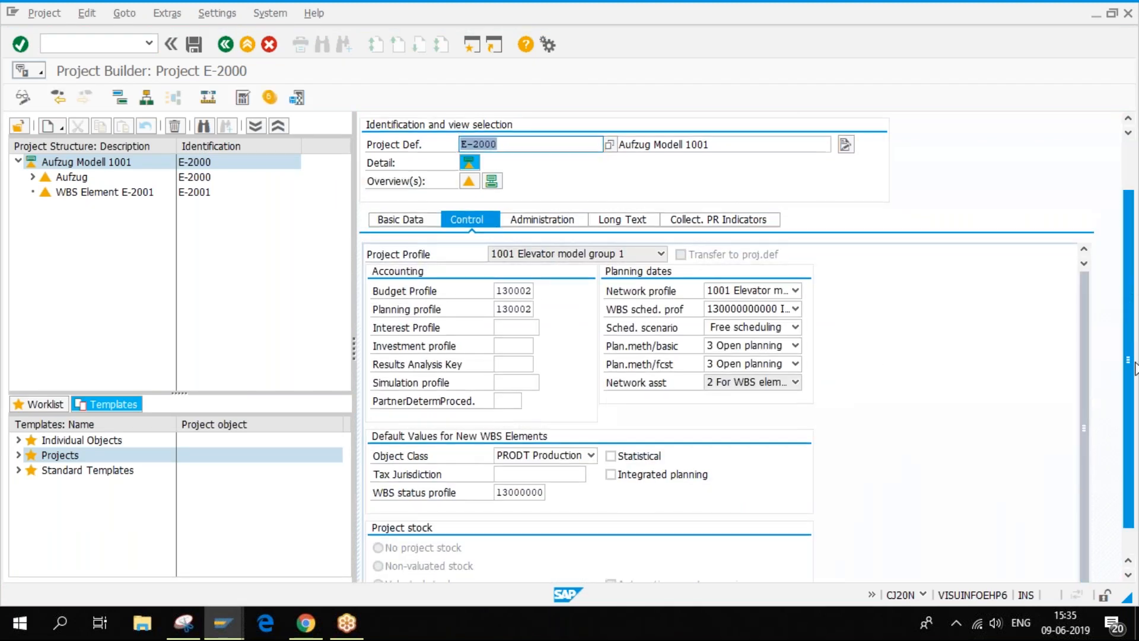
scroll(1132, 301, down, 3)
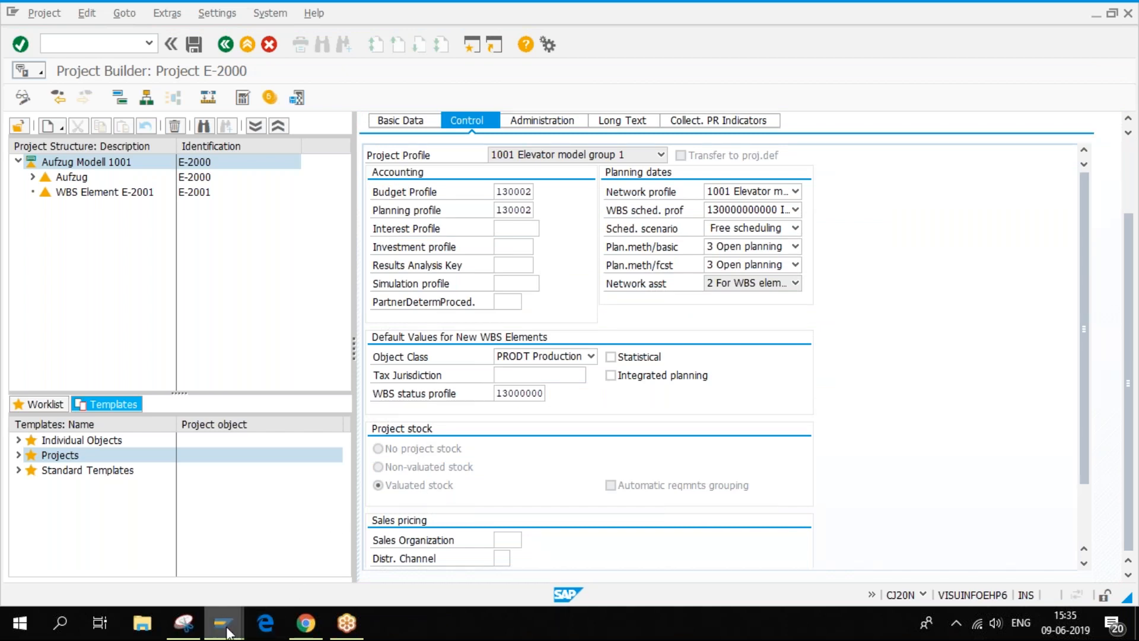
- Switch to the NLM0002 project profile window and scroll its valuated stock, grouping and summarization settings
mouse_move(226, 629)
mouse_move(220, 561)
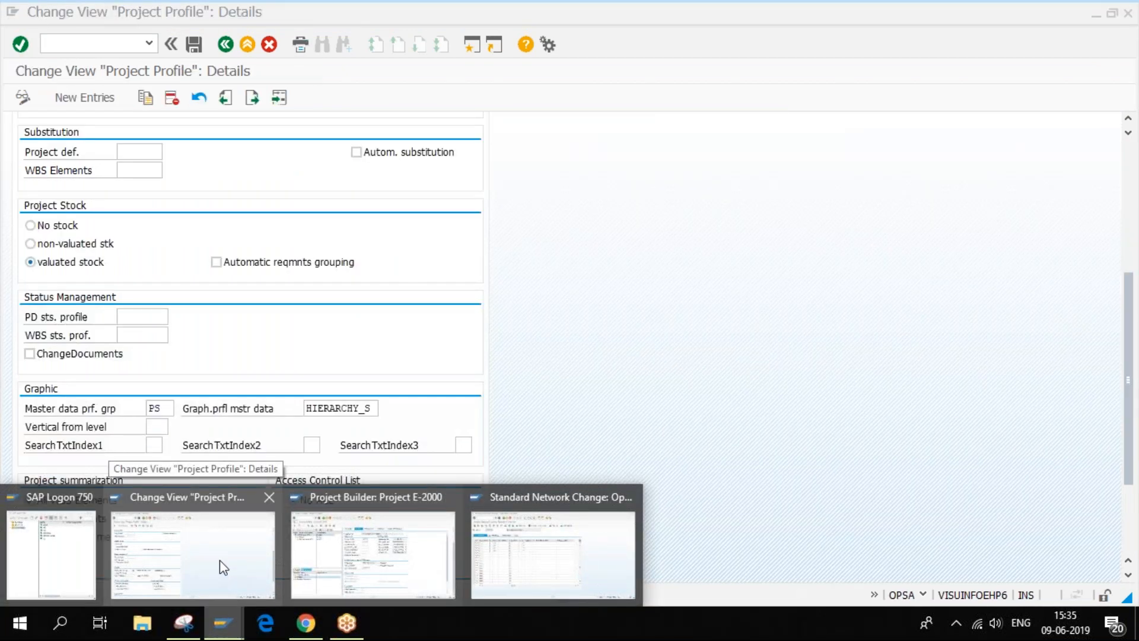
click(220, 561)
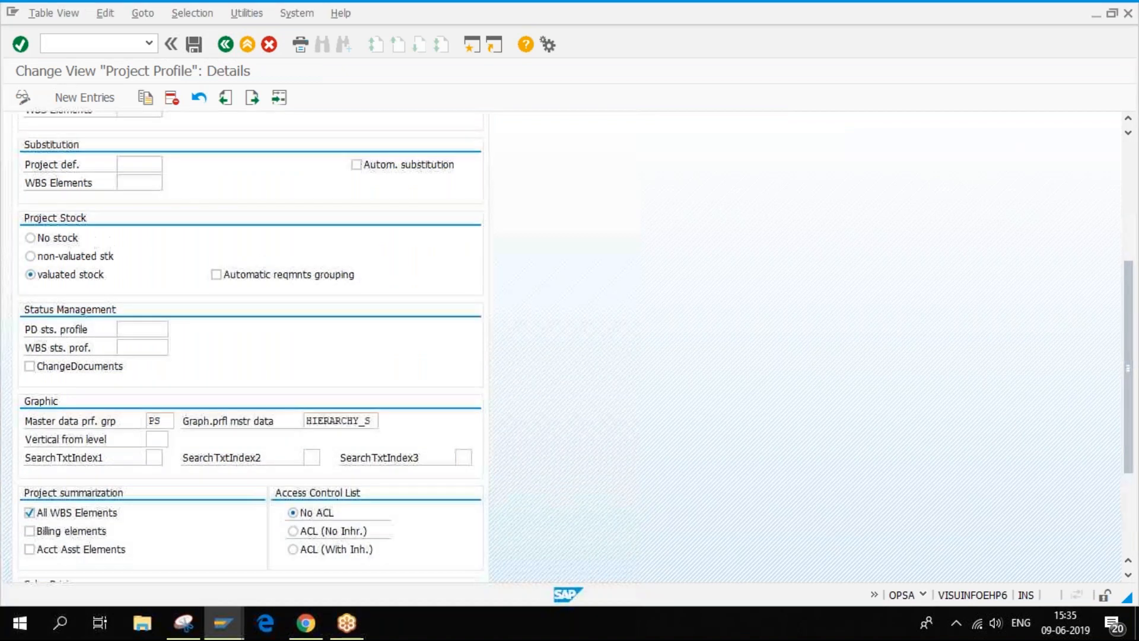
scroll(136, 305, up, 4)
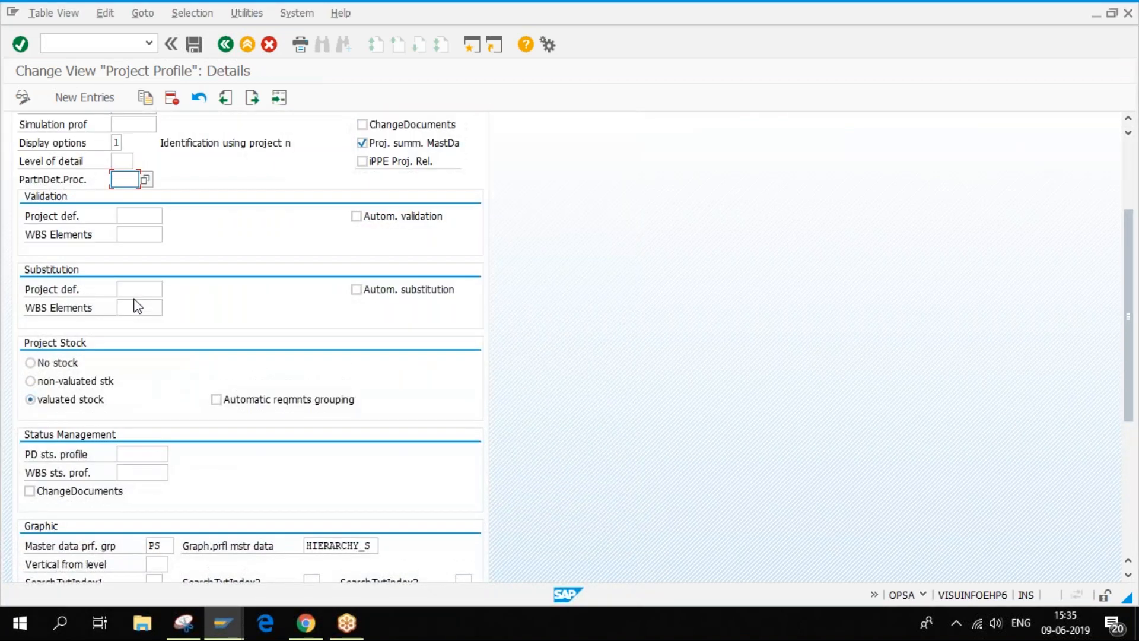
scroll(137, 305, down, 5)
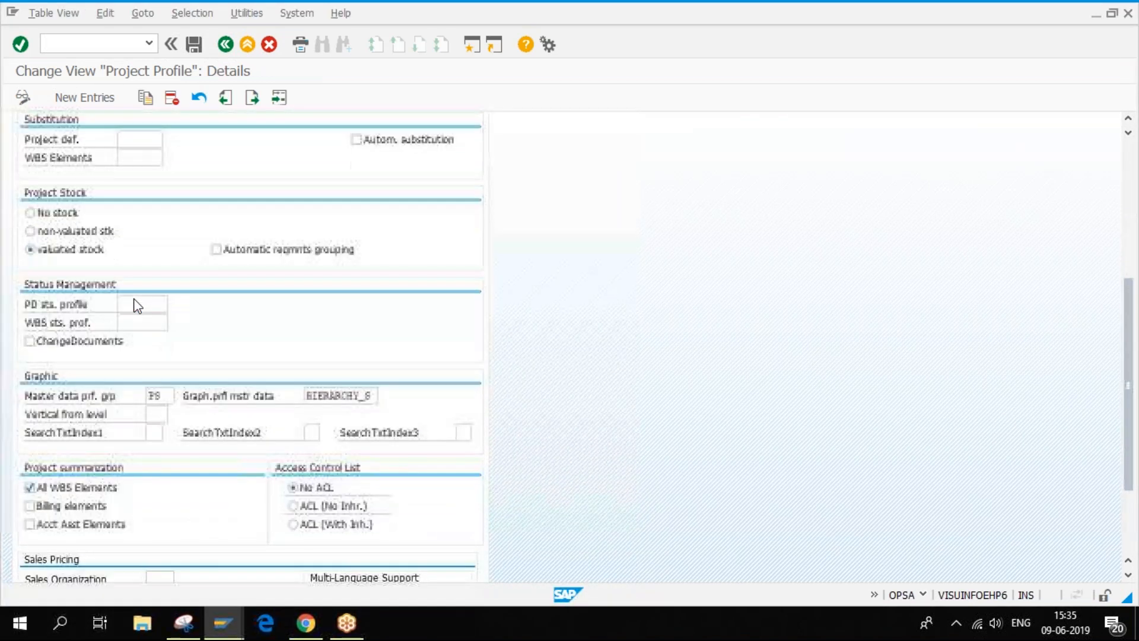
scroll(138, 306, up, 1)
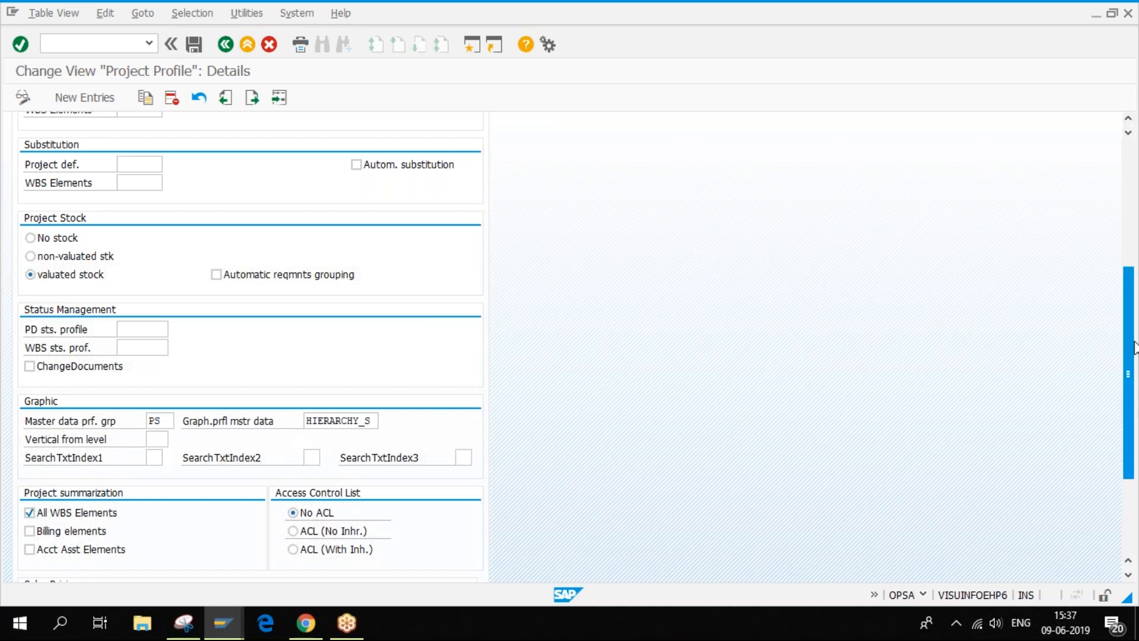
- Scroll to Sales Pricing and confirm Sales Organization, Distribution Channel, Division and DIP Profile are empty
scroll(1130, 362, down, 3)
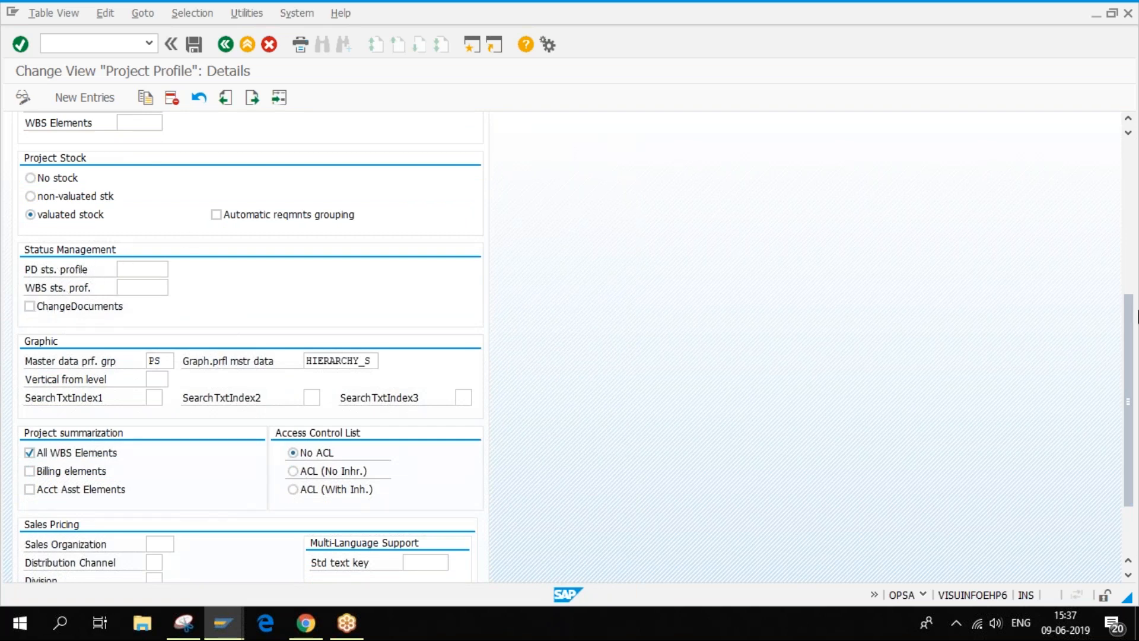
drag(1131, 329, 1131, 380)
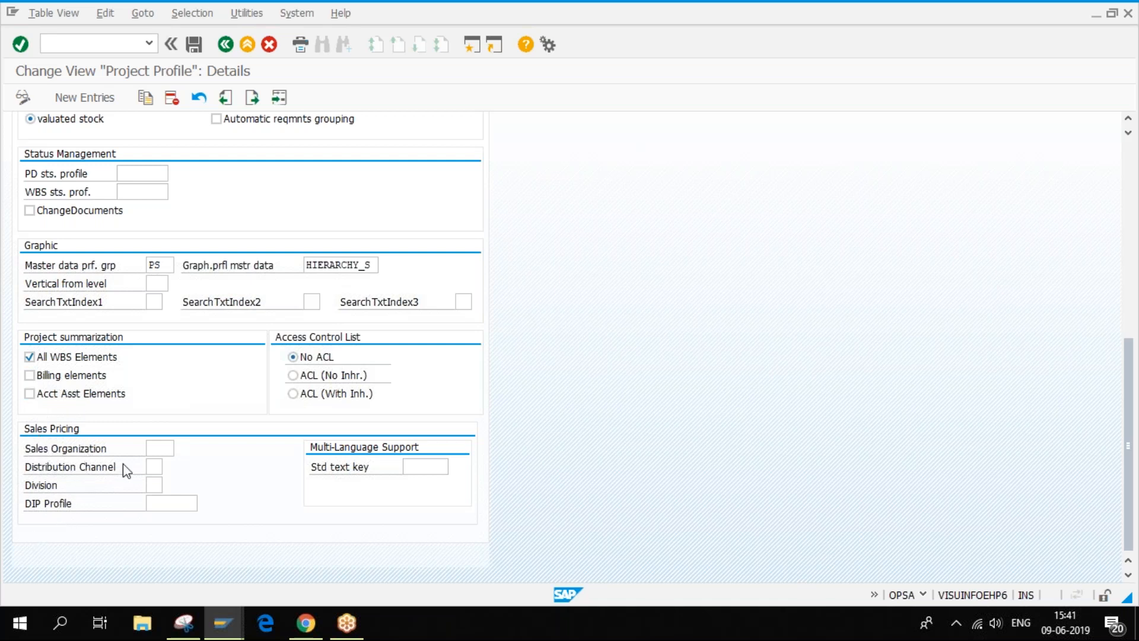
click(157, 448)
click(154, 466)
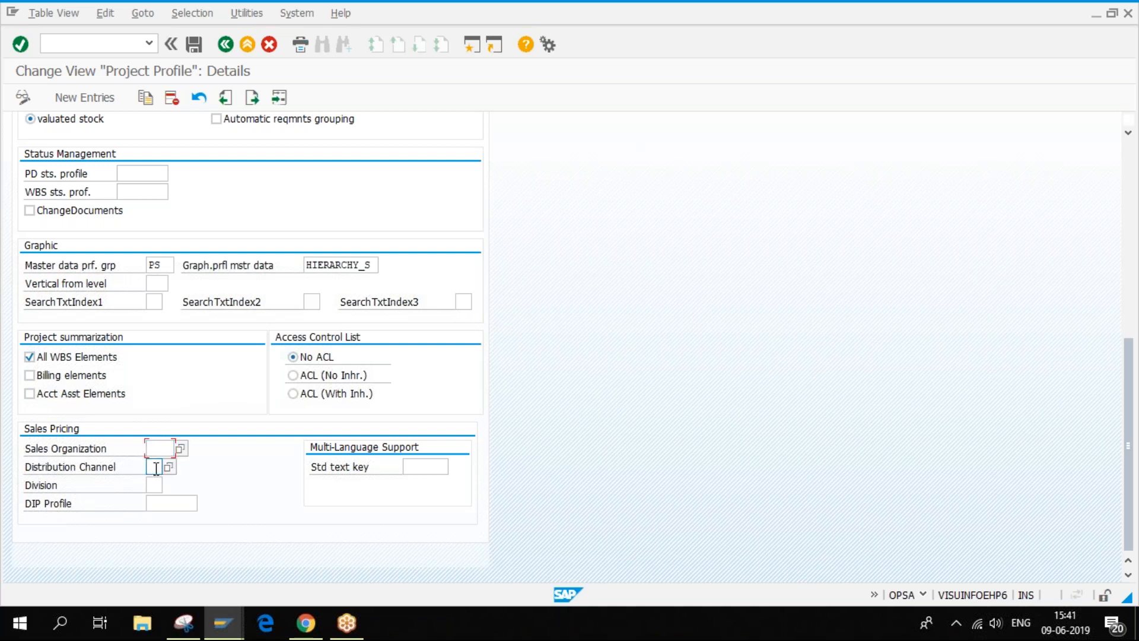
click(152, 486)
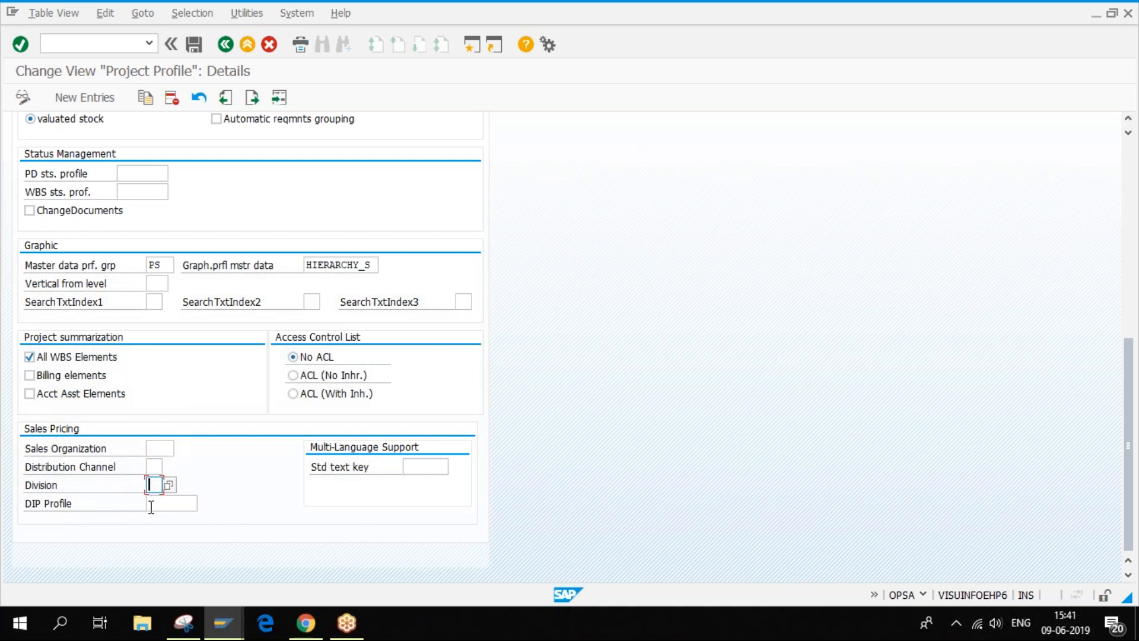
click(150, 503)
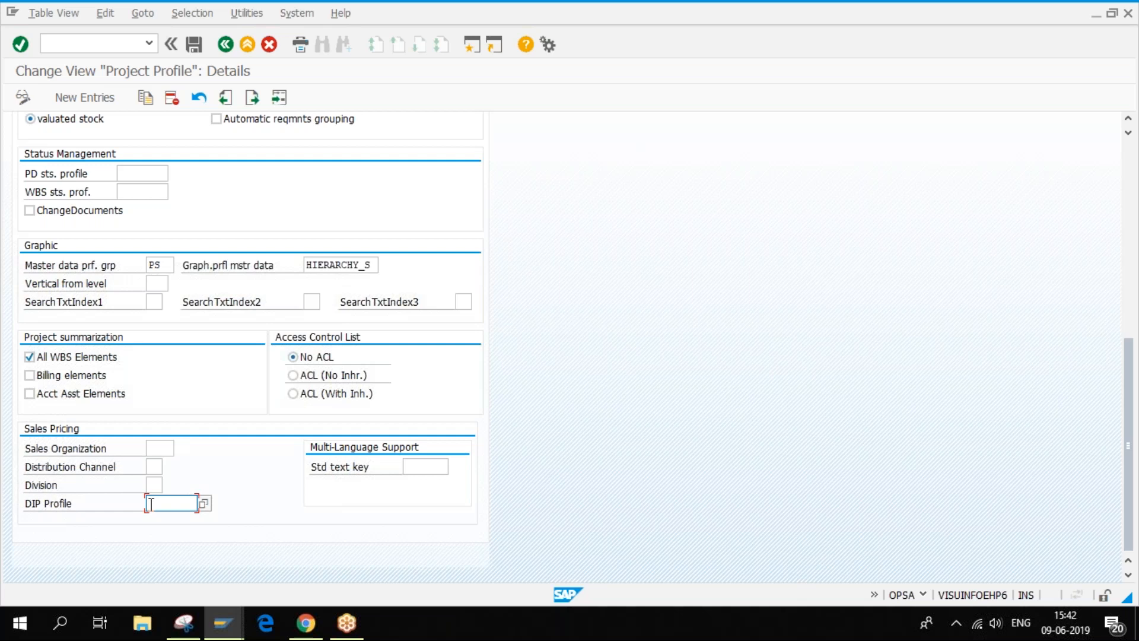
- Bring the Project E-2000 builder forward and scroll its control data showing budget profile 130002
mouse_move(223, 630)
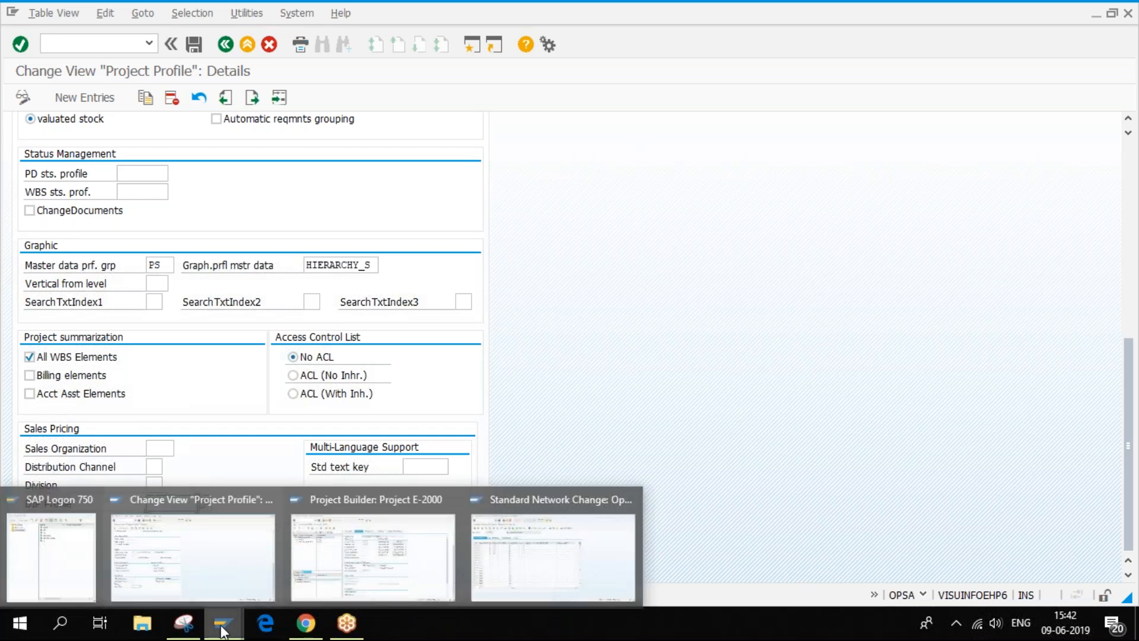
click(439, 536)
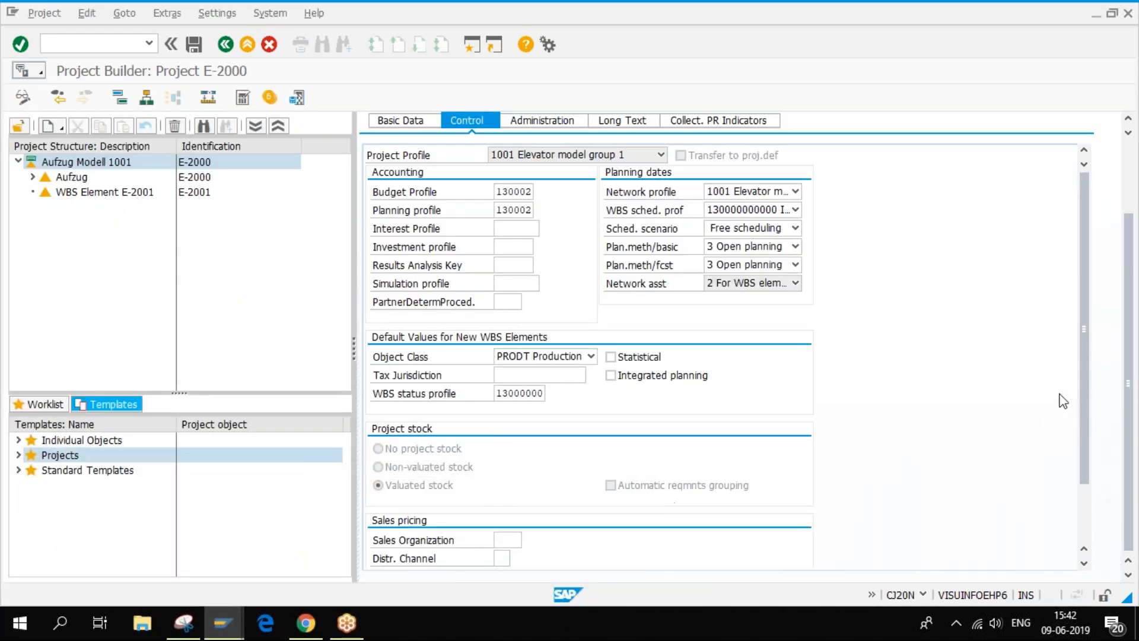
scroll(1084, 356, down, 3)
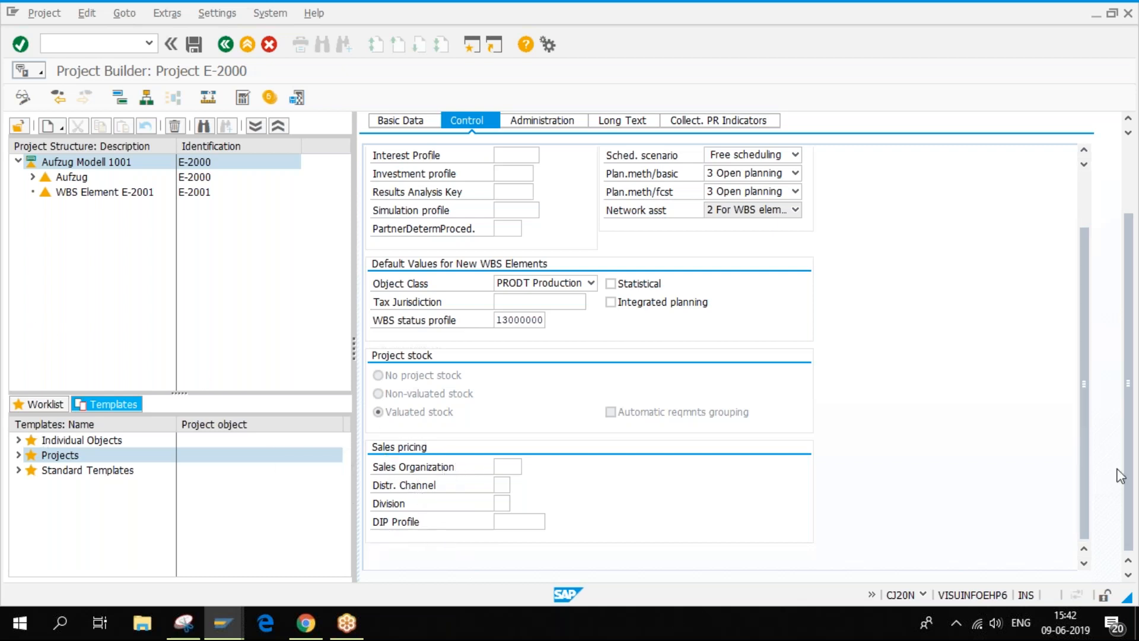
drag(1086, 446, 1084, 309)
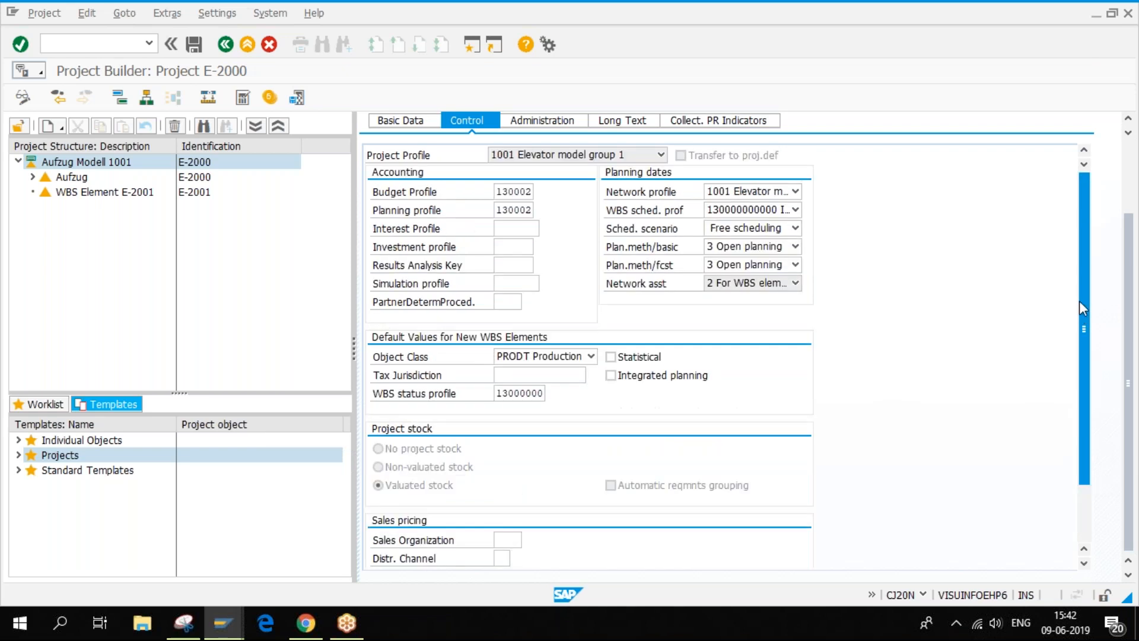
mouse_move(233, 628)
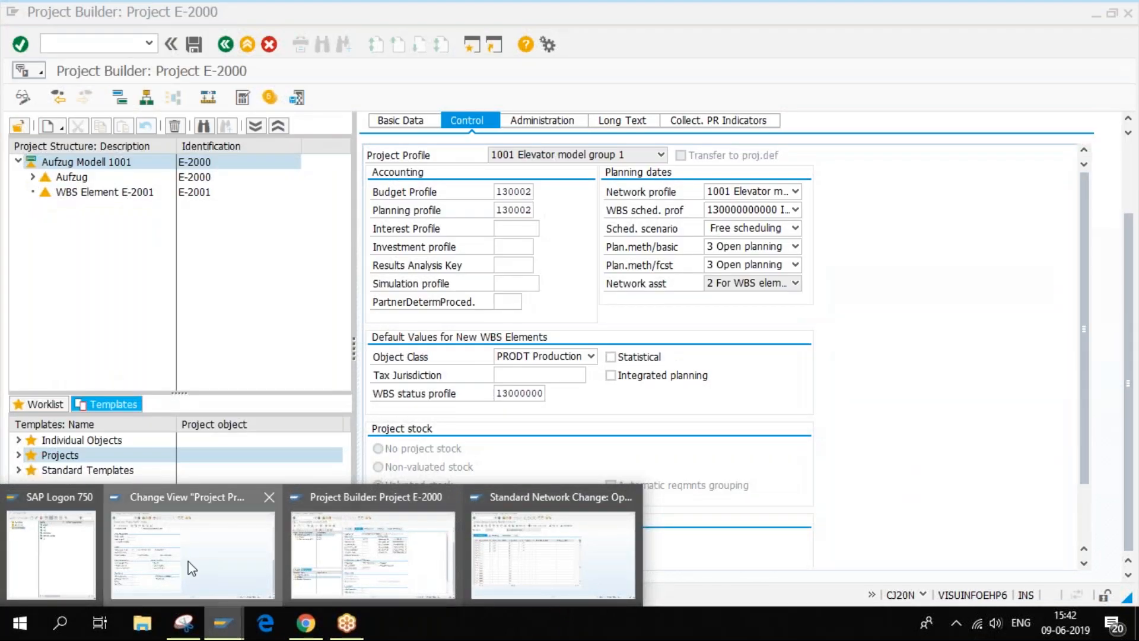
- Switch windows and bring up E-2000's control data: network profile 1001, WBS status profile 13000000
click(192, 568)
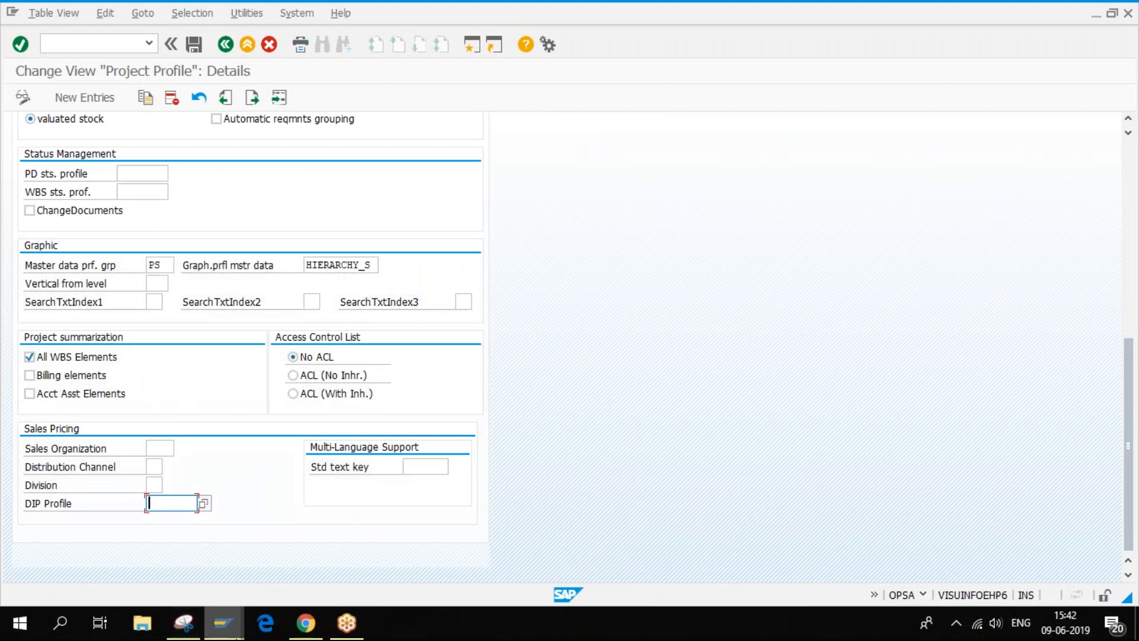
click(233, 630)
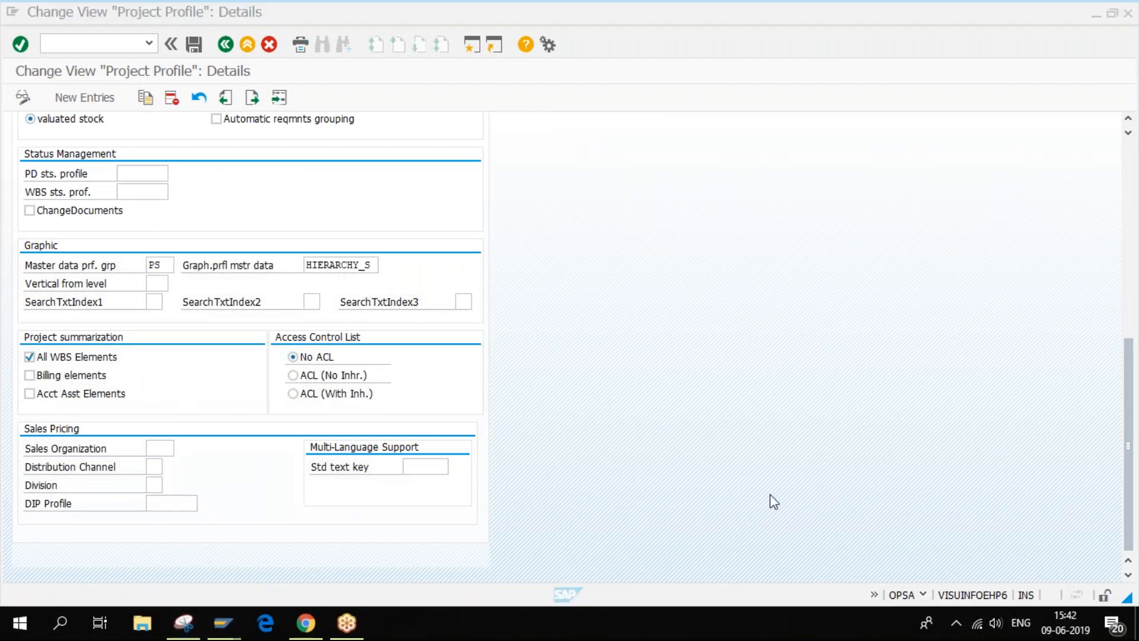
scroll(774, 501, up, 10)
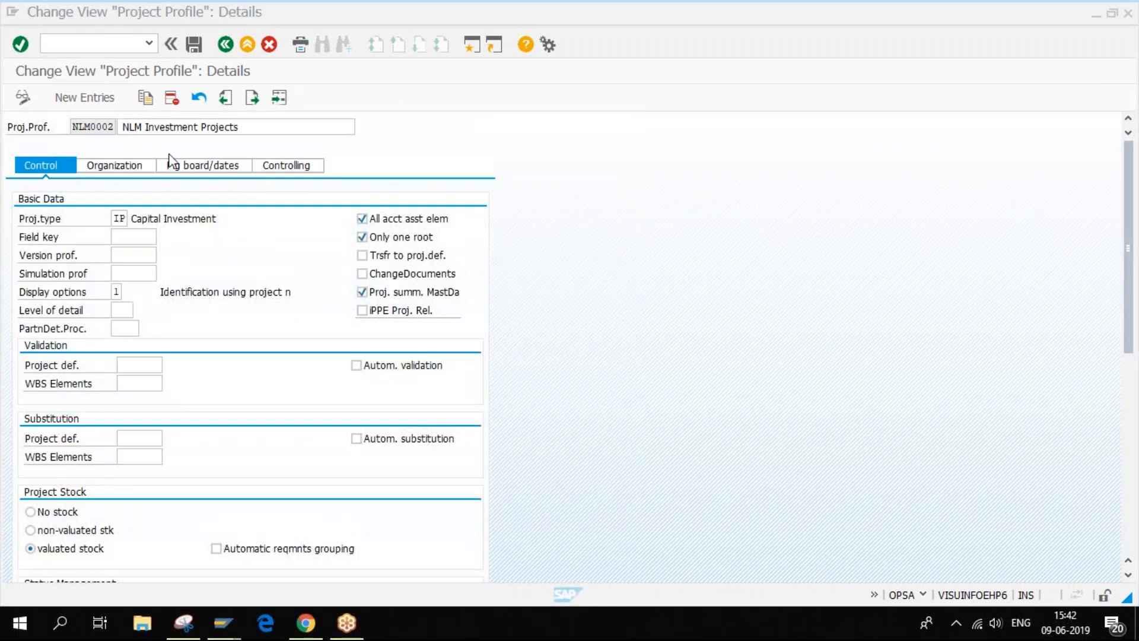
click(97, 171)
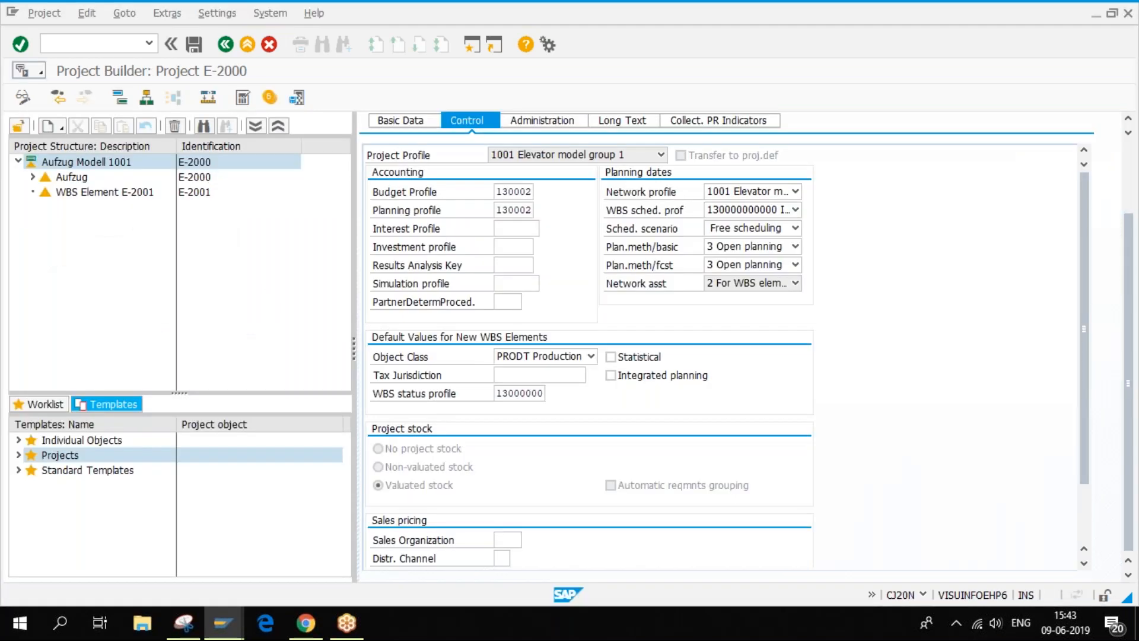
- Check the profit center on E-2000's Basic Data, then return to the NLM0002 profile window
scroll(746, 346, up, 2)
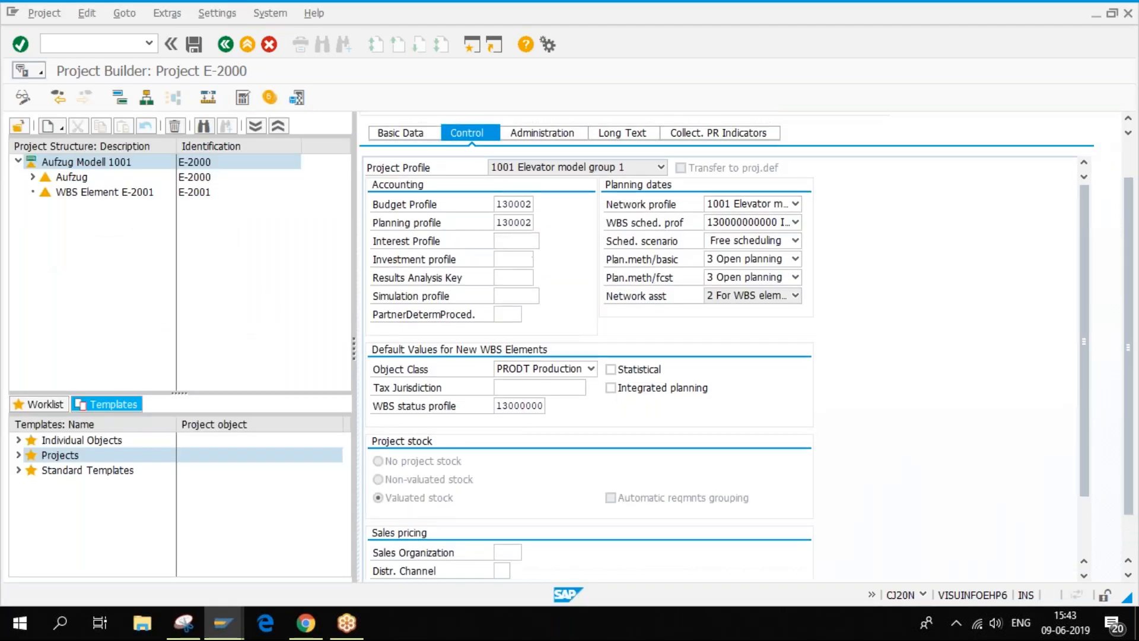
click(401, 183)
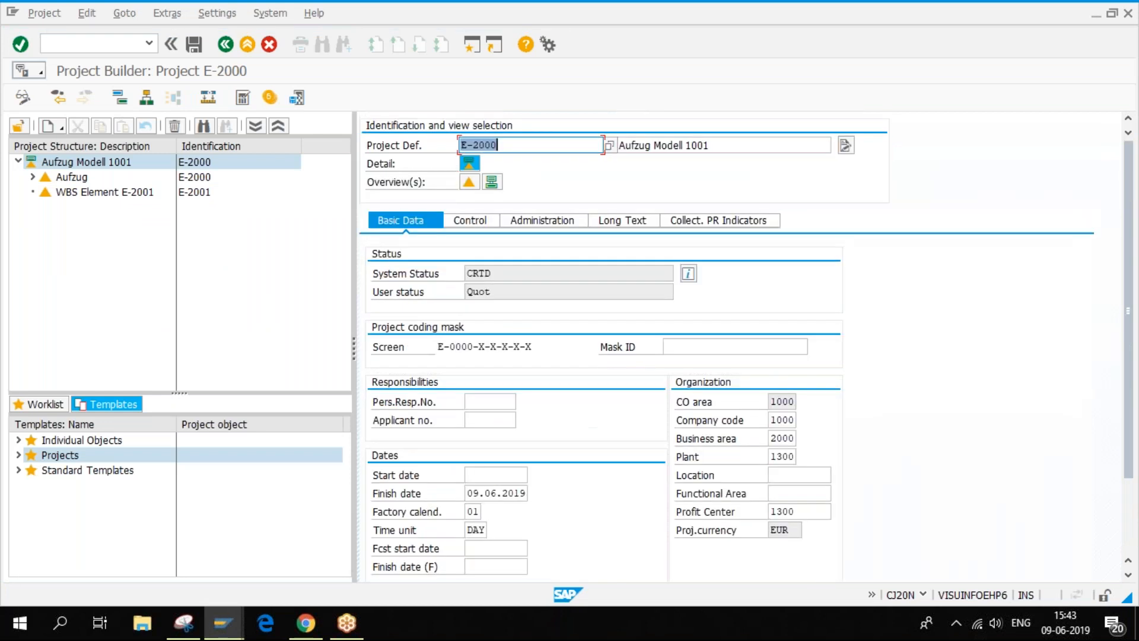
click(818, 512)
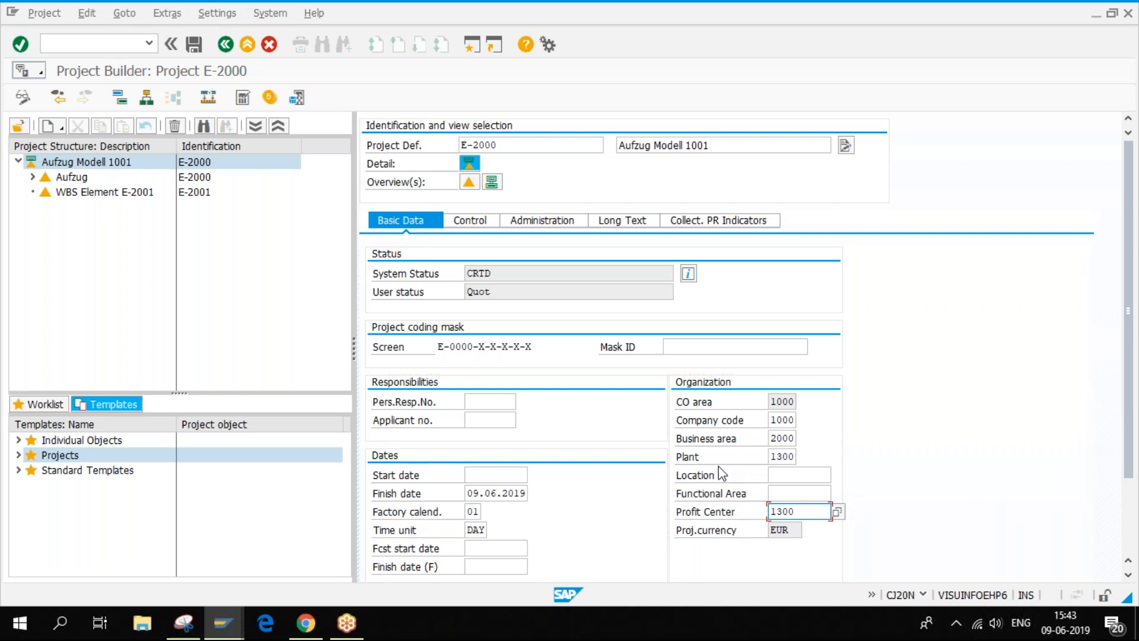
key(alt+Tab)
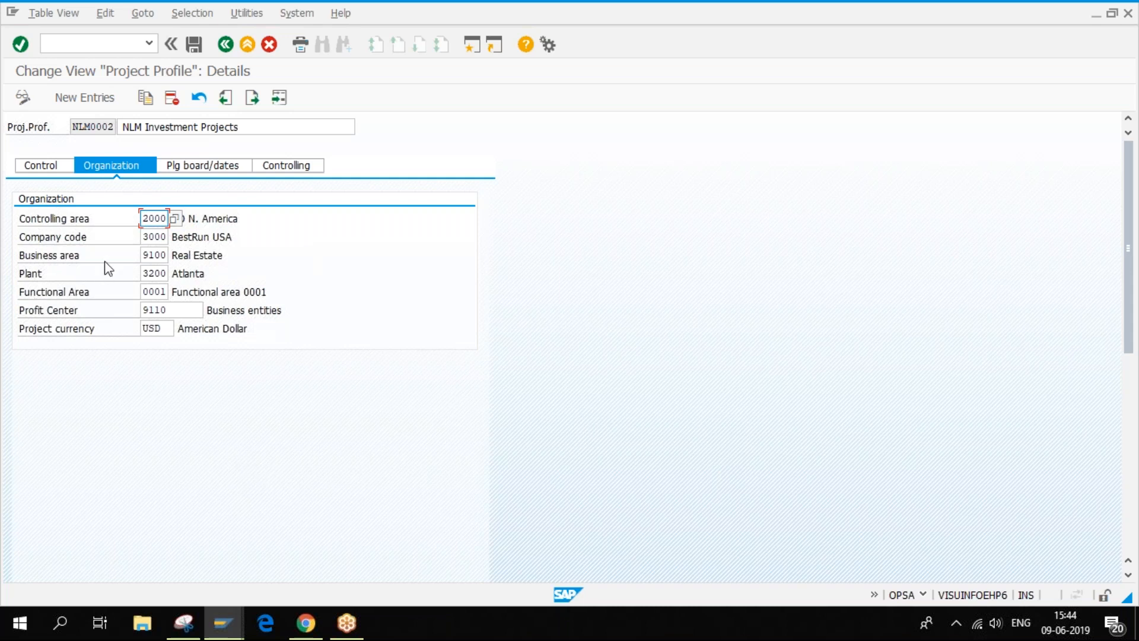
- Check NLM0002's organization fields (controlling area 2000, company code 3000, plant 3200, USD), then its planning board/dates
click(154, 256)
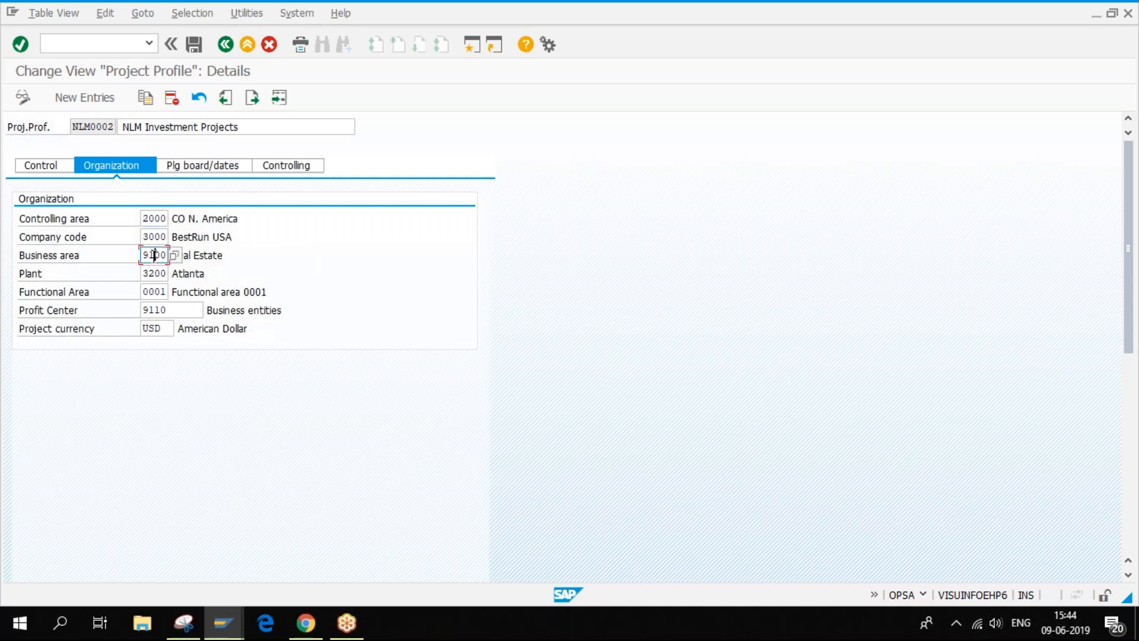
click(157, 290)
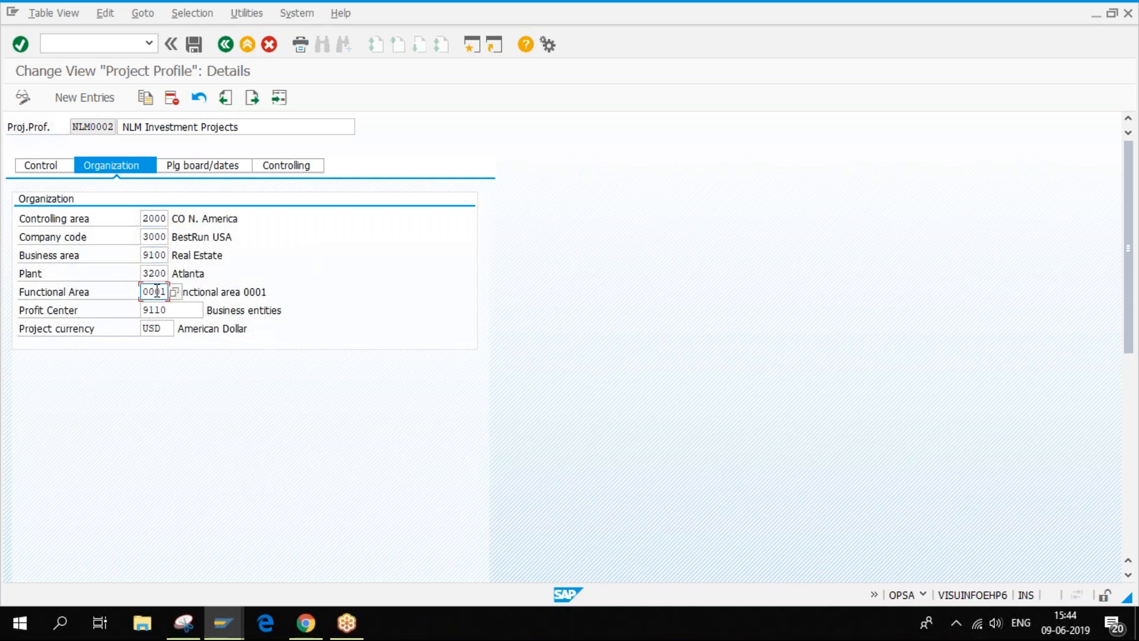
click(166, 223)
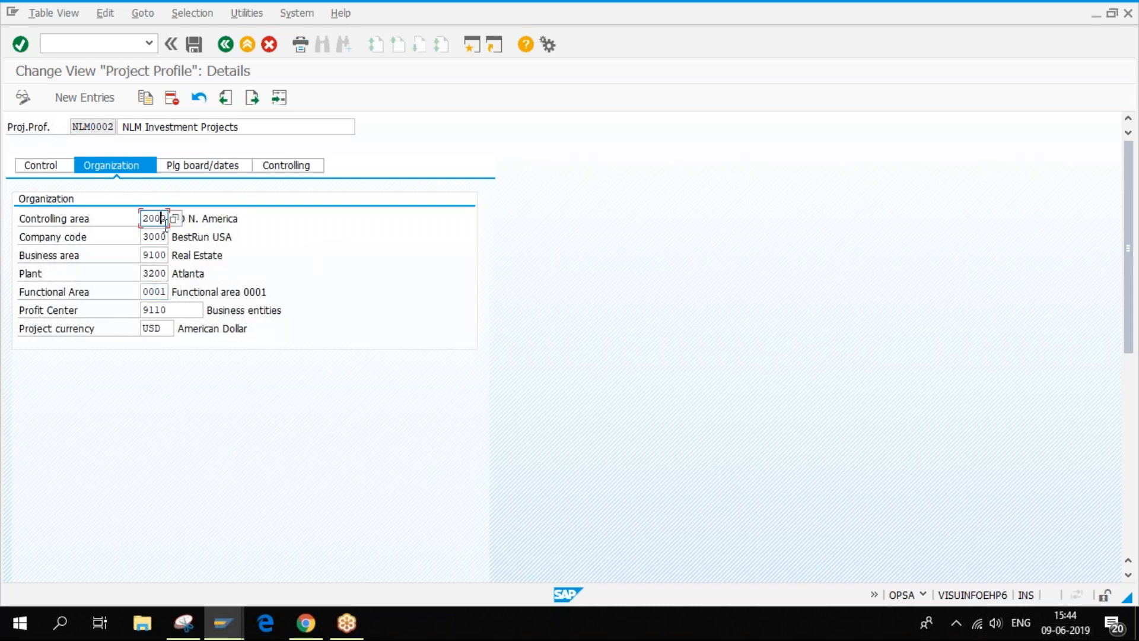
click(166, 237)
click(166, 311)
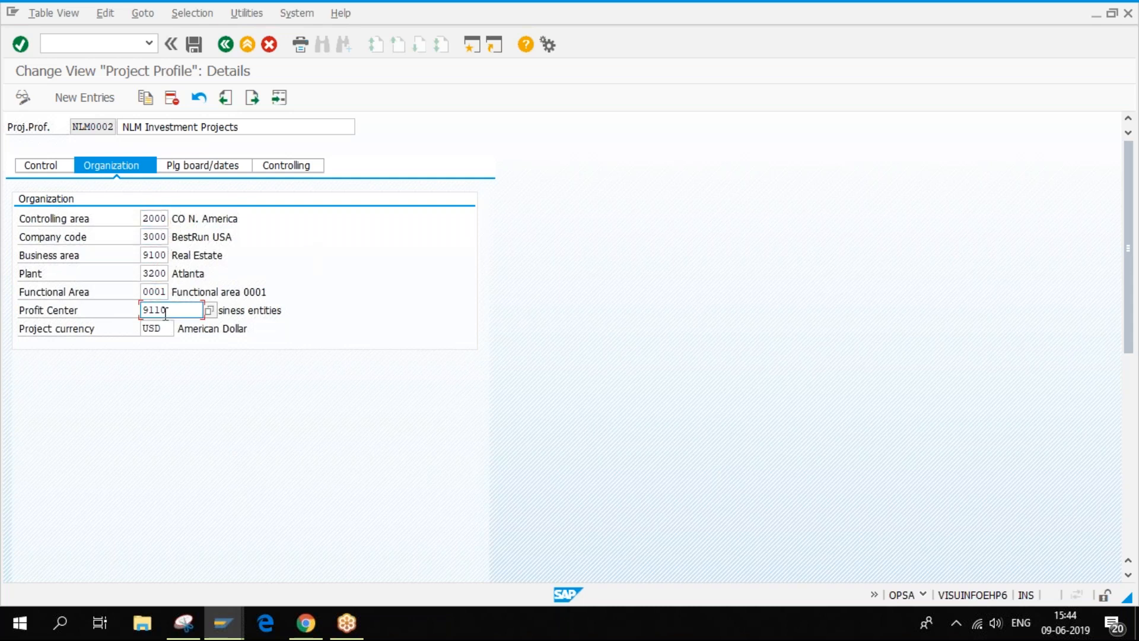
click(155, 273)
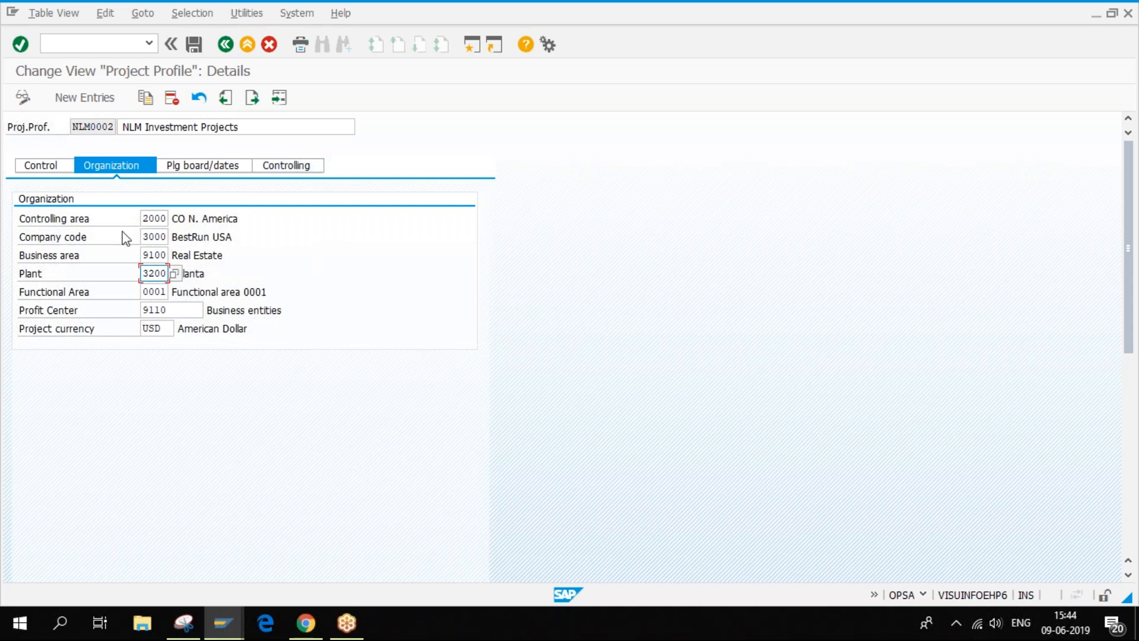
click(167, 325)
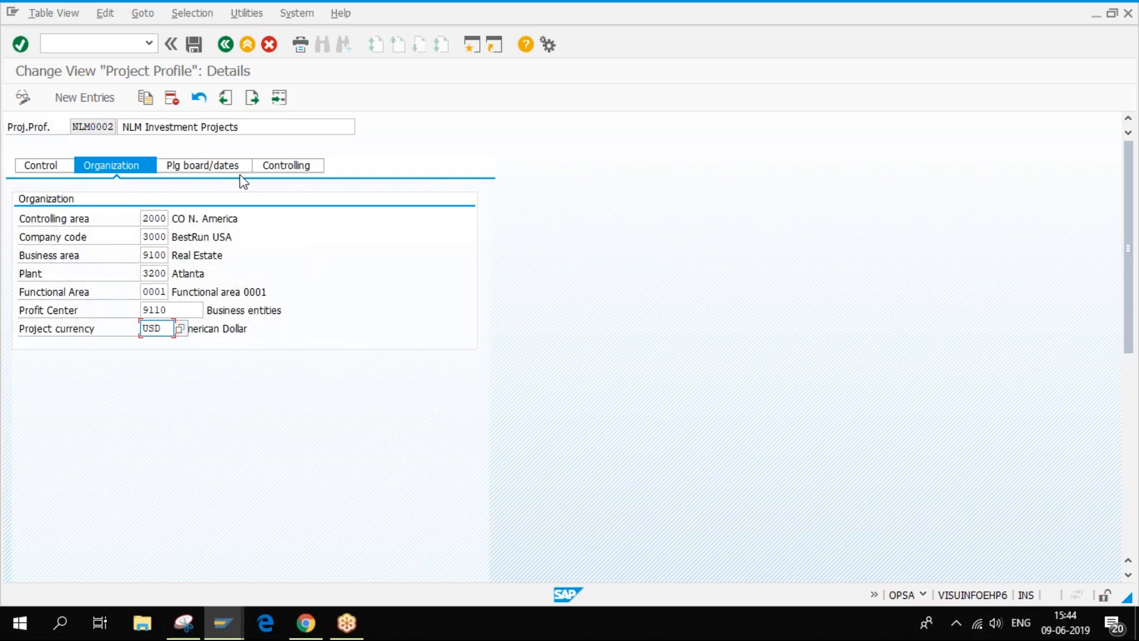
click(214, 170)
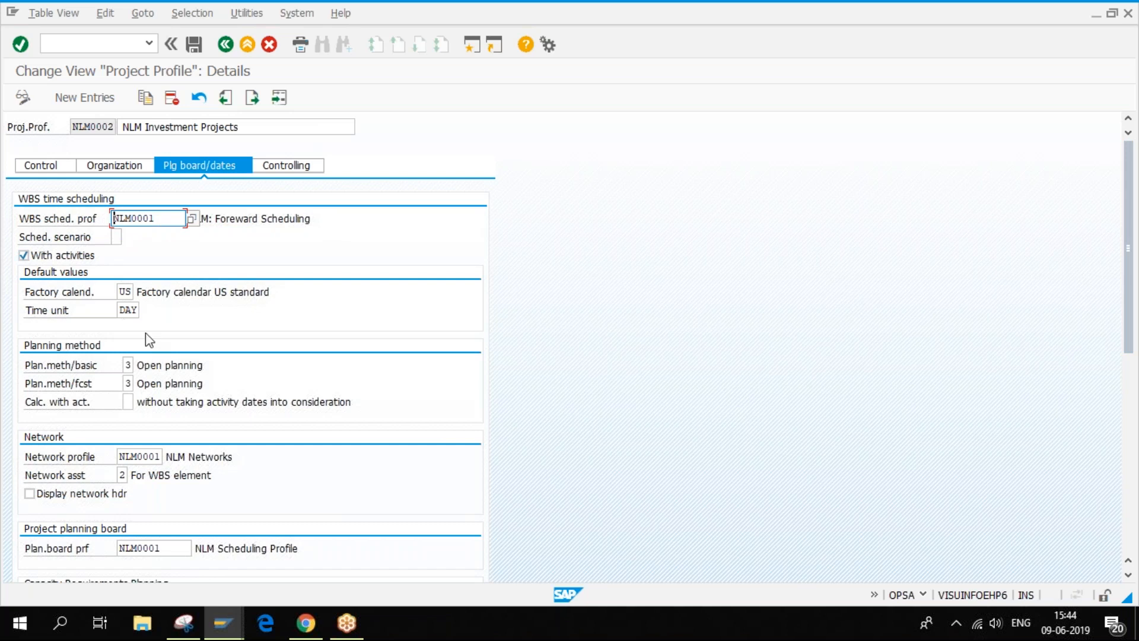
- Check the profile's factory calendar and capacity planning settings, then return to E-2000's Project Builder
click(125, 292)
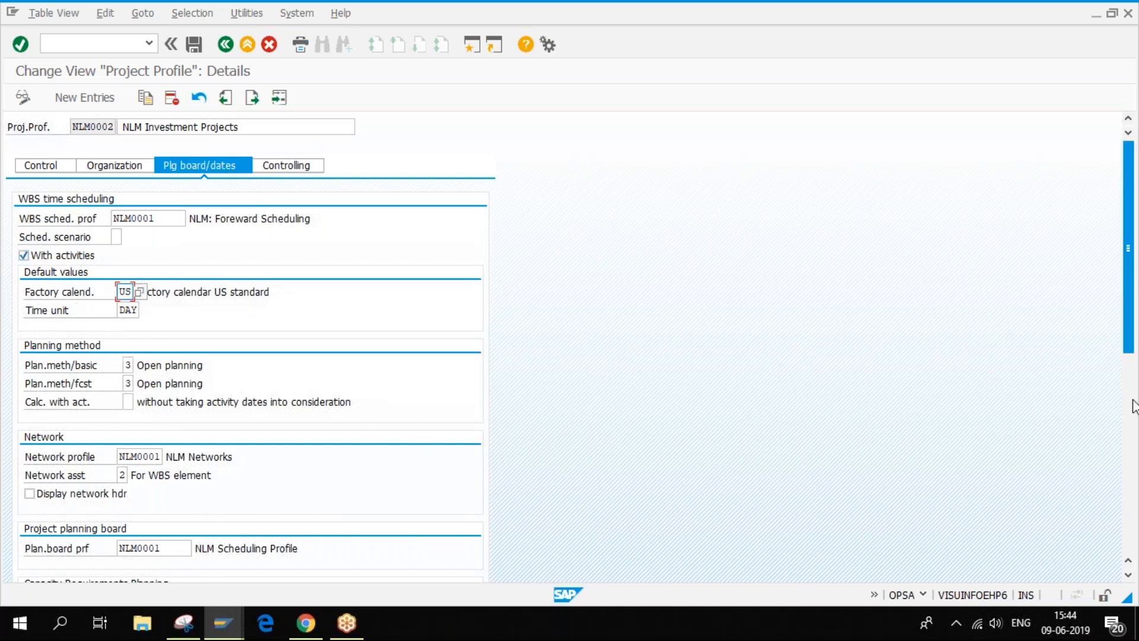
drag(1129, 323, 1133, 377)
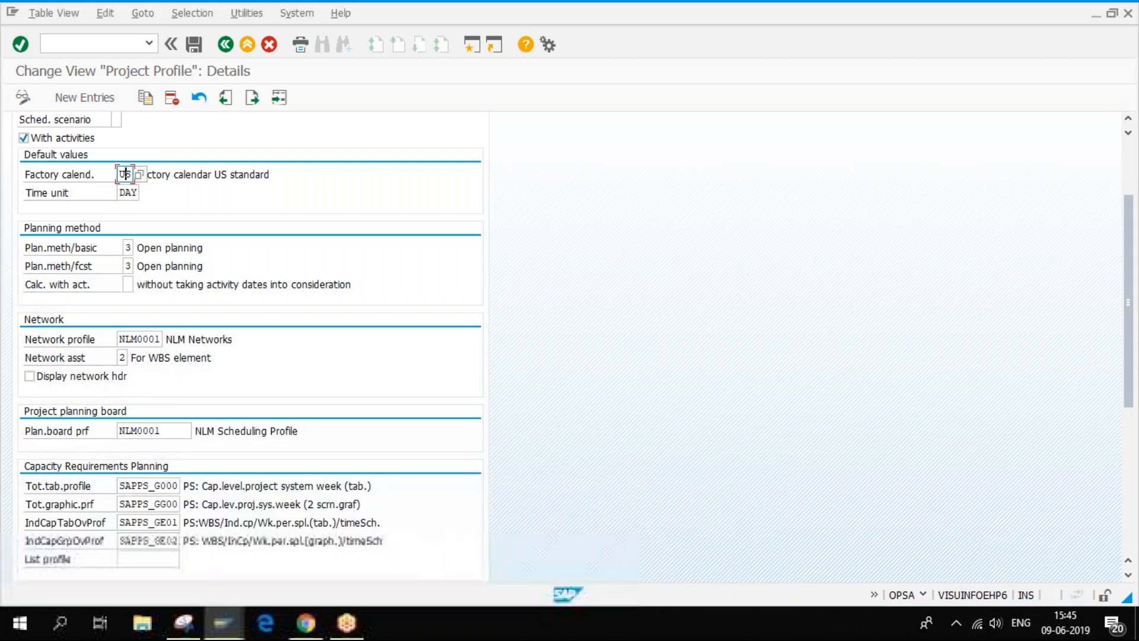
mouse_move(223, 623)
click(323, 539)
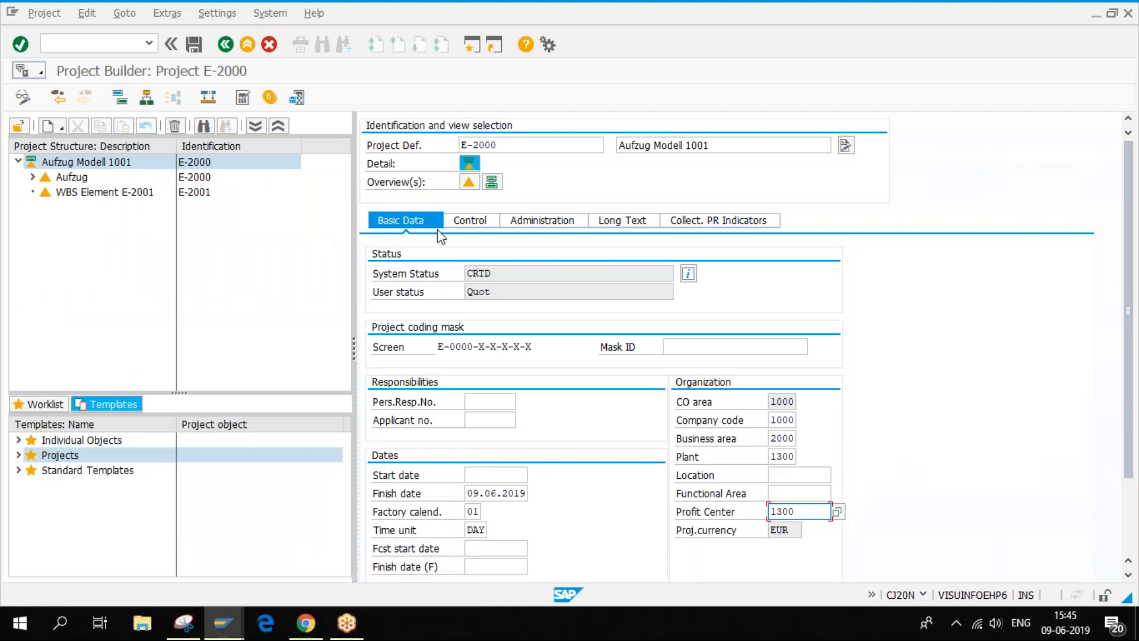
- View E-2000's administration and control data and expand the full project structure
click(575, 222)
click(466, 222)
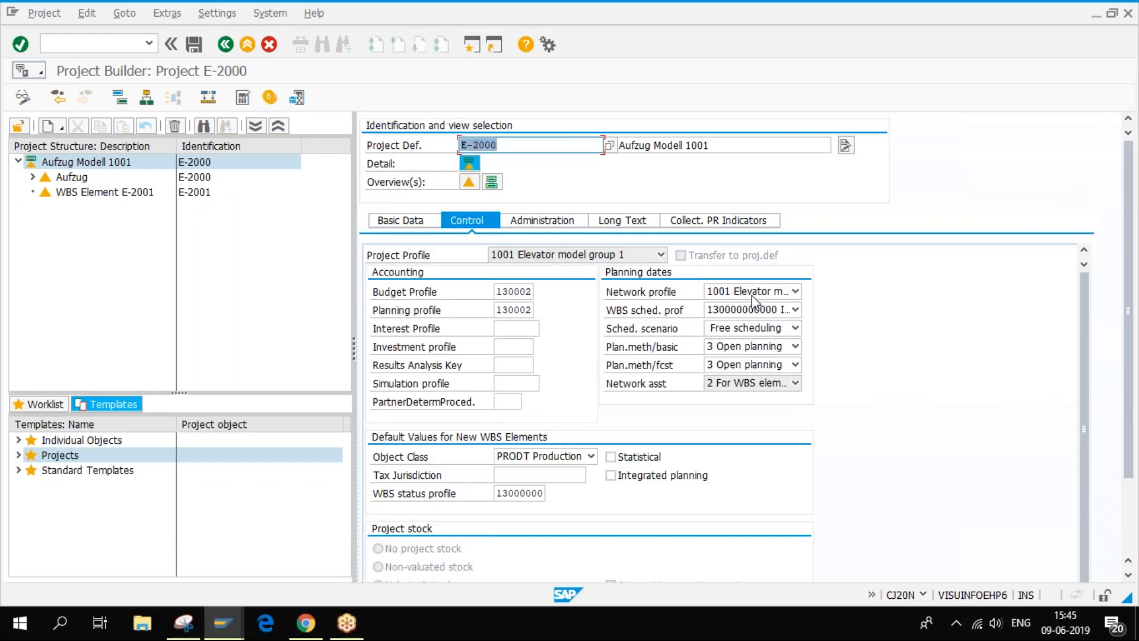
click(254, 127)
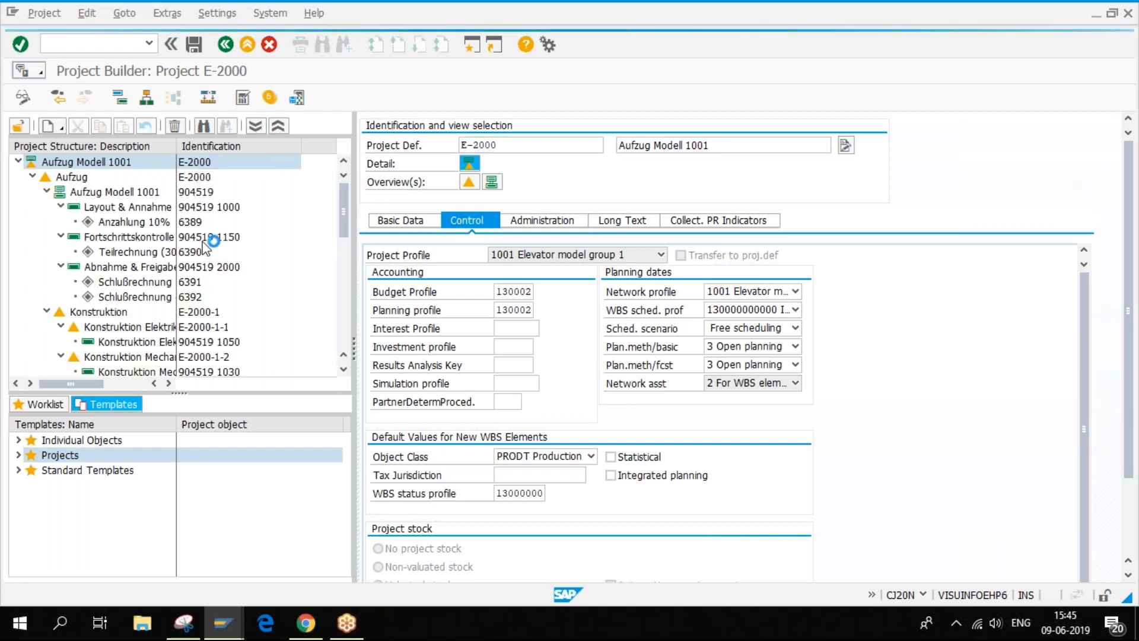
- Review network 904519's assignment and control data (profile 1001, type PS04, plant 1300), then return to the profile
click(89, 192)
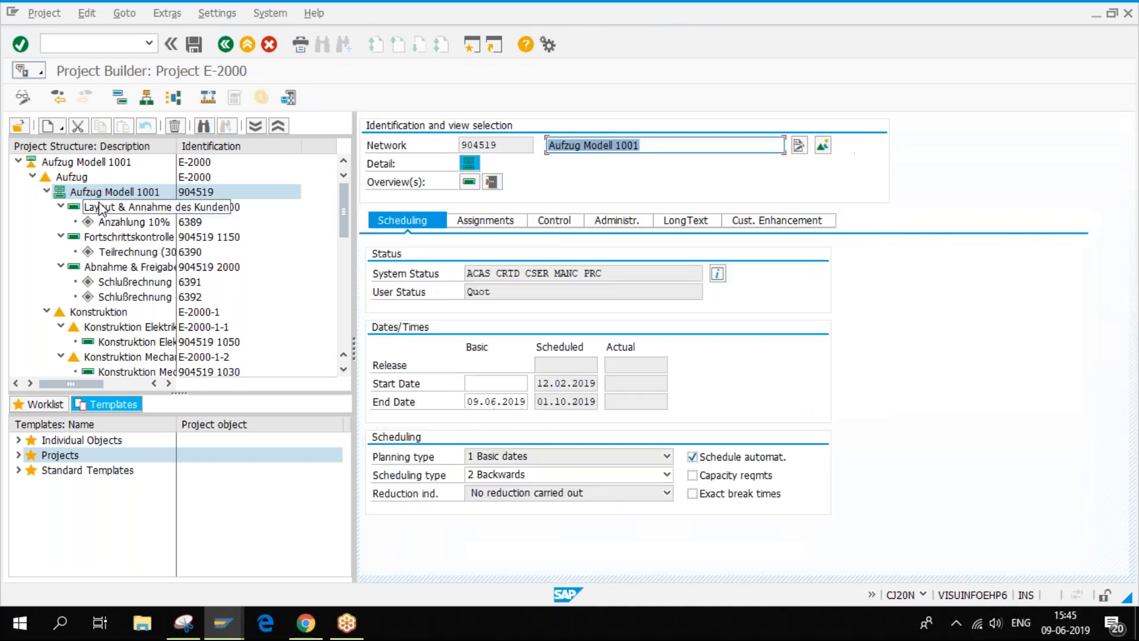
click(484, 221)
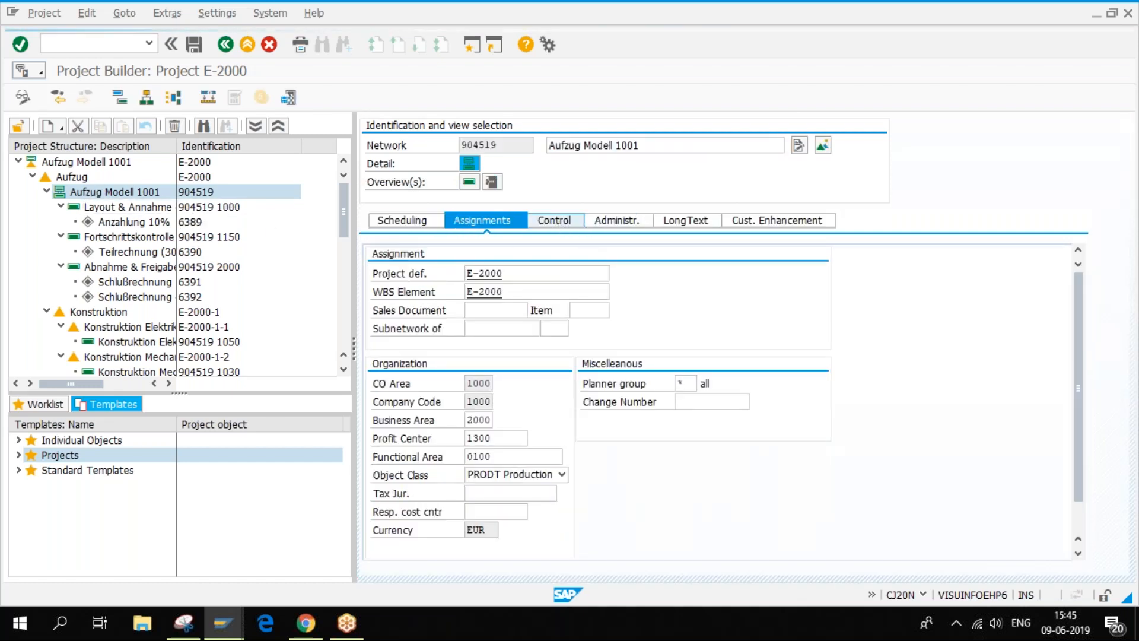
click(554, 220)
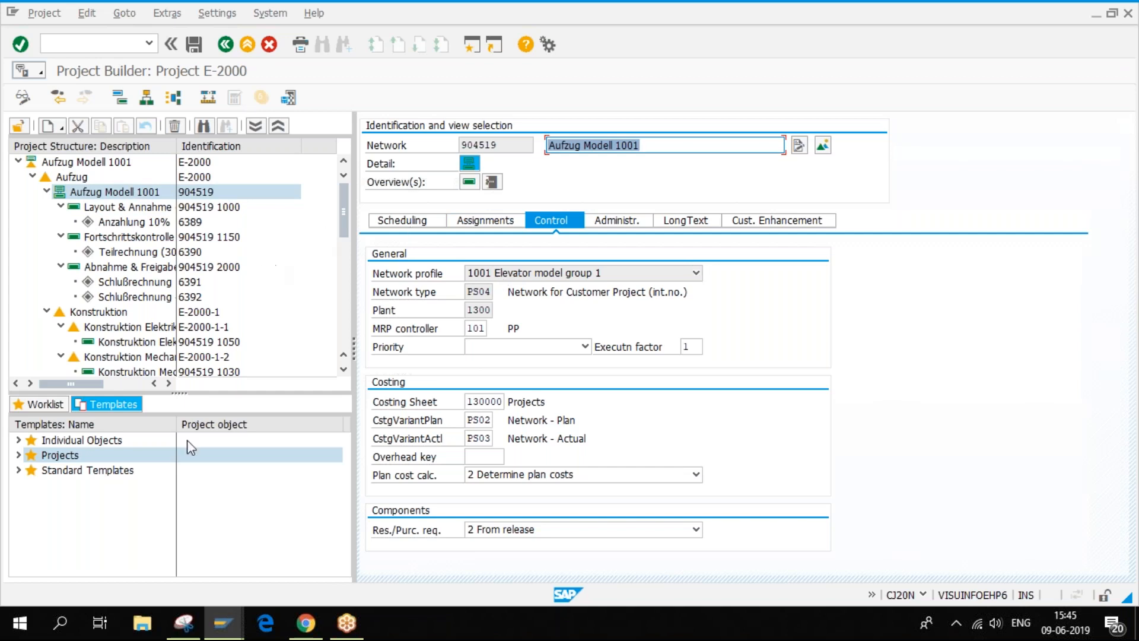
mouse_move(221, 623)
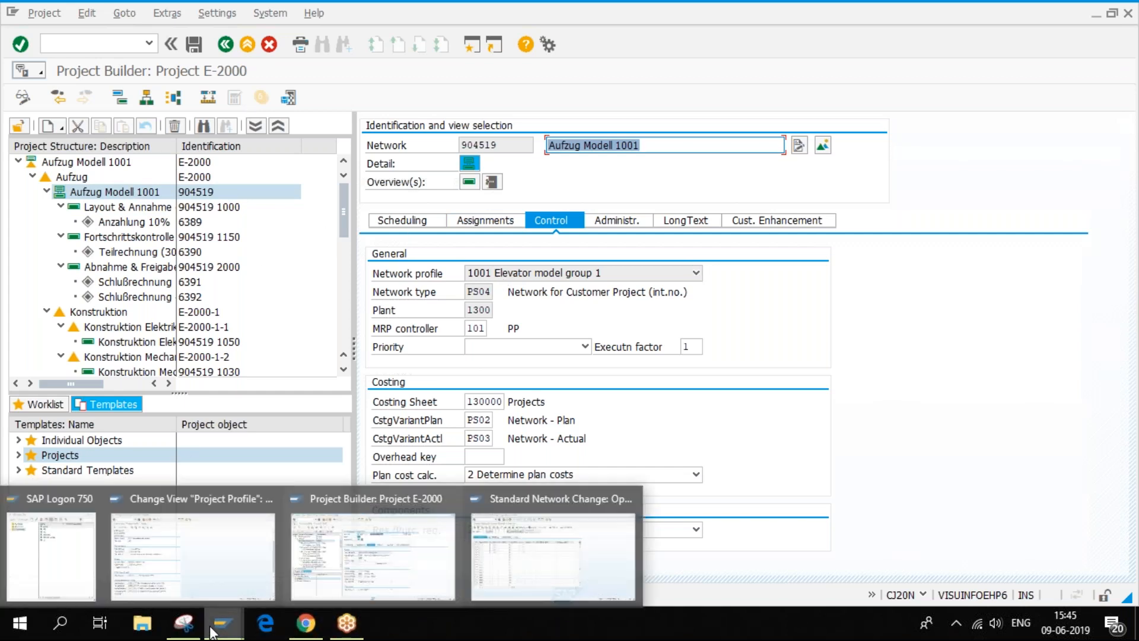
click(536, 564)
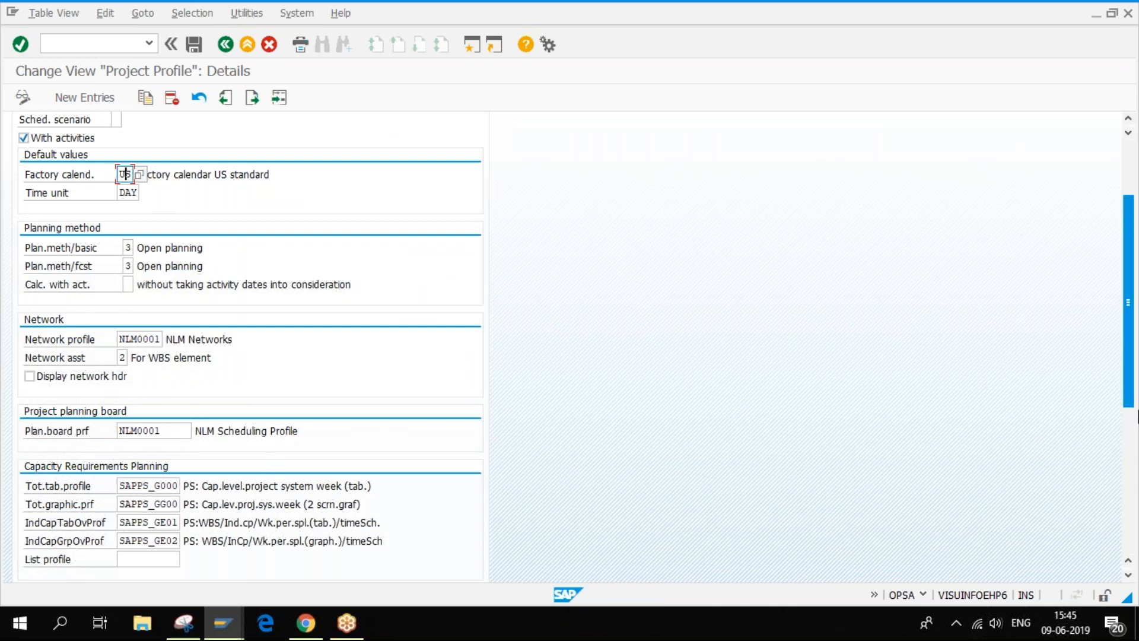
- Scroll NLM0002's planning board/dates settings, then display its controlling settings with budget profile NLM002
mouse_move(1131, 350)
mouse_down()
mouse_move(1137, 457)
mouse_move(1133, 344)
mouse_up()
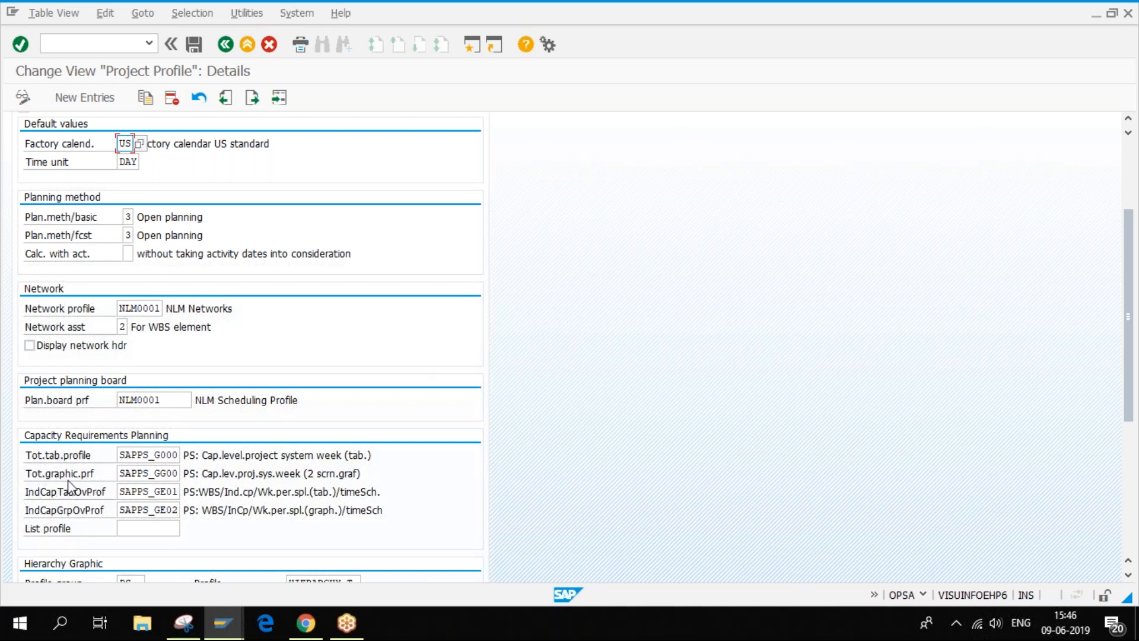
drag(1128, 359, 1130, 230)
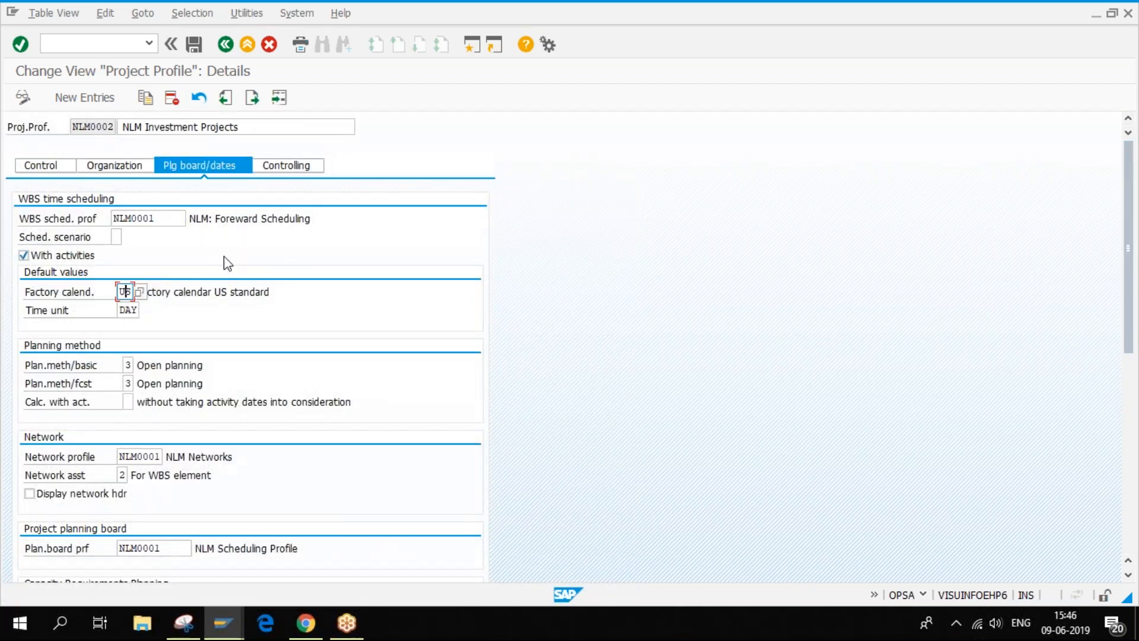
click(297, 165)
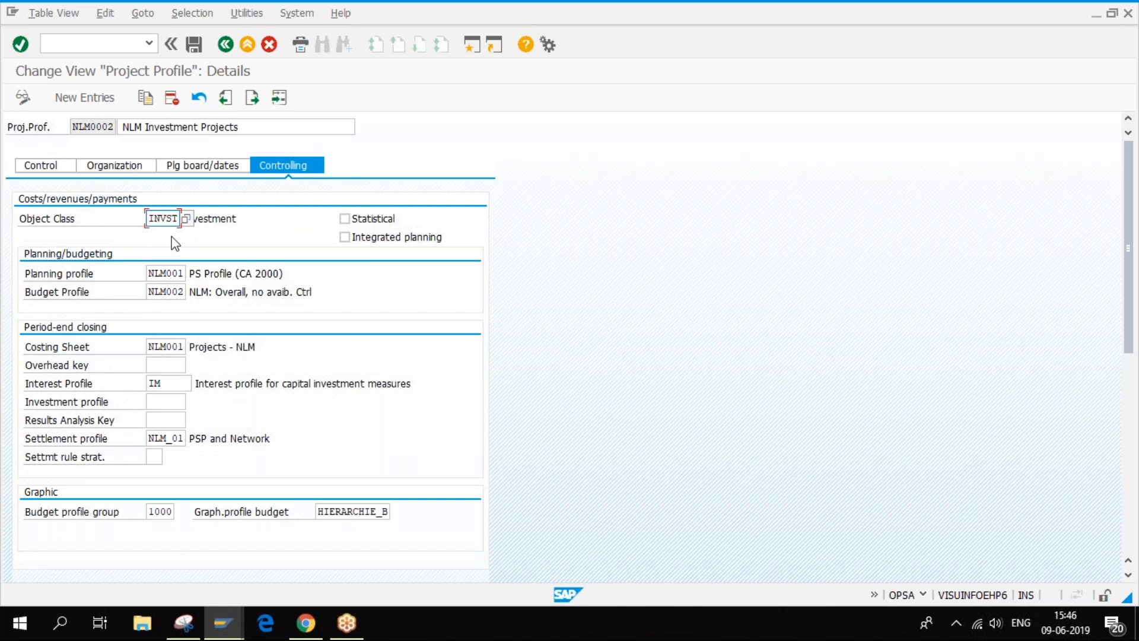
click(187, 218)
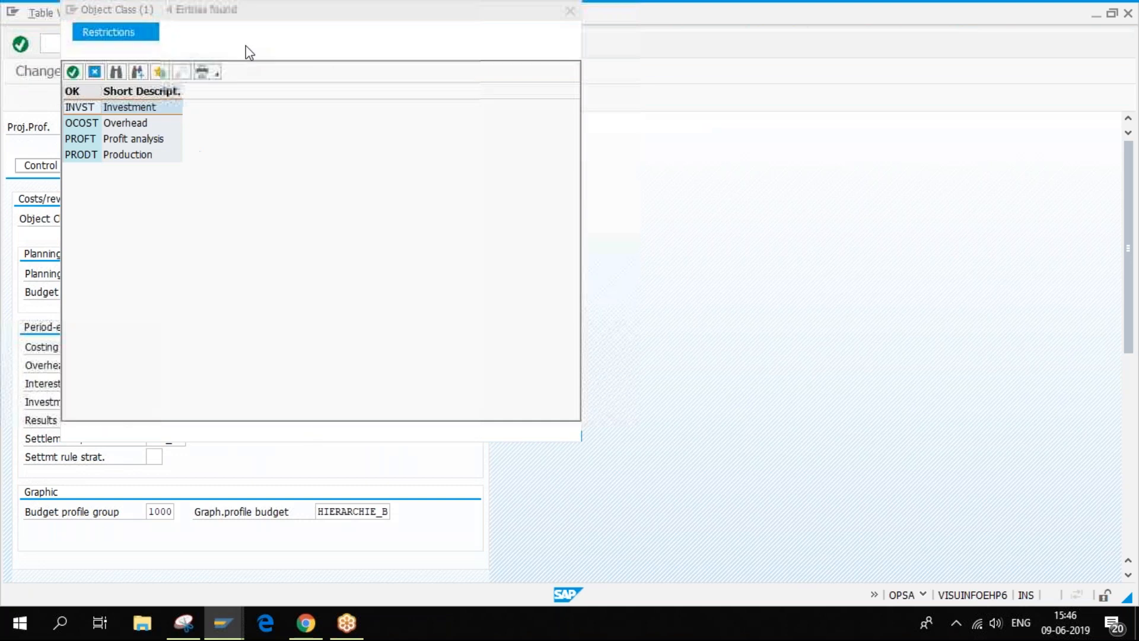
drag(266, 16, 674, 110)
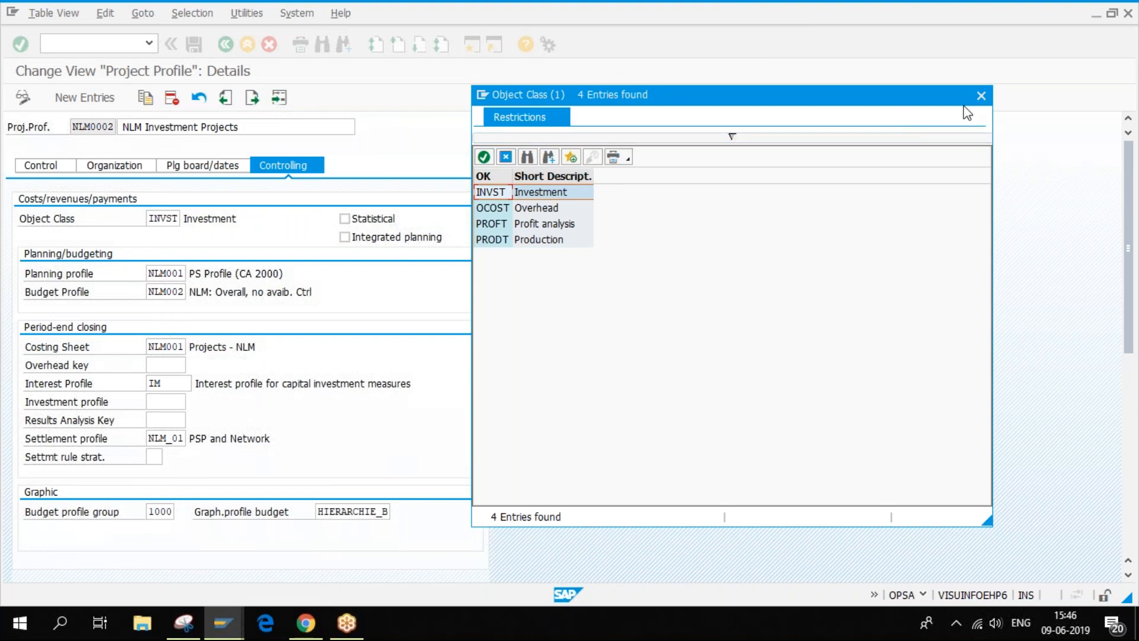
click(982, 96)
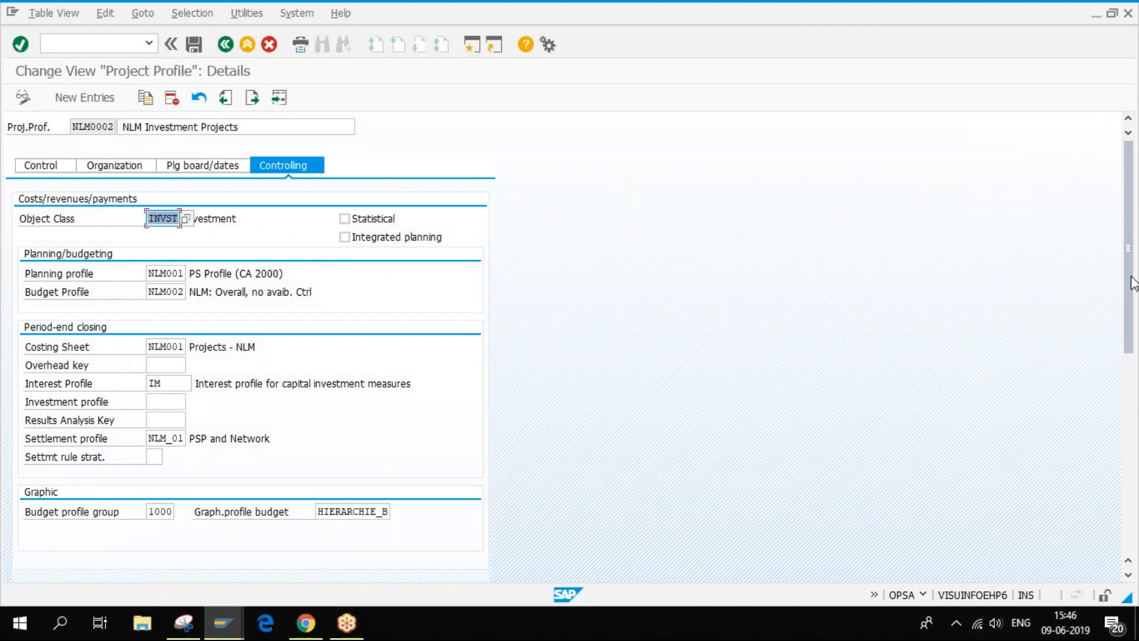
mouse_move(1131, 265)
mouse_down()
mouse_move(1132, 330)
mouse_move(1131, 275)
mouse_up()
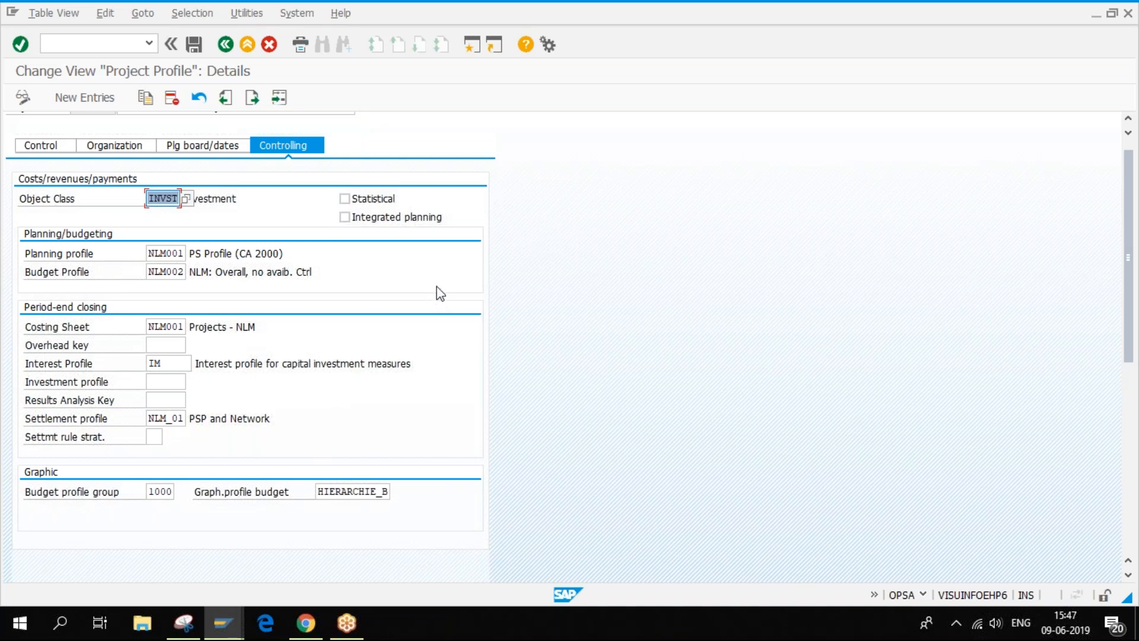
scroll(262, 339, down, 1)
scroll(262, 340, down, 2)
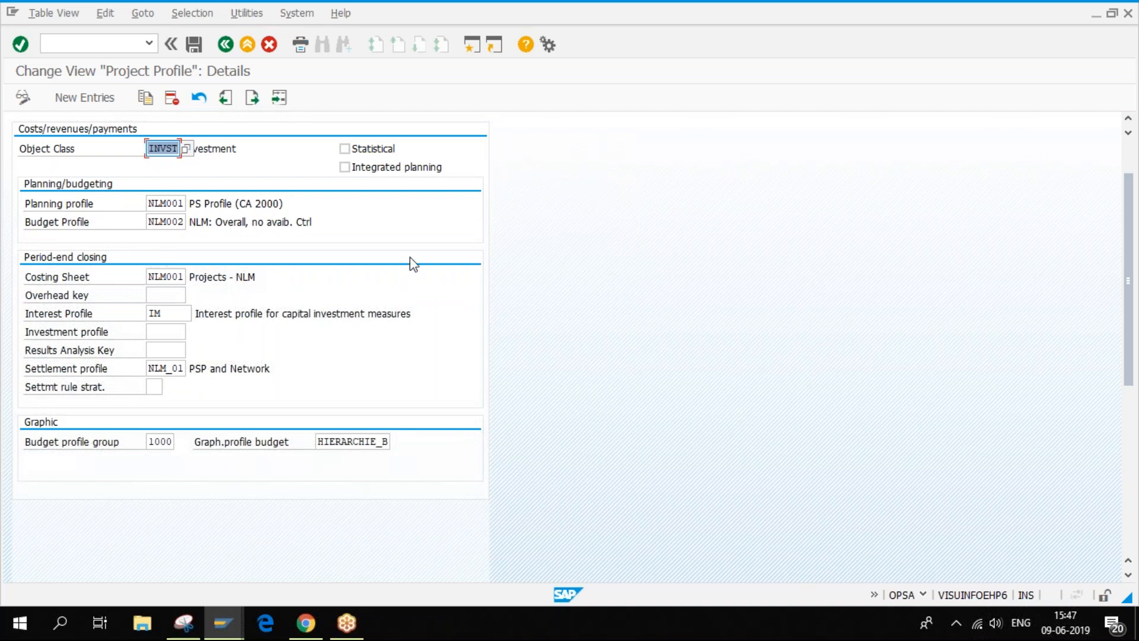
right_click(366, 170)
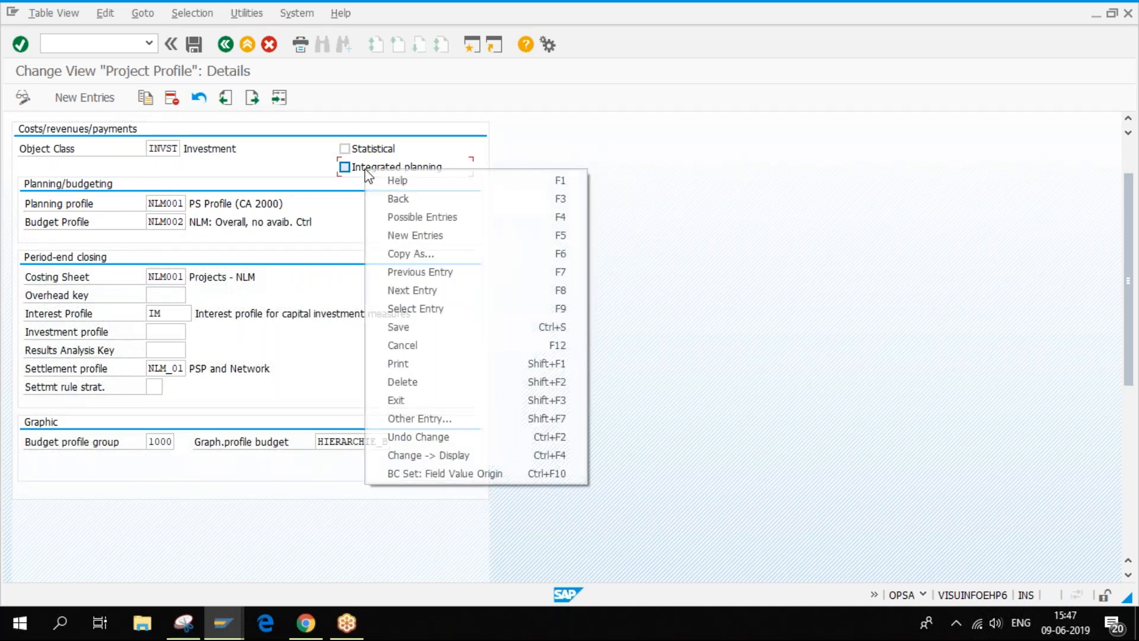
click(427, 178)
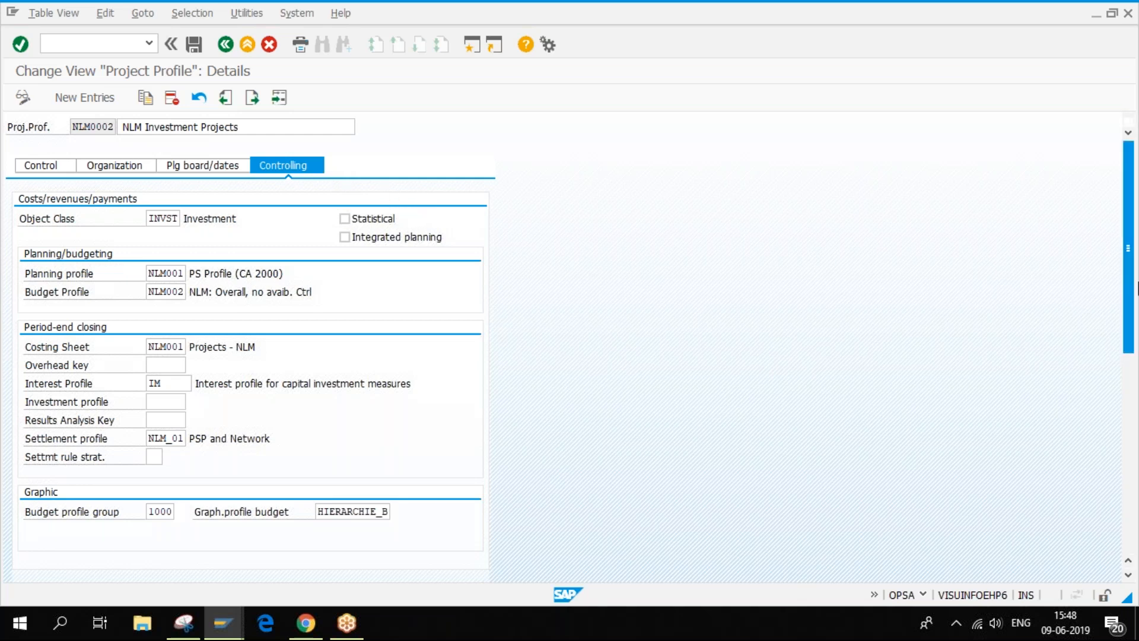
drag(1132, 254, 1128, 287)
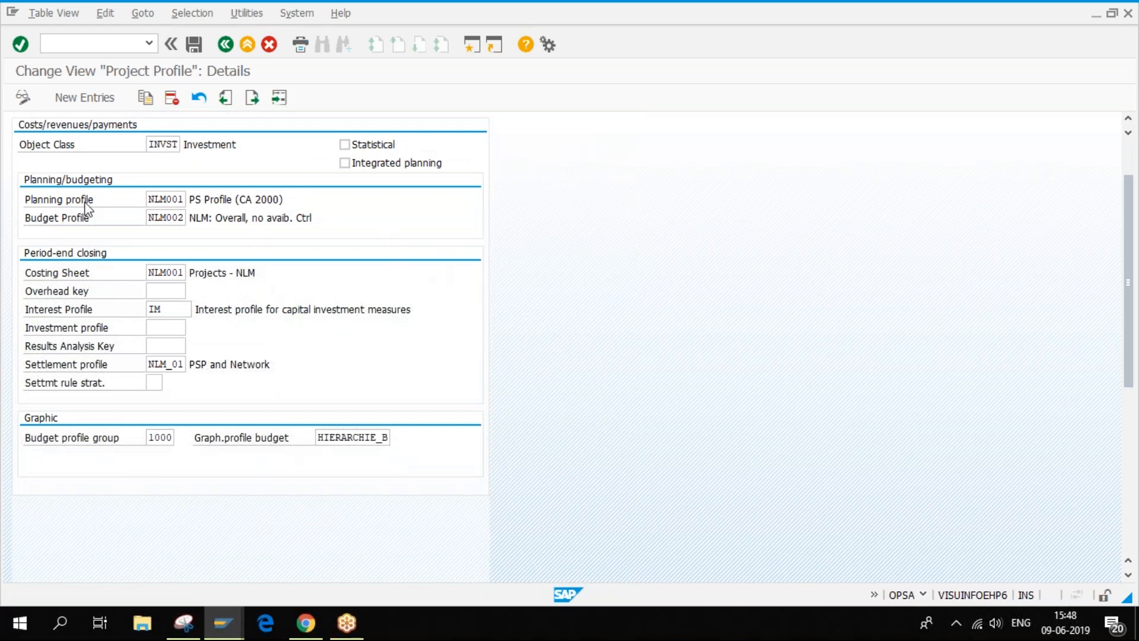
double_click(150, 199)
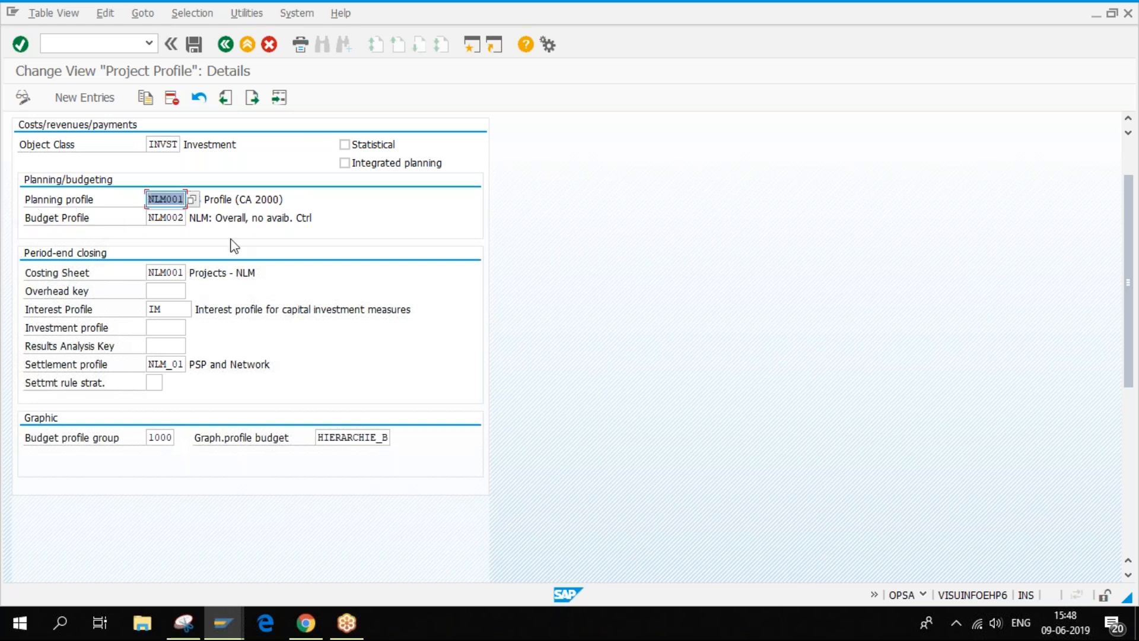
drag(149, 219, 184, 218)
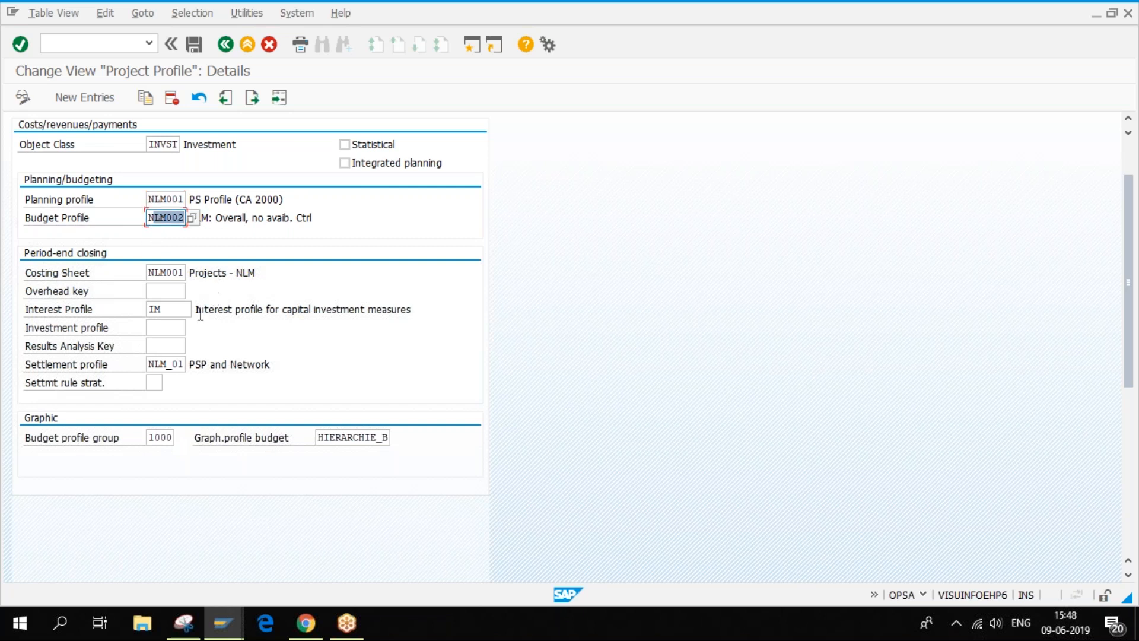
drag(151, 276, 205, 275)
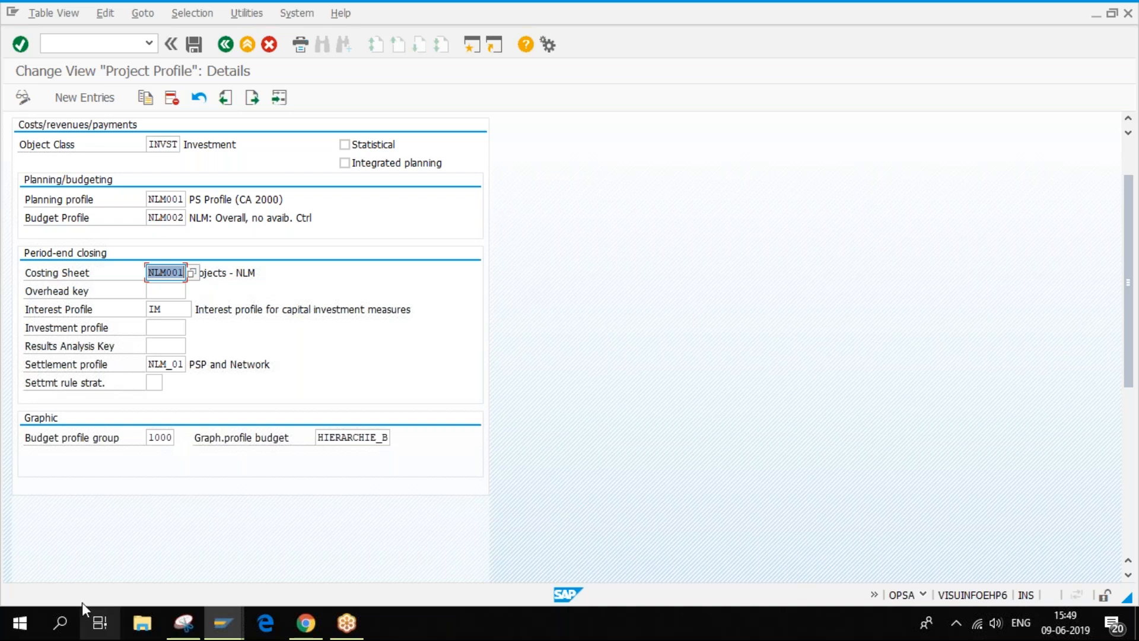
- Review the profile's empty overhead key, IM interest profile and settlement strategy, then return to Project Builder E-2000
click(172, 289)
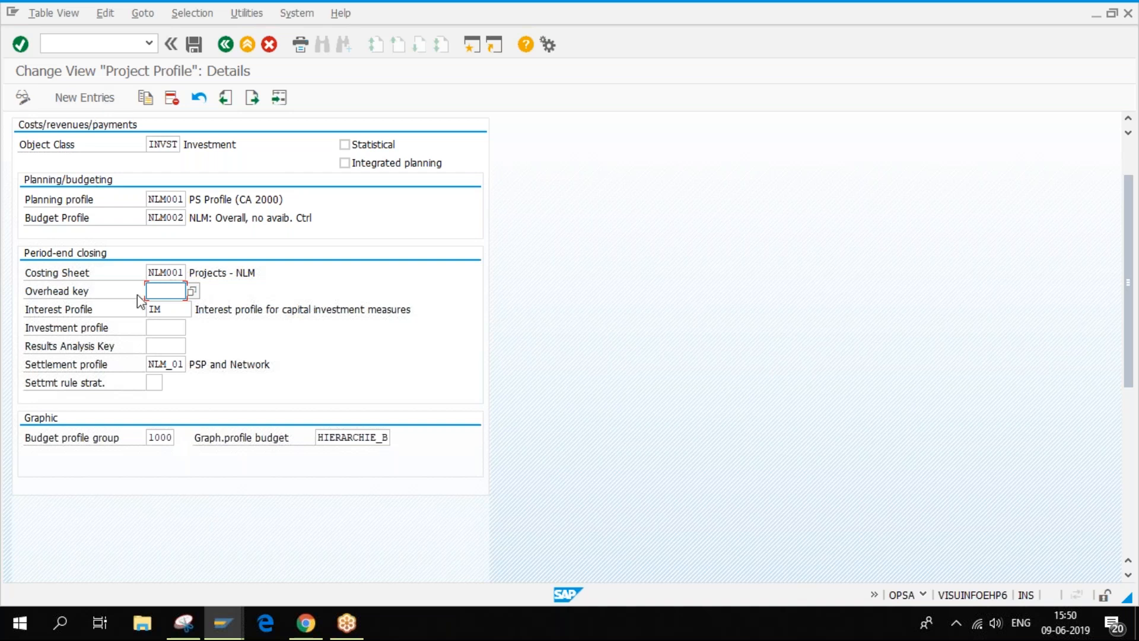
drag(178, 308, 11, 302)
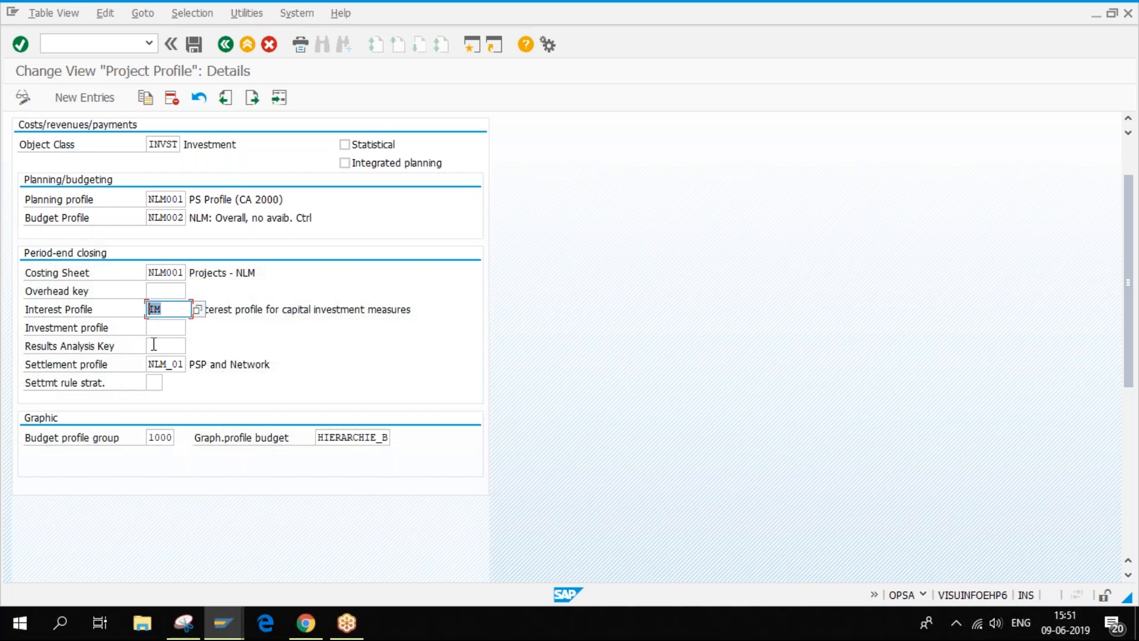
click(153, 382)
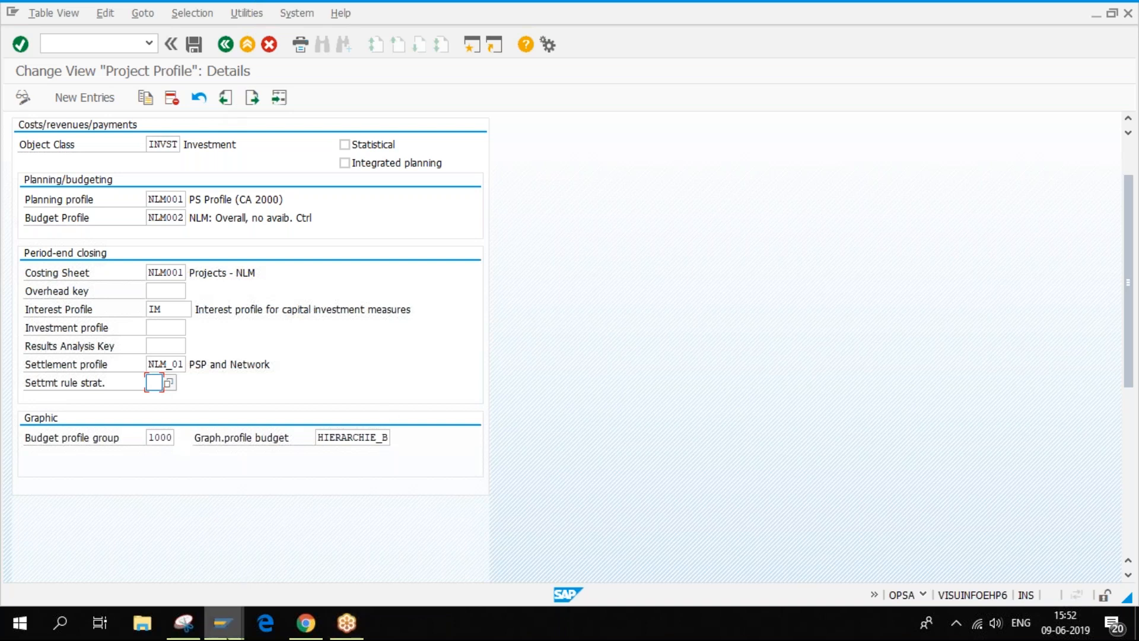
mouse_move(223, 623)
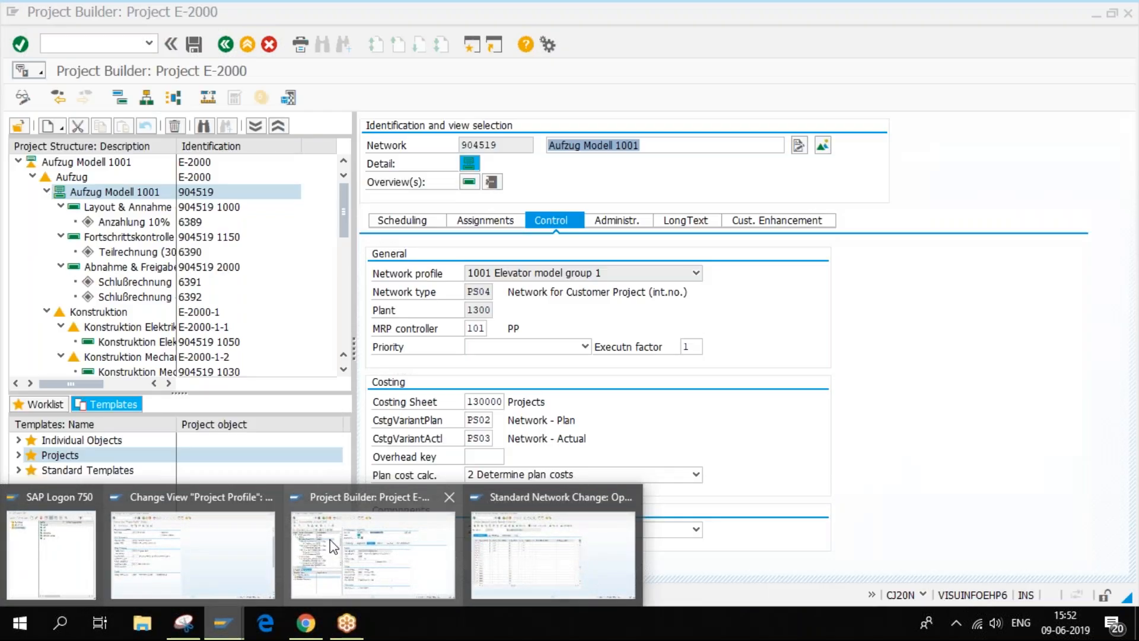
click(350, 551)
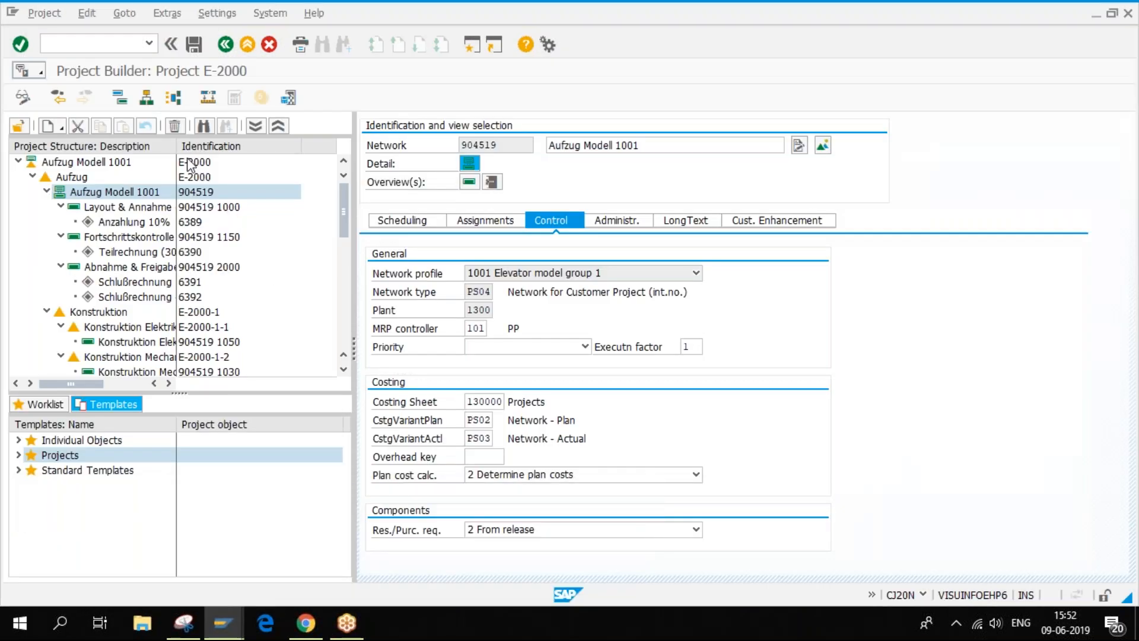